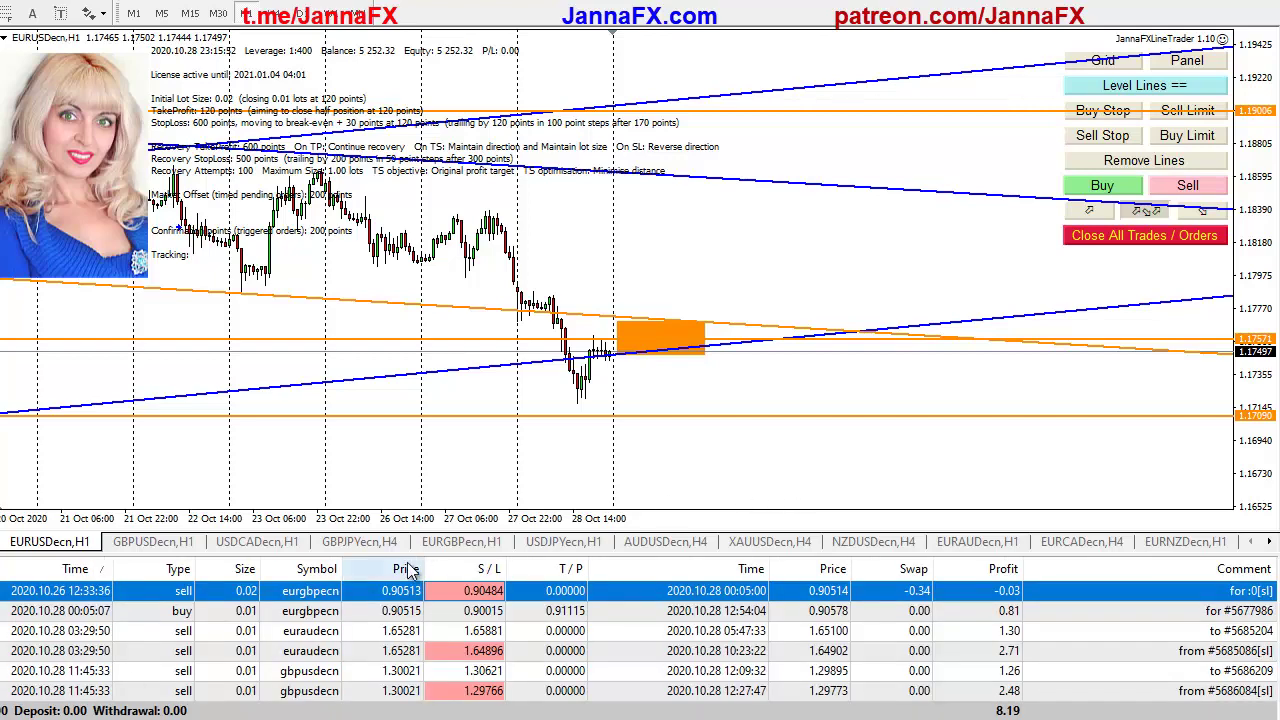
Review the closed GBPUSD, EURAUD and EURGBP trades in the account history
click(333, 676)
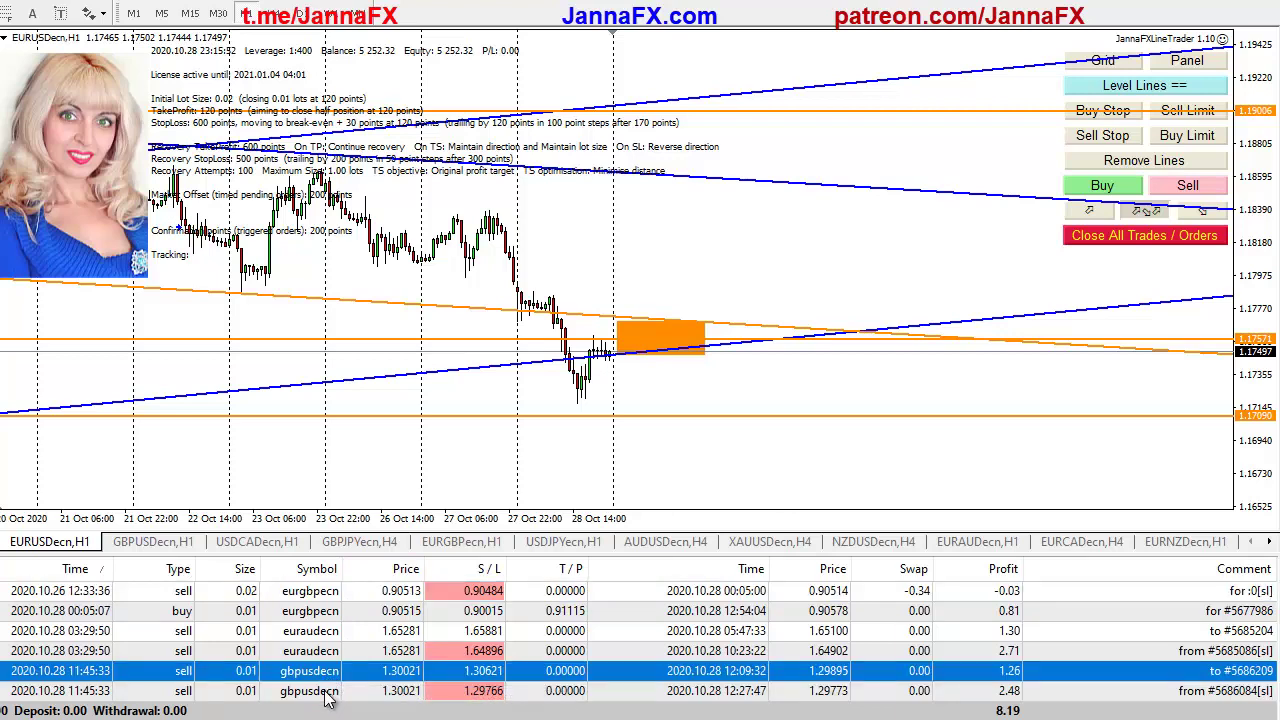
click(328, 696)
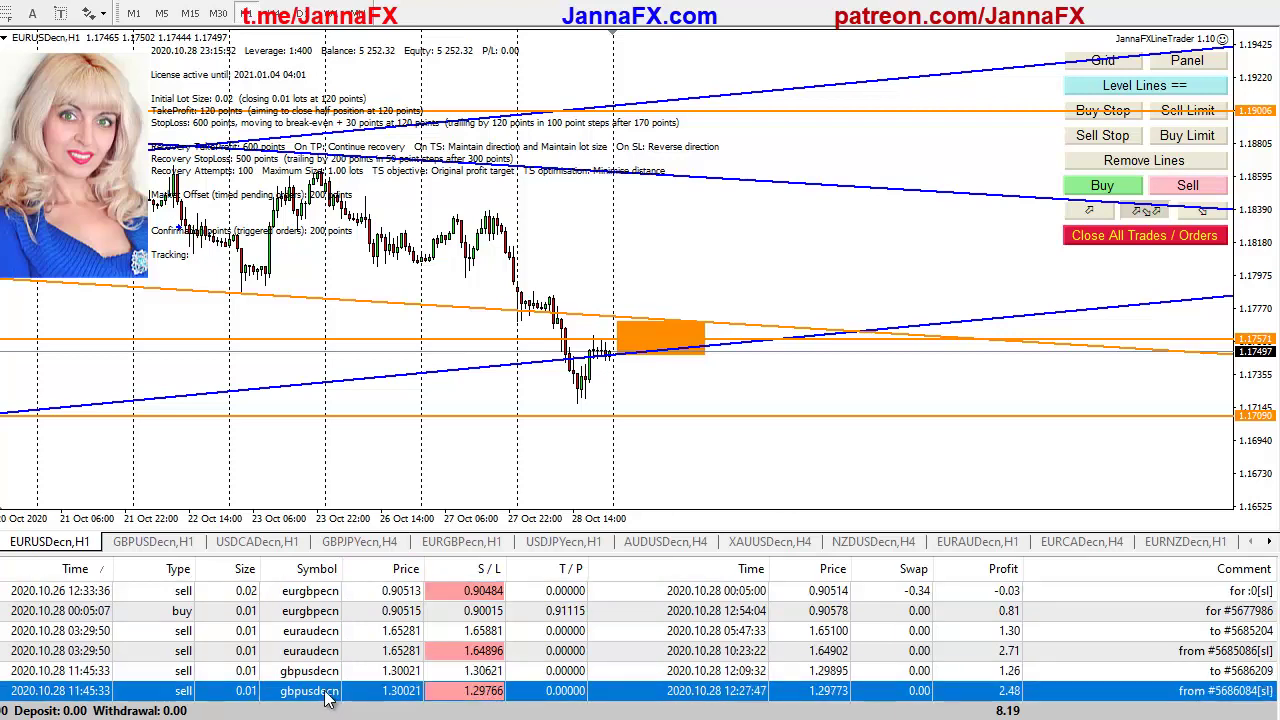
click(331, 636)
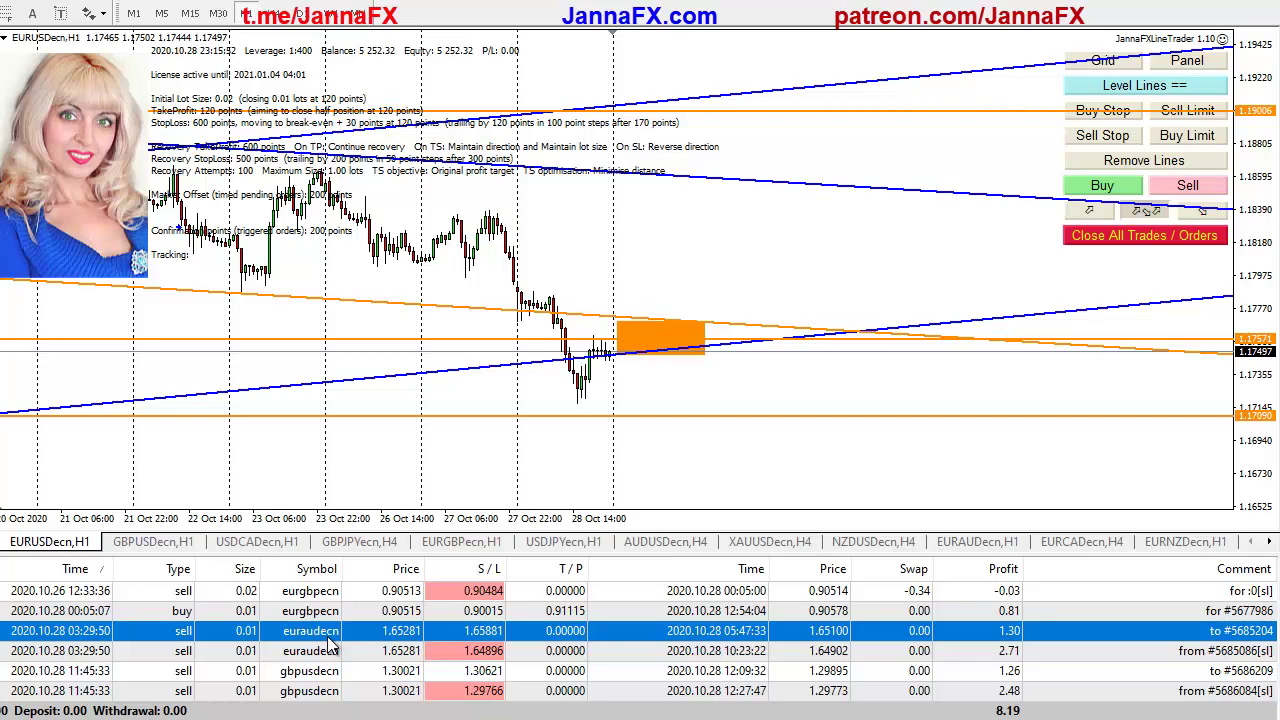
click(351, 590)
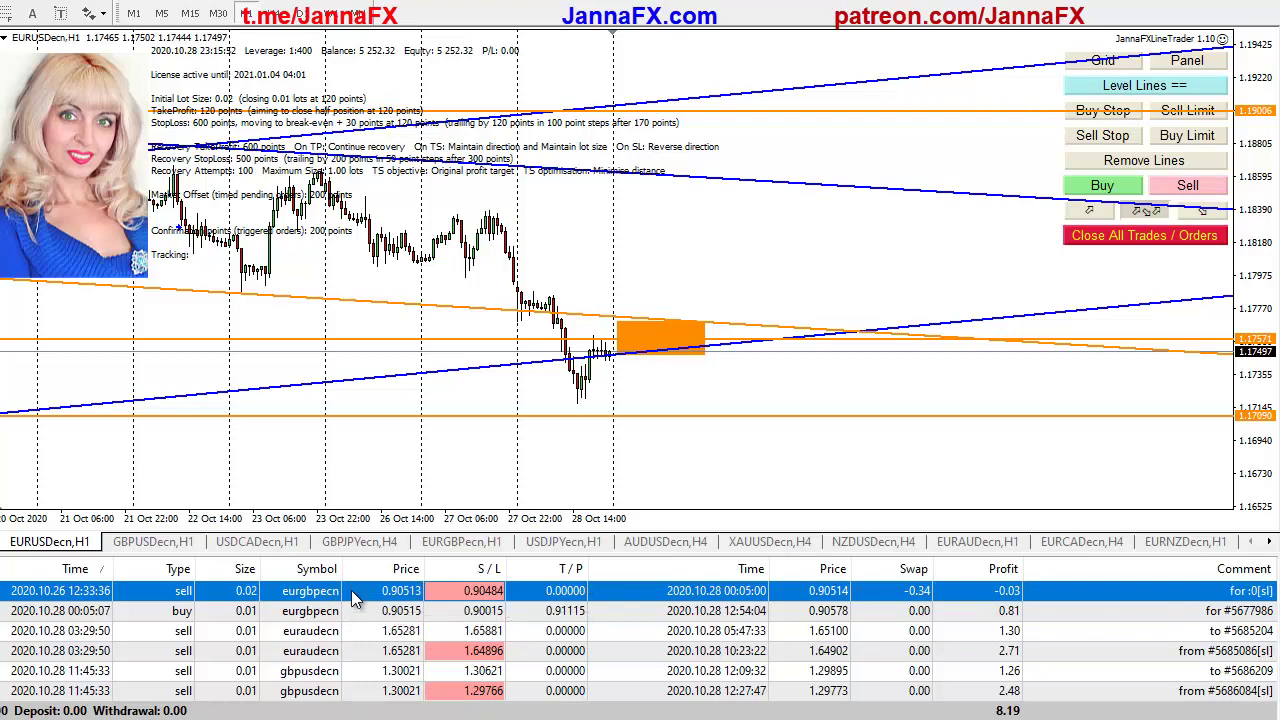
Examine the EURGBP H1 chart around the closed sell and buy trades with an adjusted price scale
click(463, 546)
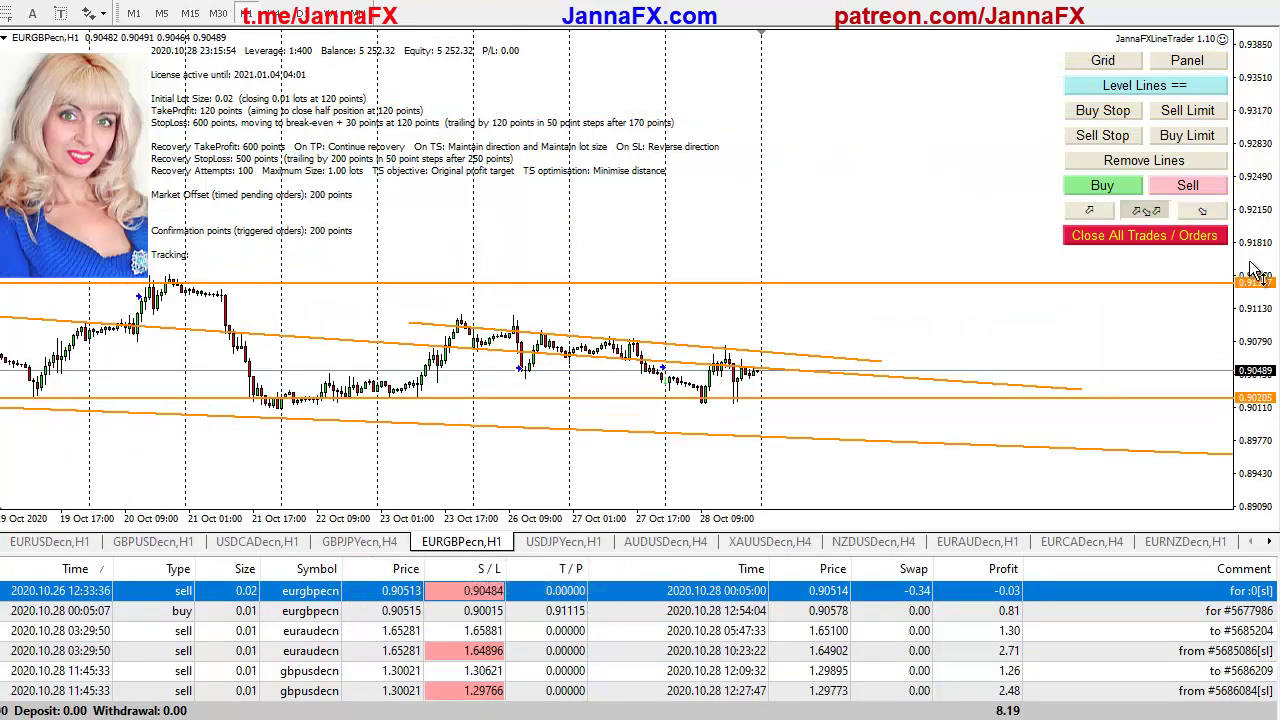
drag(1255, 270, 1258, 262)
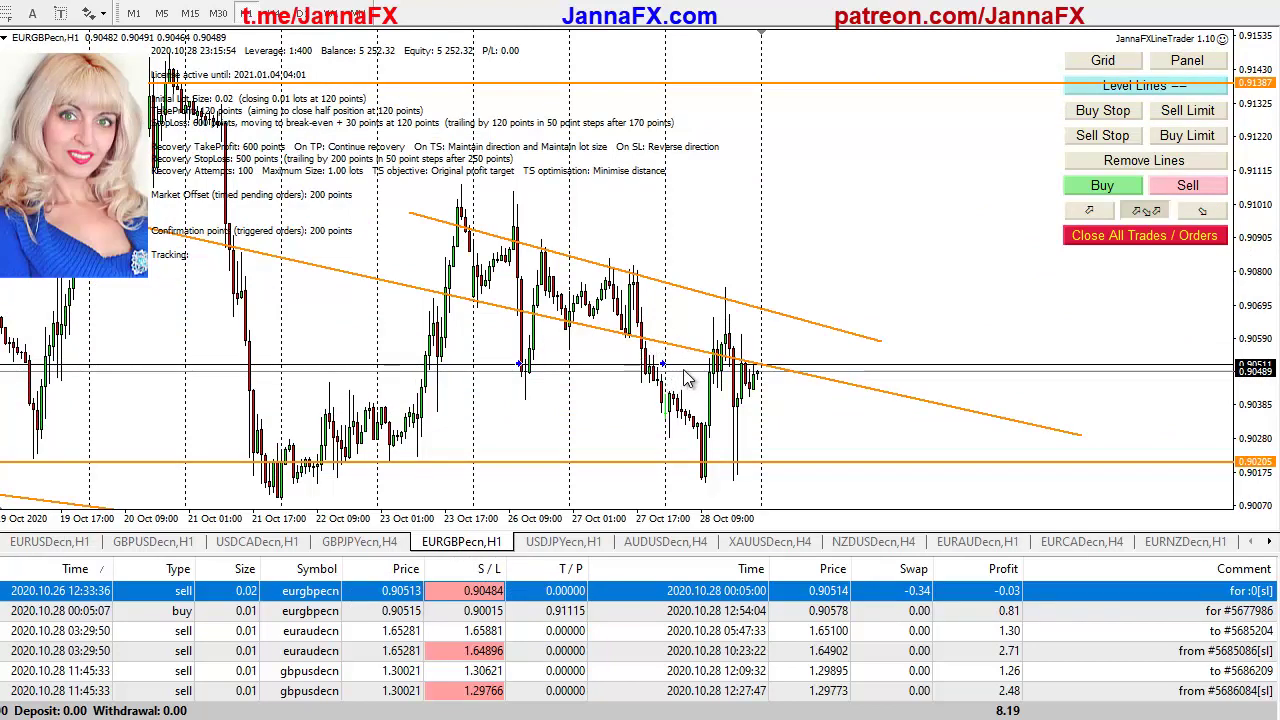
mouse_move(663, 372)
click(513, 612)
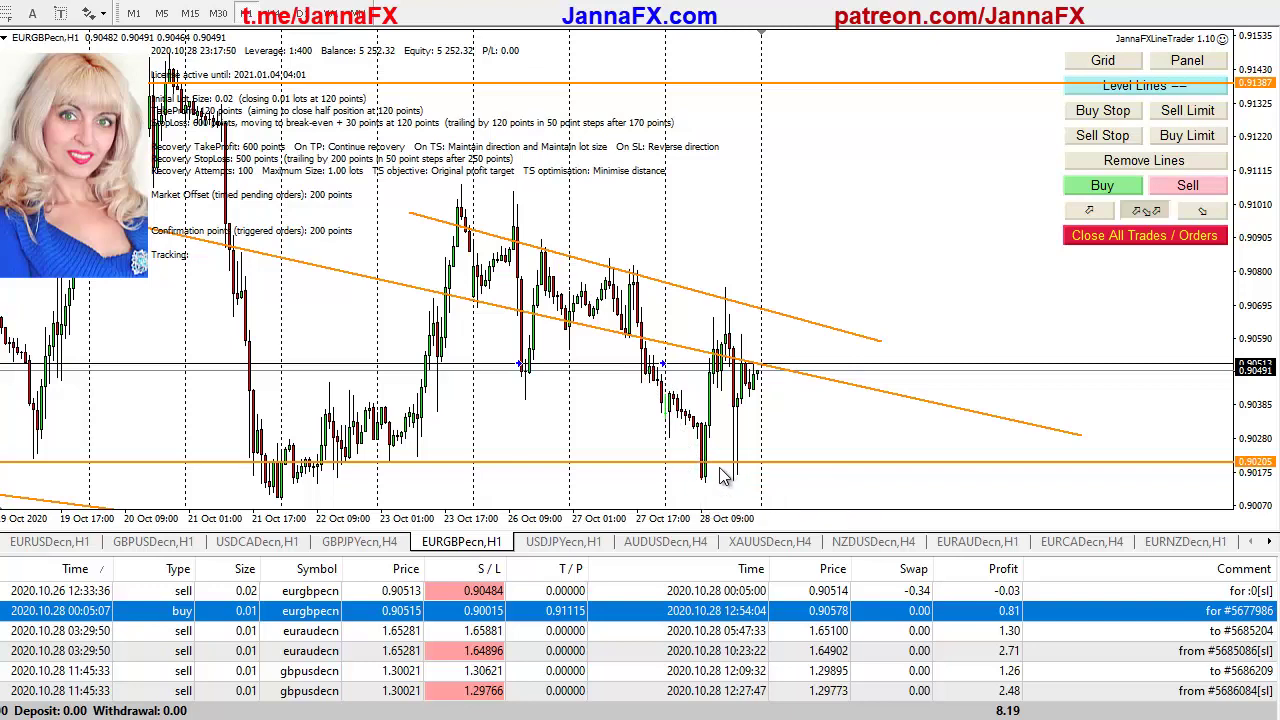
drag(1256, 270, 1252, 316)
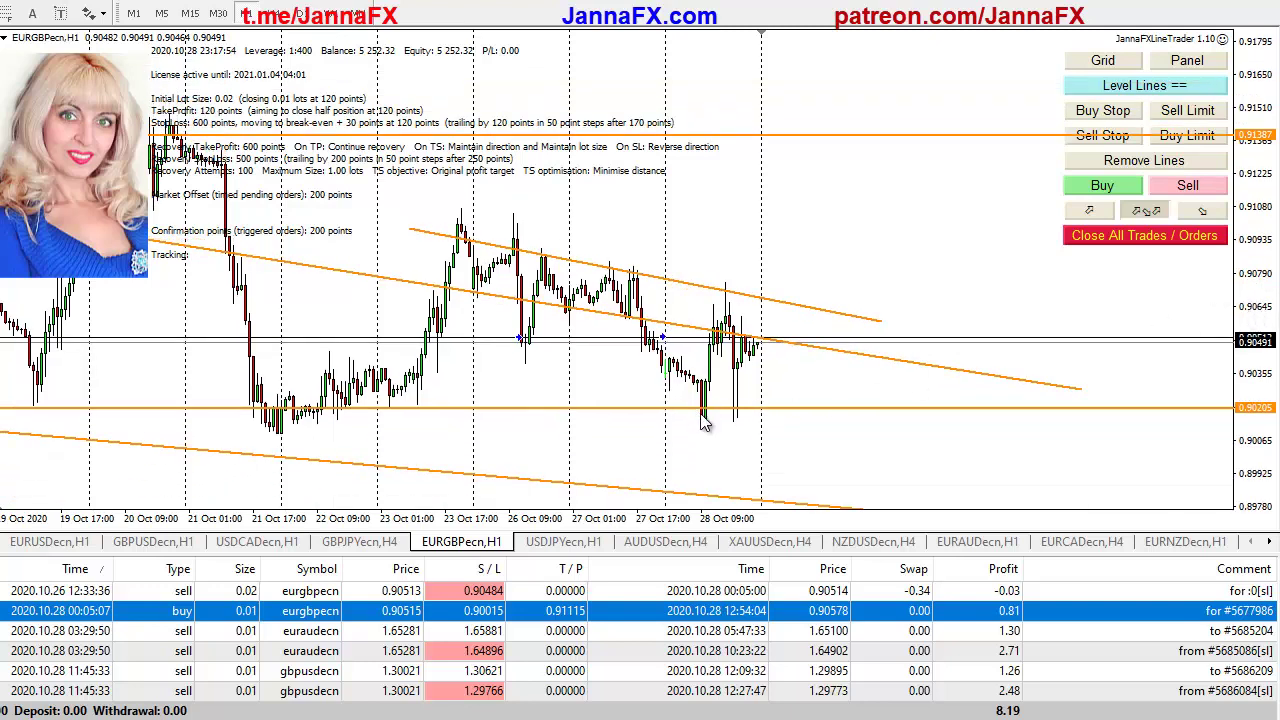
mouse_move(733, 331)
mouse_move(720, 352)
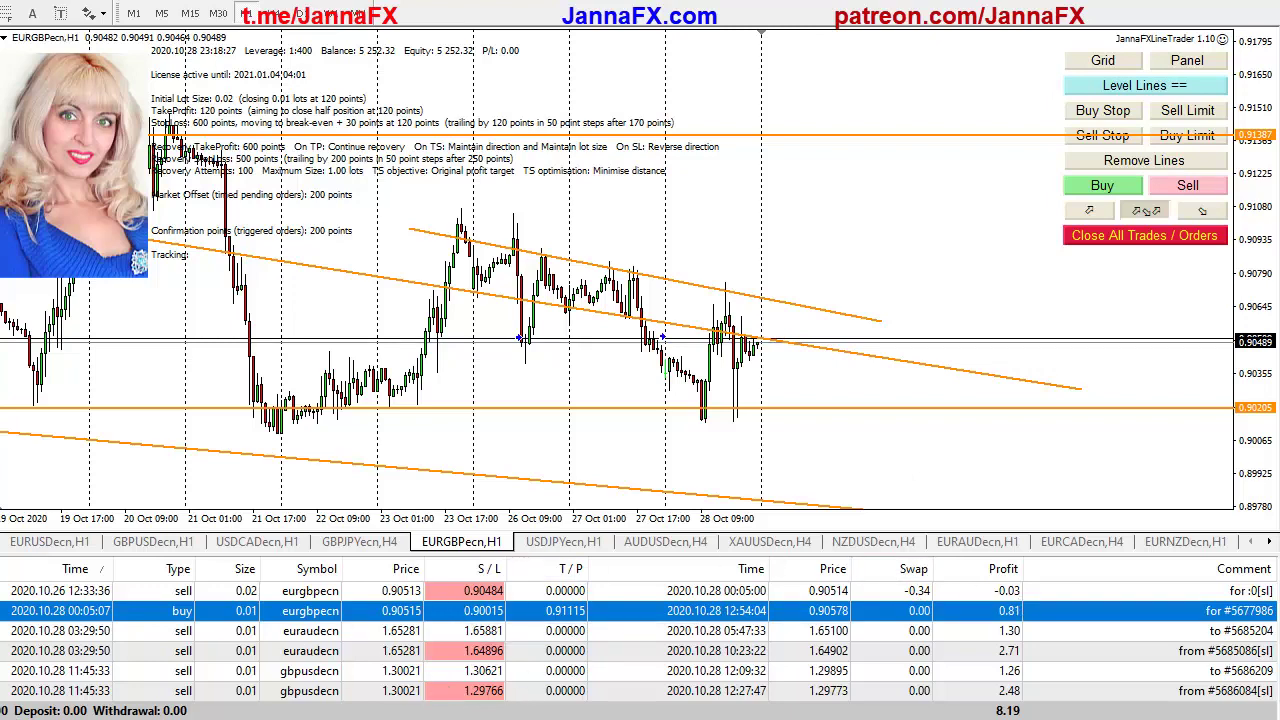
Delete both orange trend lines around the broken price pattern on the EURUSD H1 chart
click(45, 719)
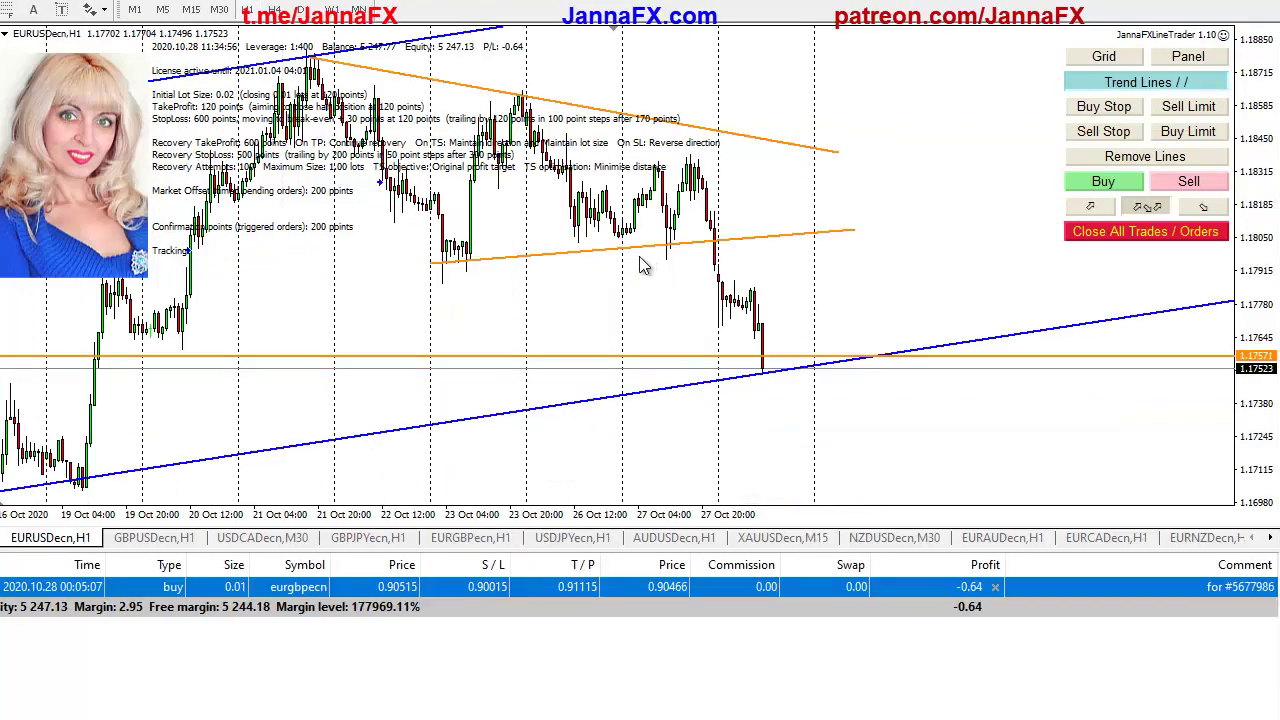
drag(641, 263, 694, 320)
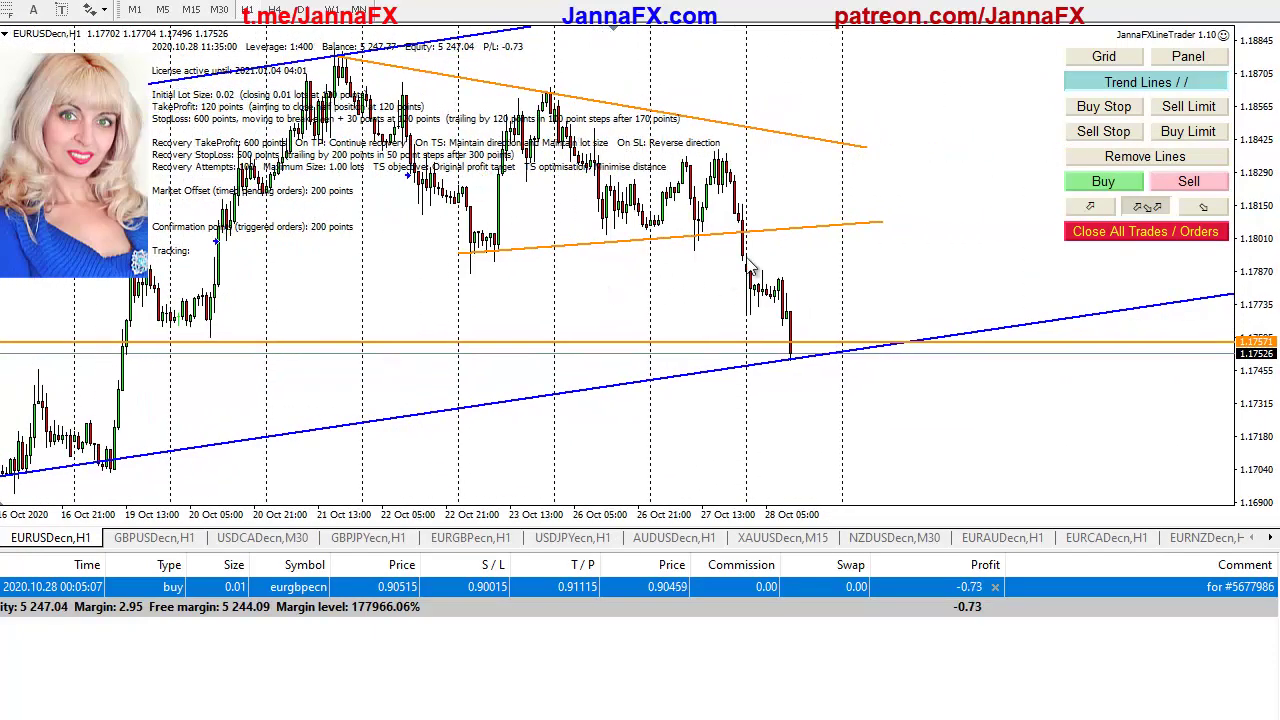
double_click(780, 233)
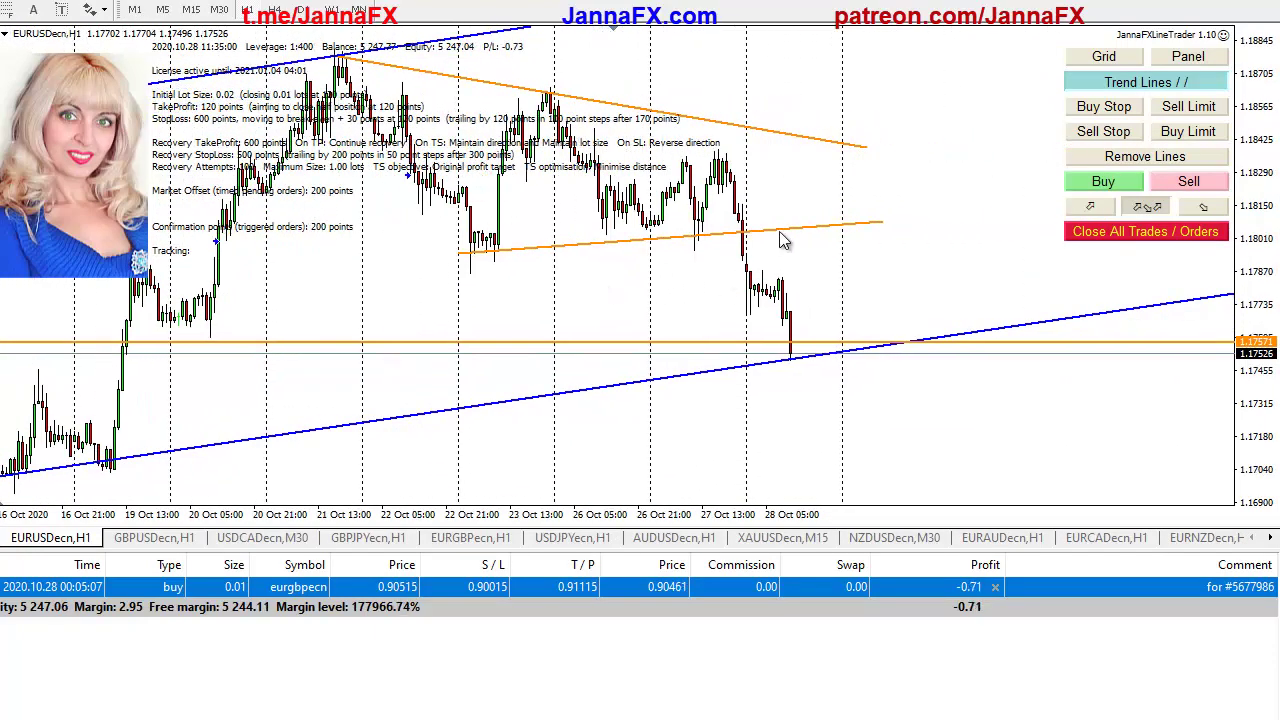
double_click(755, 129)
key(Delete)
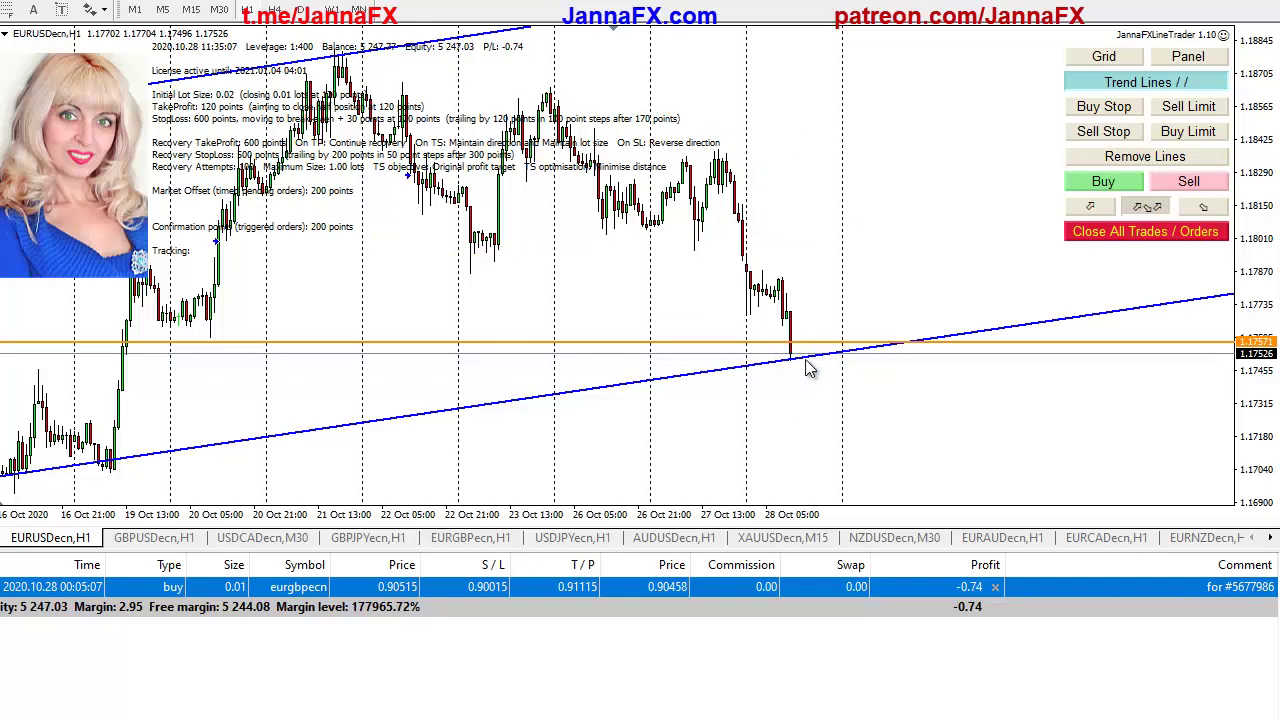
Realign the thick blue descending channel on the GBPUSD H1 chart to the 26 October lows and the 27–28 October highs
click(160, 538)
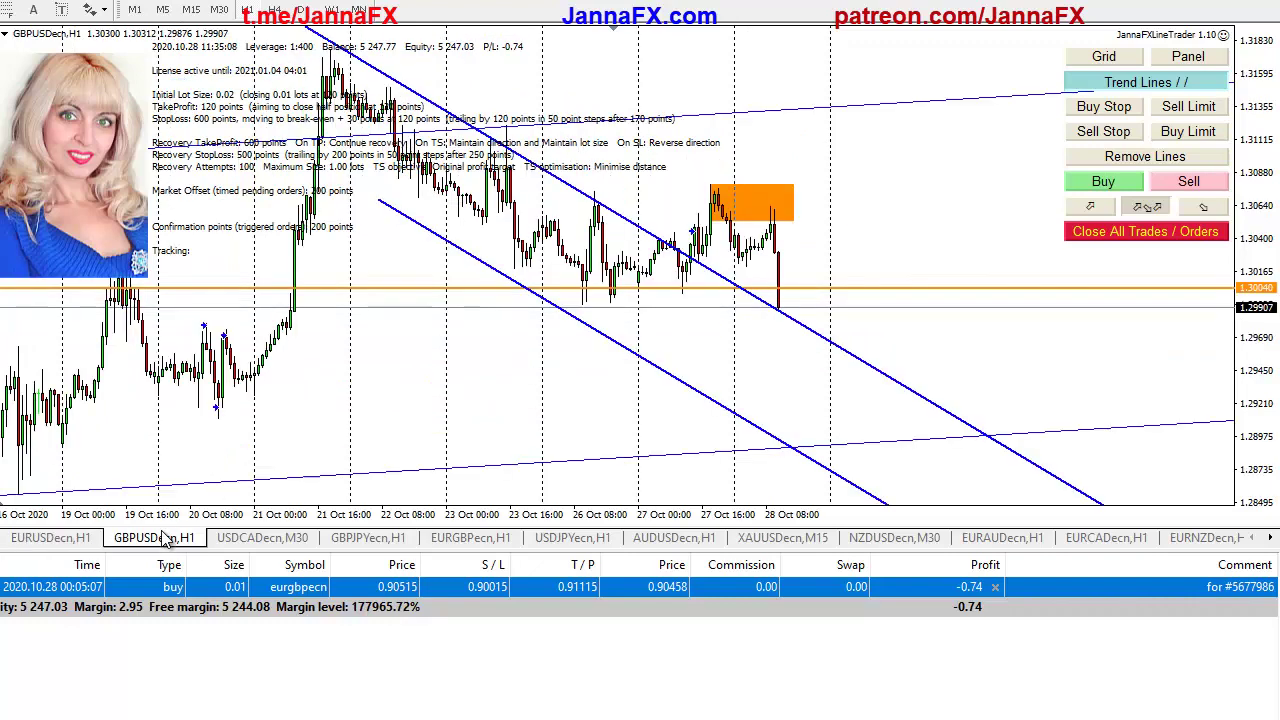
double_click(700, 395)
drag(700, 395, 789, 346)
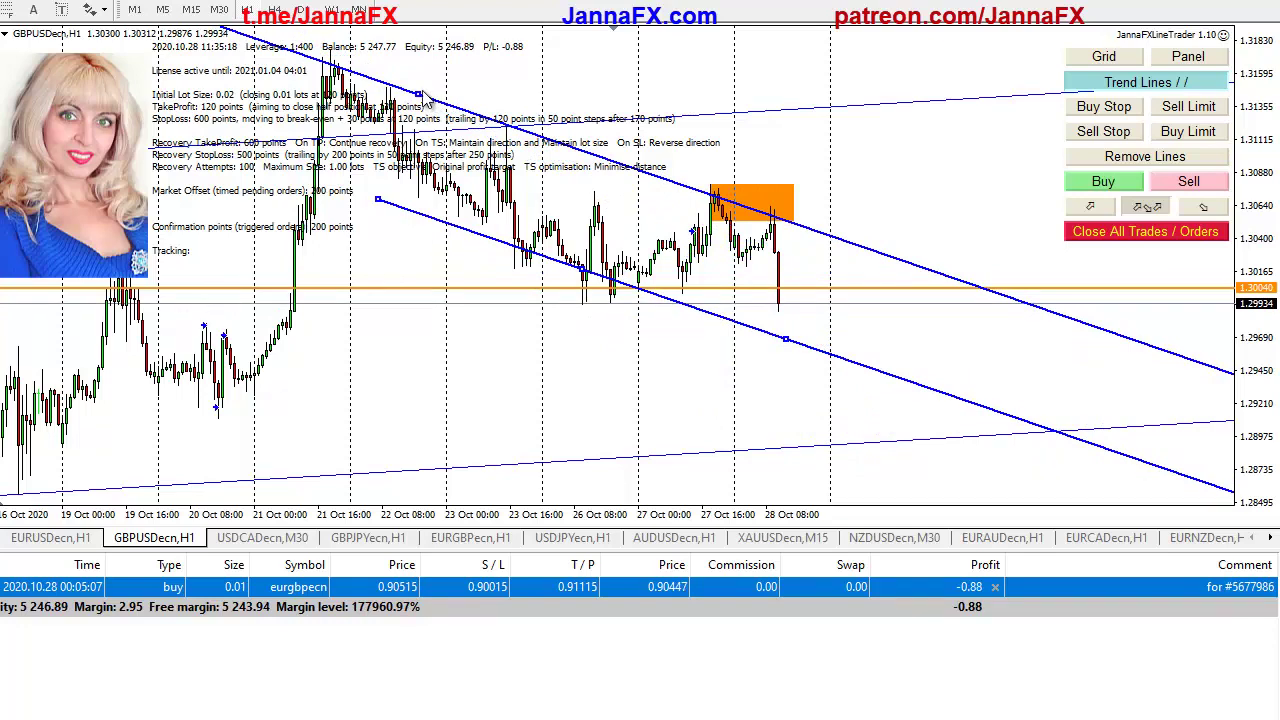
drag(418, 93, 424, 102)
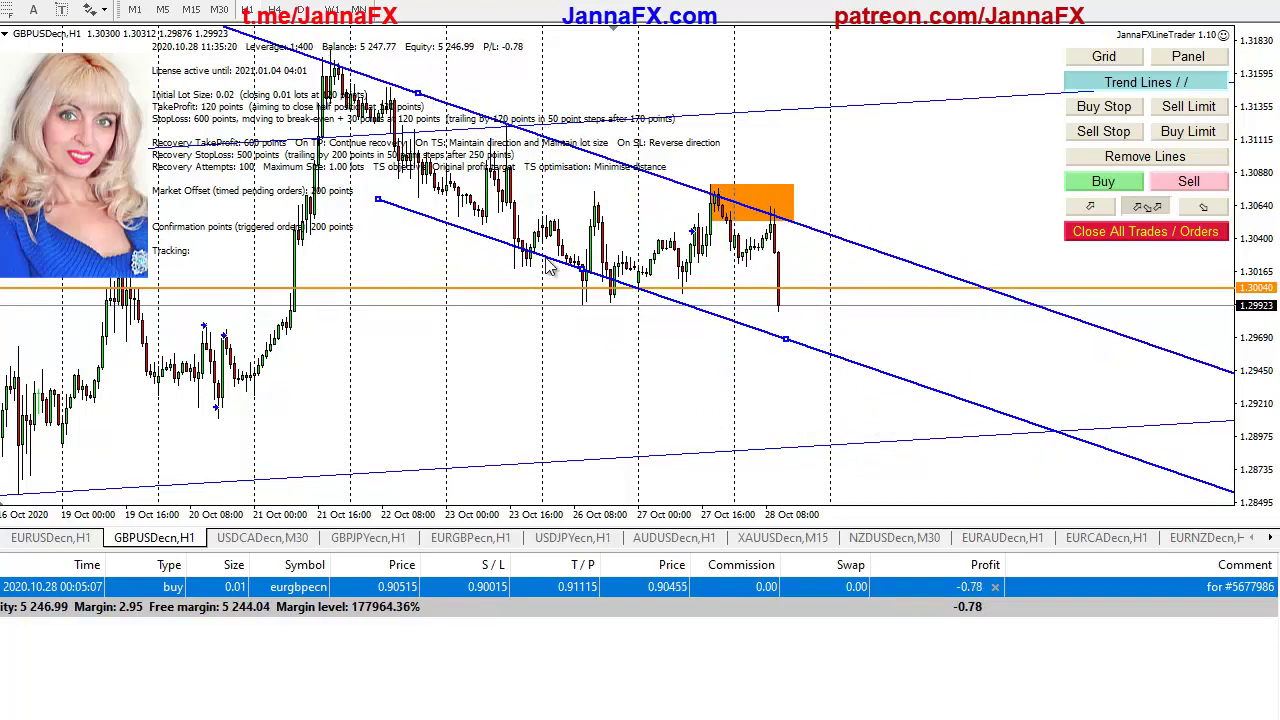
drag(587, 273, 605, 296)
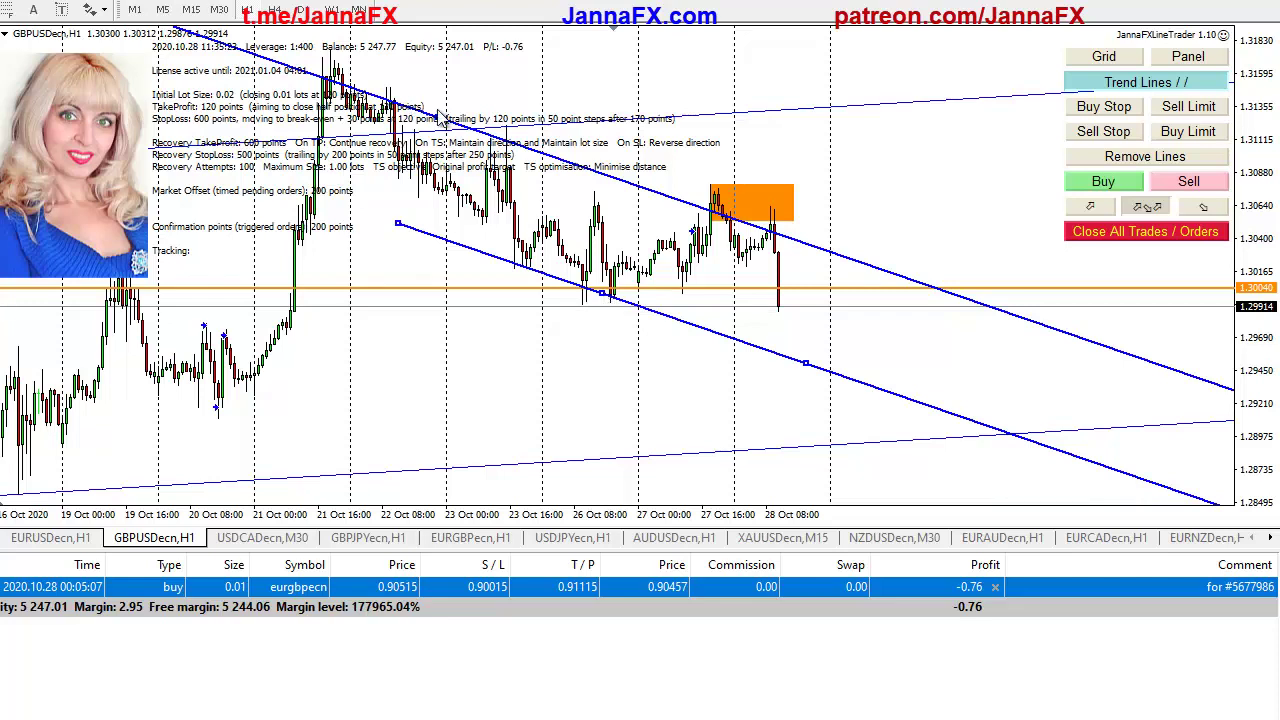
drag(446, 126, 465, 108)
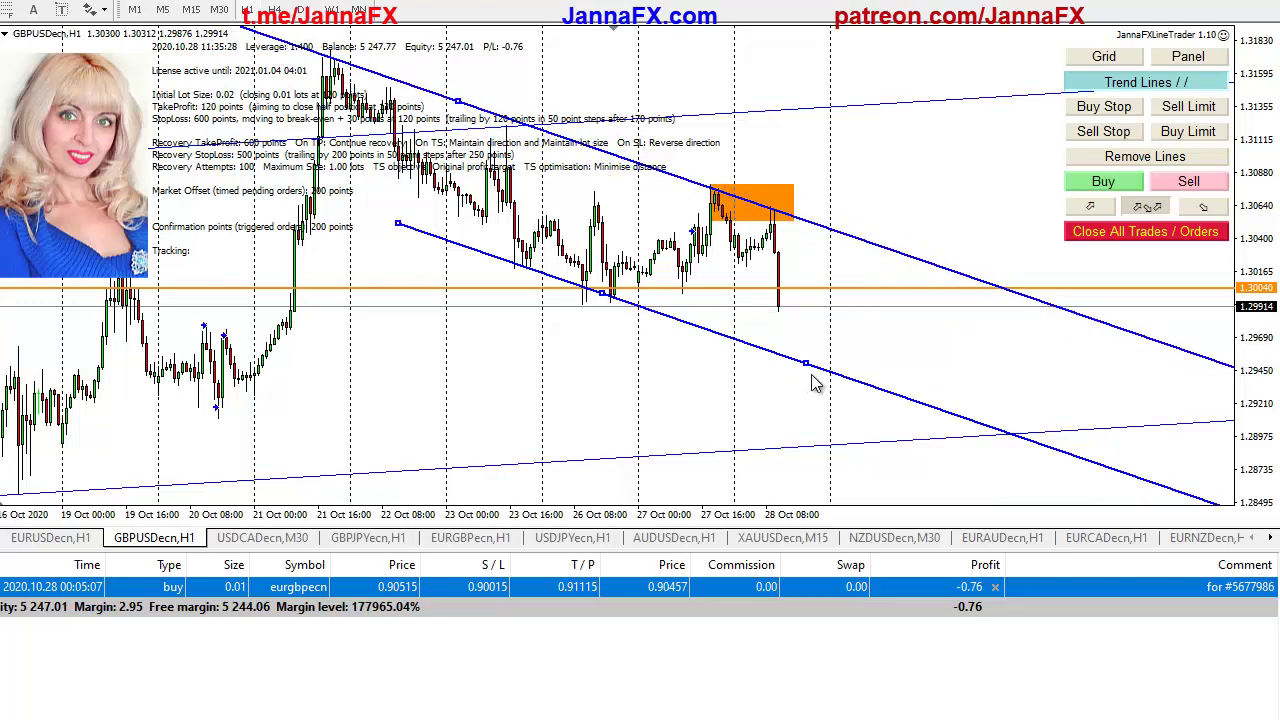
mouse_move(810, 366)
mouse_down()
mouse_move(809, 386)
mouse_move(793, 385)
mouse_move(795, 372)
mouse_up()
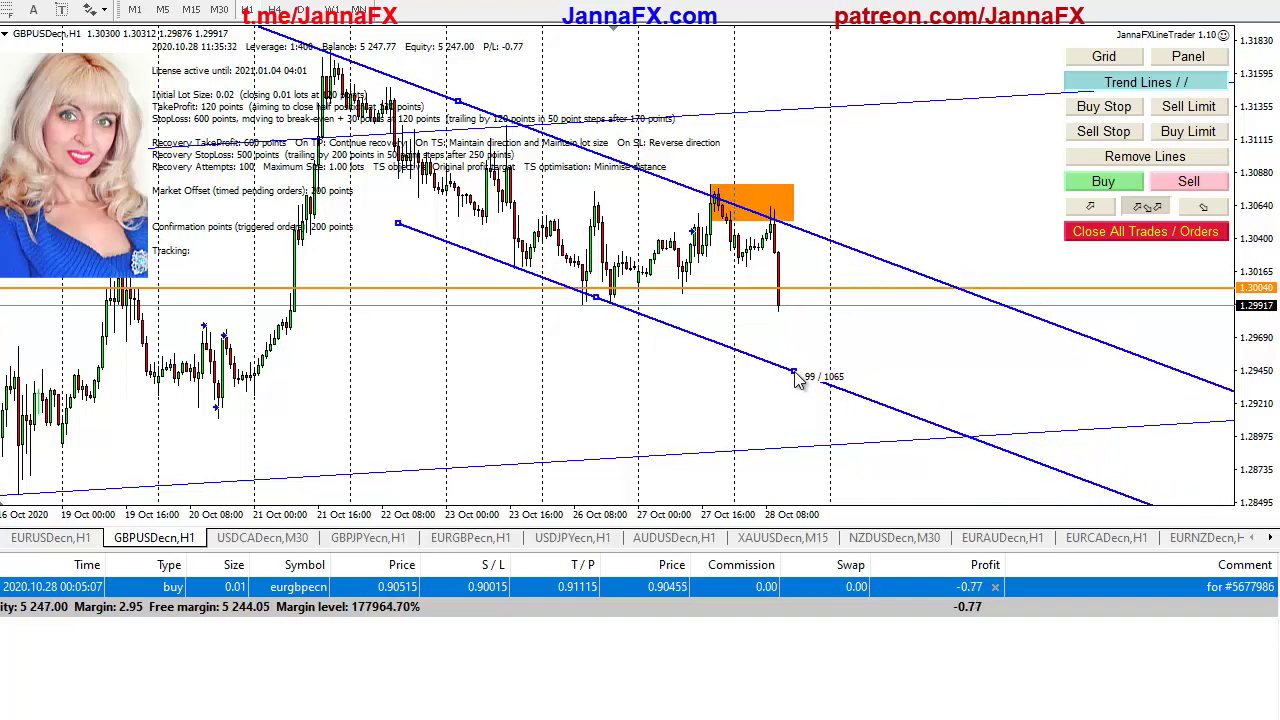
click(801, 325)
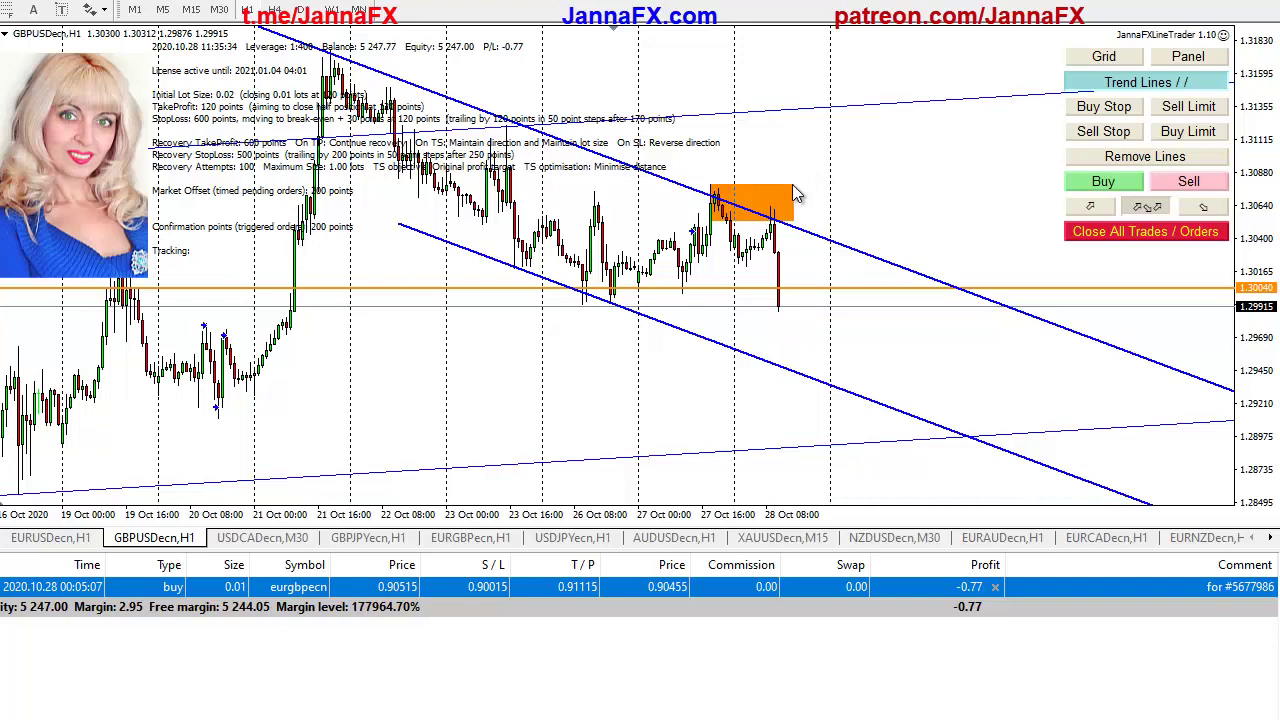
Delete the orange rectangle near the recent highs on the GBPUSD H1 chart
key(Delete)
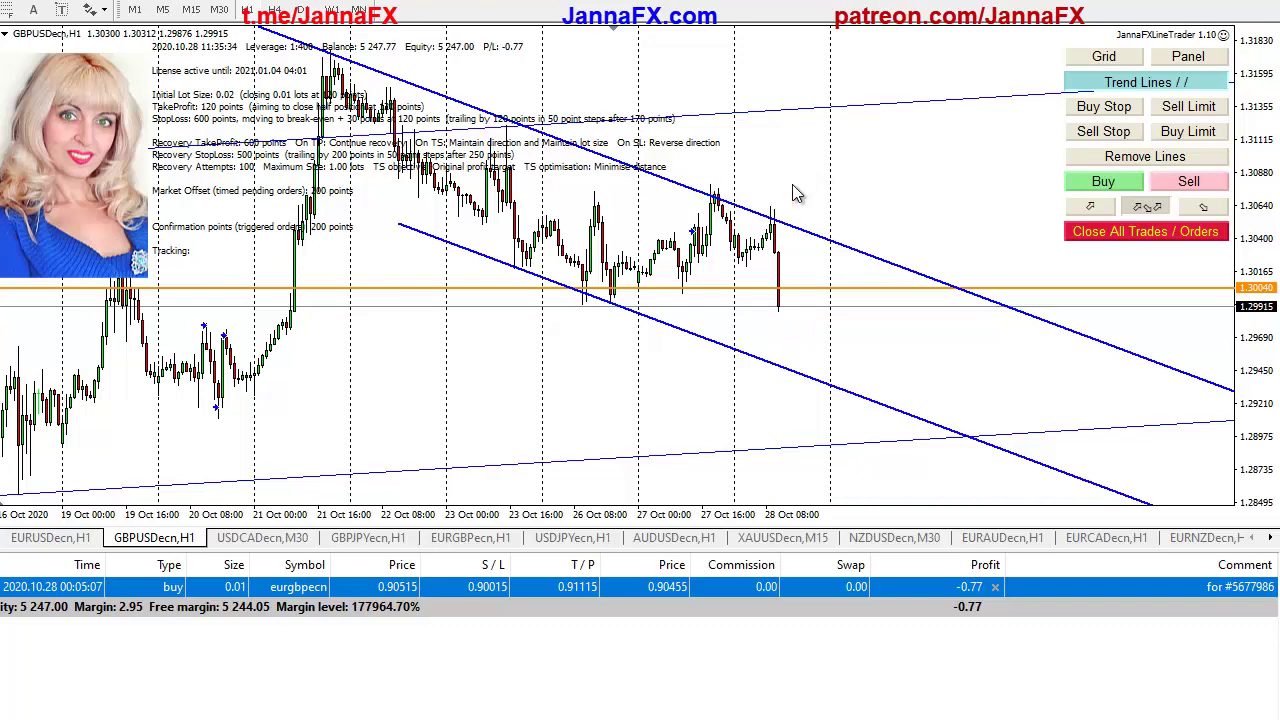
drag(757, 172, 682, 170)
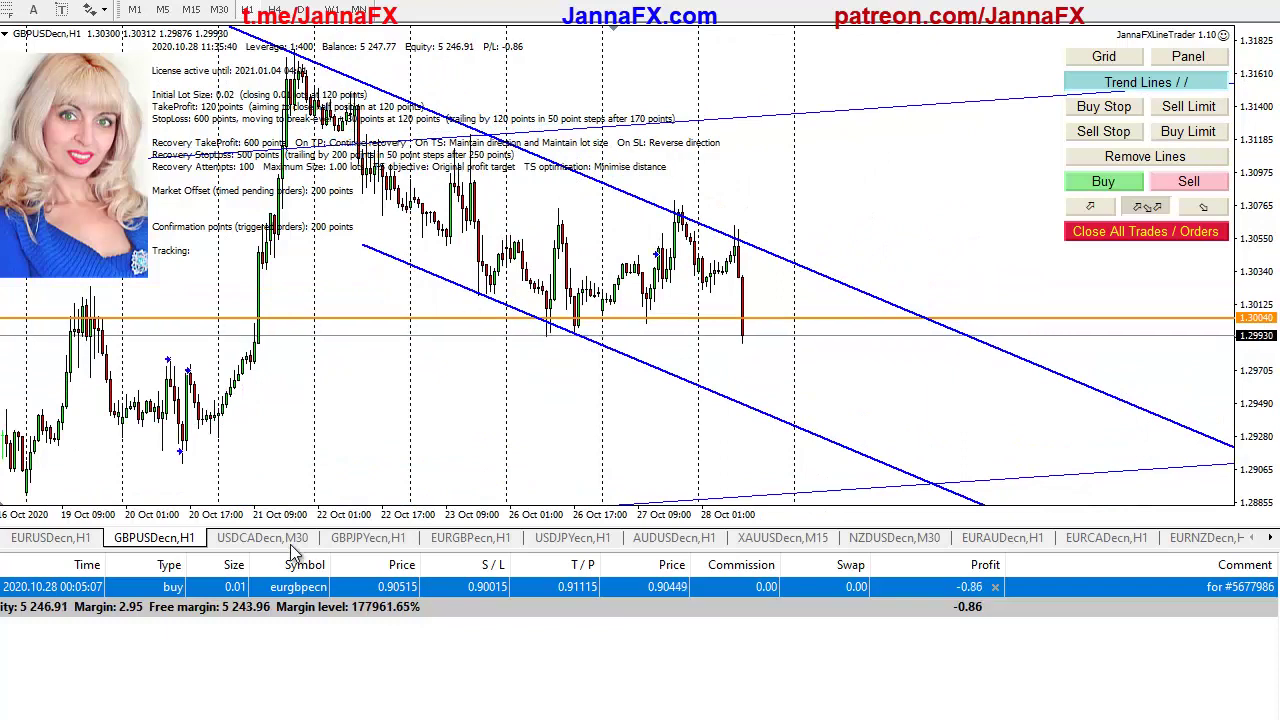
Delete the orange rectangle at the rising lower trend line on the USDCAD M30 chart
click(292, 545)
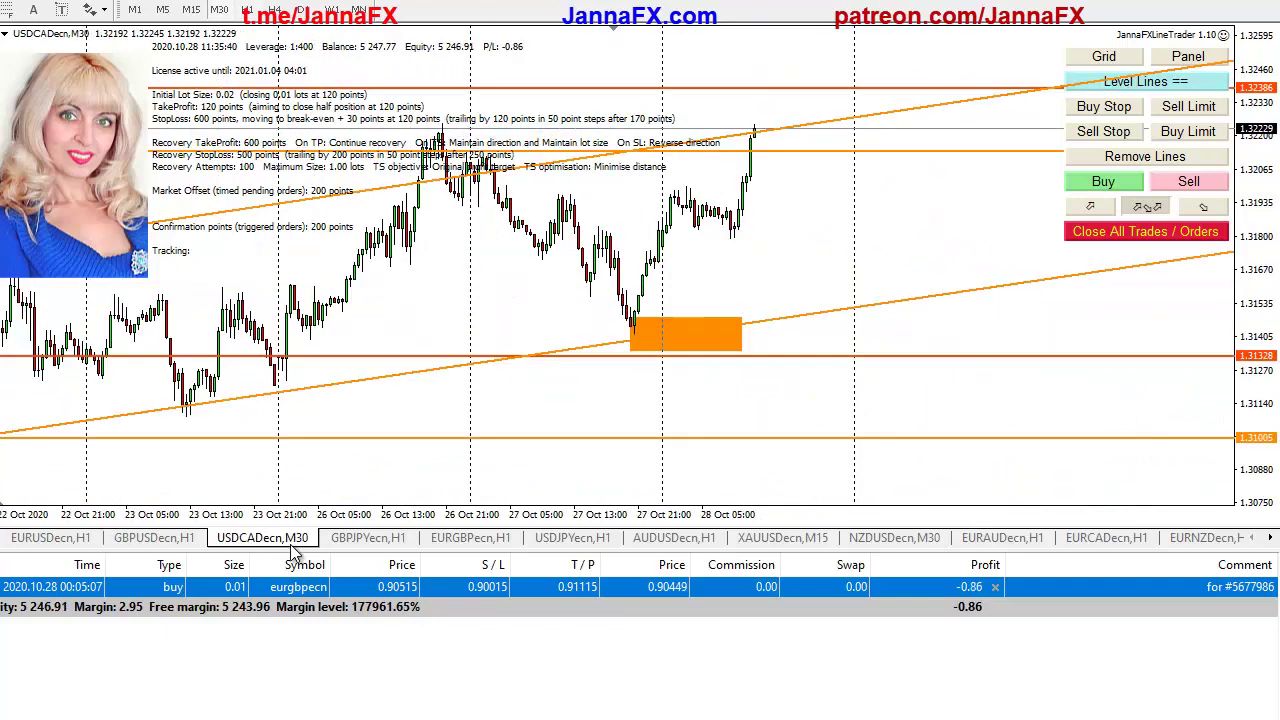
double_click(743, 348)
key(Delete)
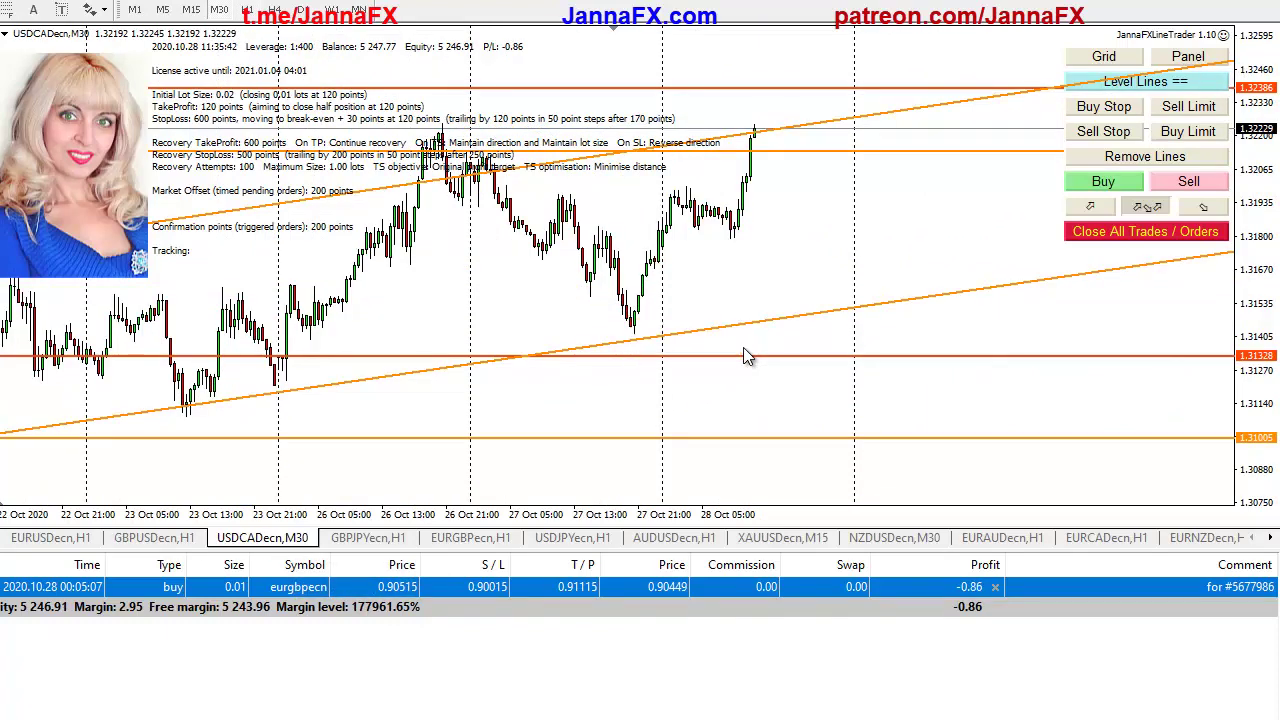
scroll(790, 310, up, 3)
scroll(790, 310, up, 1)
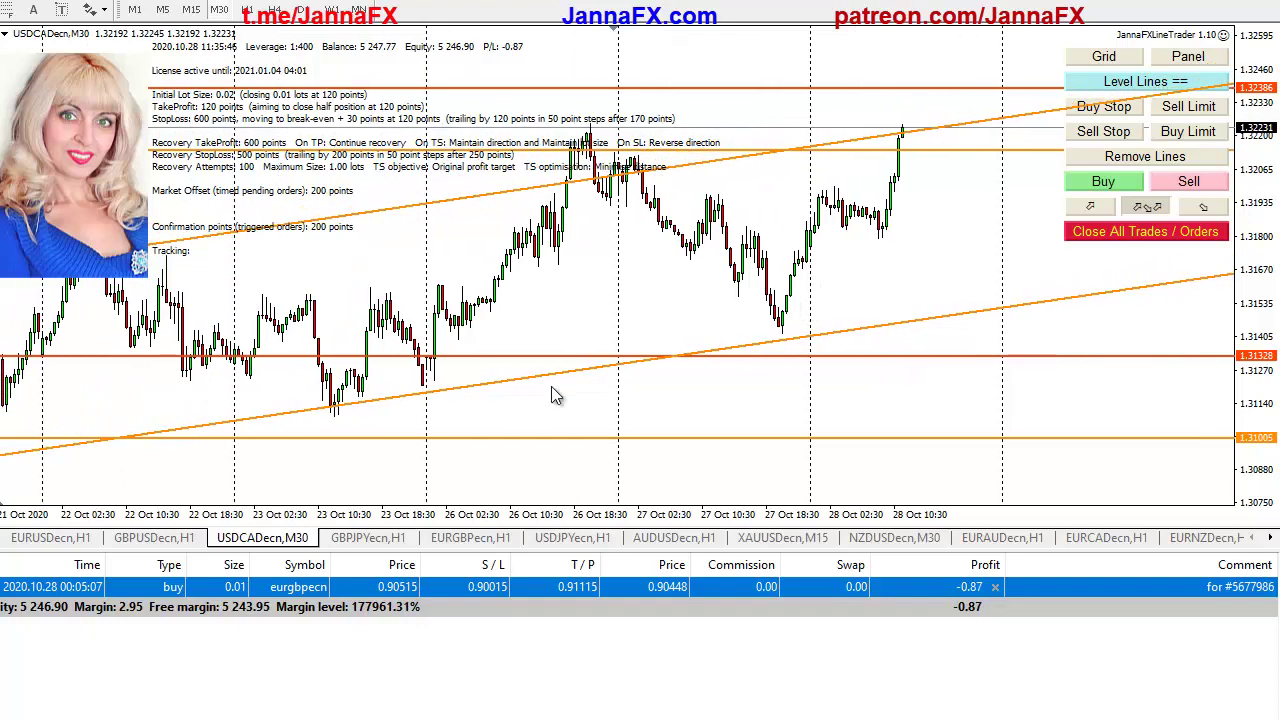
Set the GBPJPY chart to the H4 timeframe and place an orange horizontal line at 135.414 along the mid-October low
click(386, 545)
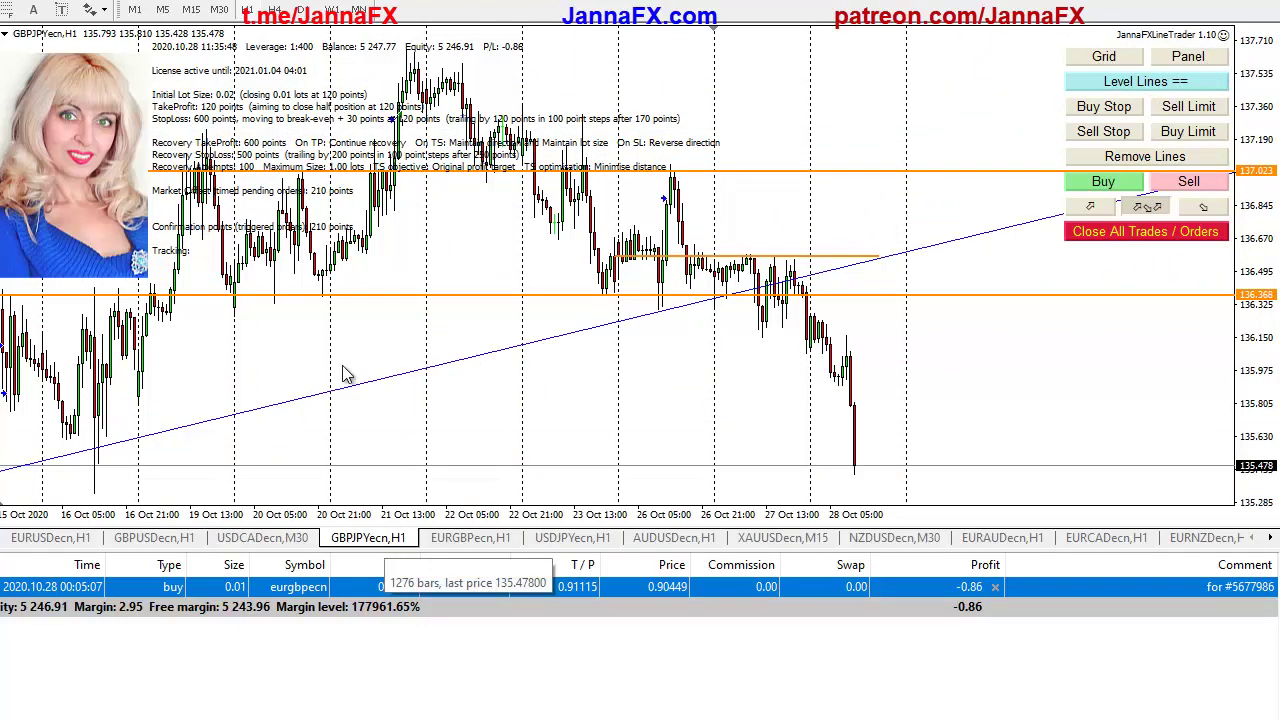
click(276, 10)
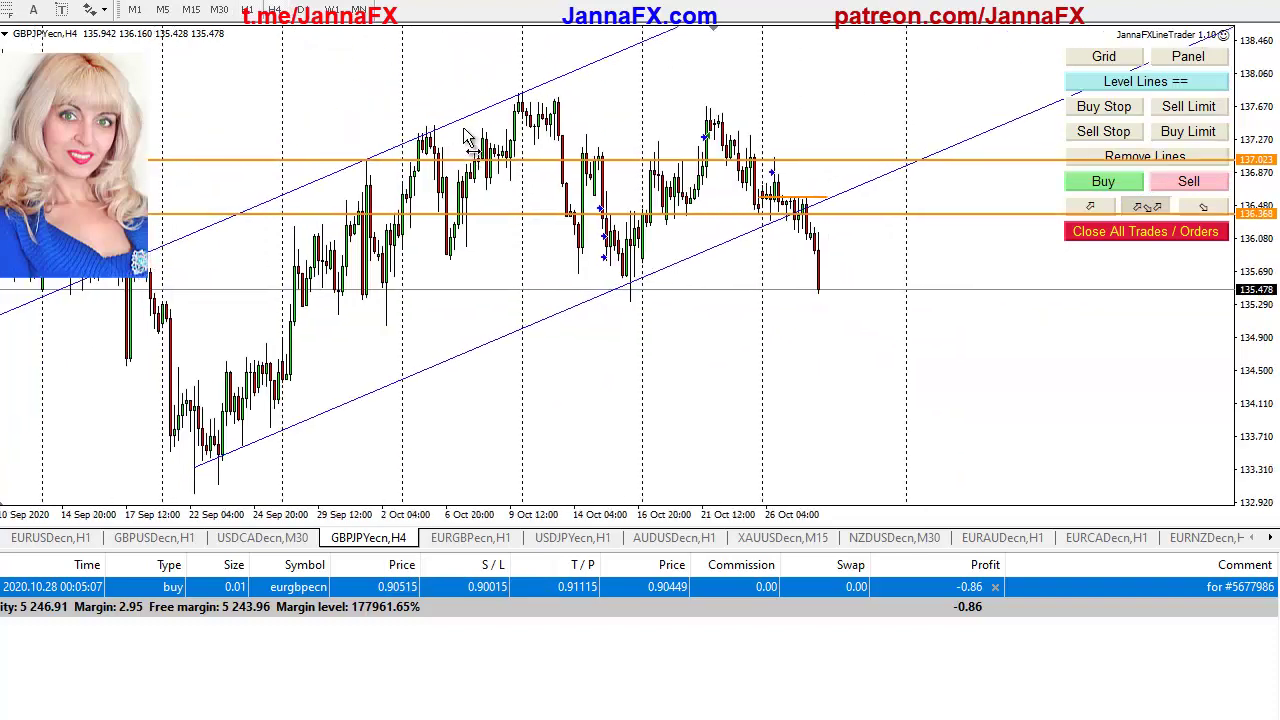
scroll(545, 165, up, 3)
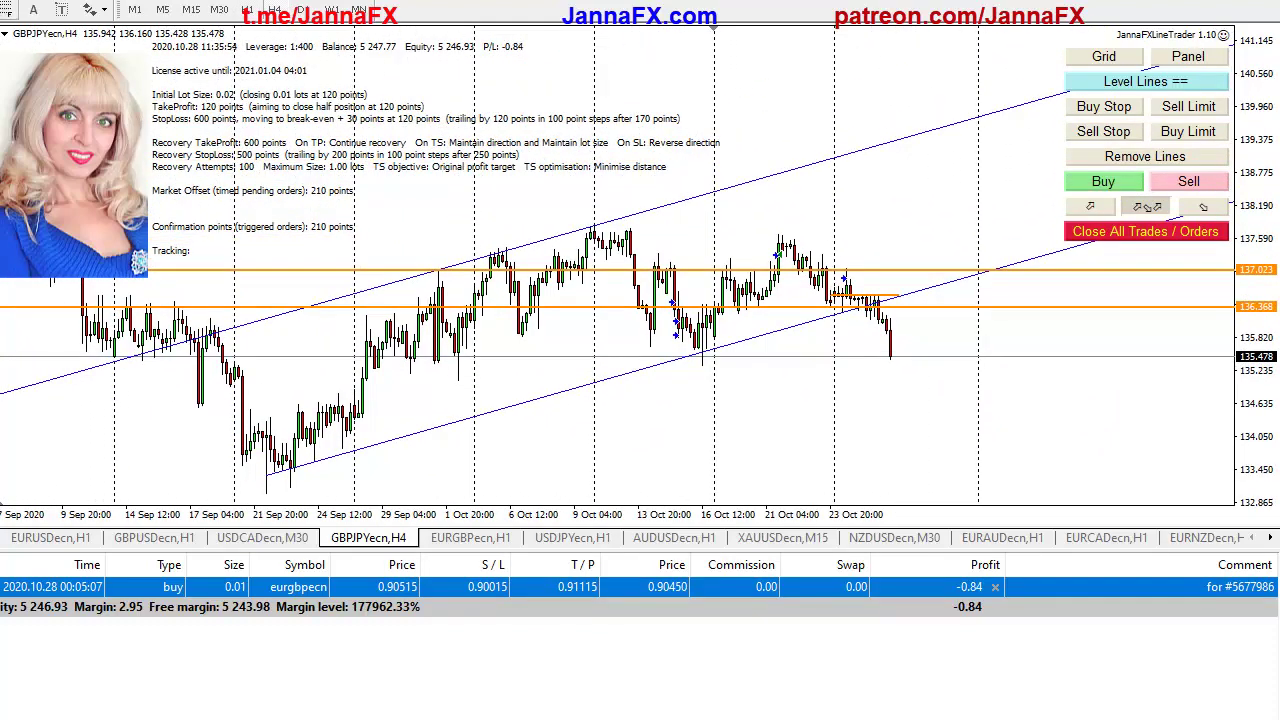
click(705, 360)
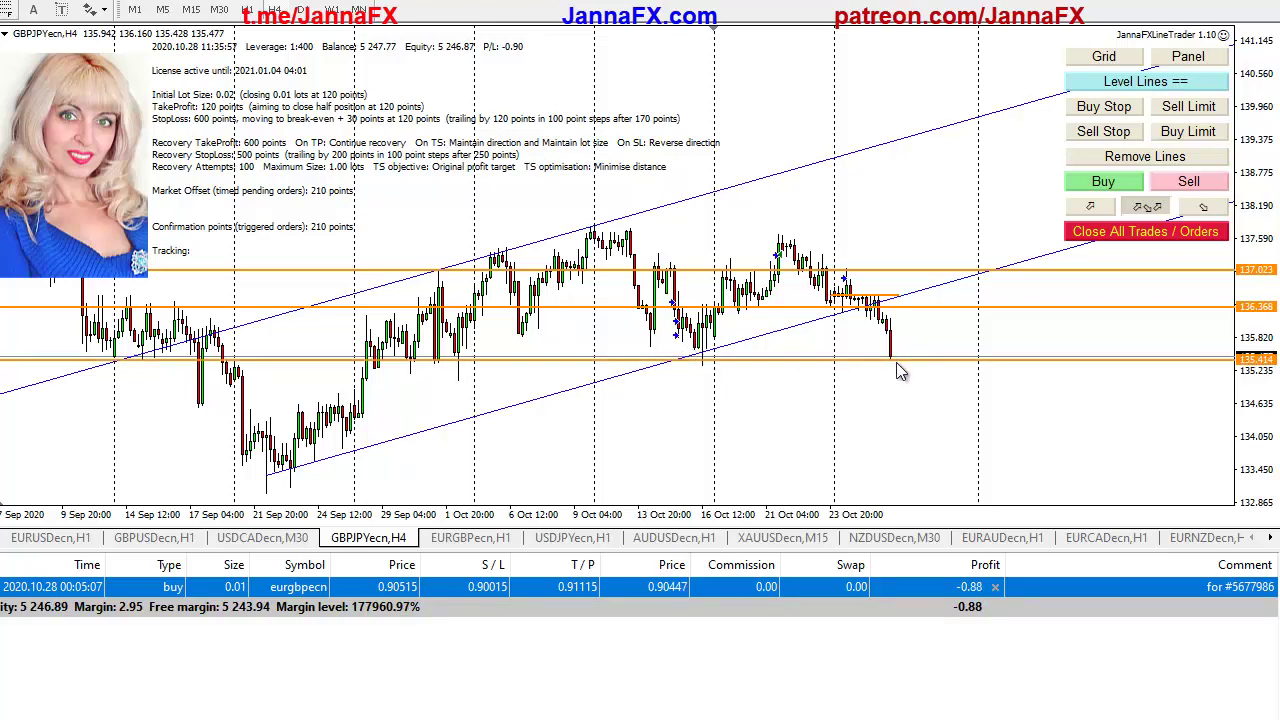
drag(897, 364, 909, 361)
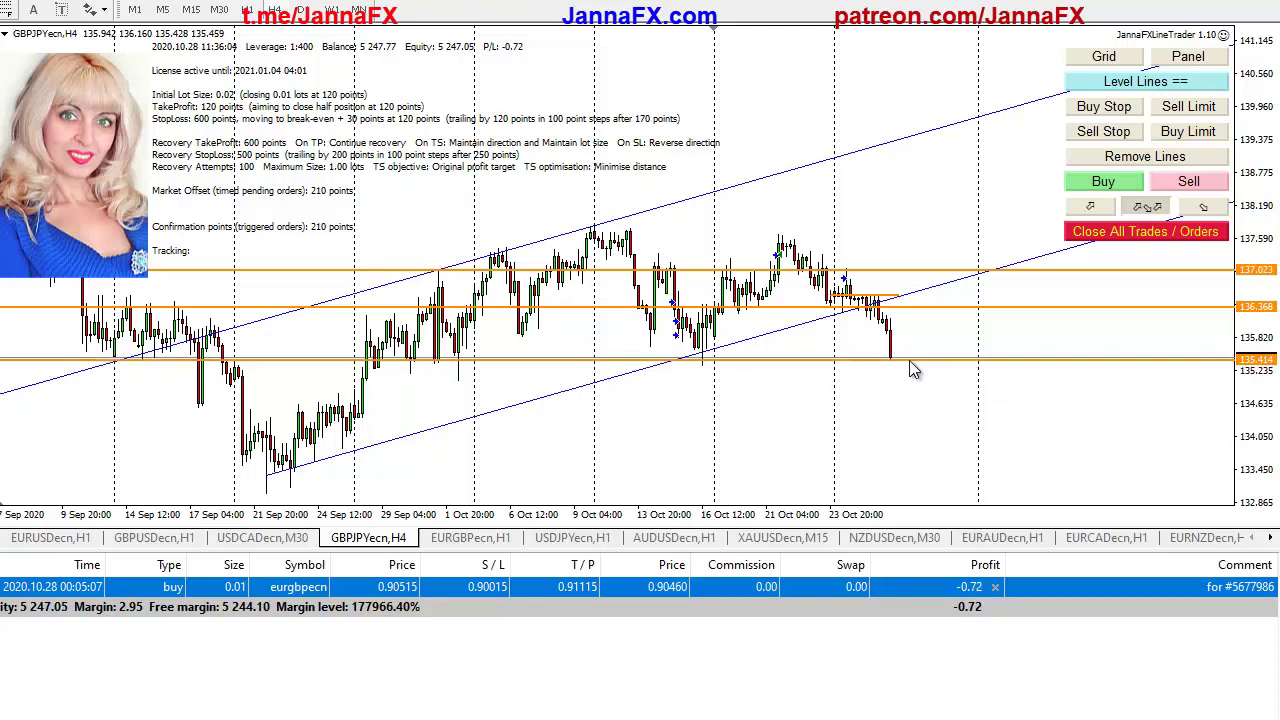
Delete the two rising orange channel lines and the short horizontal line between them on the USDJPY chart, and set it to H4
click(497, 540)
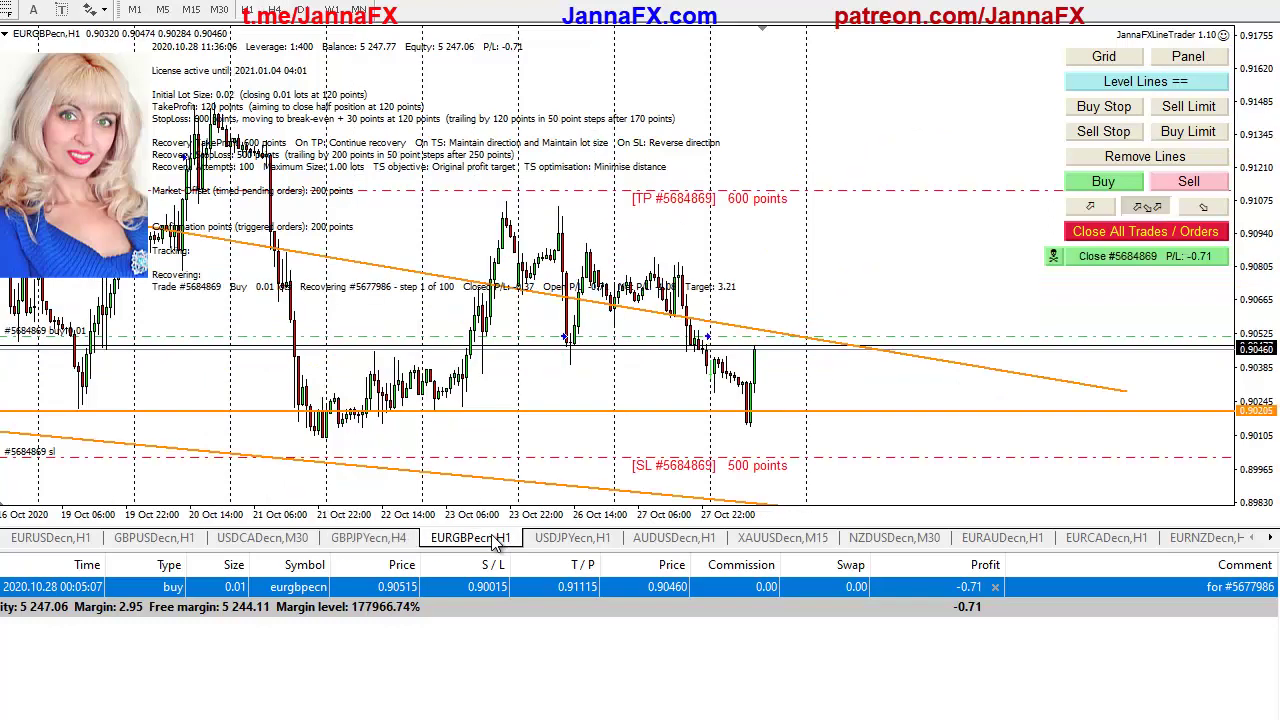
click(586, 538)
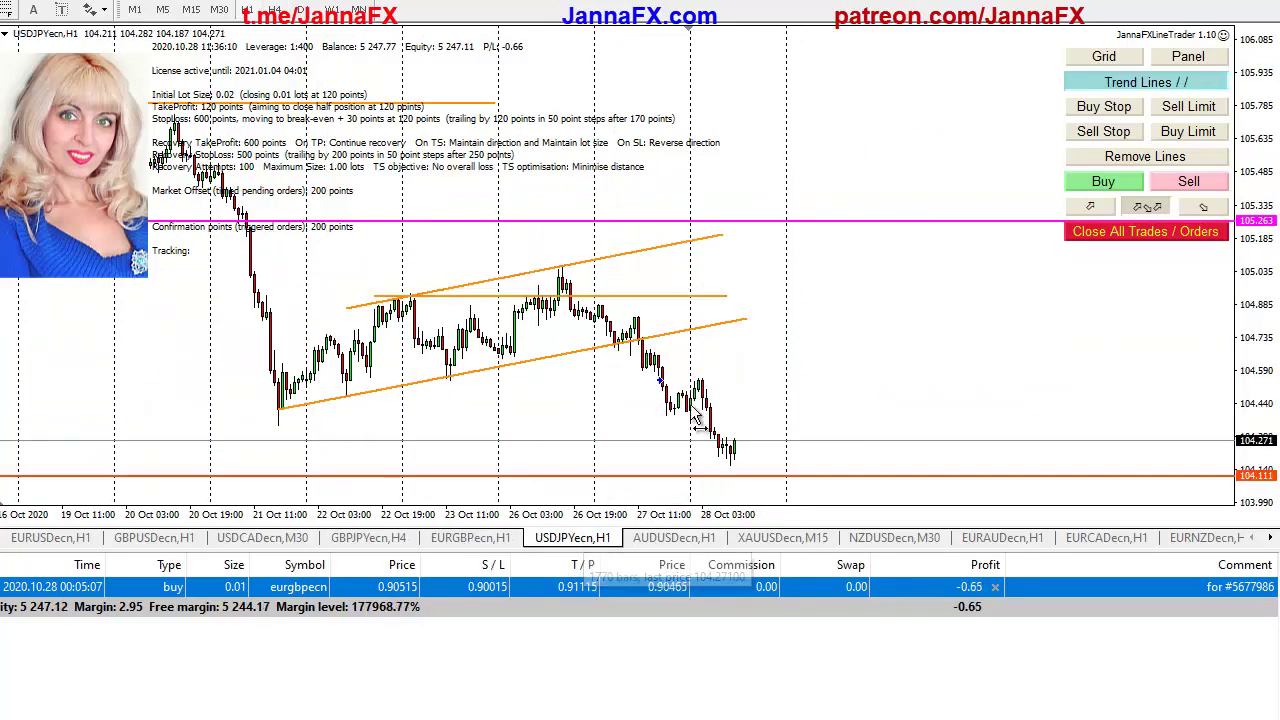
drag(700, 420, 567, 372)
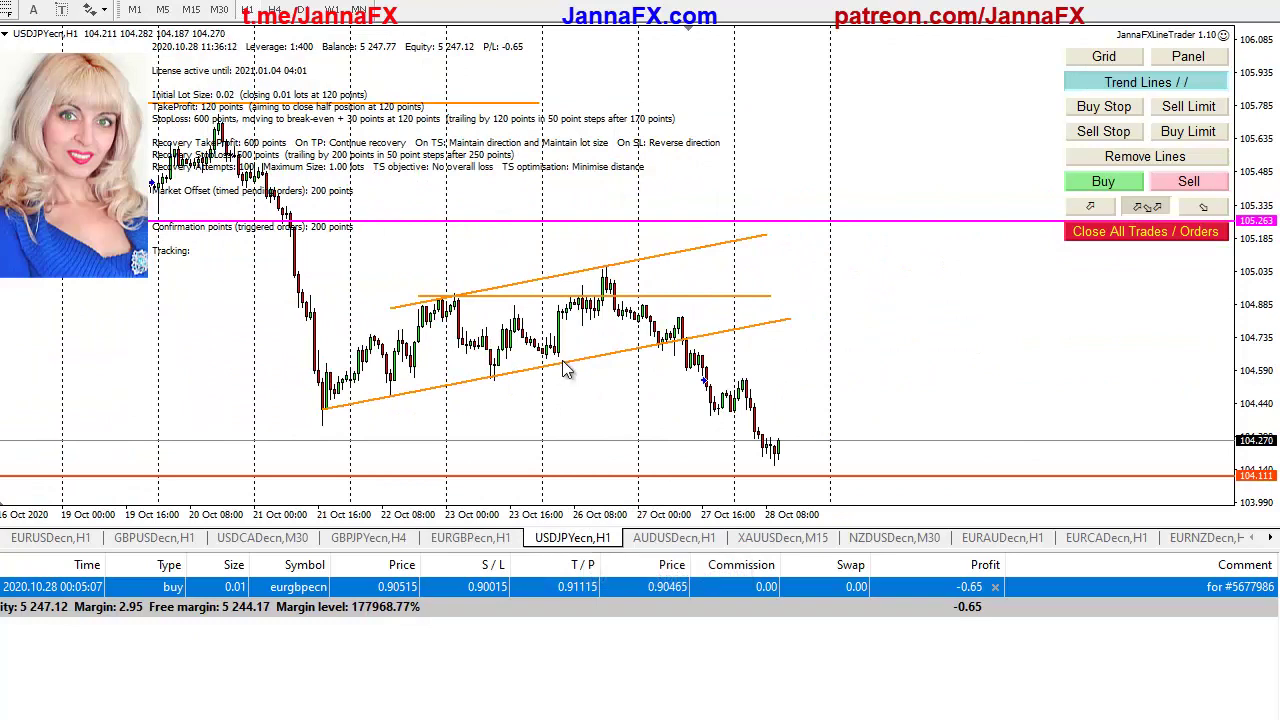
key(Delete)
double_click(771, 298)
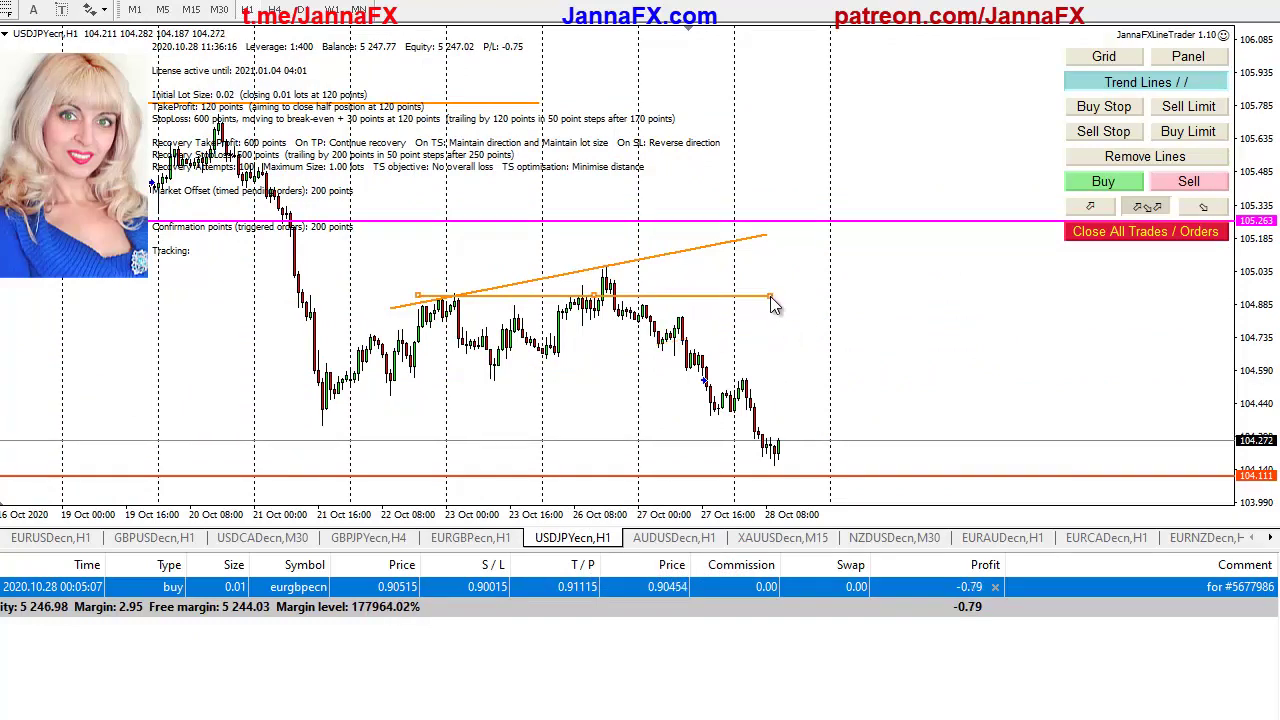
key(Delete)
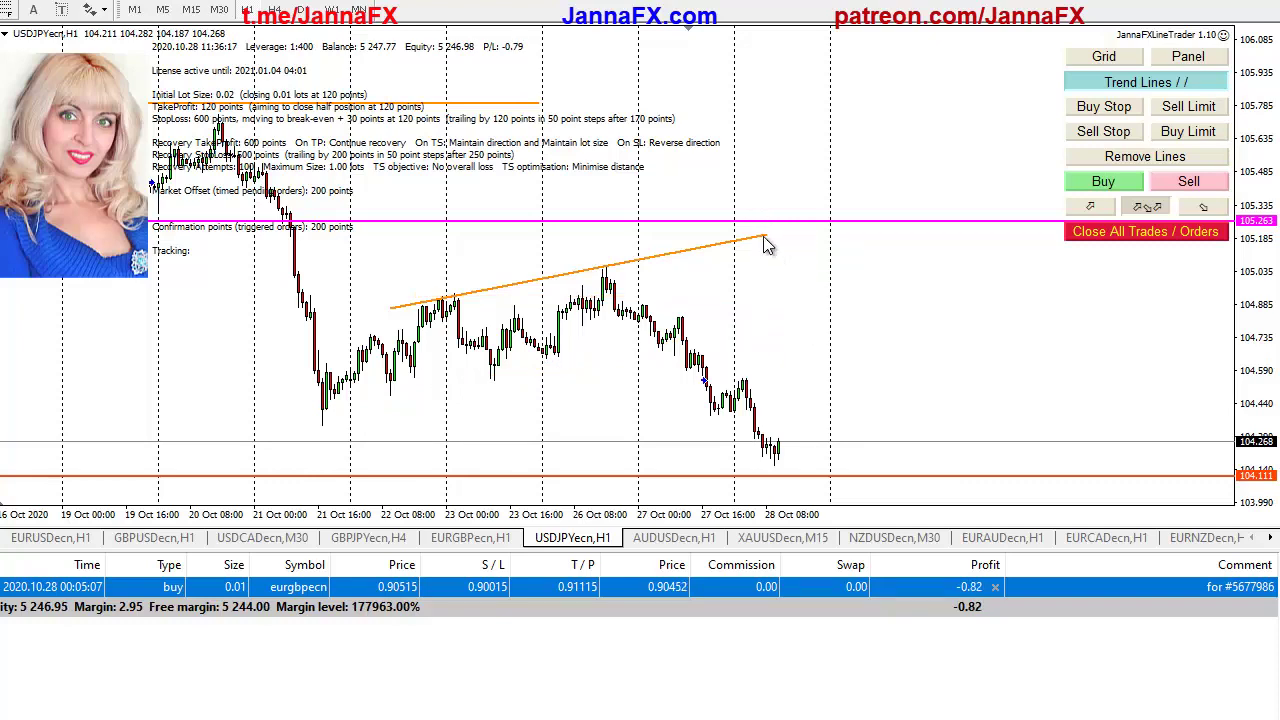
double_click(763, 236)
key(Delete)
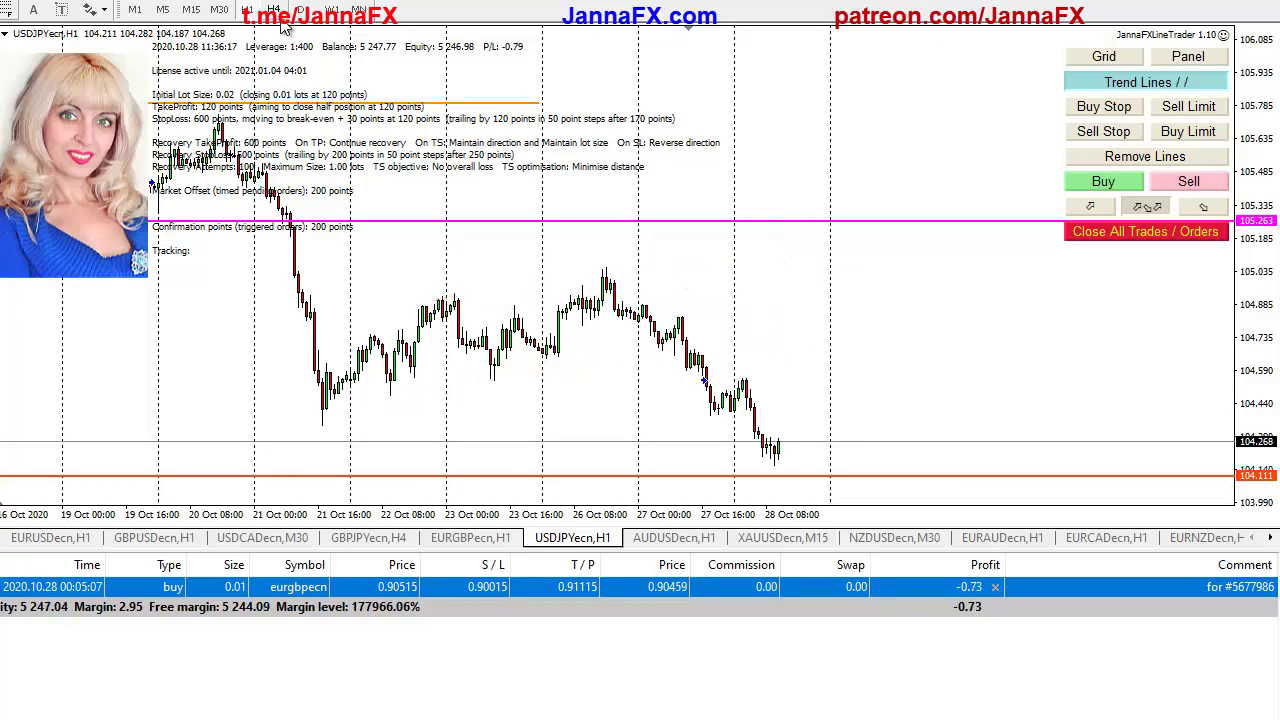
click(274, 9)
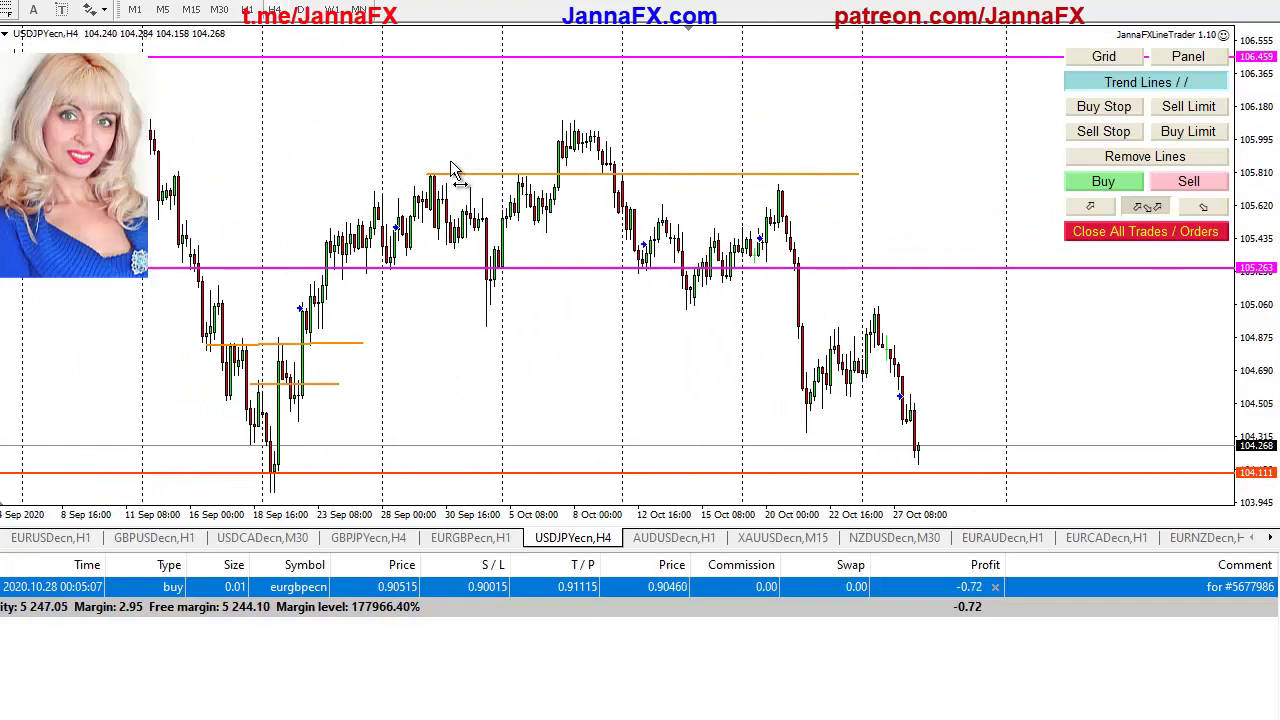
Check the AUDUSD H1 chart, then set the XAUUSD chart to H1 and compress its price scale
click(674, 538)
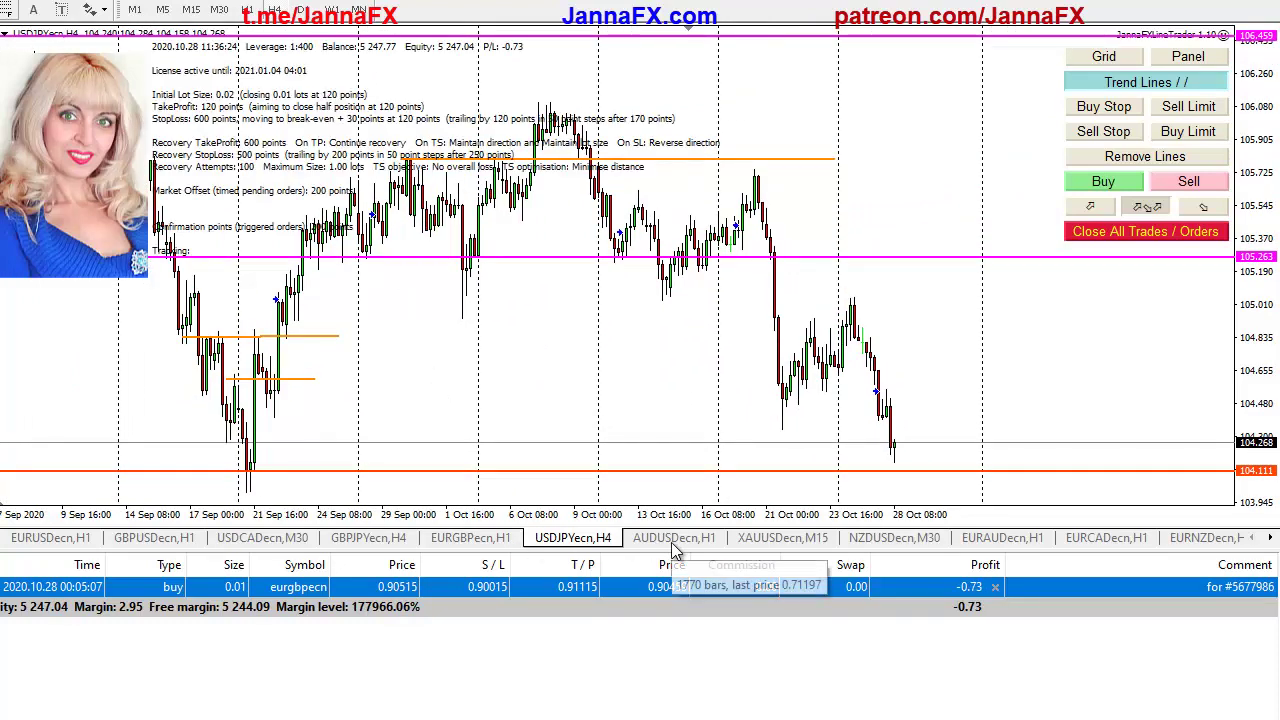
drag(674, 393, 784, 404)
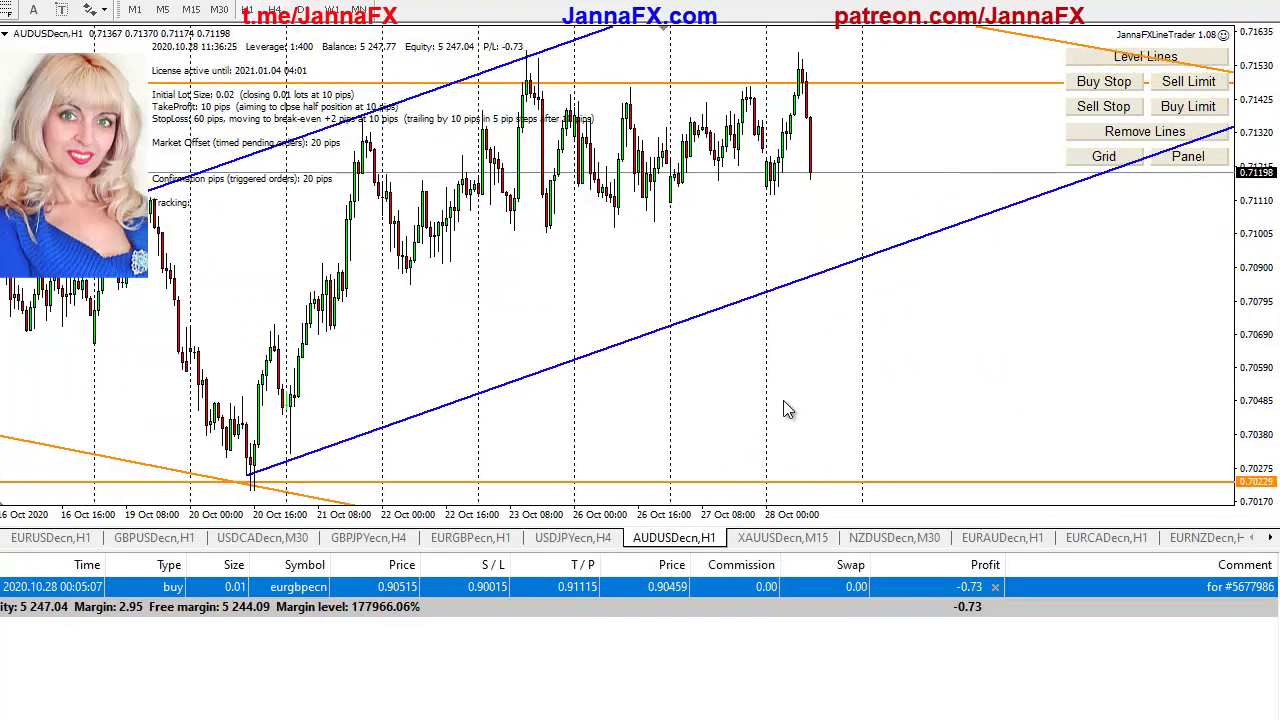
click(812, 540)
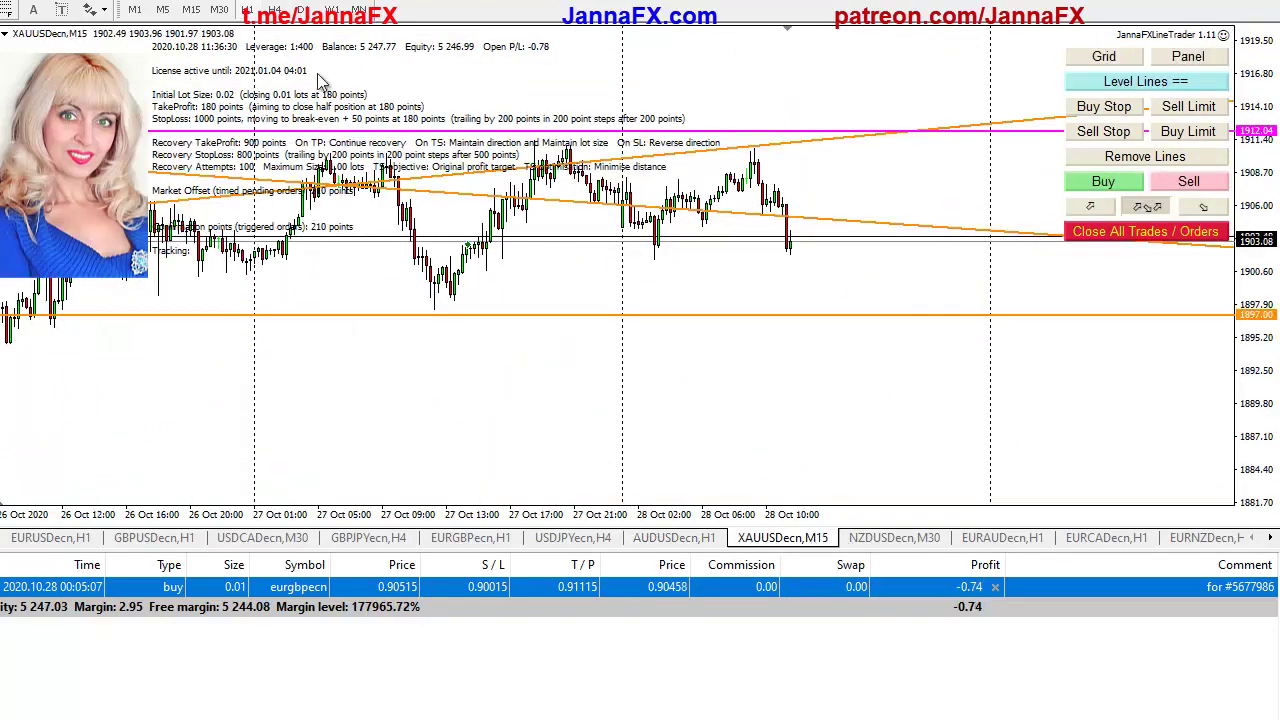
click(246, 10)
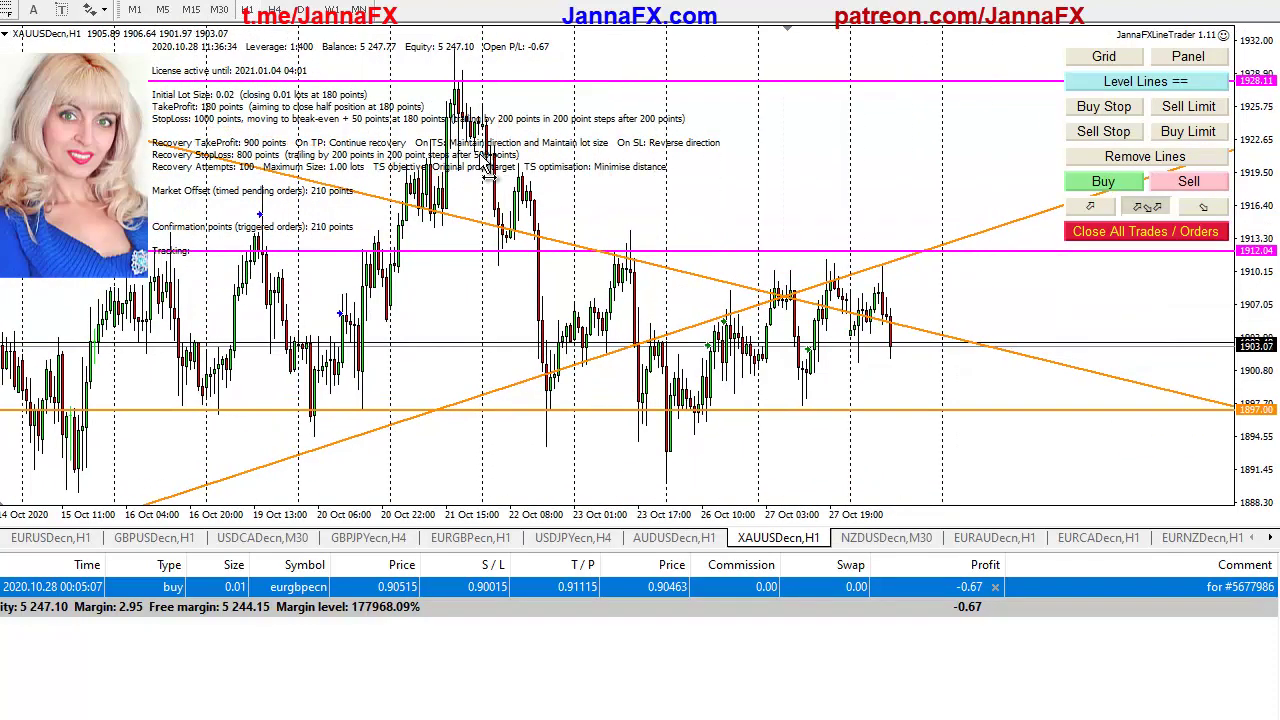
drag(1261, 278, 1260, 325)
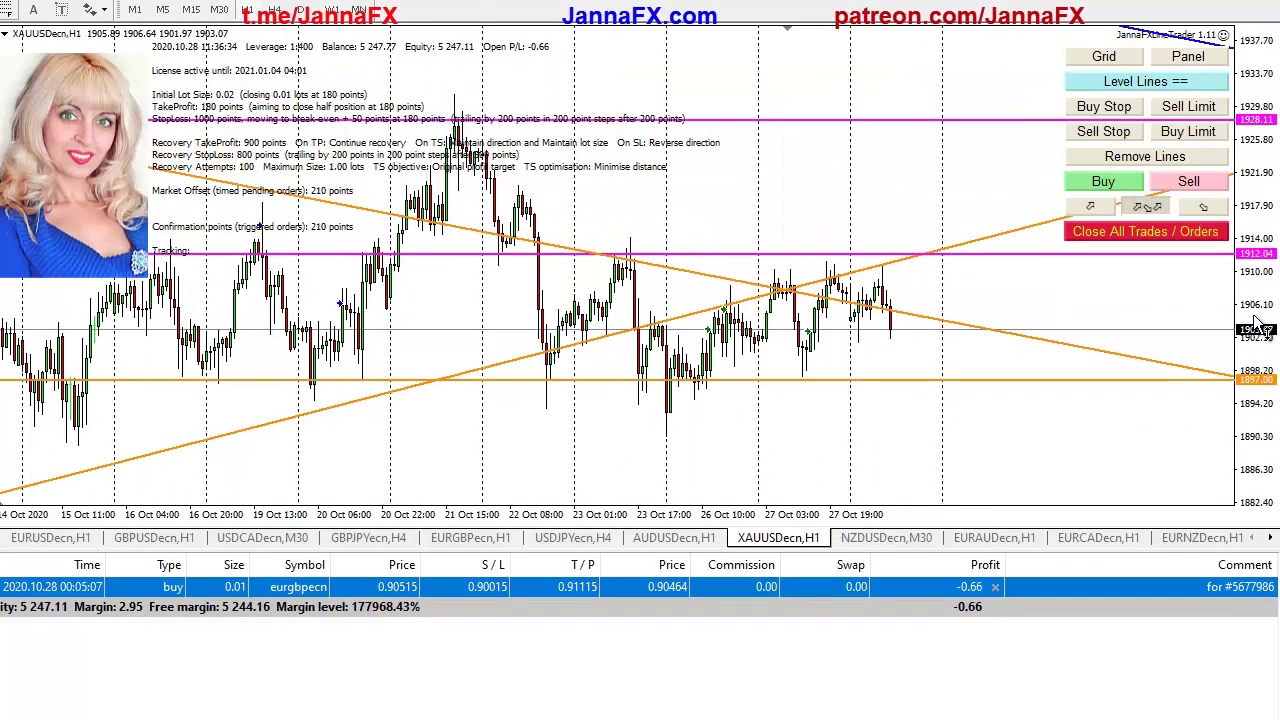
Examine the recent price action around the trend lines and channels on the NZDUSD M30 and EURAUD H1 charts
click(918, 542)
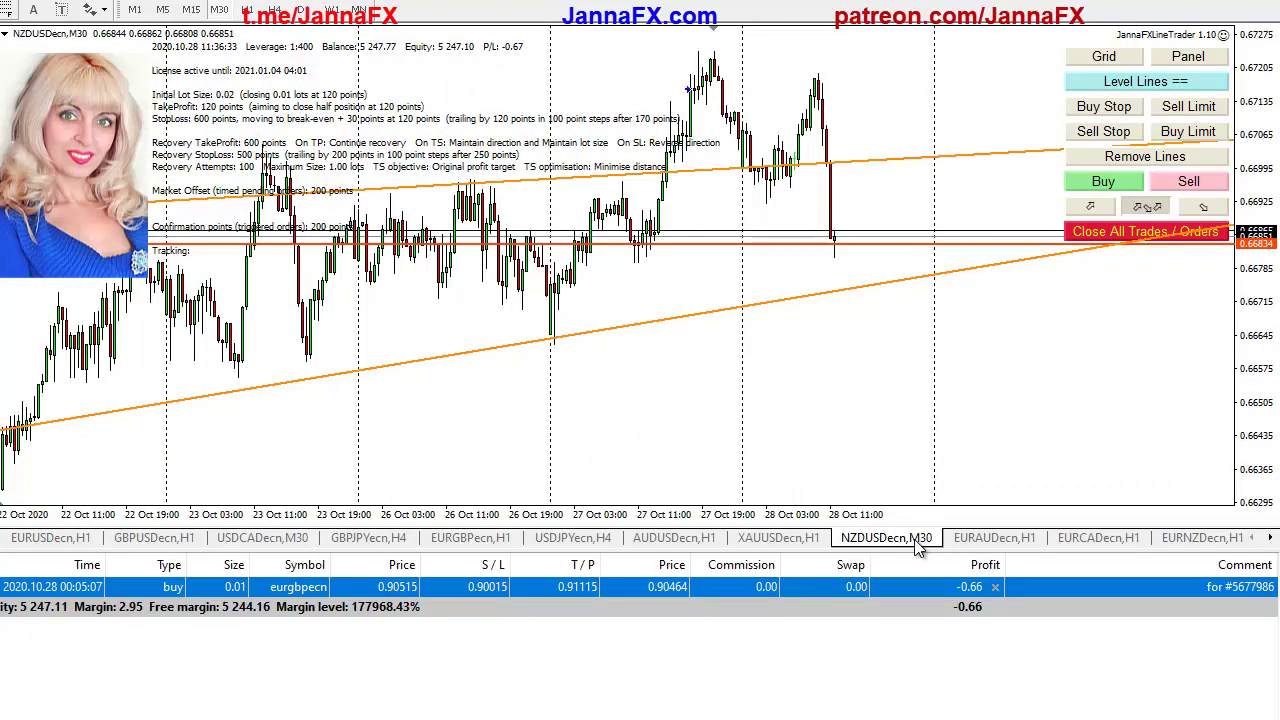
click(994, 540)
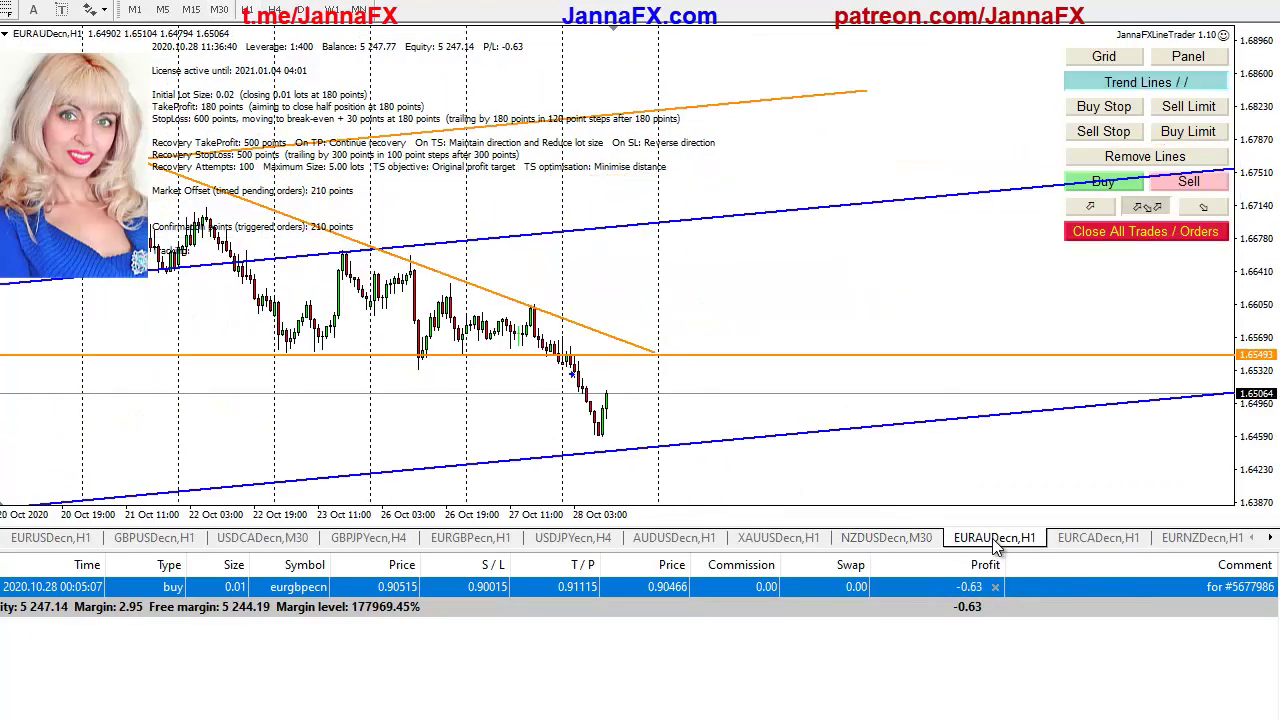
drag(825, 400, 975, 375)
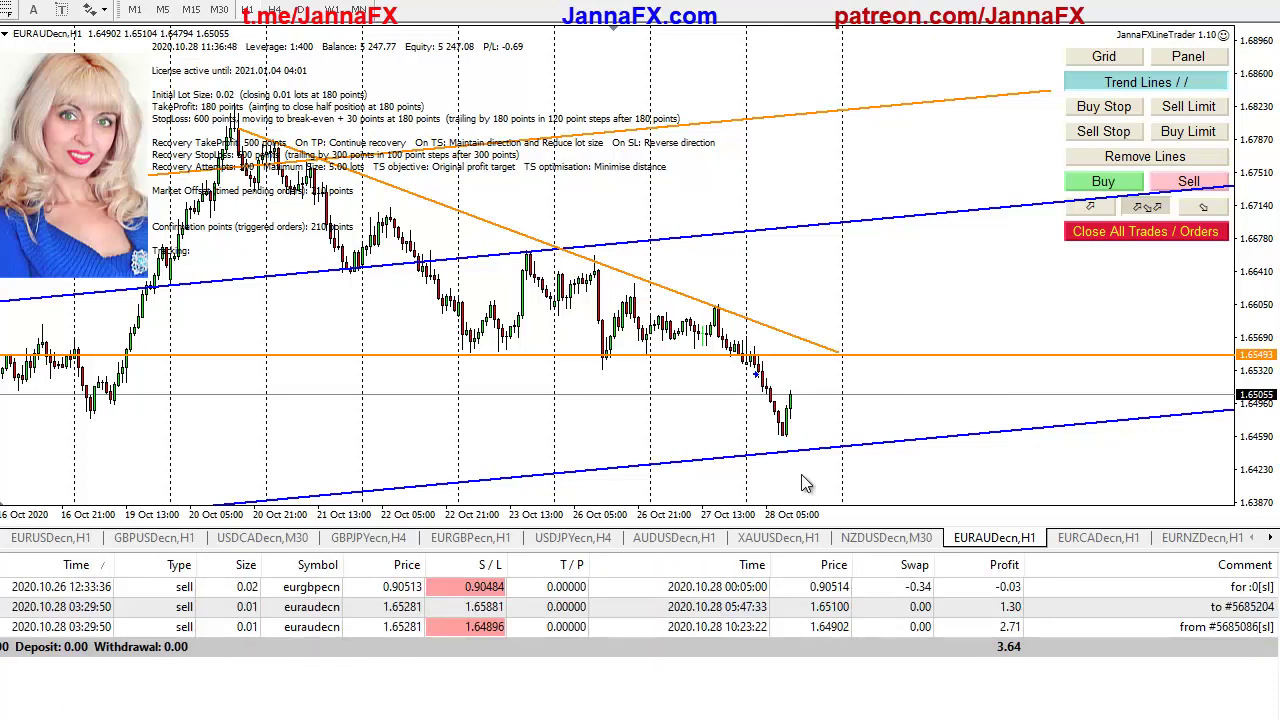
Set the EURCAD chart to H4 to examine price against its converging orange trend lines
click(1100, 539)
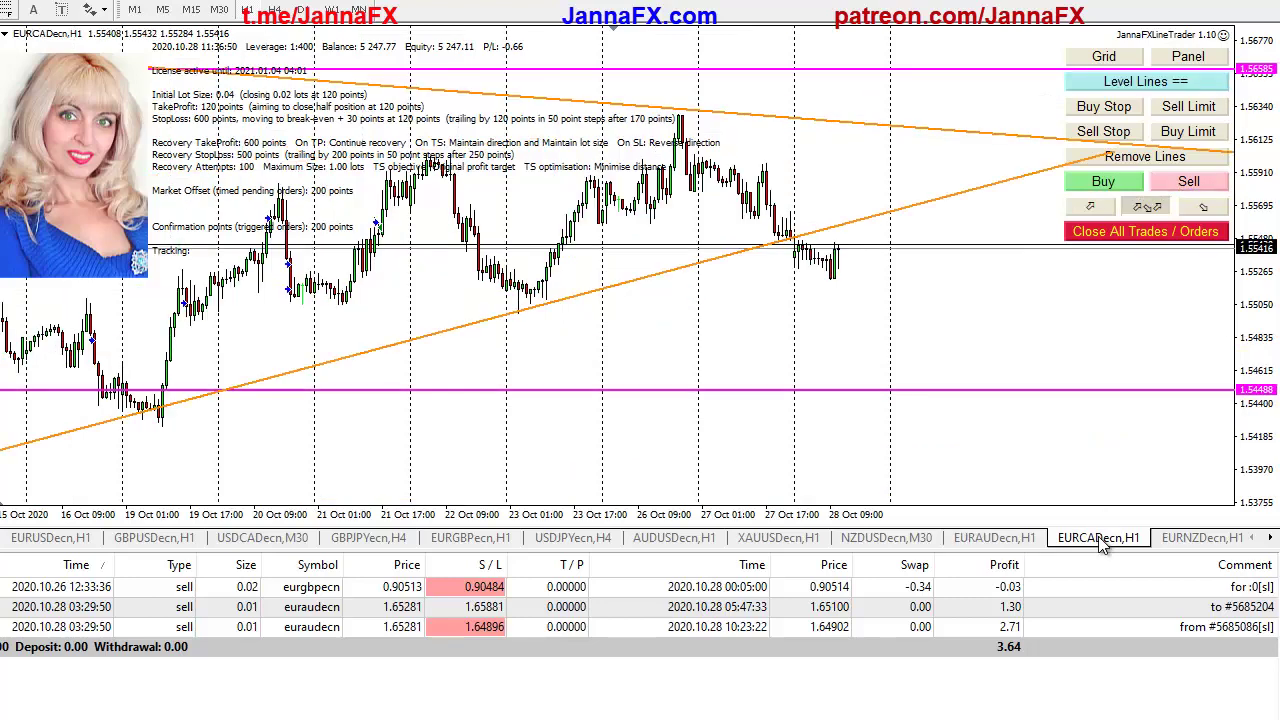
click(275, 9)
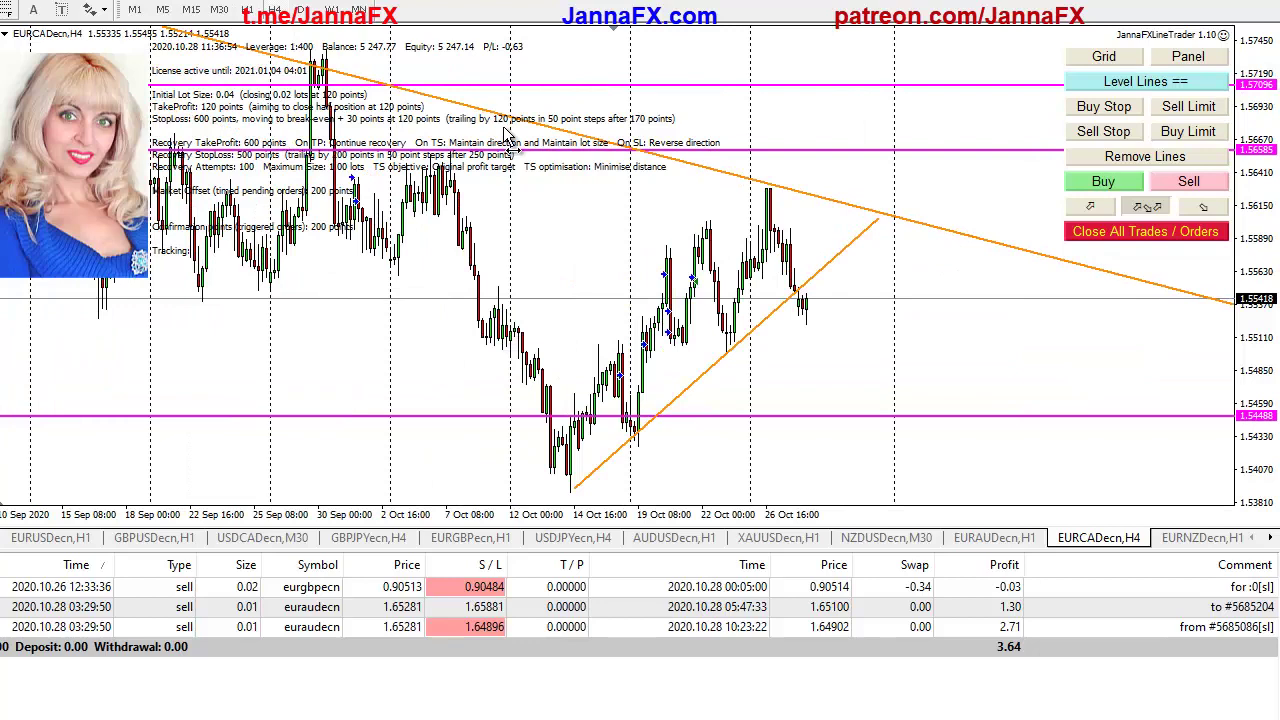
scroll(490, 132, down, 3)
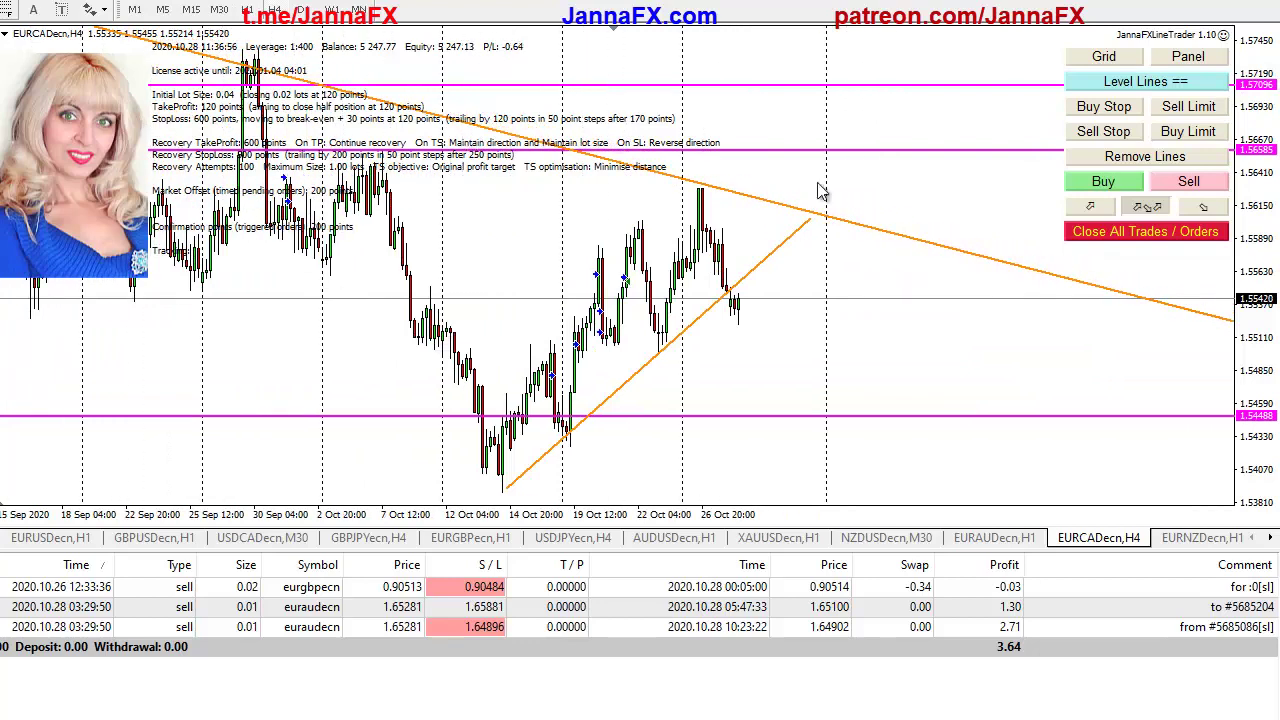
Examine the EURNZD H1 chart and bring the remaining open charts, through to USDCHF, within reach
click(1197, 540)
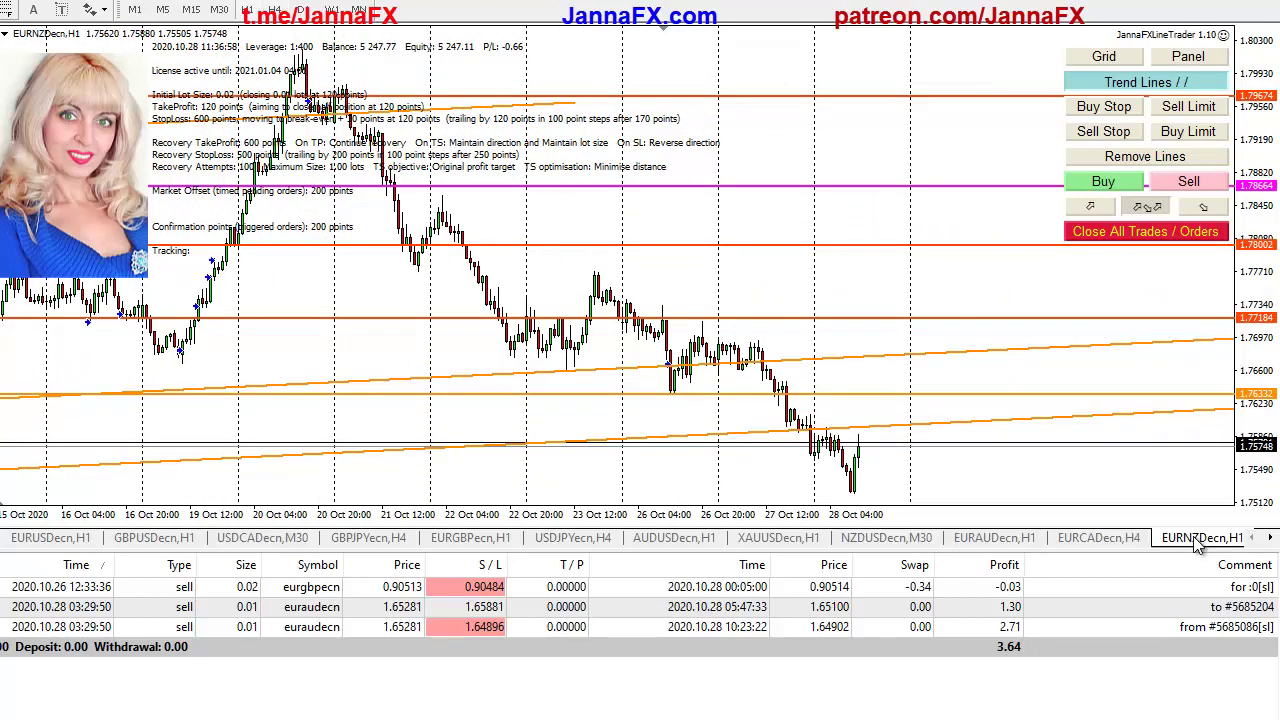
click(1271, 538)
click(1271, 538)
click(1271, 538)
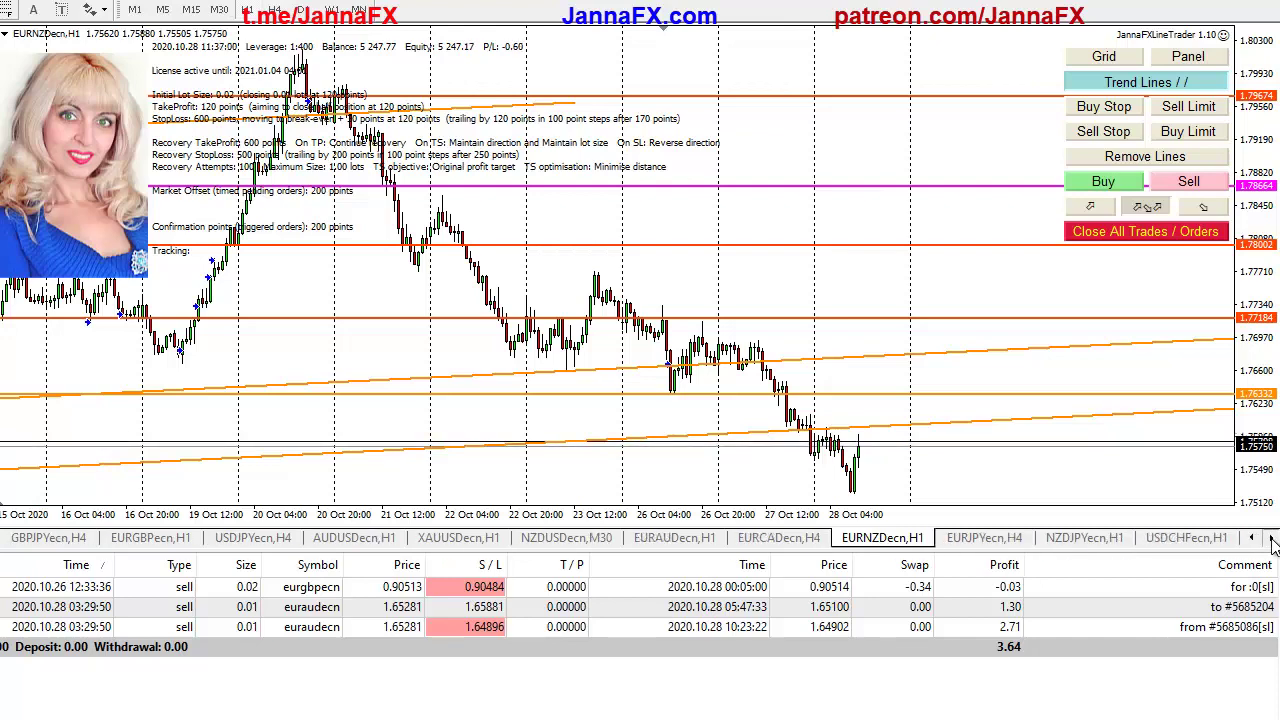
click(1271, 538)
click(1271, 538)
click(1271, 538)
click(1271, 538)
click(1270, 539)
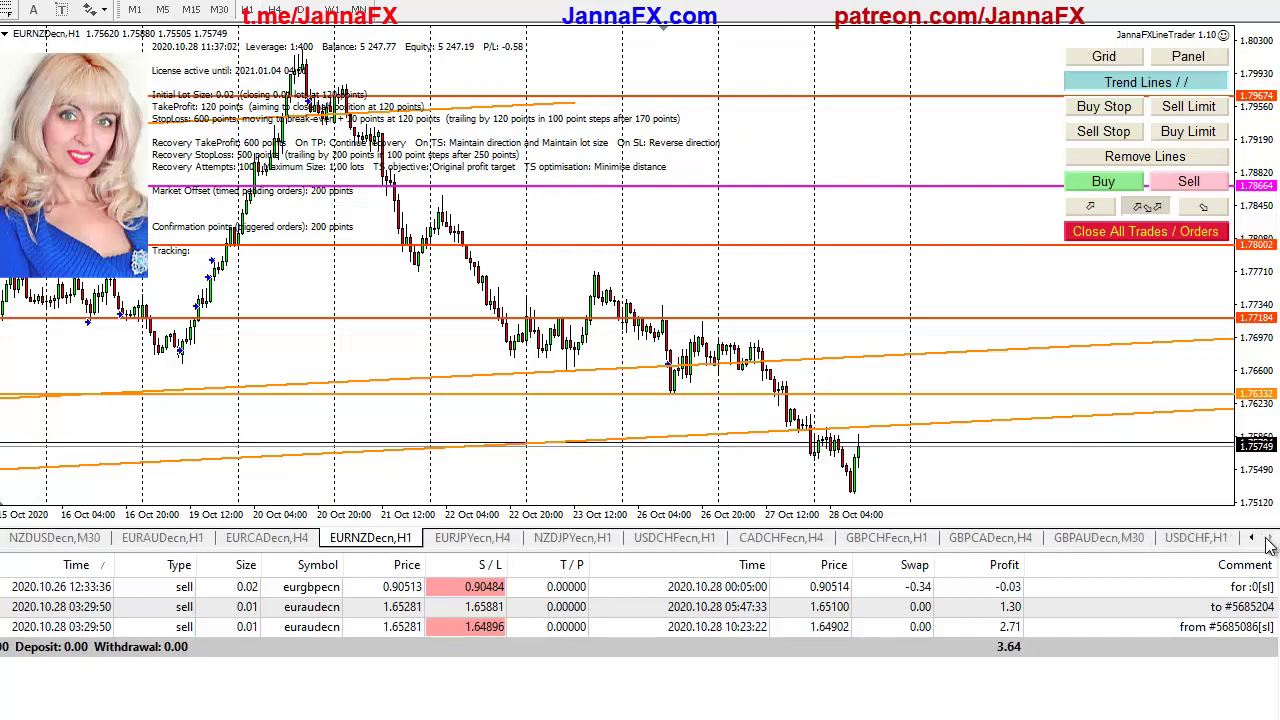
Place an orange horizontal line at 122.536 along the late-September lows on the EURJPY H4 chart
click(481, 540)
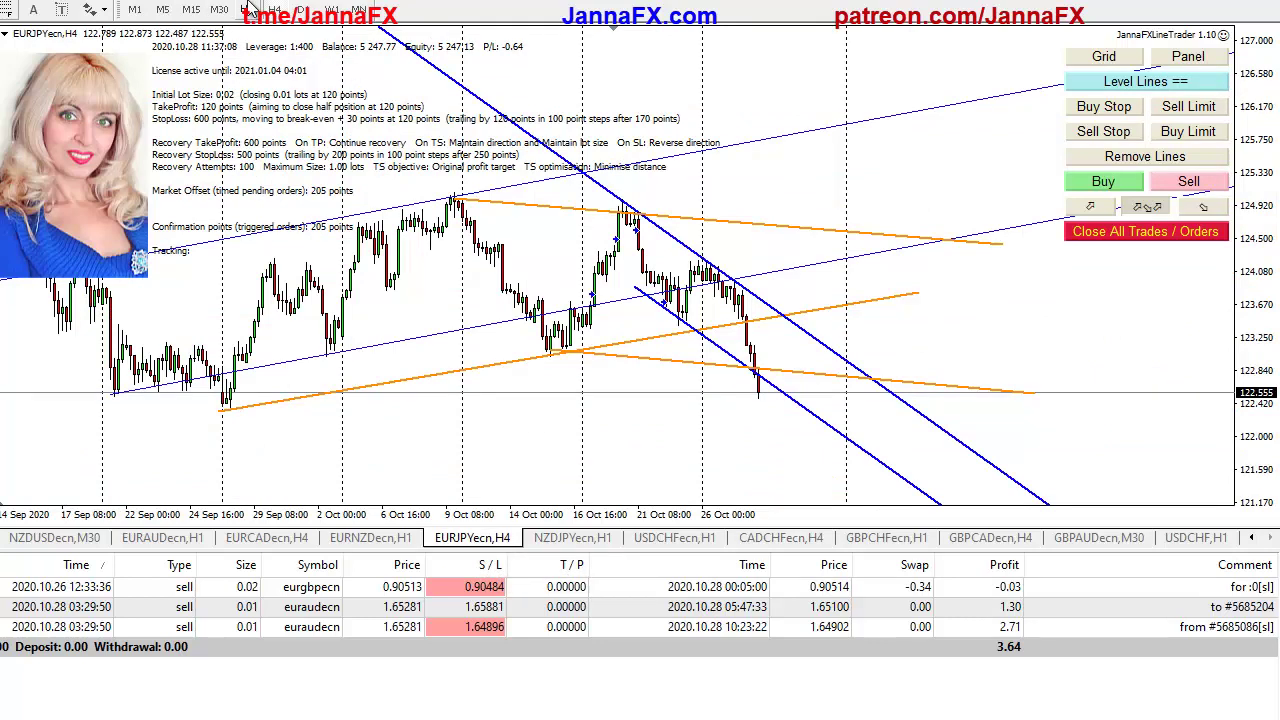
drag(270, 255, 458, 208)
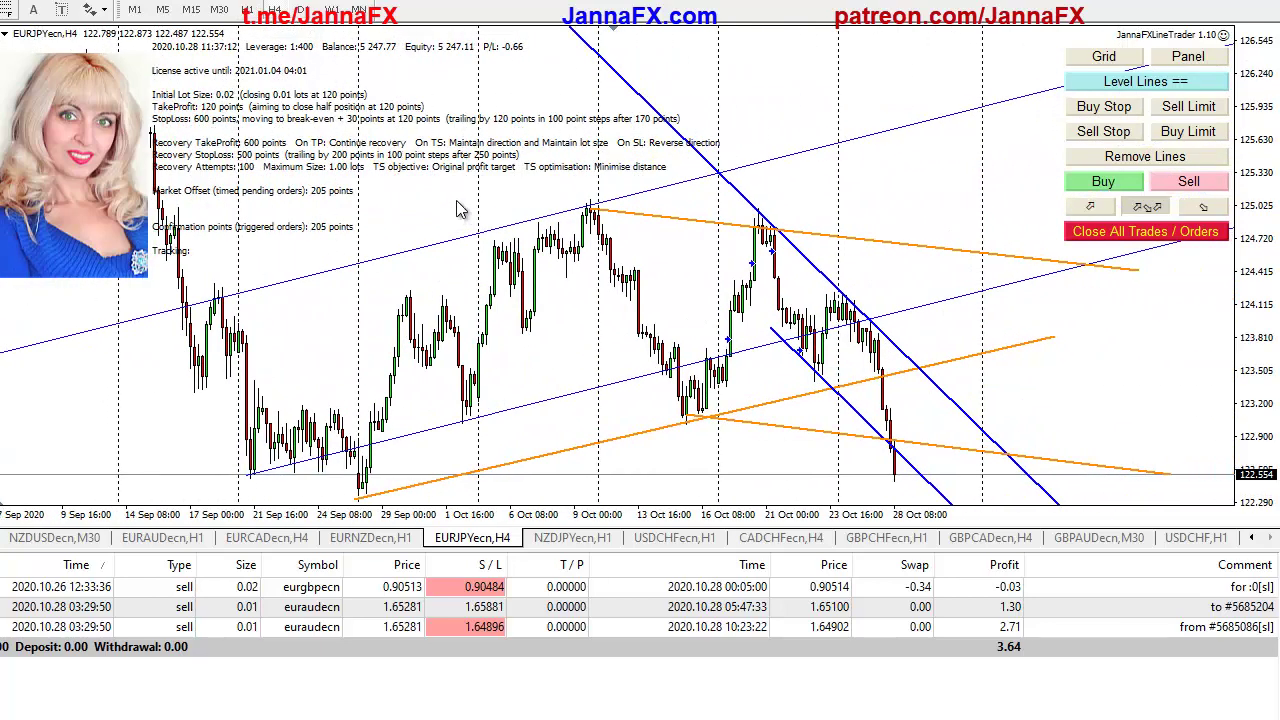
drag(1256, 268, 1257, 300)
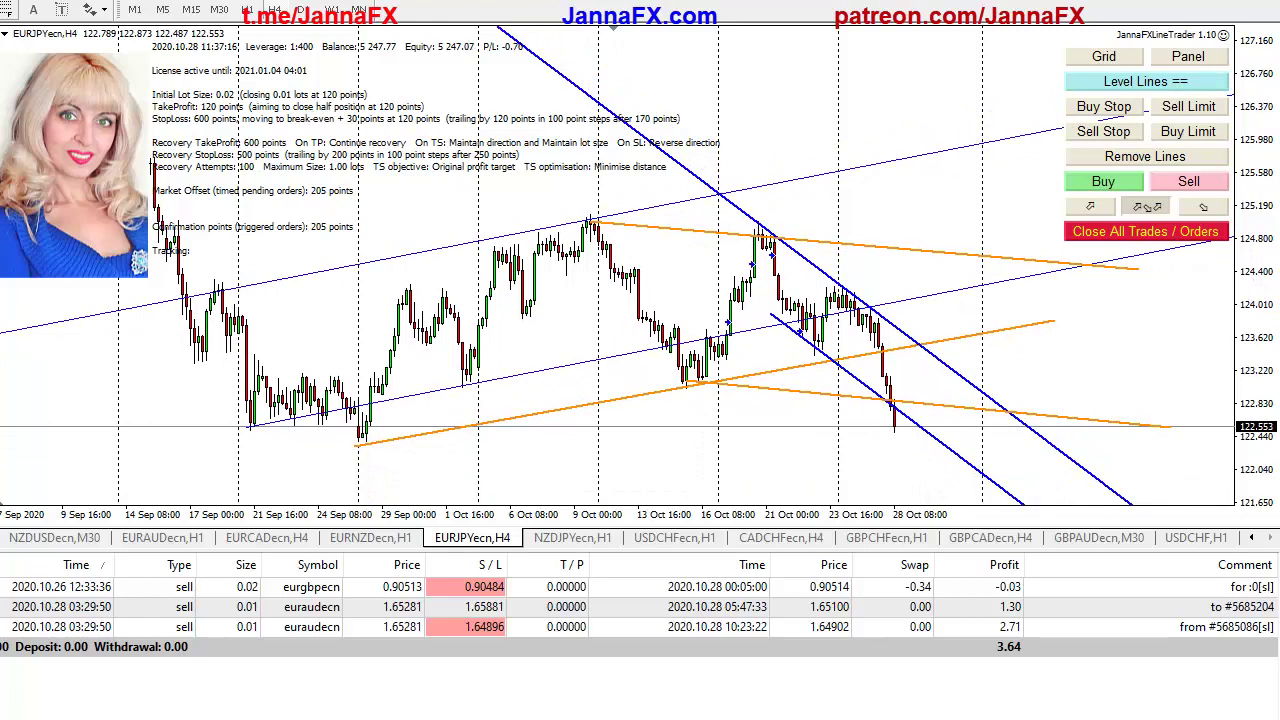
click(631, 433)
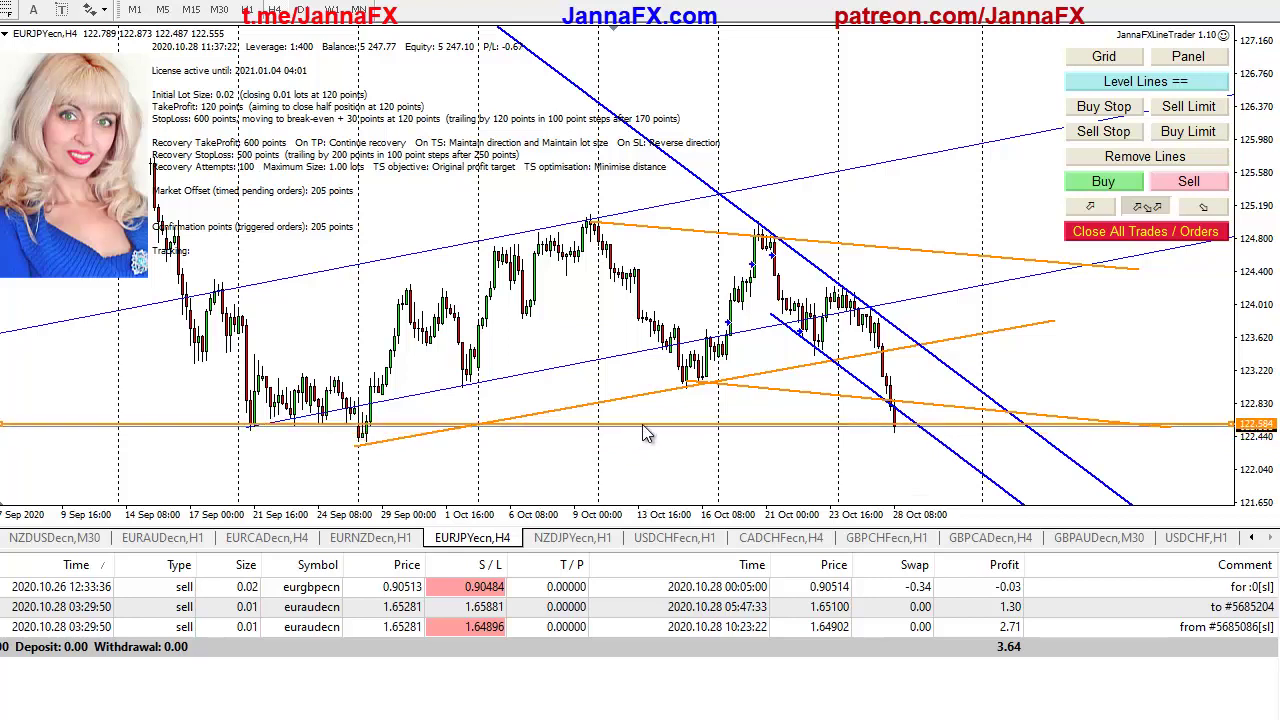
click(644, 428)
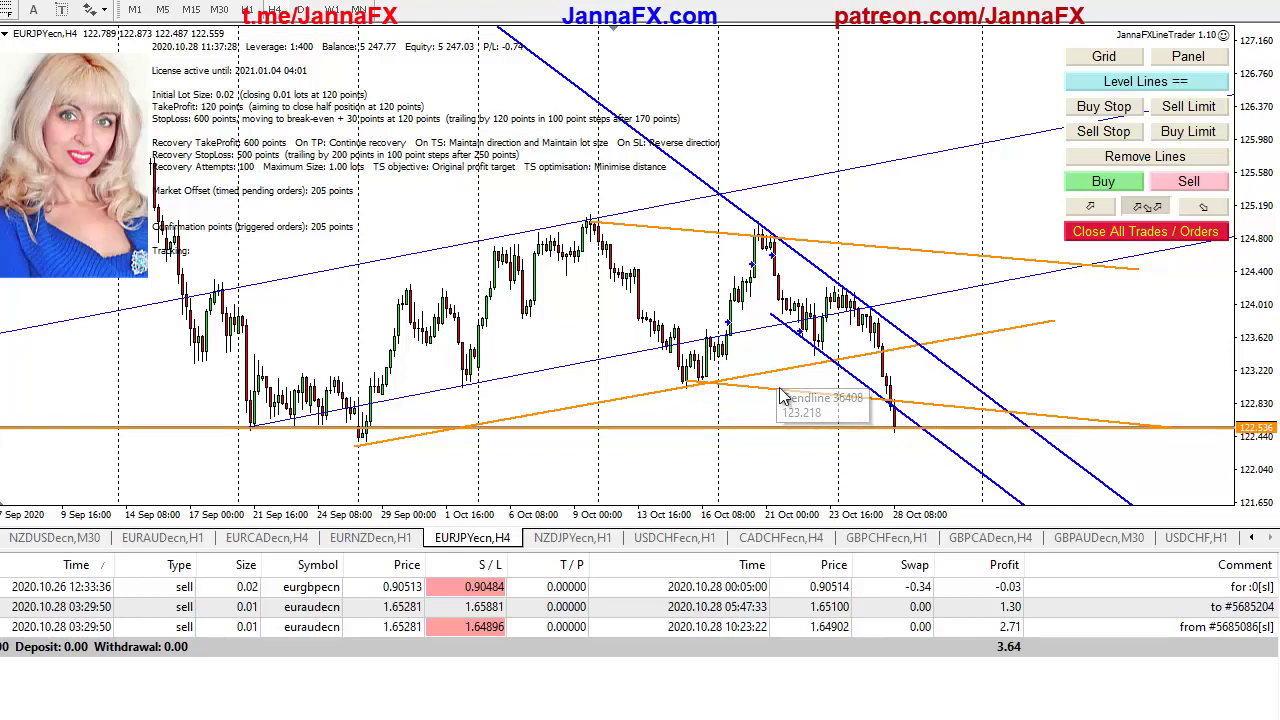
Set the EURJPY chart to H1, stretch its price scale and measure the distance from the orange level up toward the lower channel line
click(249, 9)
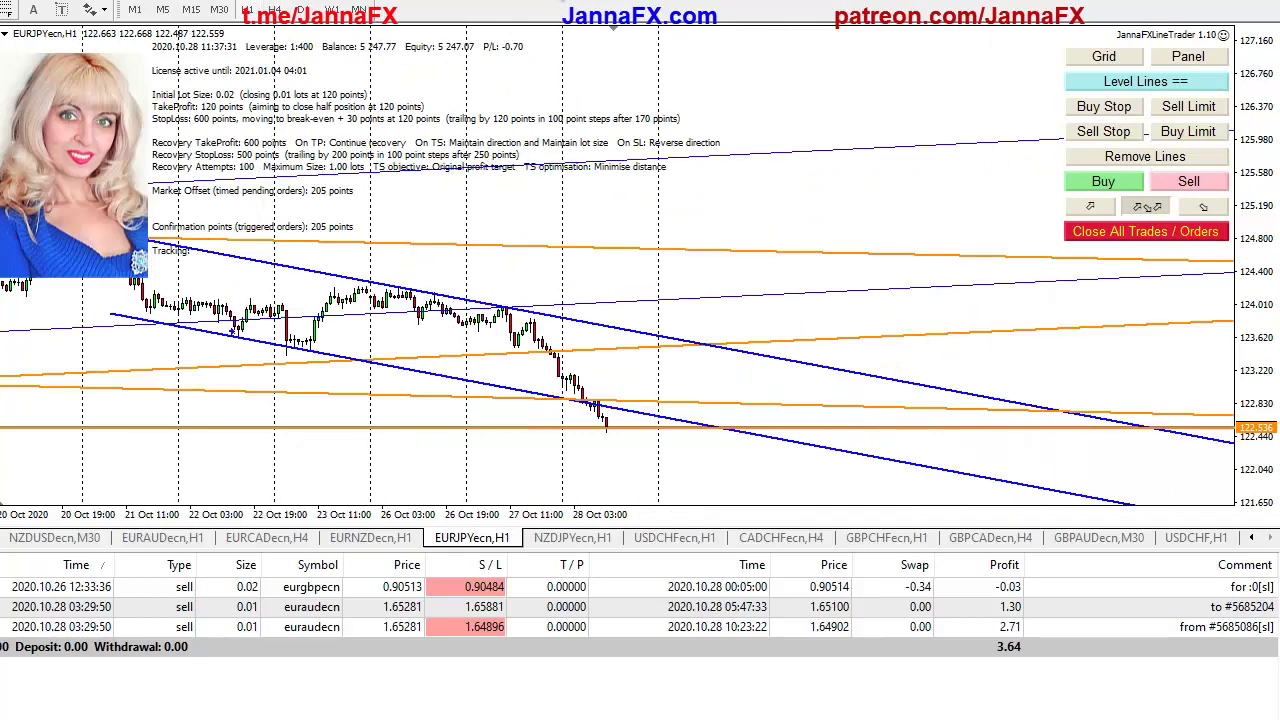
drag(1255, 272, 1255, 295)
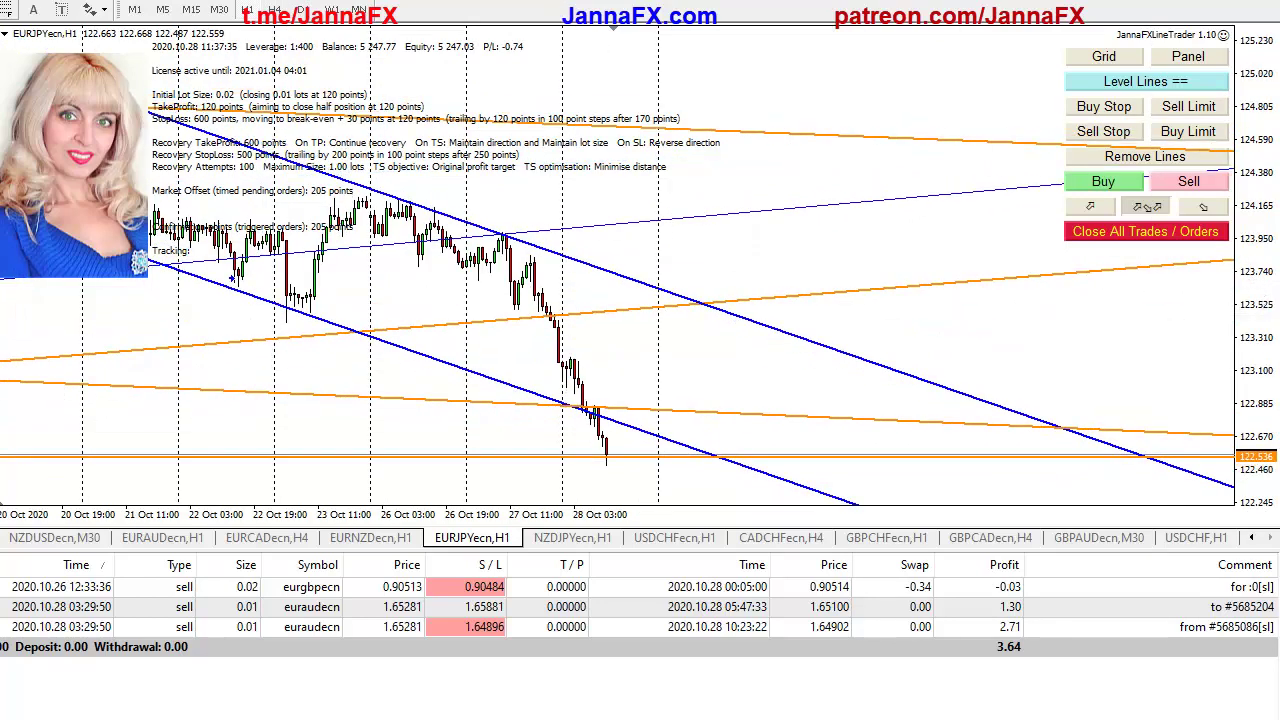
middle_click(420, 440)
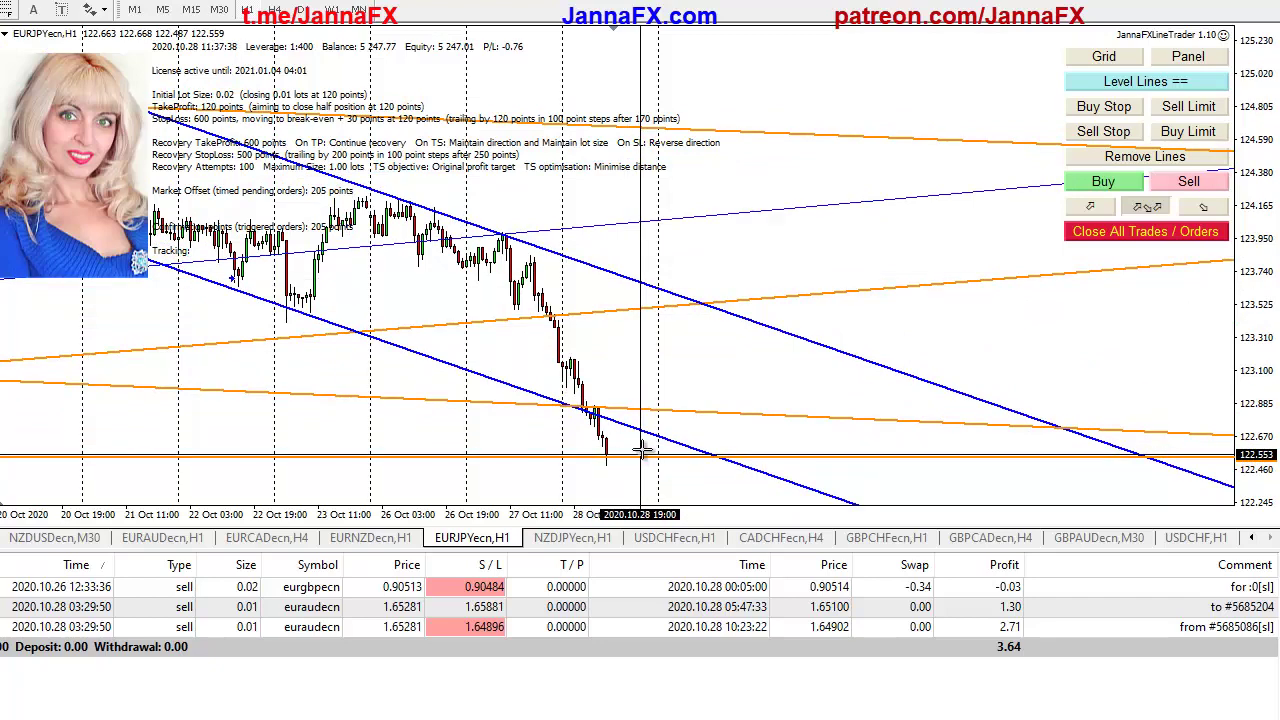
drag(641, 451, 648, 418)
Check the NZDJPY H1 chart, then delete the two rising orange trend lines on the USDCHF H1 chart
click(595, 540)
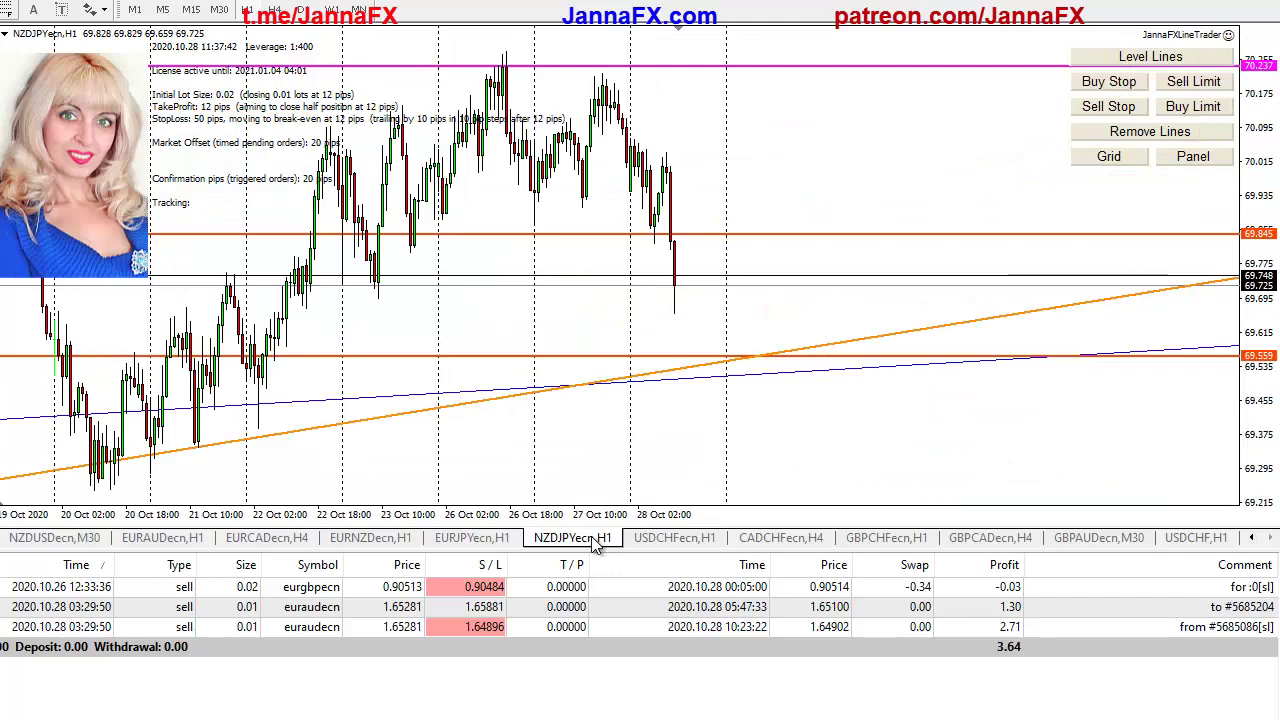
click(660, 540)
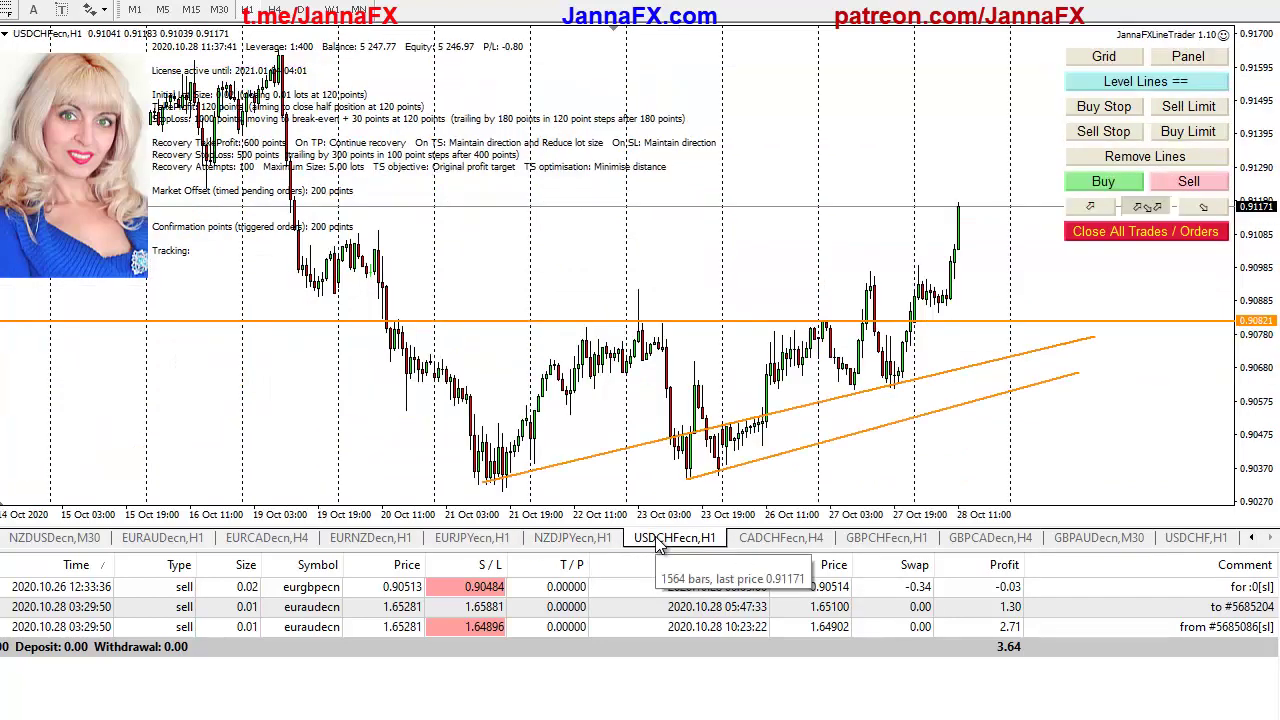
drag(927, 420, 737, 423)
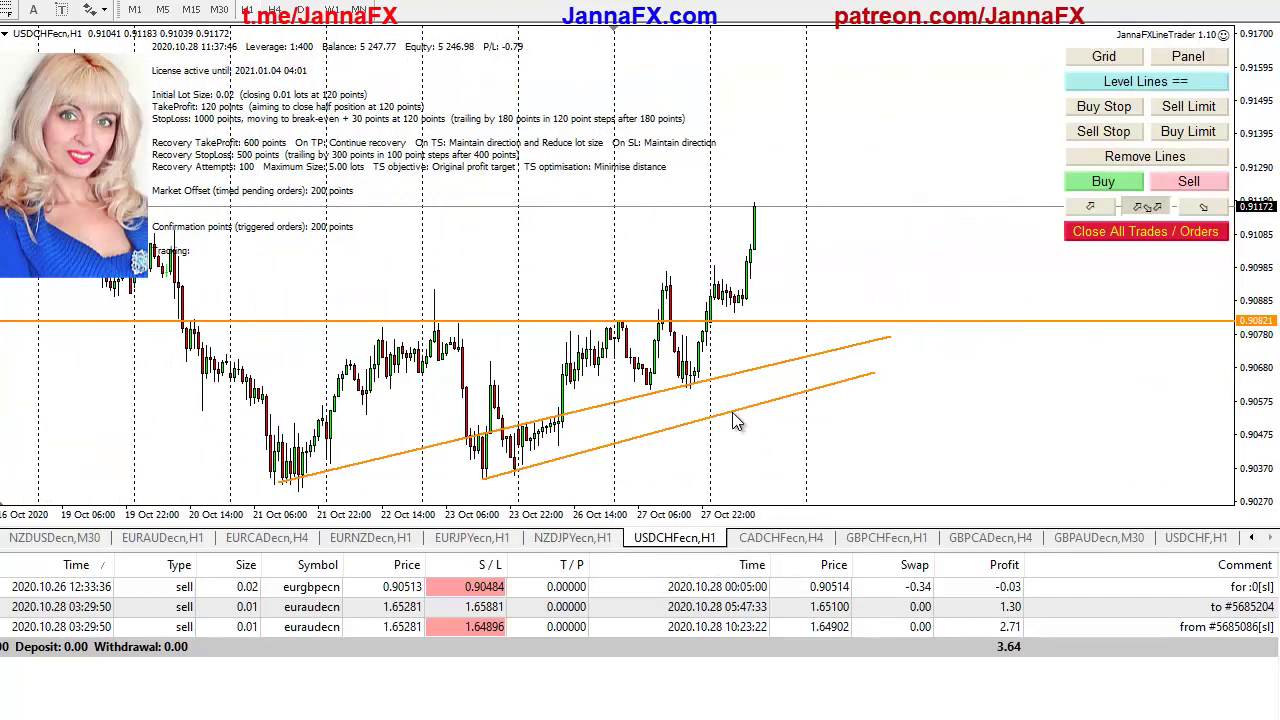
double_click(786, 369)
key(Delete)
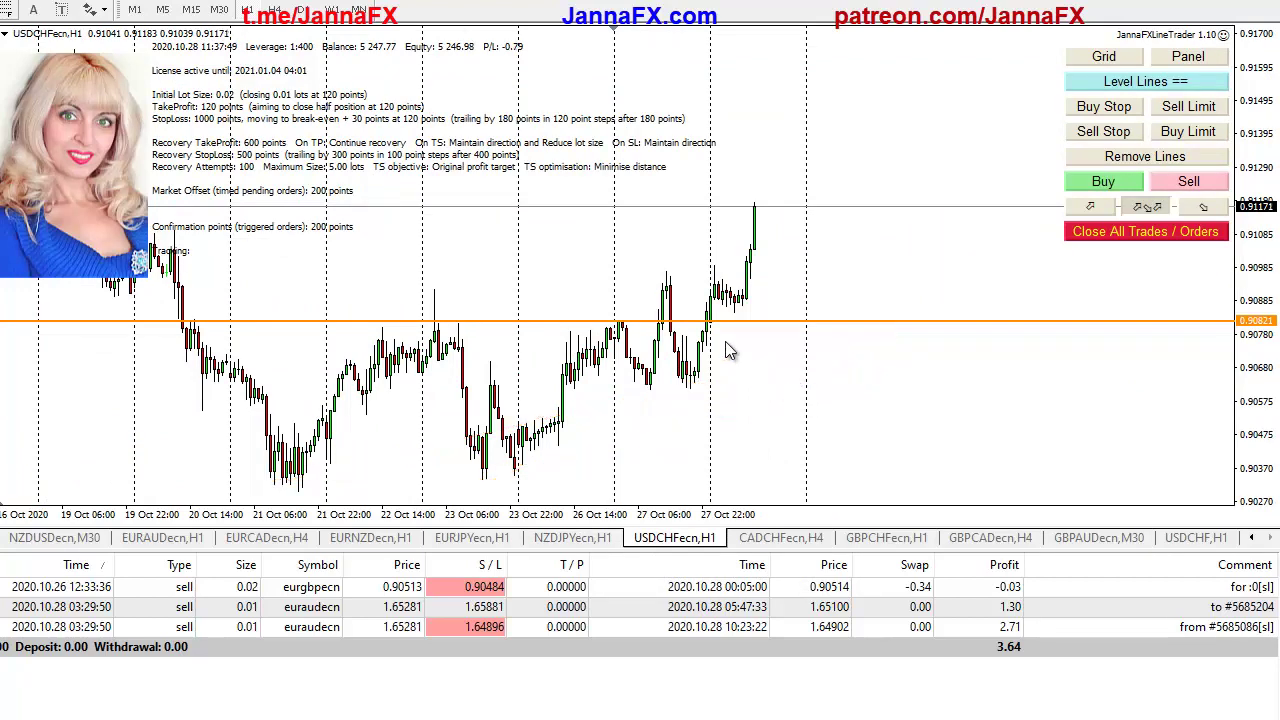
Set the USDCHF chart to H4 and show its price history from late August through October
click(274, 9)
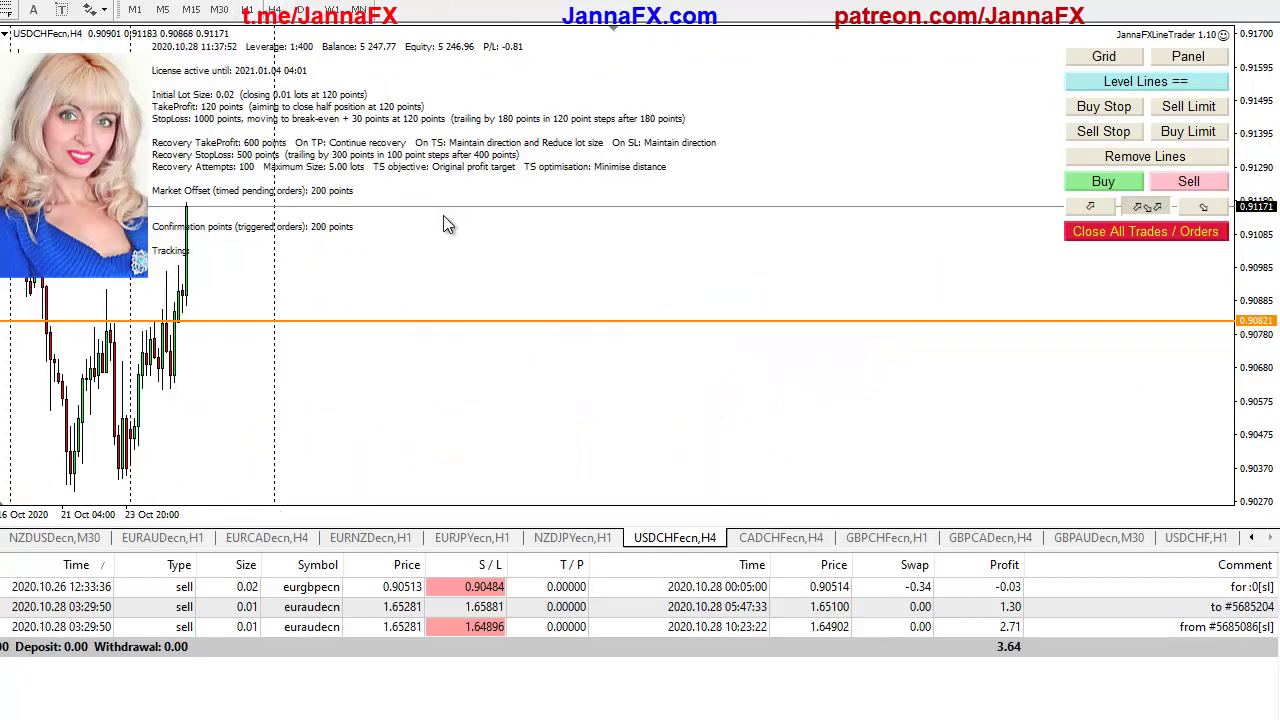
drag(558, 229, 795, 280)
scroll(795, 280, down, 2)
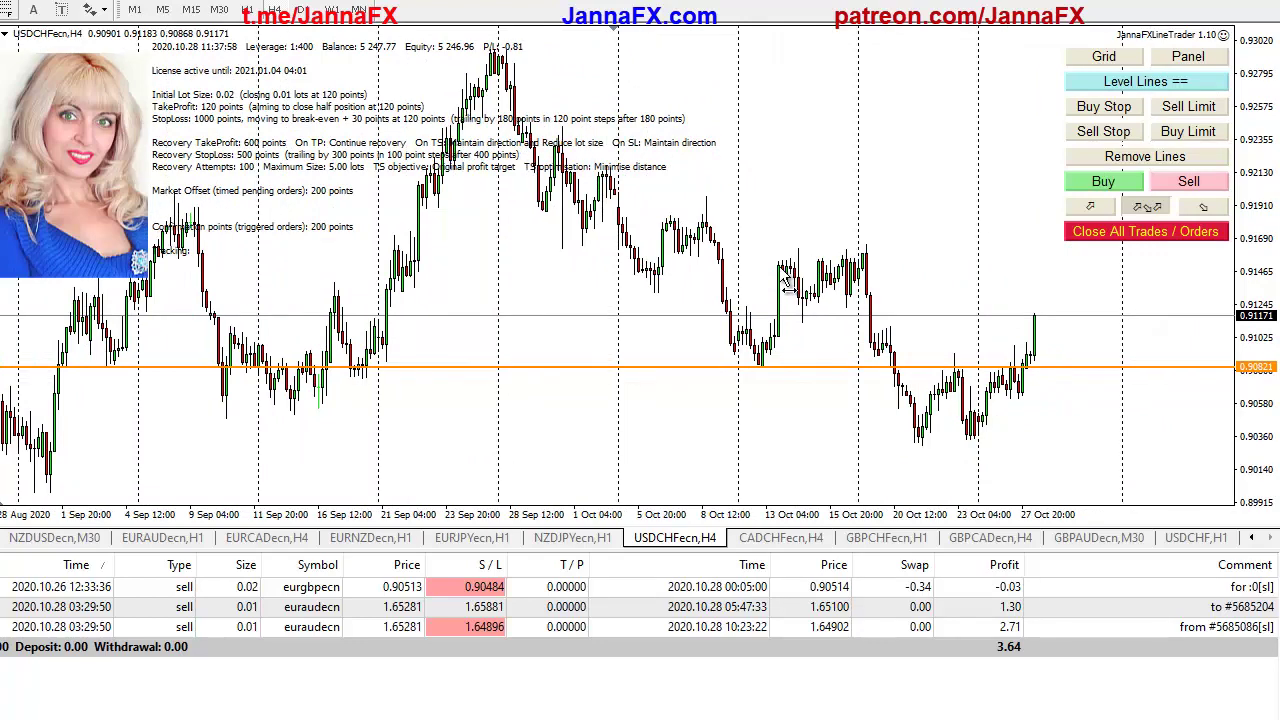
Place orange horizontal lines at 0.91327 and 0.91609 on the USDCHF H4 chart
click(366, 289)
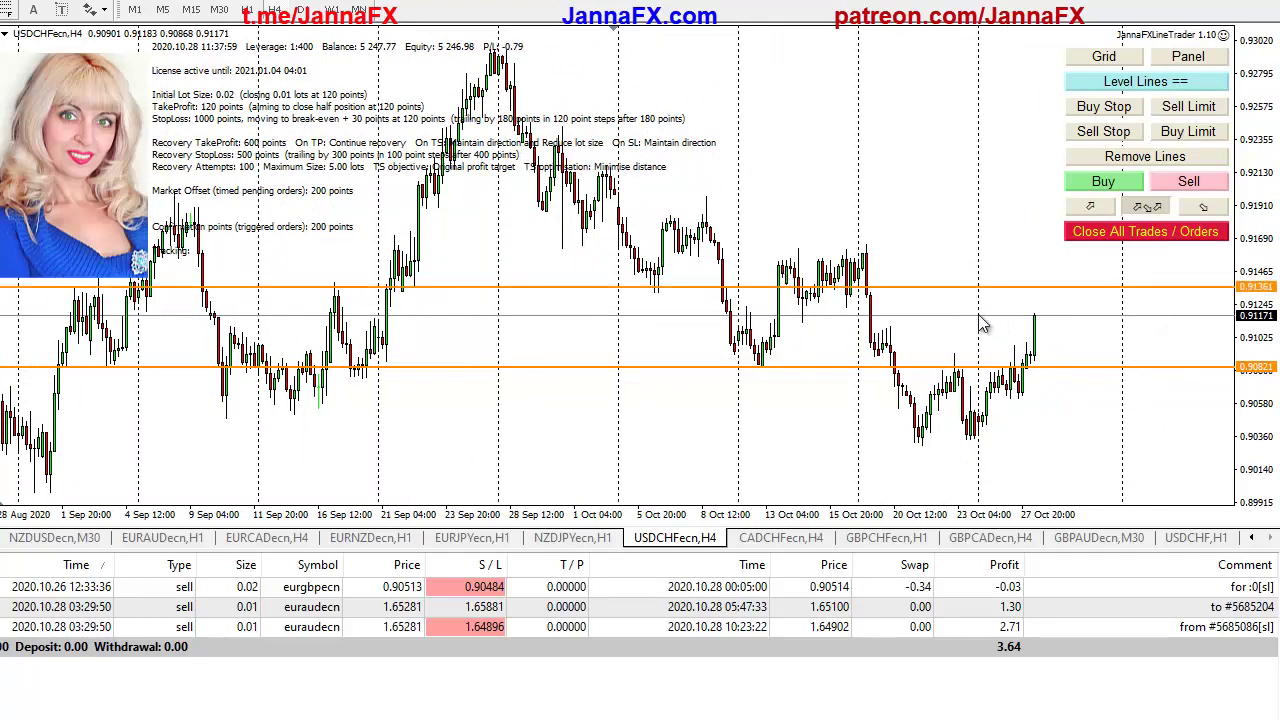
drag(974, 289, 985, 302)
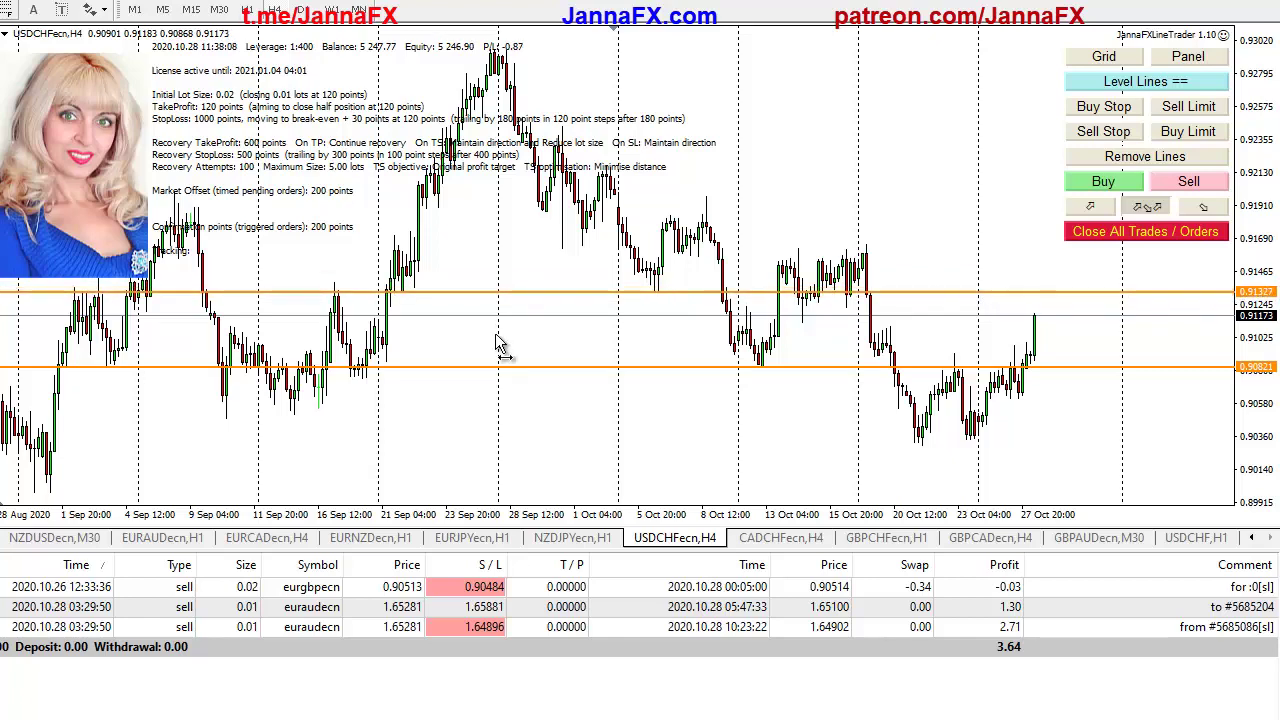
drag(500, 345, 568, 341)
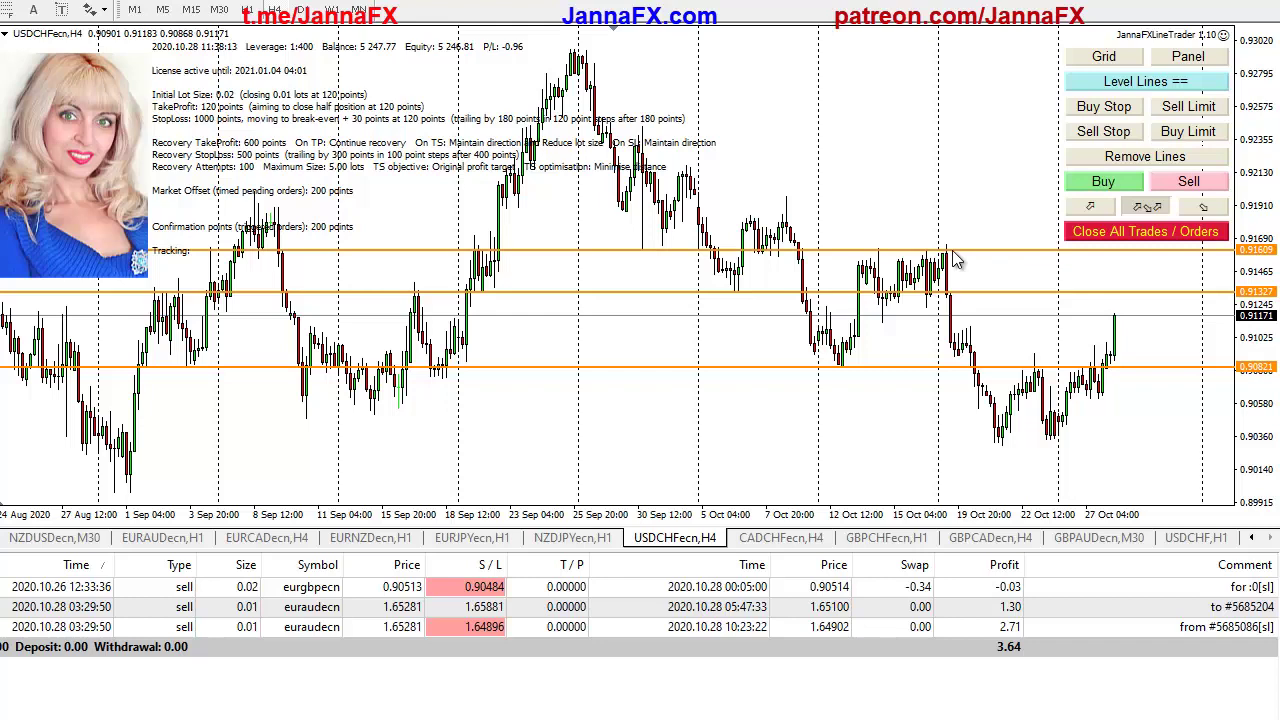
Add an orange horizontal line at 0.91974 along the mid-August high on the USDCHF H4 chart and return to the latest candles
drag(560, 262, 1200, 300)
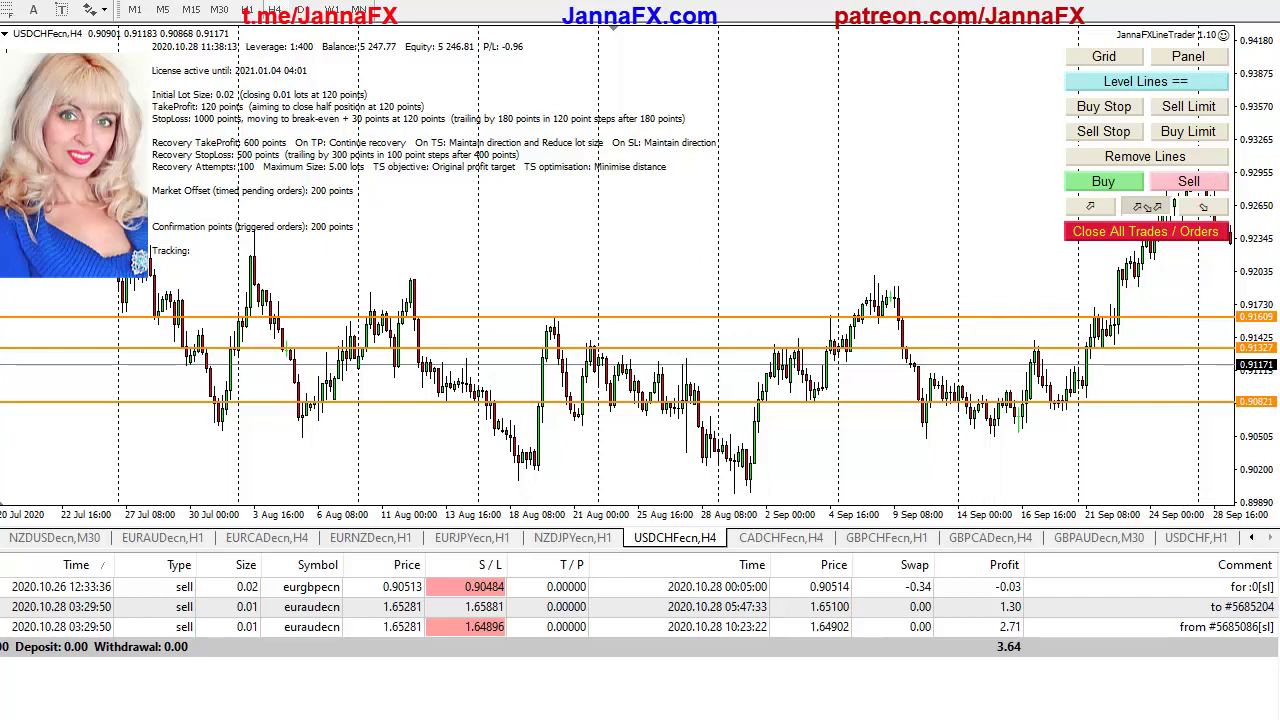
click(419, 279)
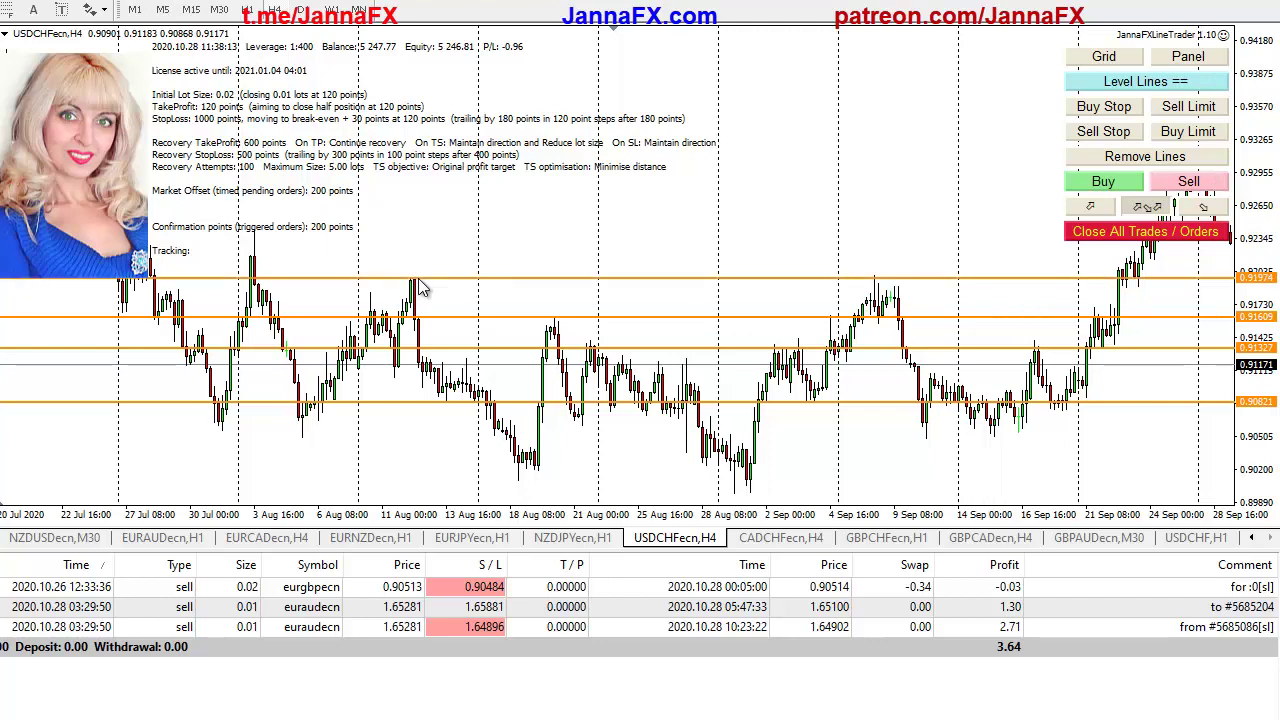
drag(421, 287, 433, 288)
scroll(489, 210, down, 5)
scroll(700, 200, down, 3)
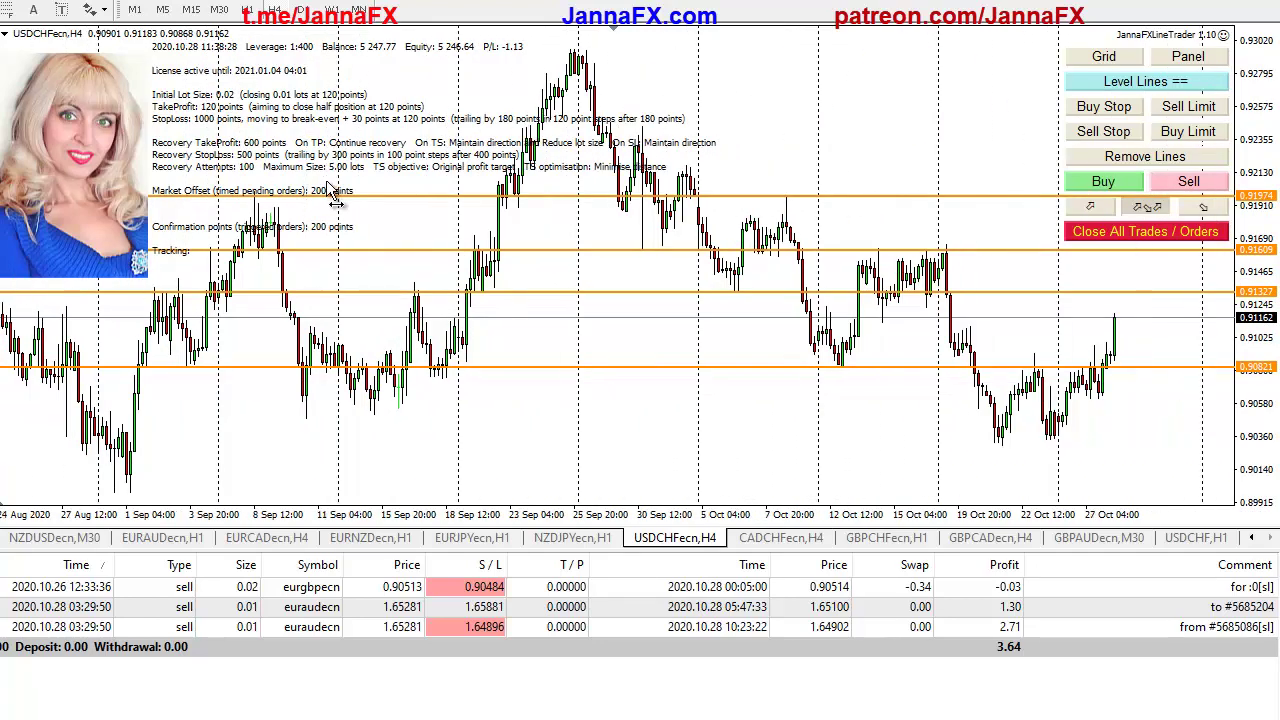
scroll(560, 195, down, 3)
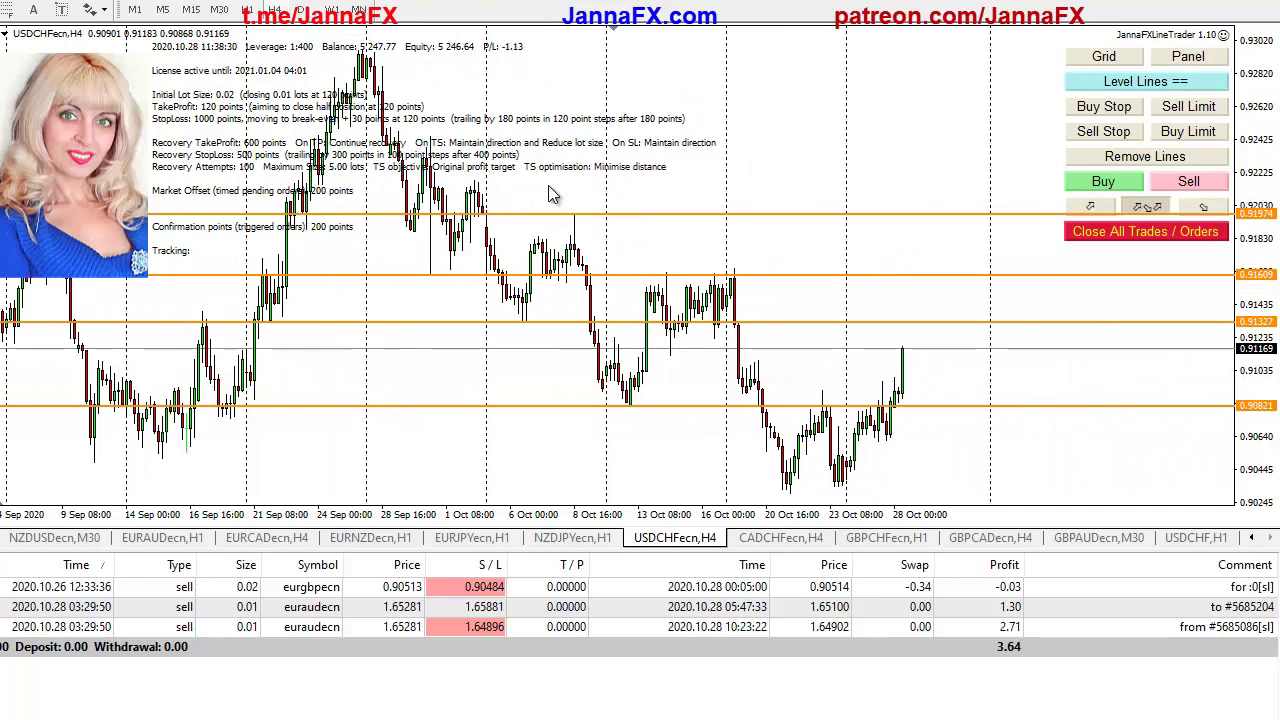
Review the CADCHF H4, GBPCHF H1 and GBPCAD H4 charts in turn
click(806, 543)
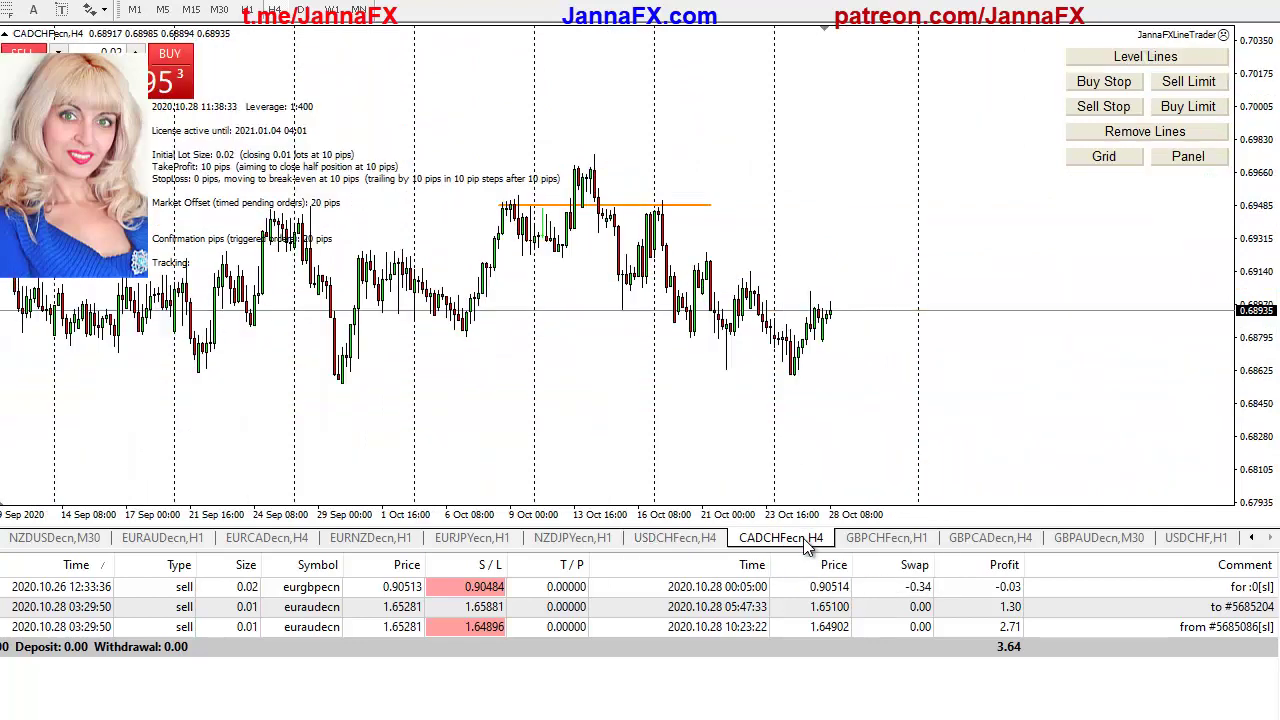
click(920, 540)
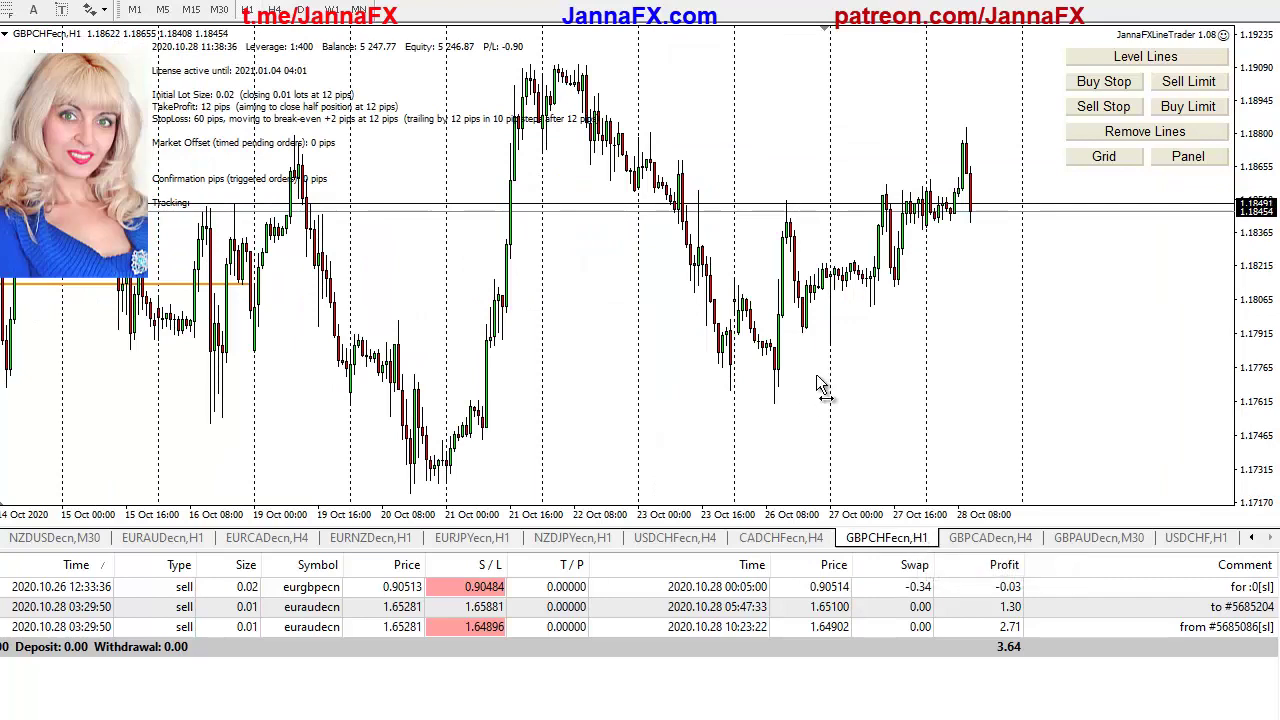
drag(820, 380, 775, 388)
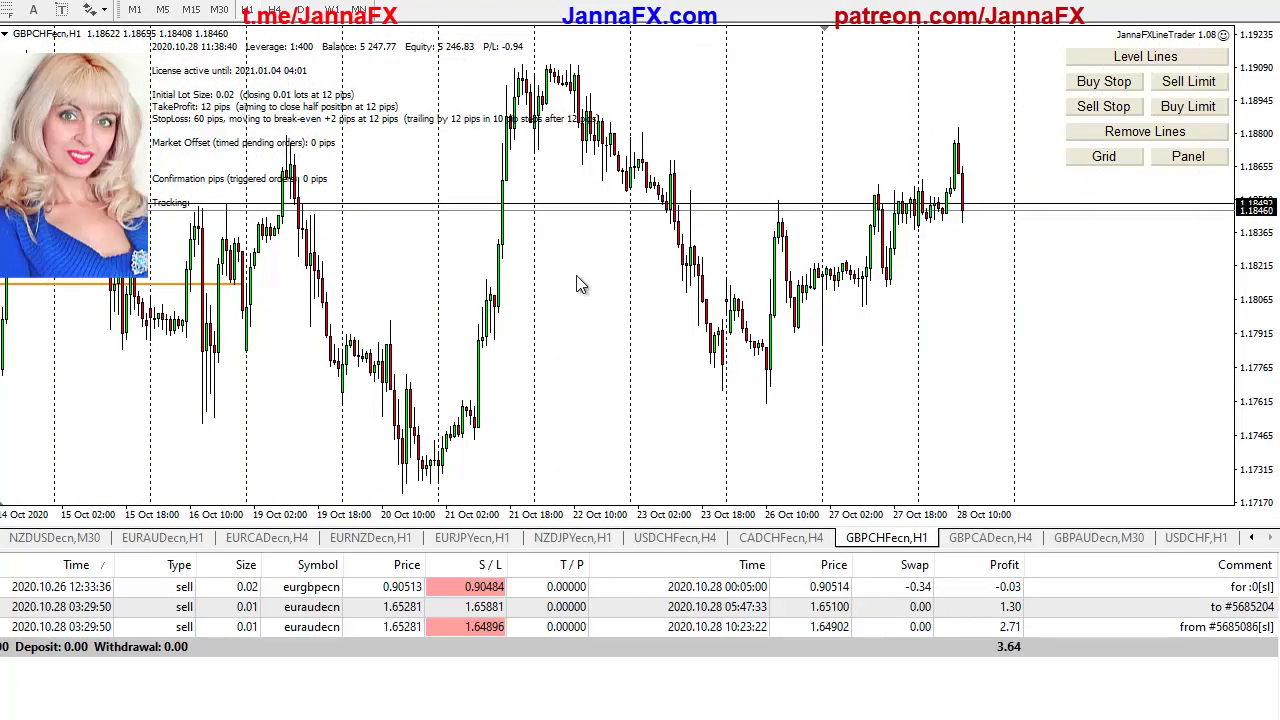
click(1008, 540)
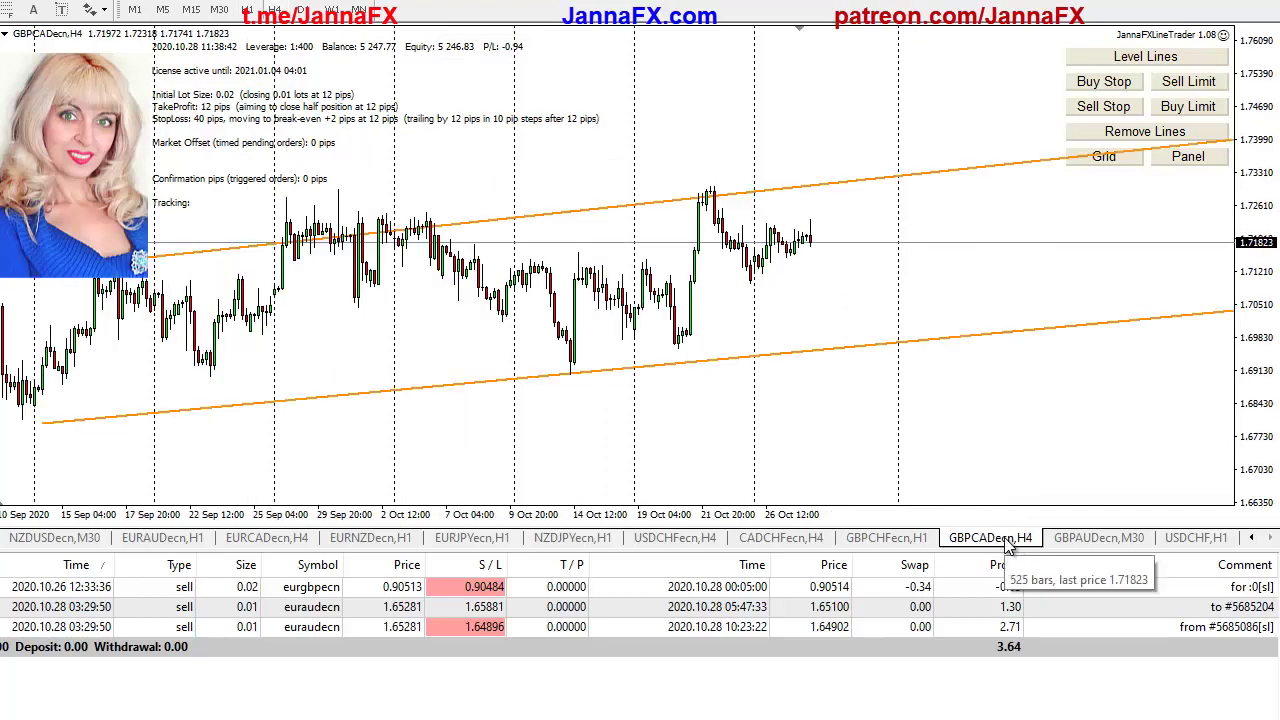
Place orange horizontal lines at 1.82443 along the recent lows and 1.83197 along the recent highs on the GBPAUD M30 chart
click(1097, 540)
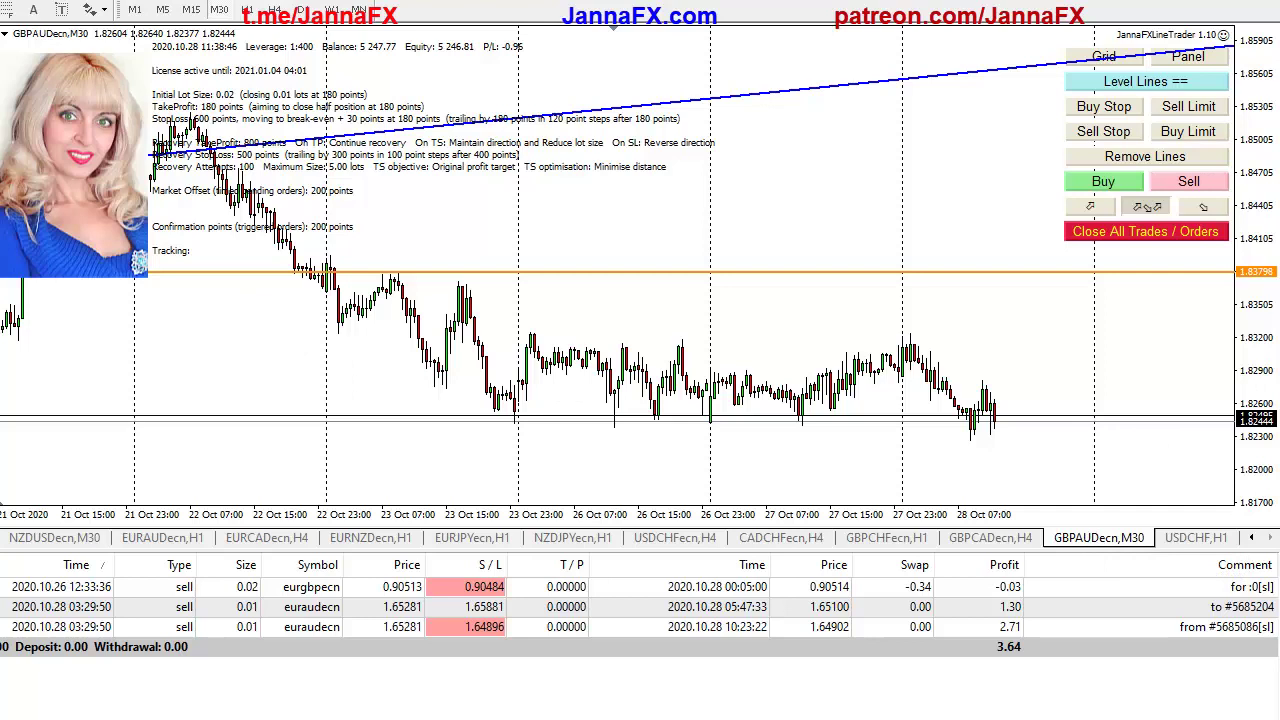
click(819, 417)
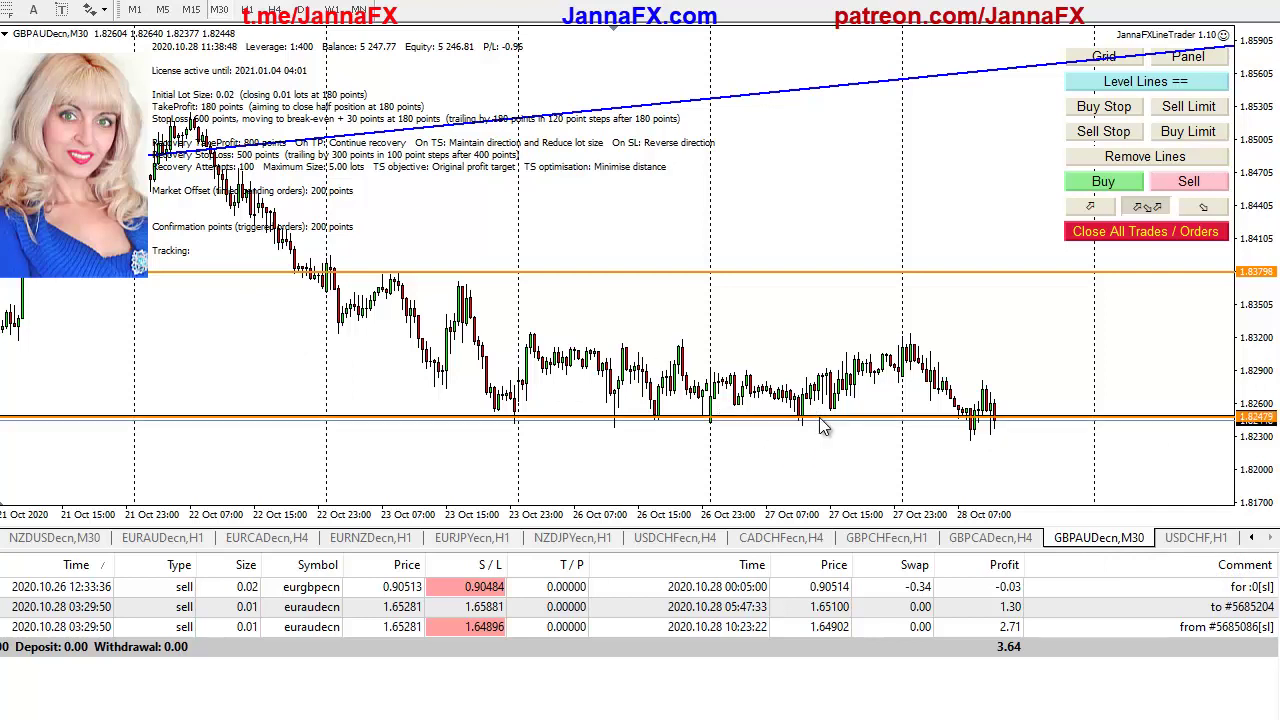
drag(820, 418, 829, 429)
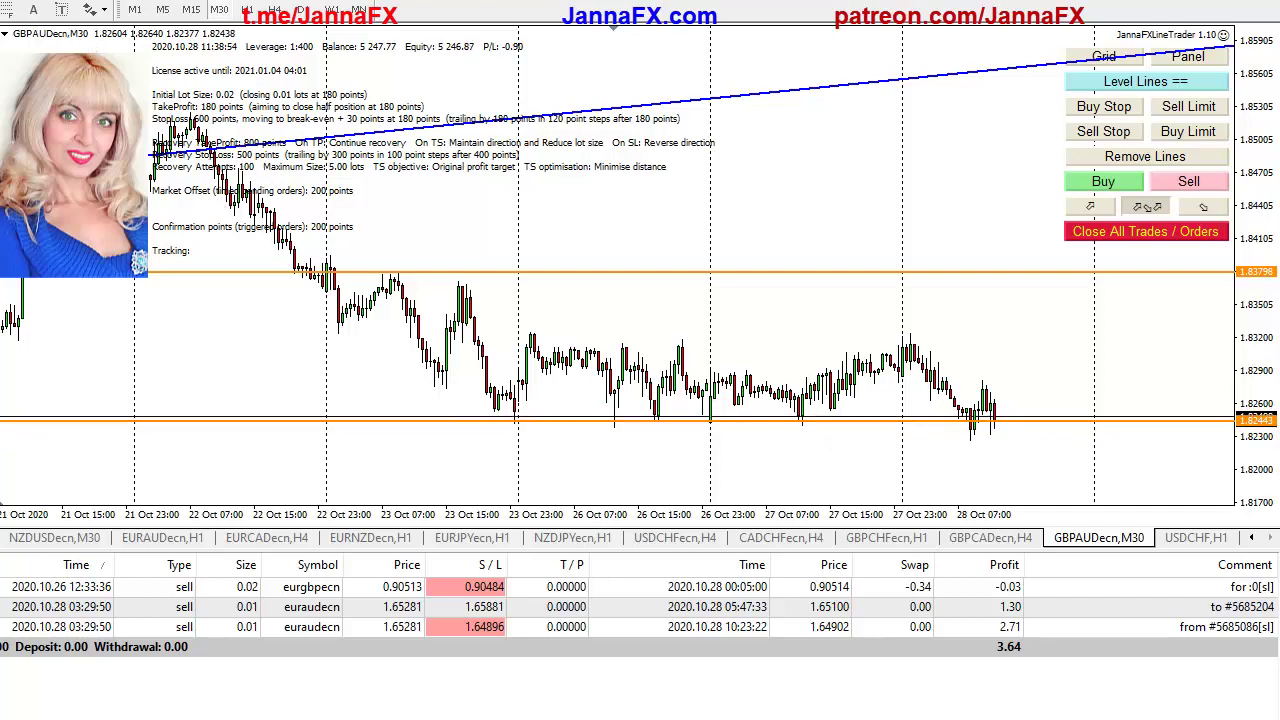
click(882, 339)
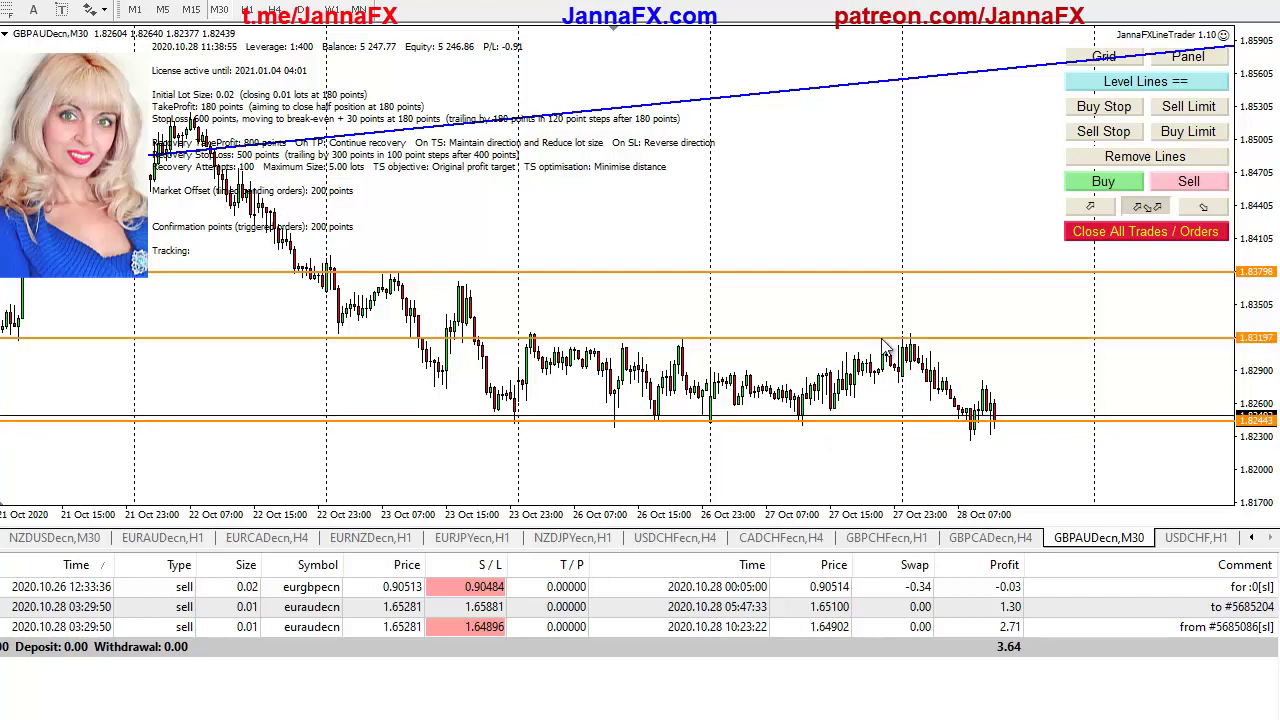
Set the GBPAUD chart to H1 and measure the distance from the 1.82443 level down to the next orange level
click(247, 9)
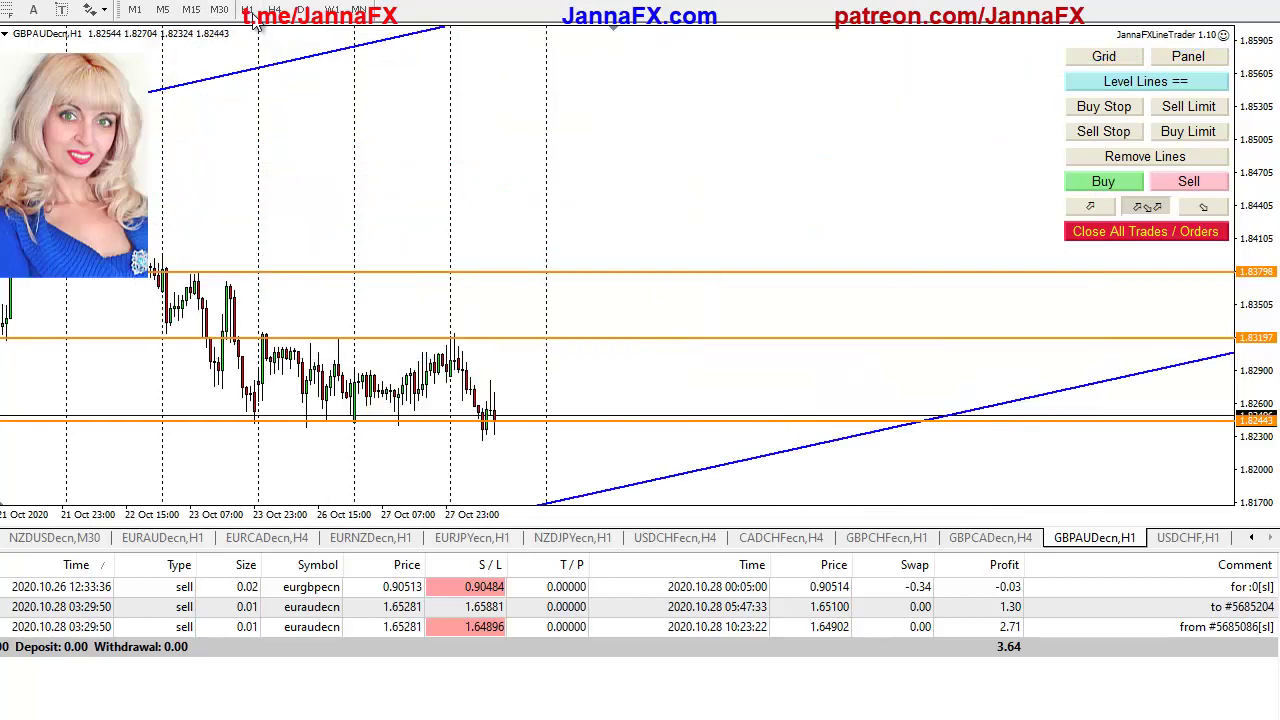
scroll(320, 232, up, 5)
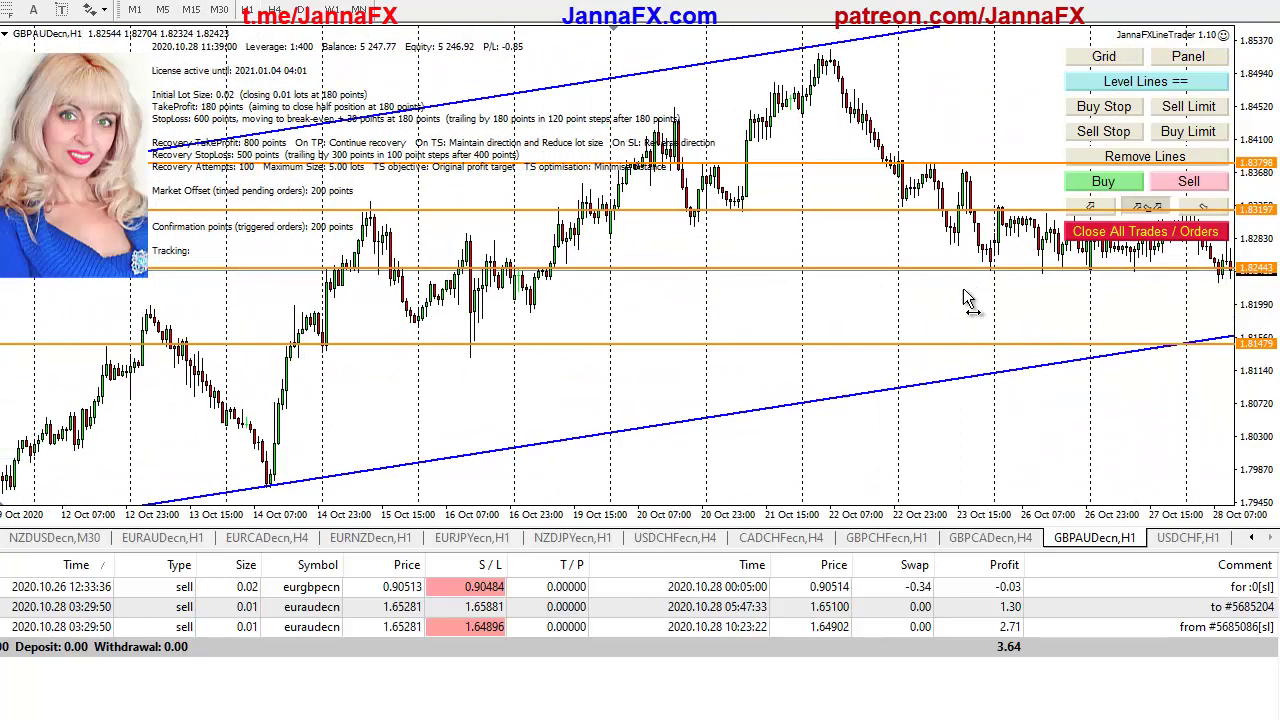
scroll(566, 347, down, 2)
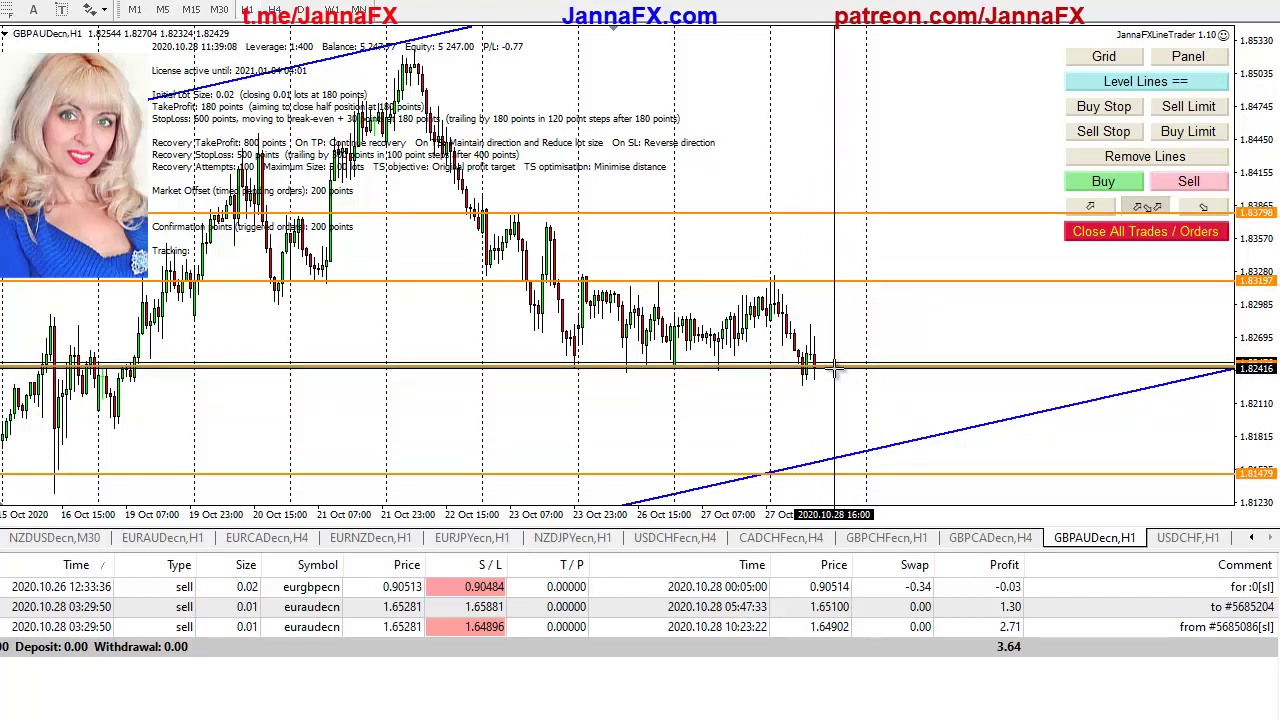
drag(834, 369, 850, 462)
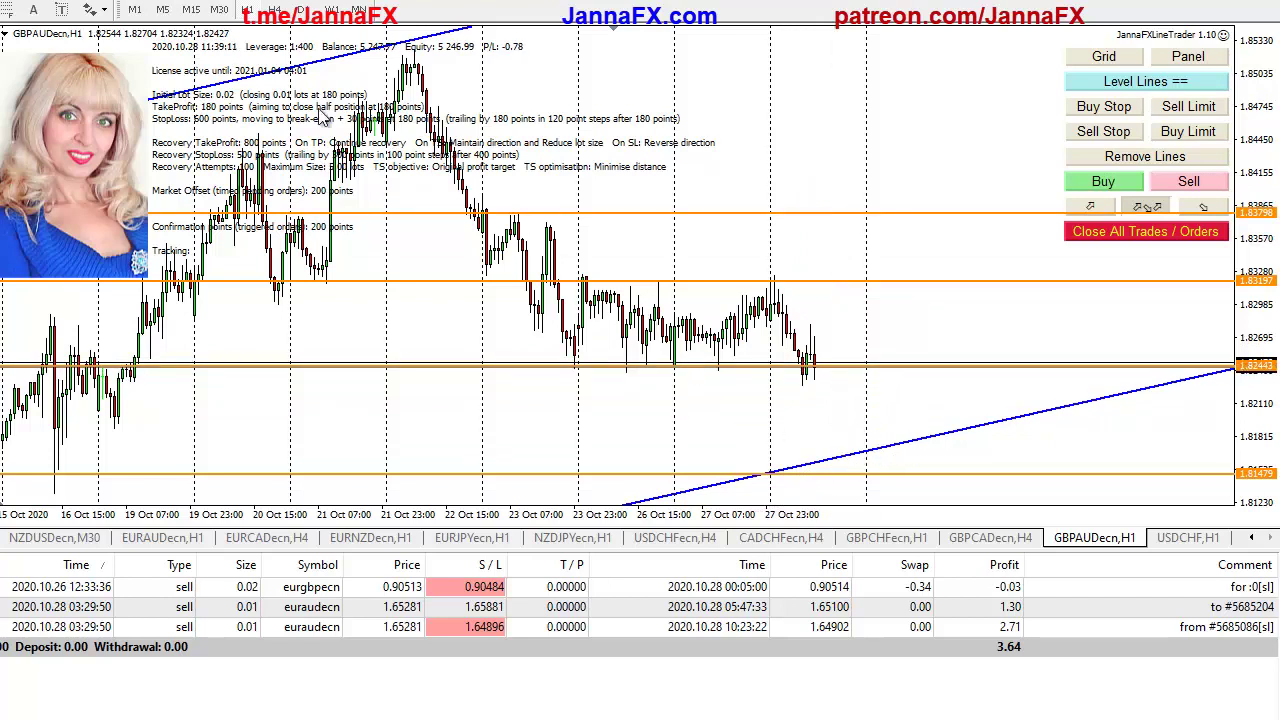
Check the rising blue channel on the GBPAUD H4 chart, then return the chart to M30 and compress its price scale
click(274, 9)
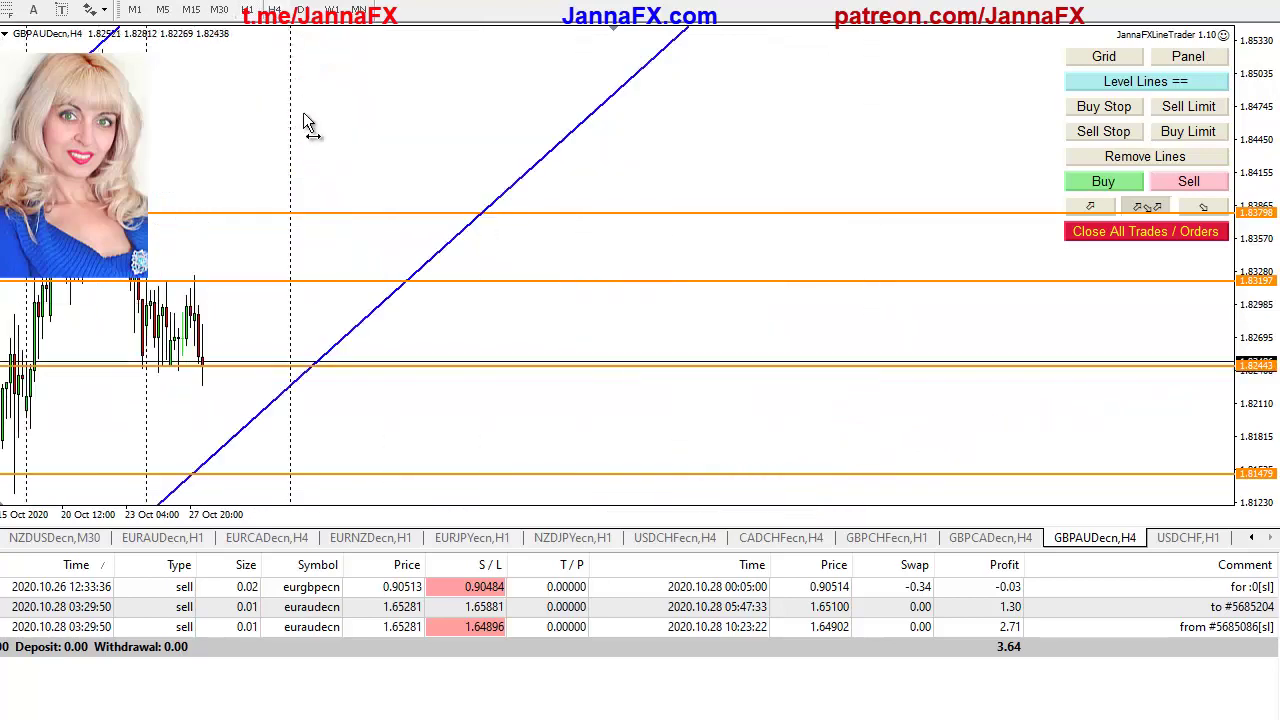
drag(812, 133, 557, 282)
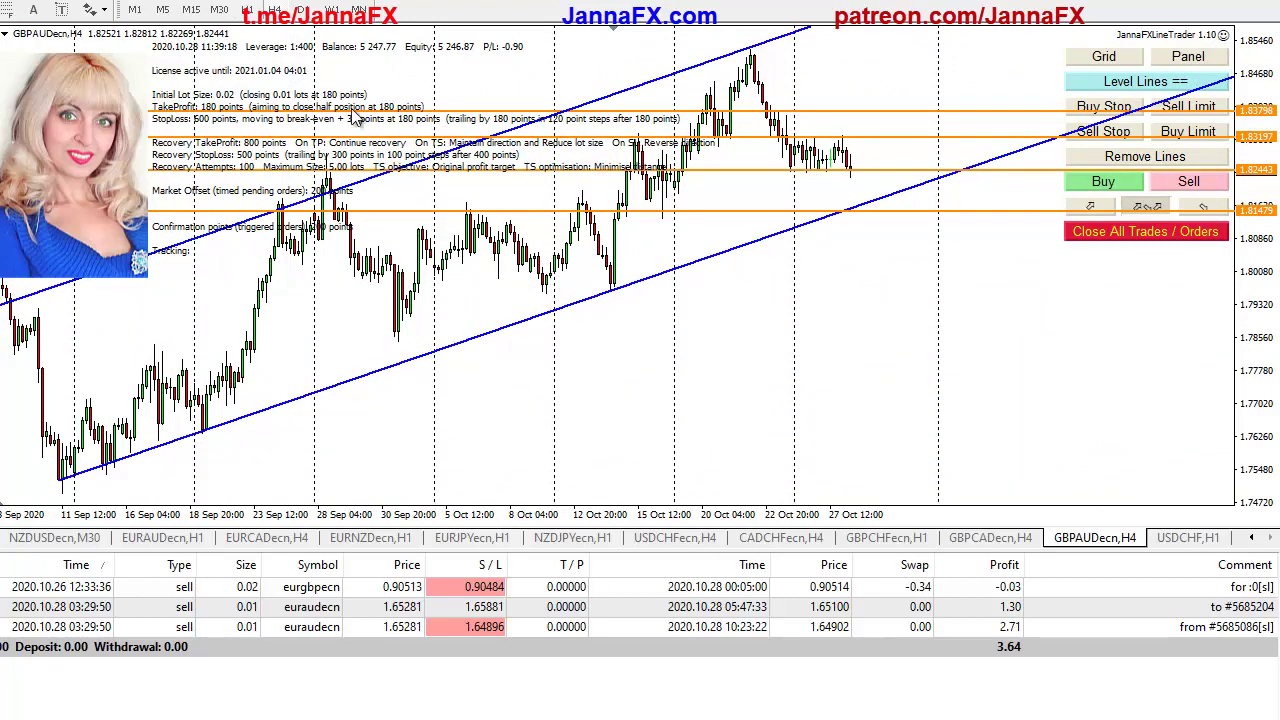
click(219, 9)
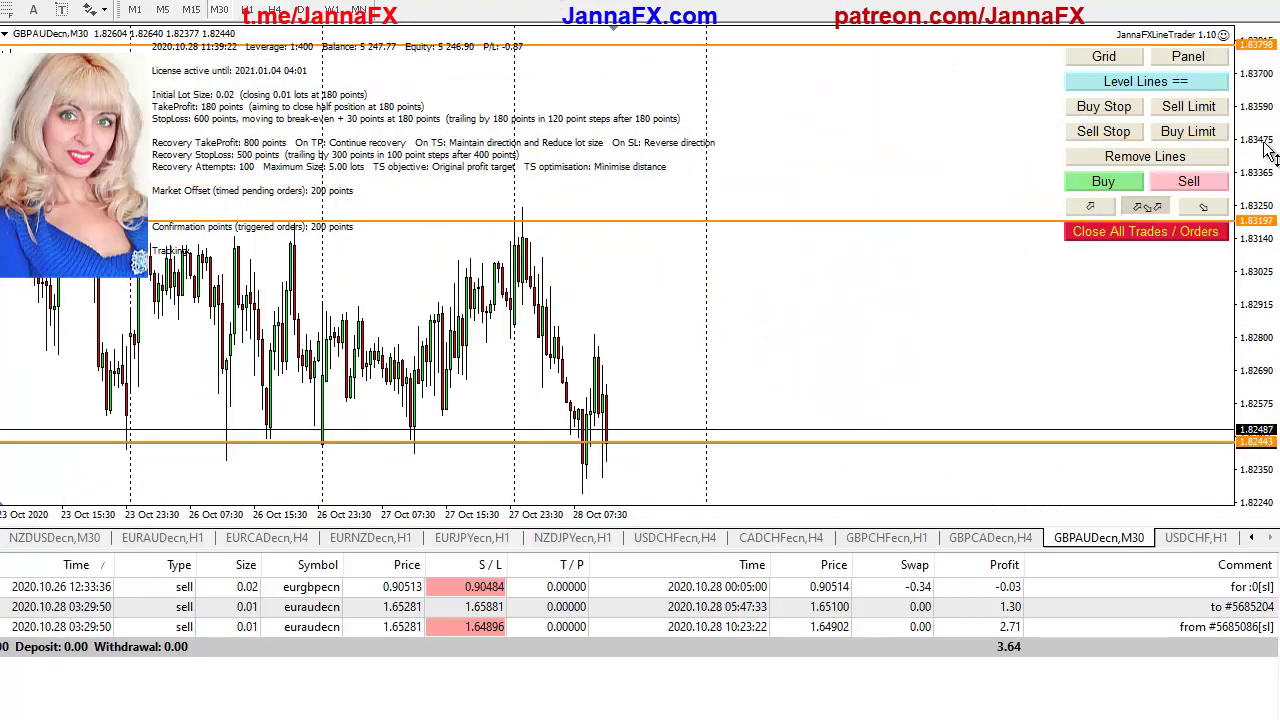
drag(1266, 152, 1252, 310)
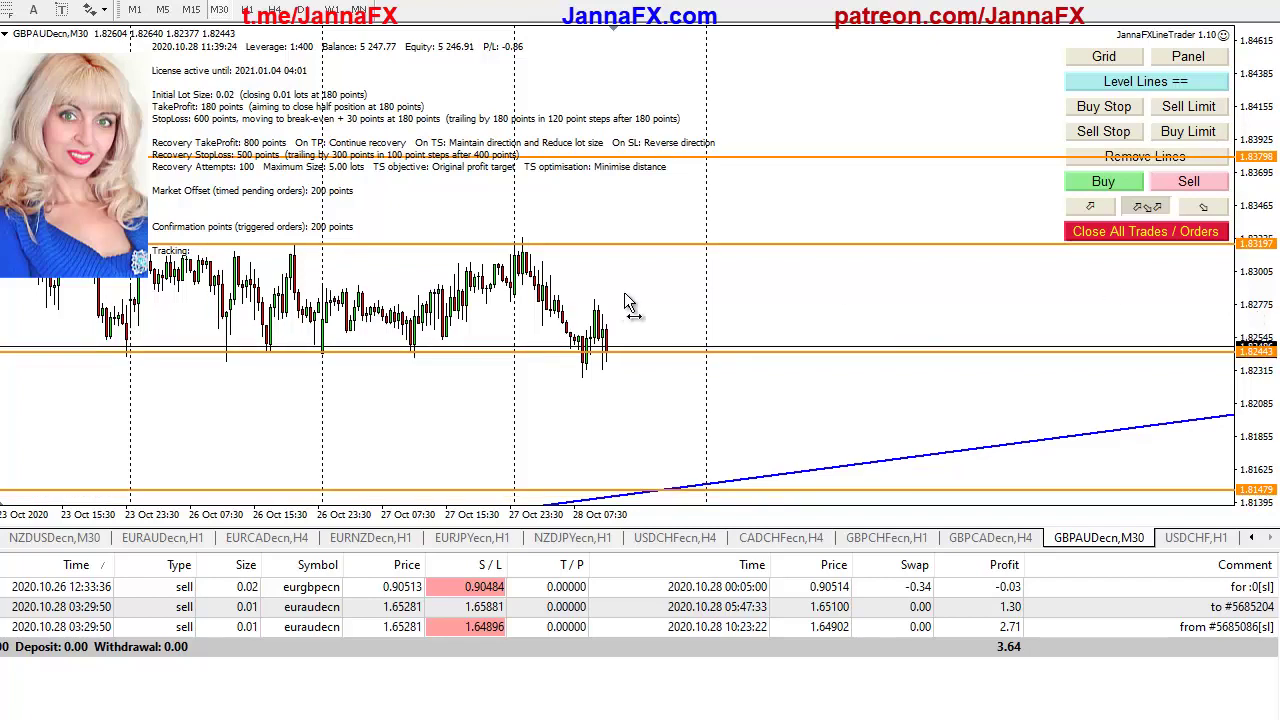
drag(628, 305, 797, 288)
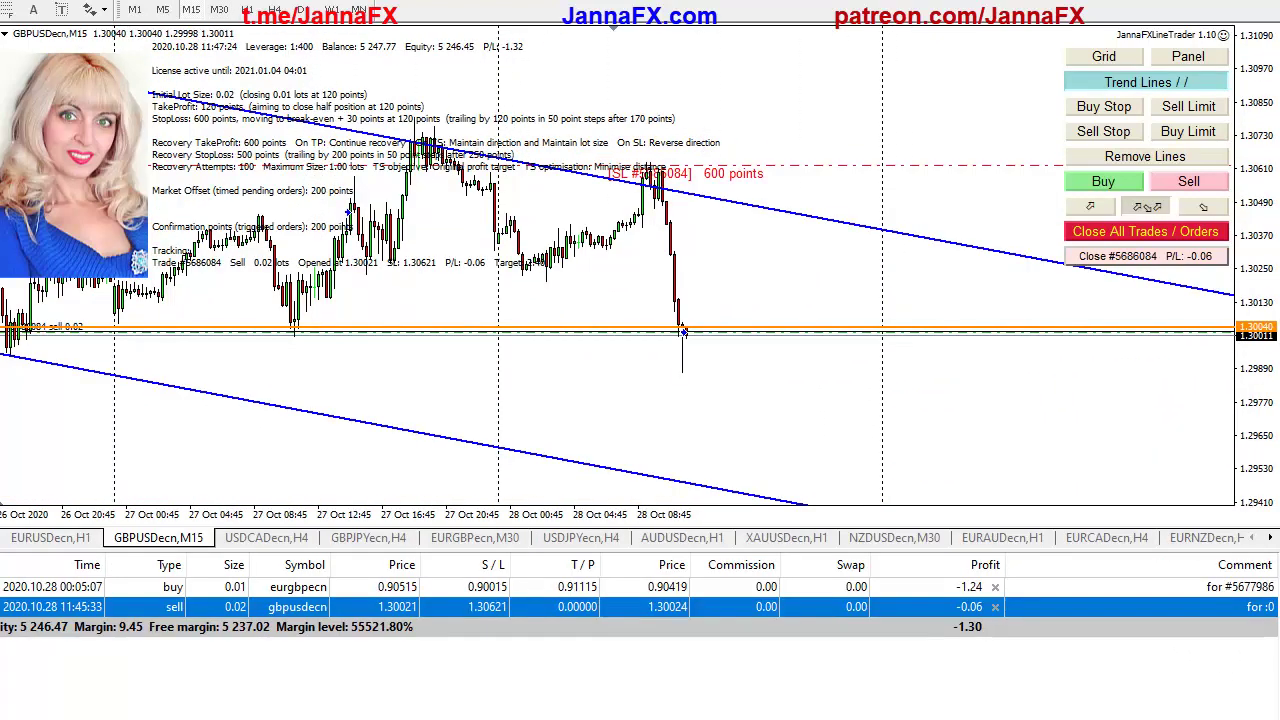
Review the open GBPUSD sell trade on M15, then show the closed trades and select the EURGBP buy trade
drag(861, 381, 745, 389)
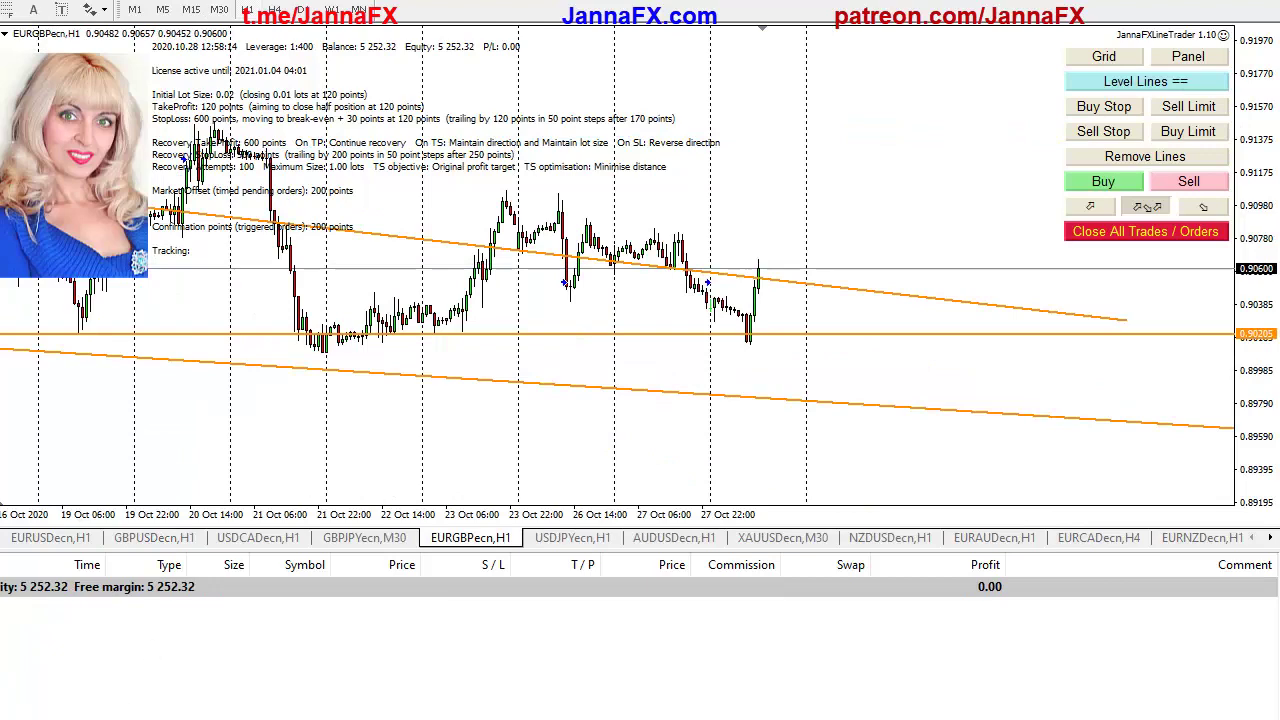
click(140, 716)
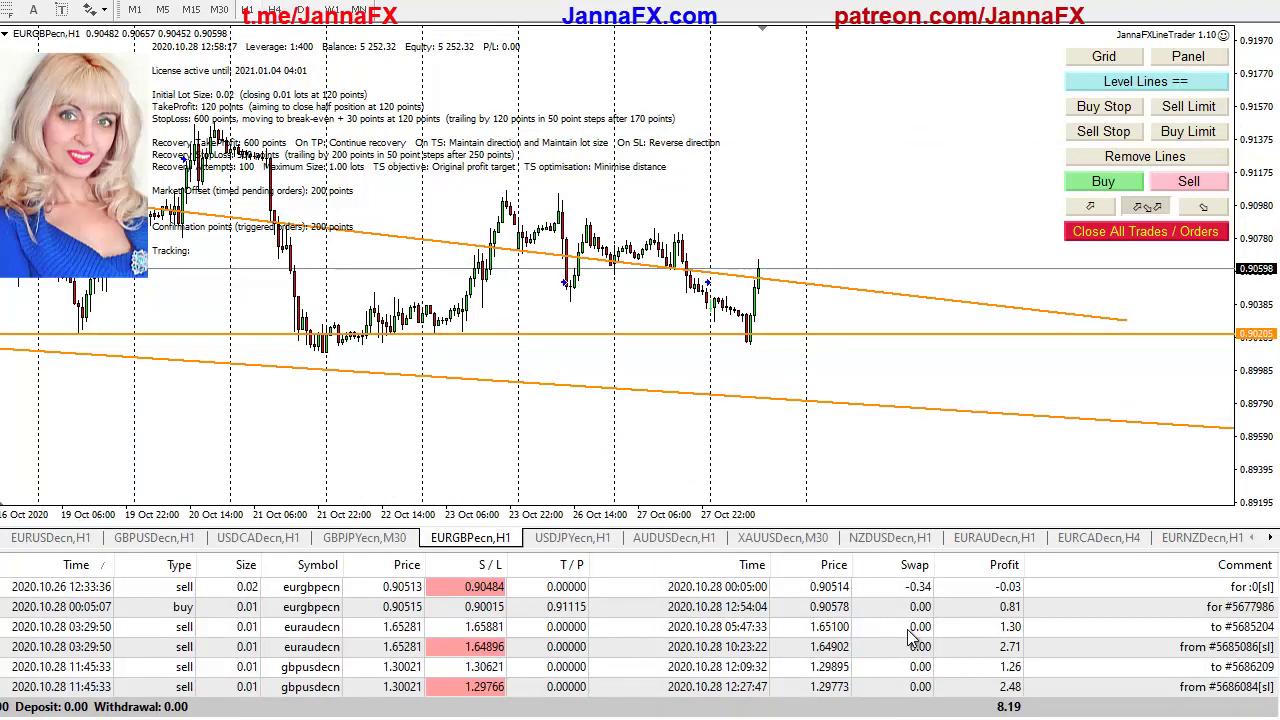
click(1003, 610)
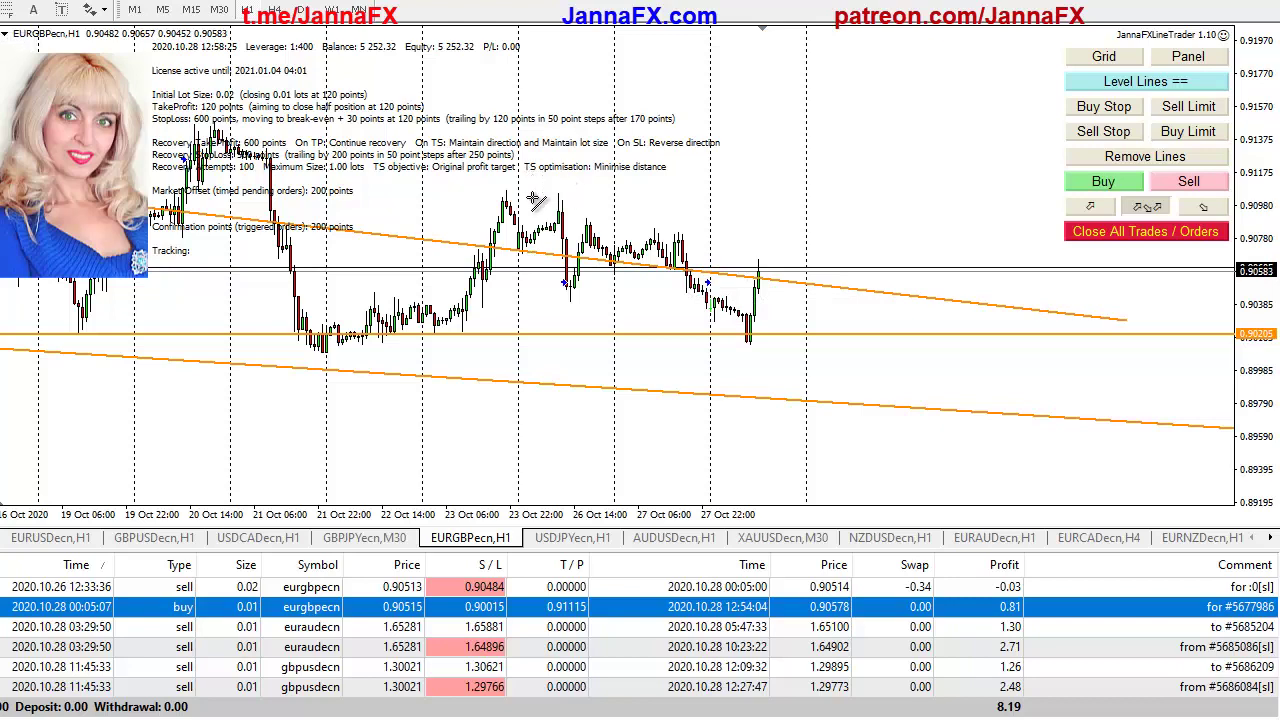
Draw a falling orange trend line along the late-October highs on the EURGBP H1 chart, then set the chart to H4
drag(505, 203, 926, 276)
drag(474, 245, 435, 255)
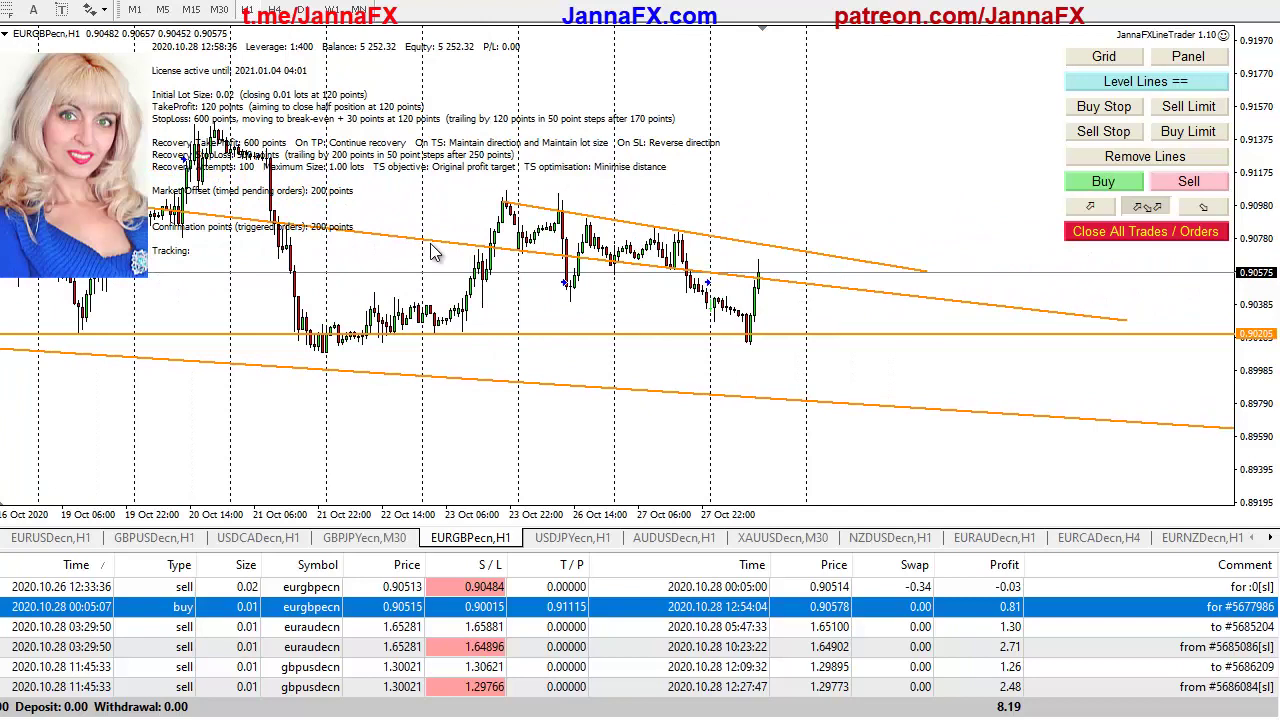
click(275, 9)
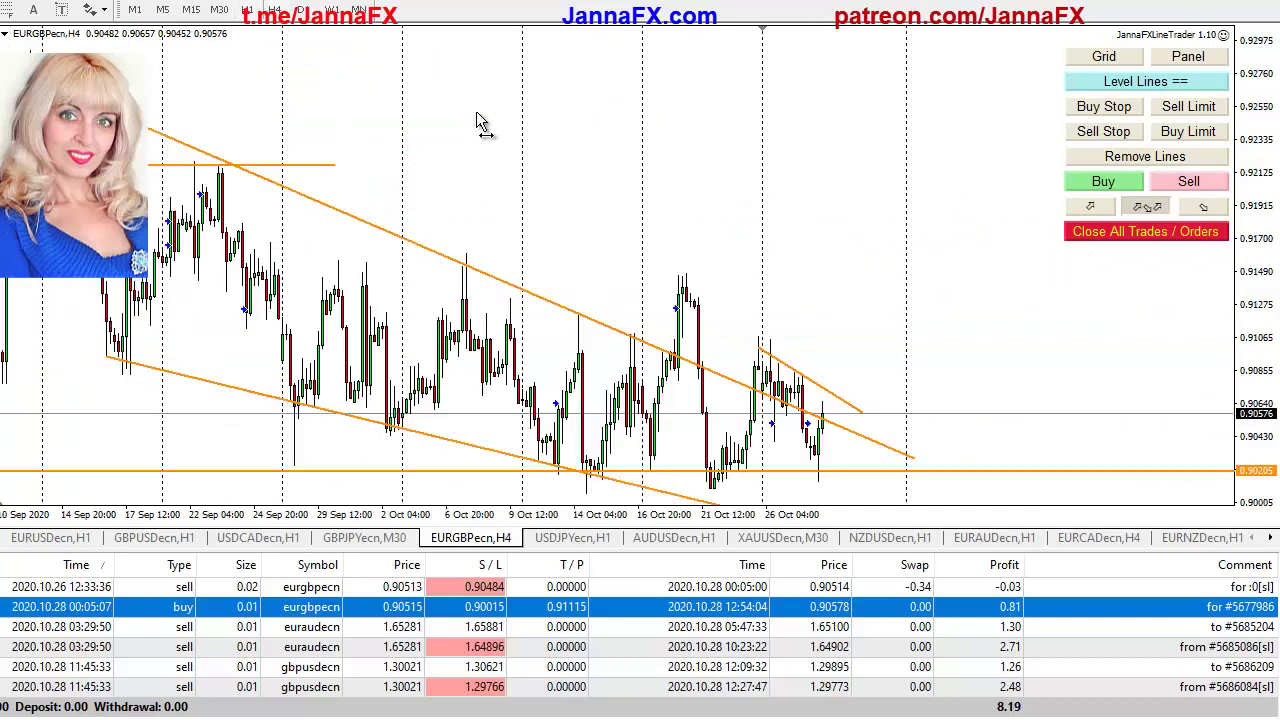
drag(478, 122, 492, 122)
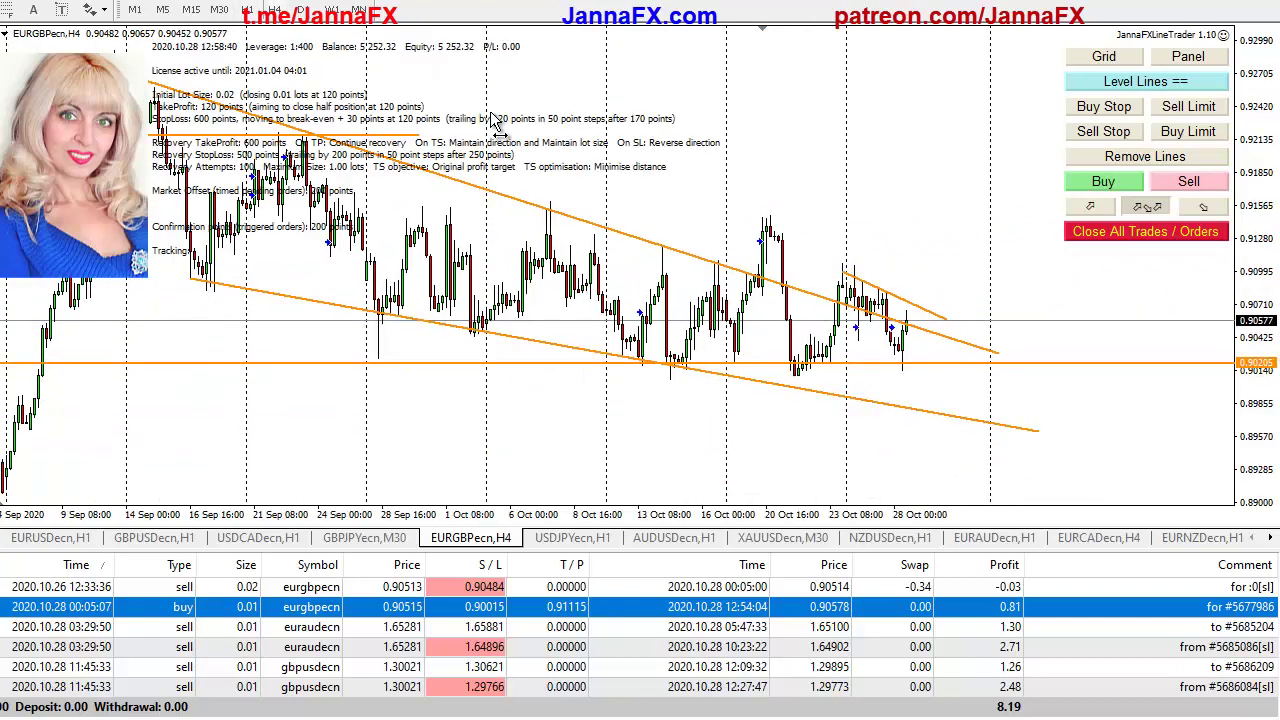
drag(495, 120, 531, 131)
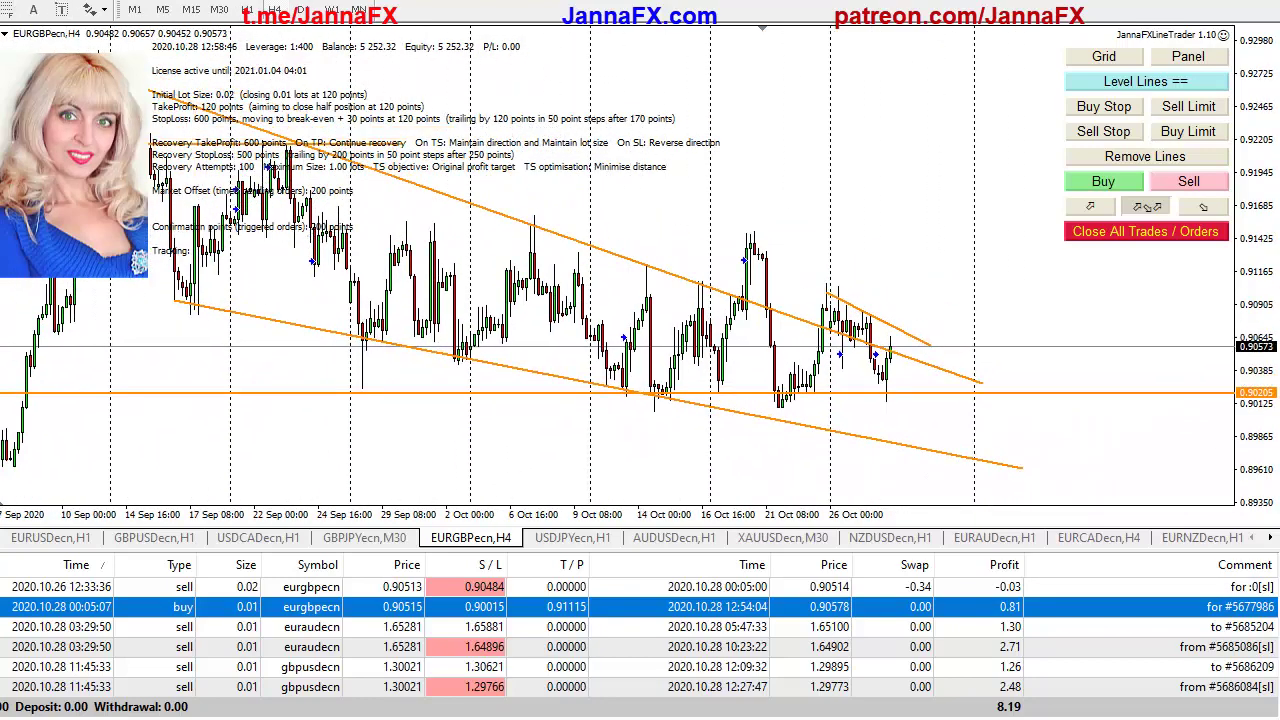
Place an orange horizontal line at 0.91387 near the October highs on the EURGBP H4 chart
click(470, 234)
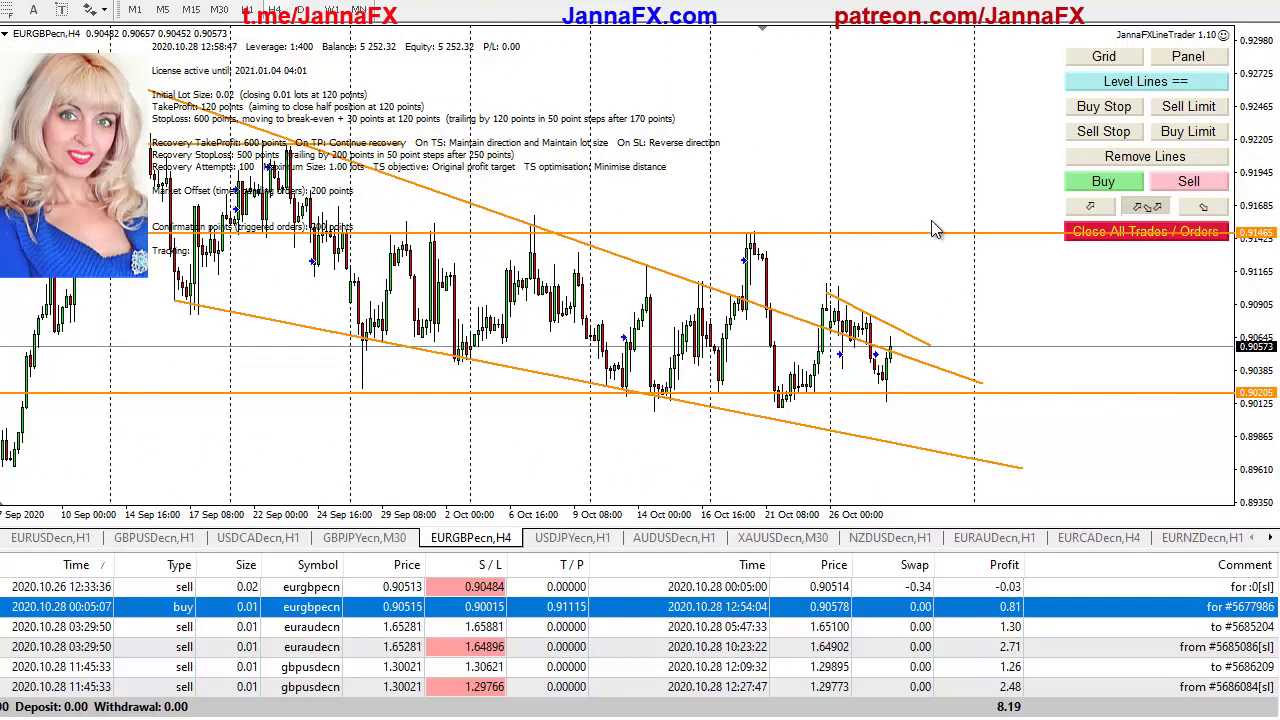
mouse_move(952, 234)
mouse_down()
mouse_move(966, 268)
mouse_move(968, 246)
mouse_up()
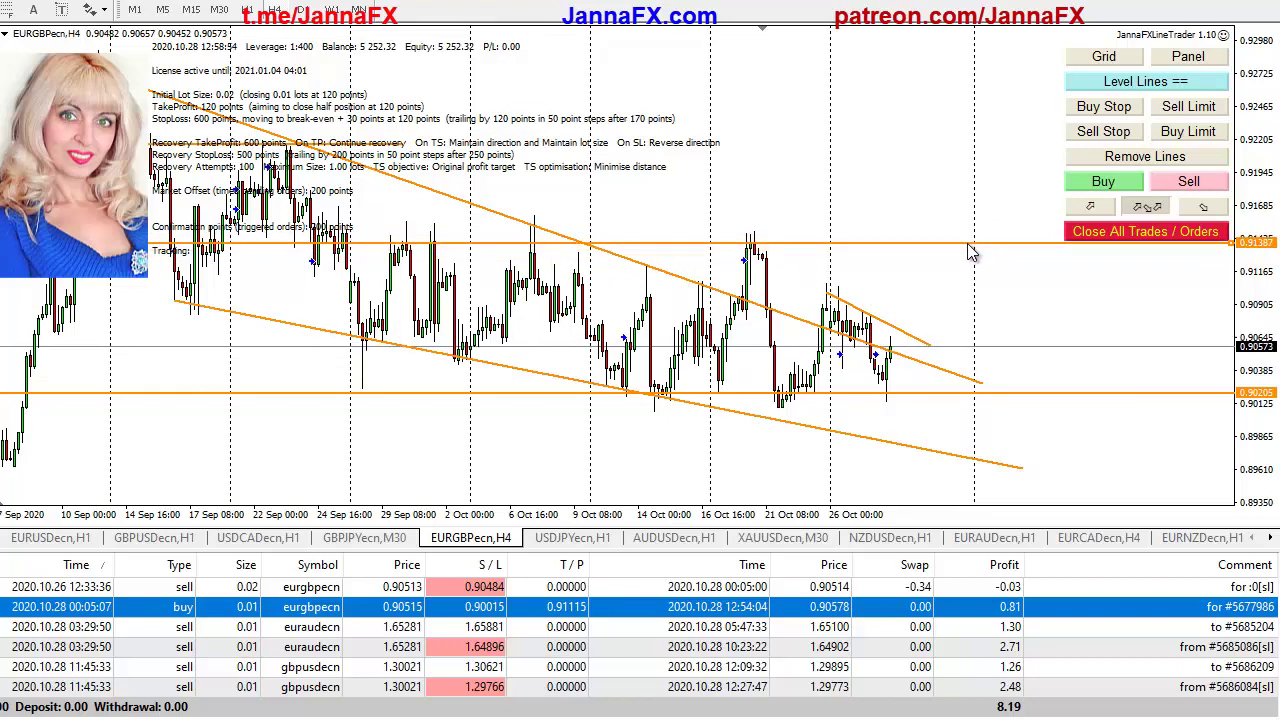
drag(1071, 314, 1040, 316)
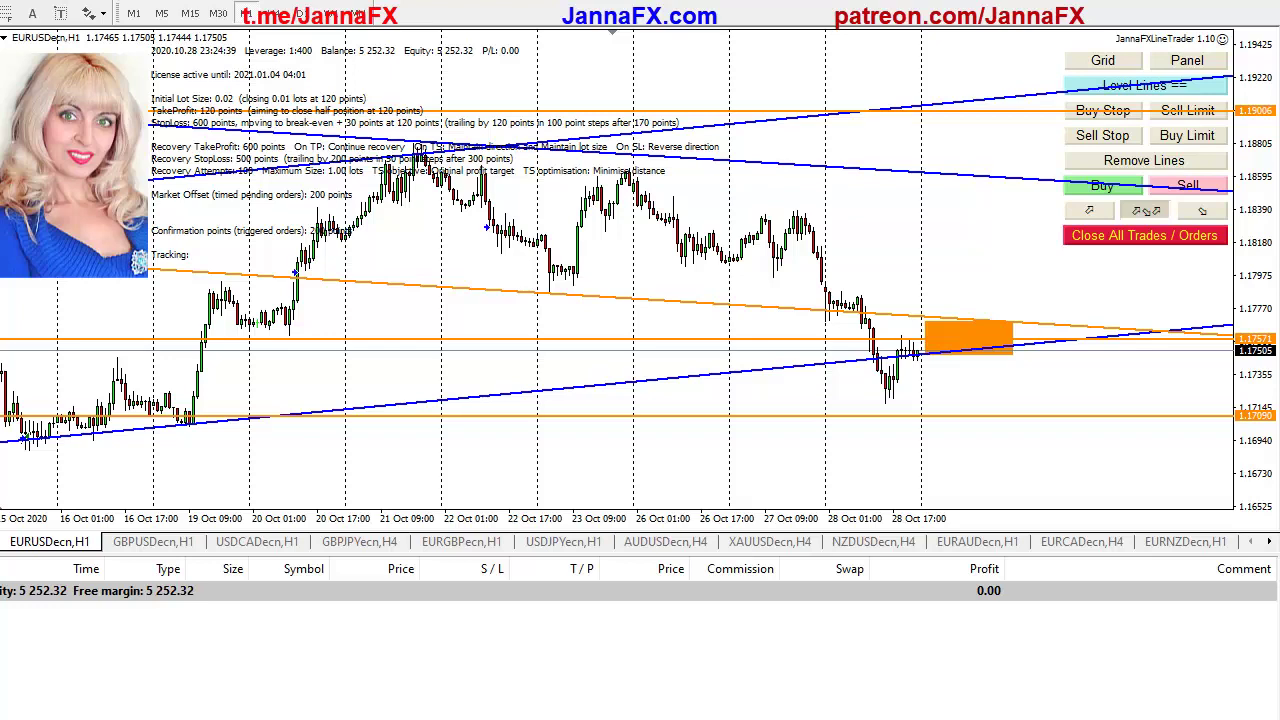
Examine the latest candles and the orange rectangle beside them on the EURUSD H1 chart
drag(597, 340, 503, 350)
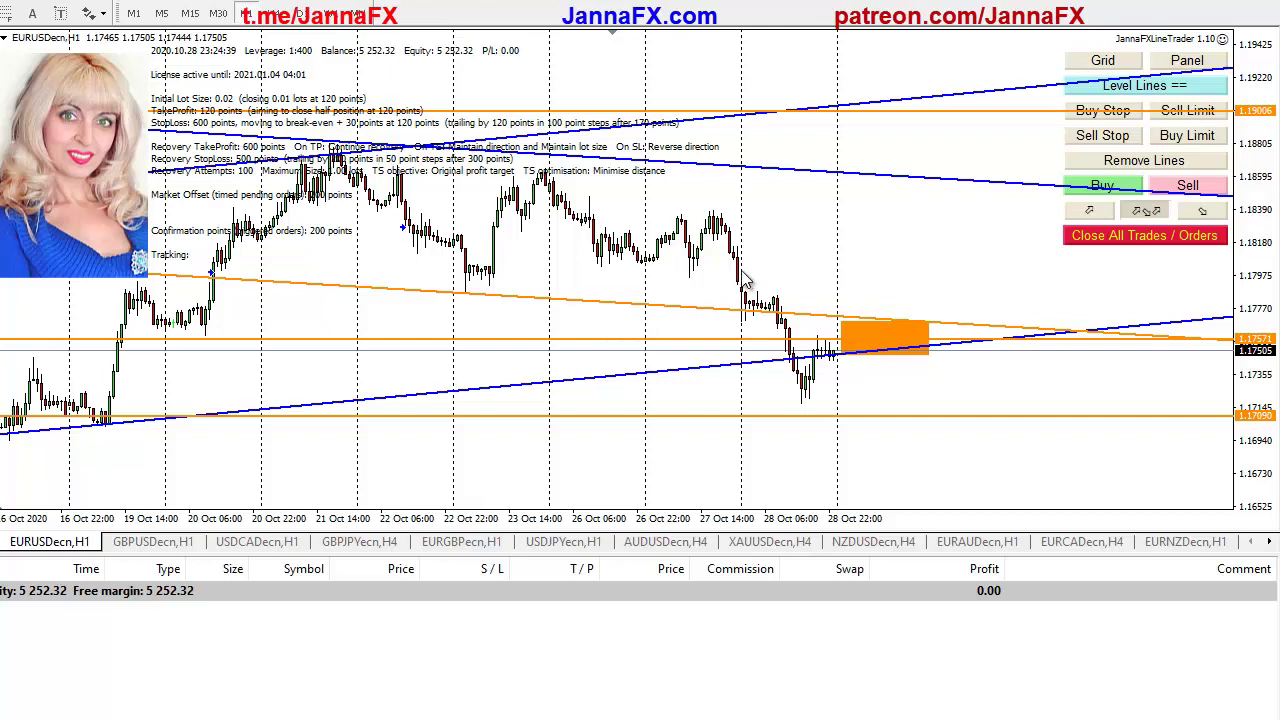
Set the EURUSD chart to H4 and examine the blue rising channel and the falling orange trend line around the orange rectangle
click(274, 13)
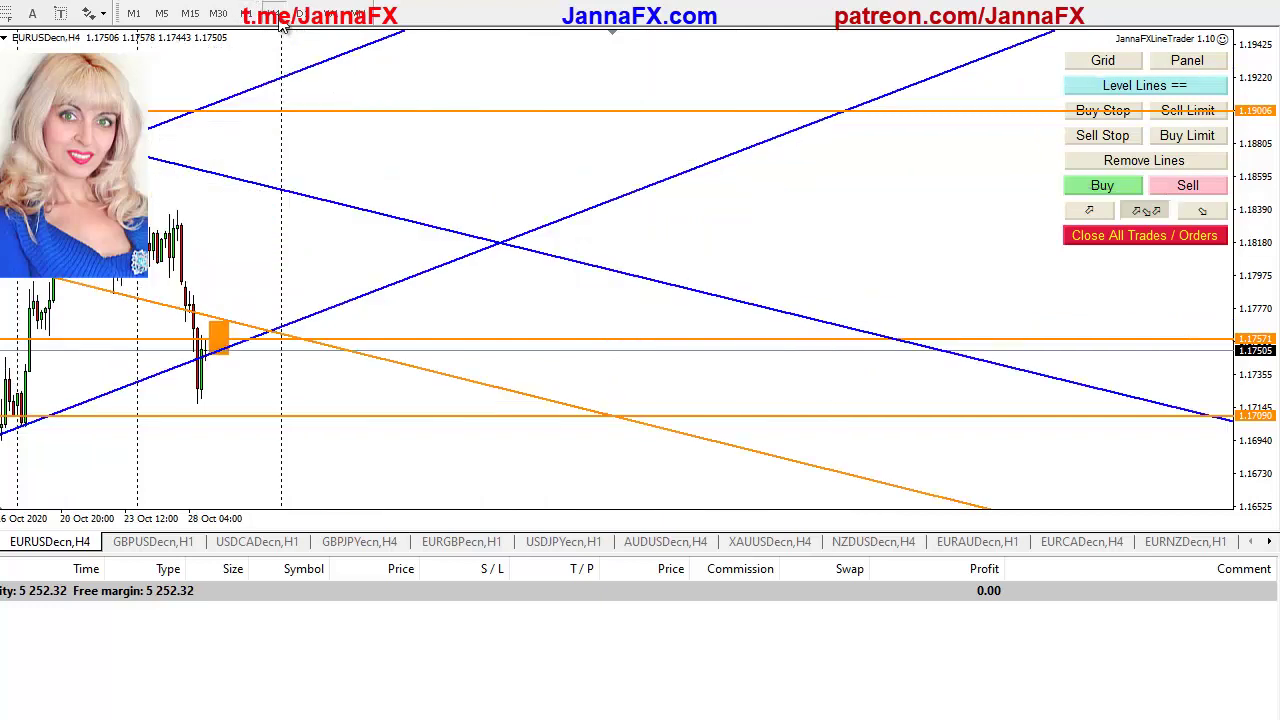
drag(280, 225, 515, 298)
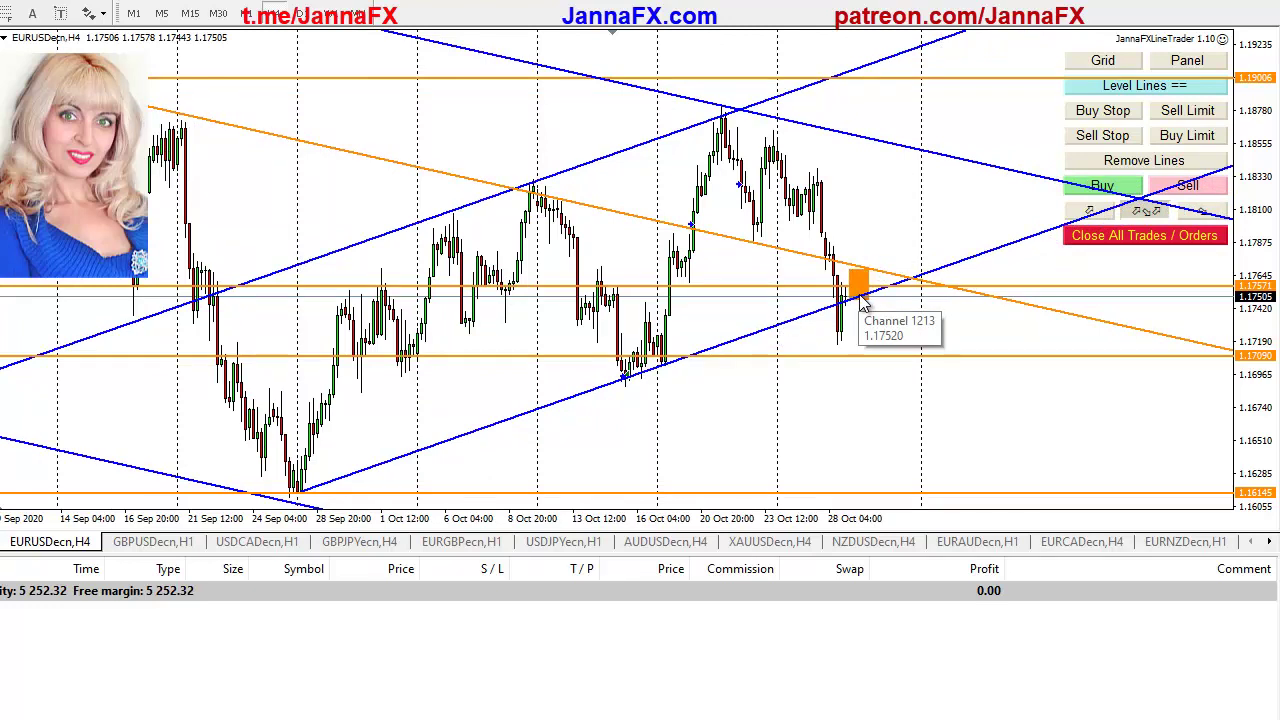
drag(1270, 232, 1262, 310)
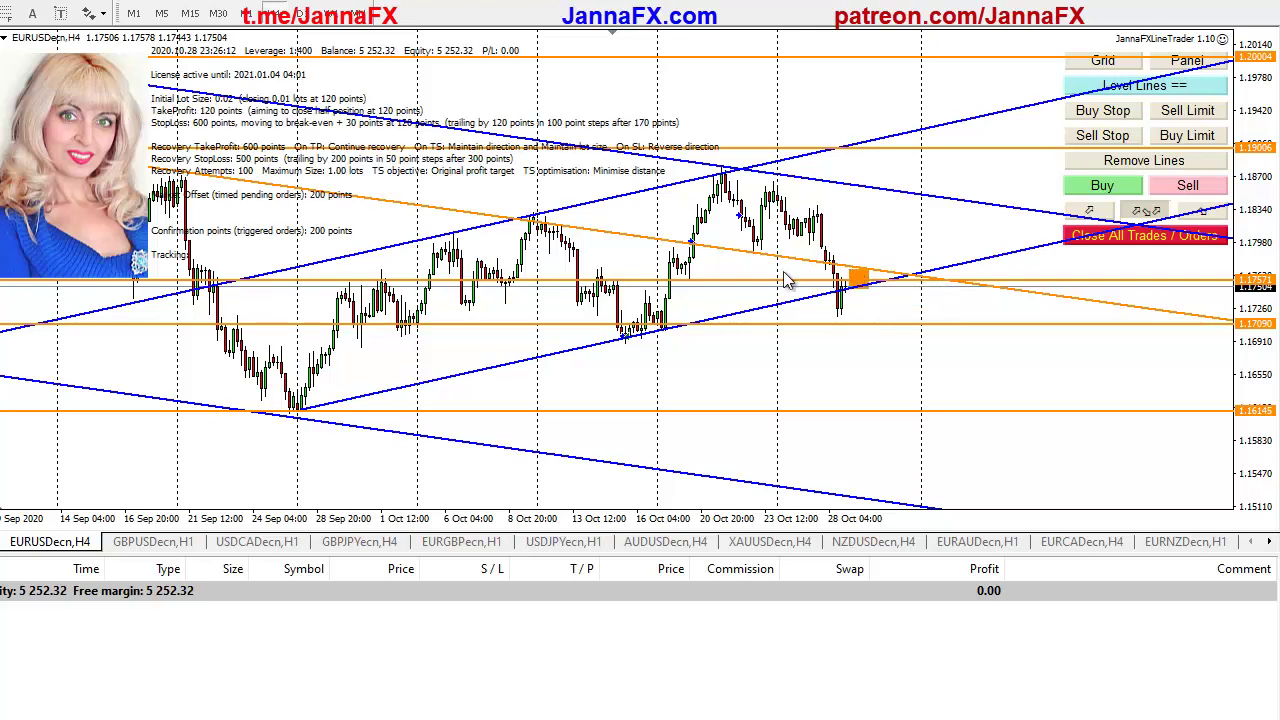
drag(660, 312, 755, 385)
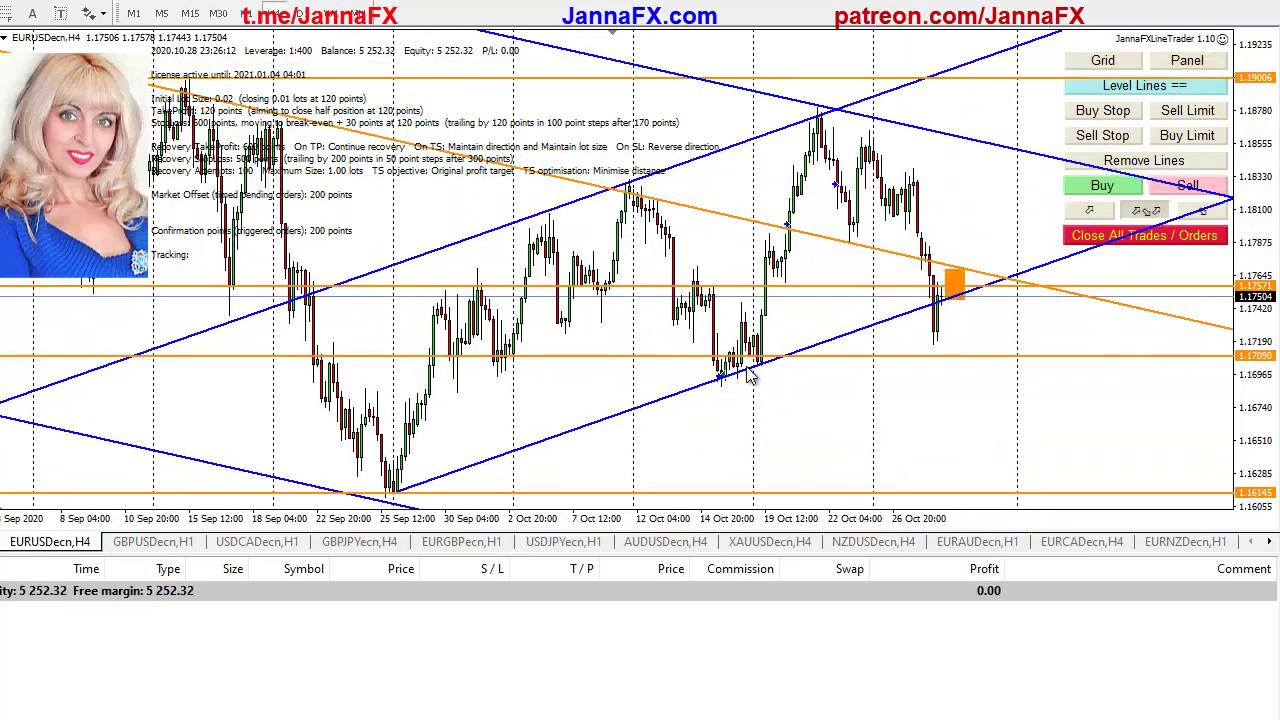
drag(1253, 260, 1253, 362)
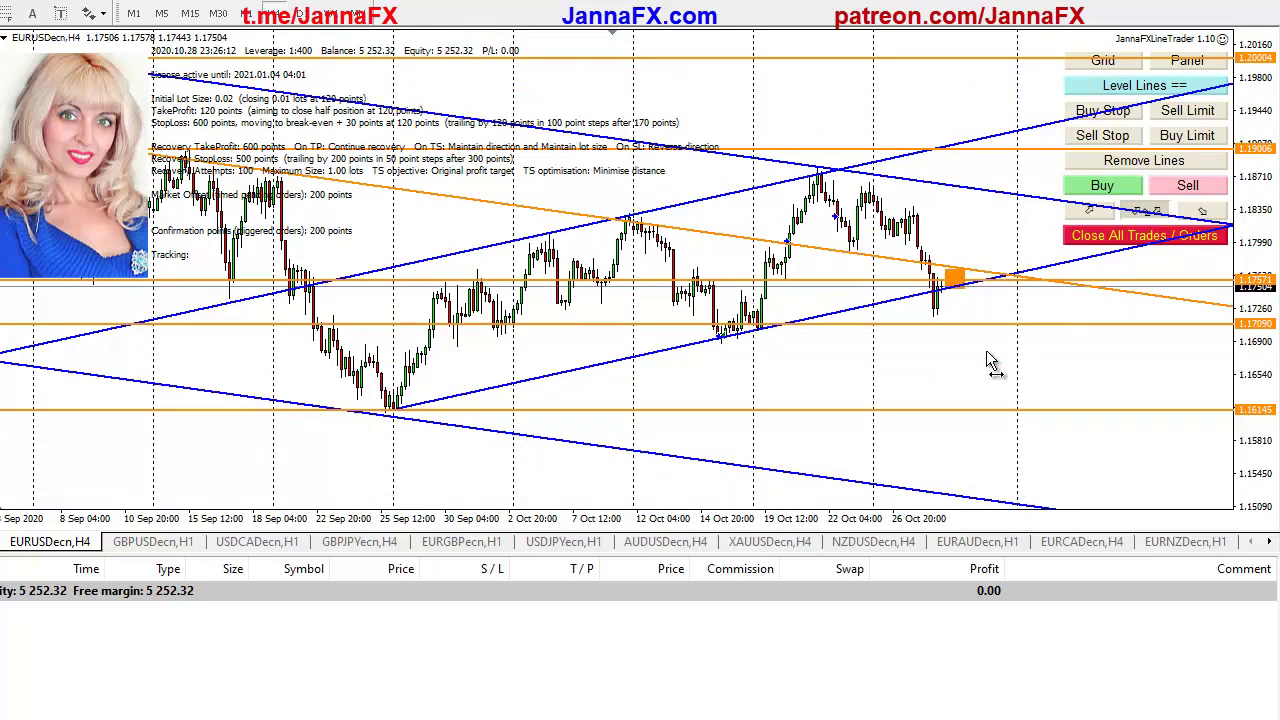
drag(988, 364, 948, 380)
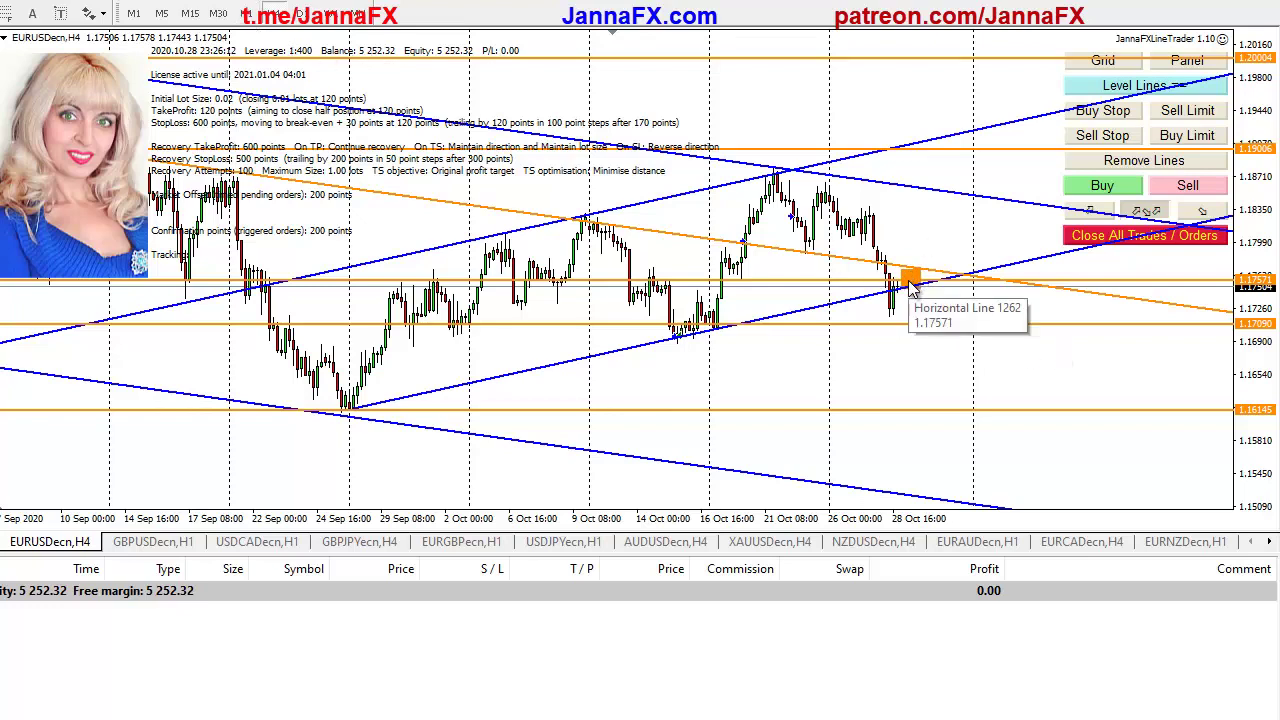
Set the EURUSD chart back to H1 and examine the price area between the orange rectangle and the 1.17090 horizontal line
click(248, 16)
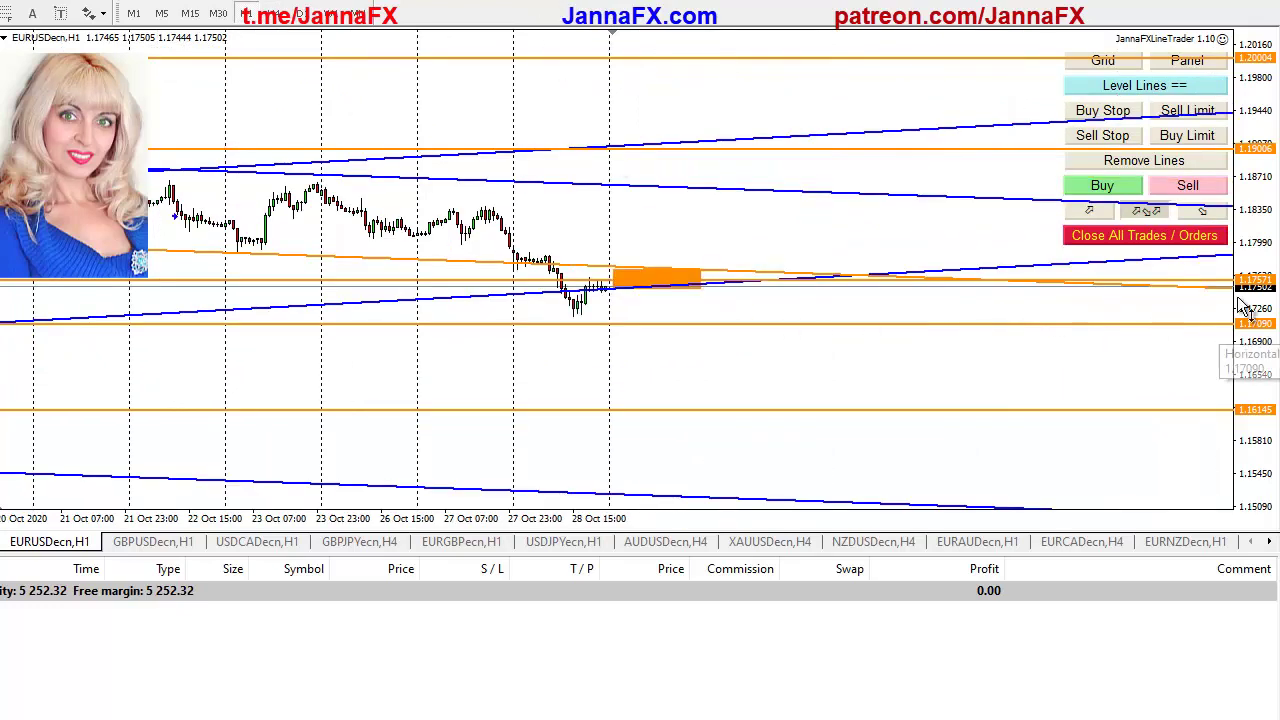
drag(1245, 300, 1255, 368)
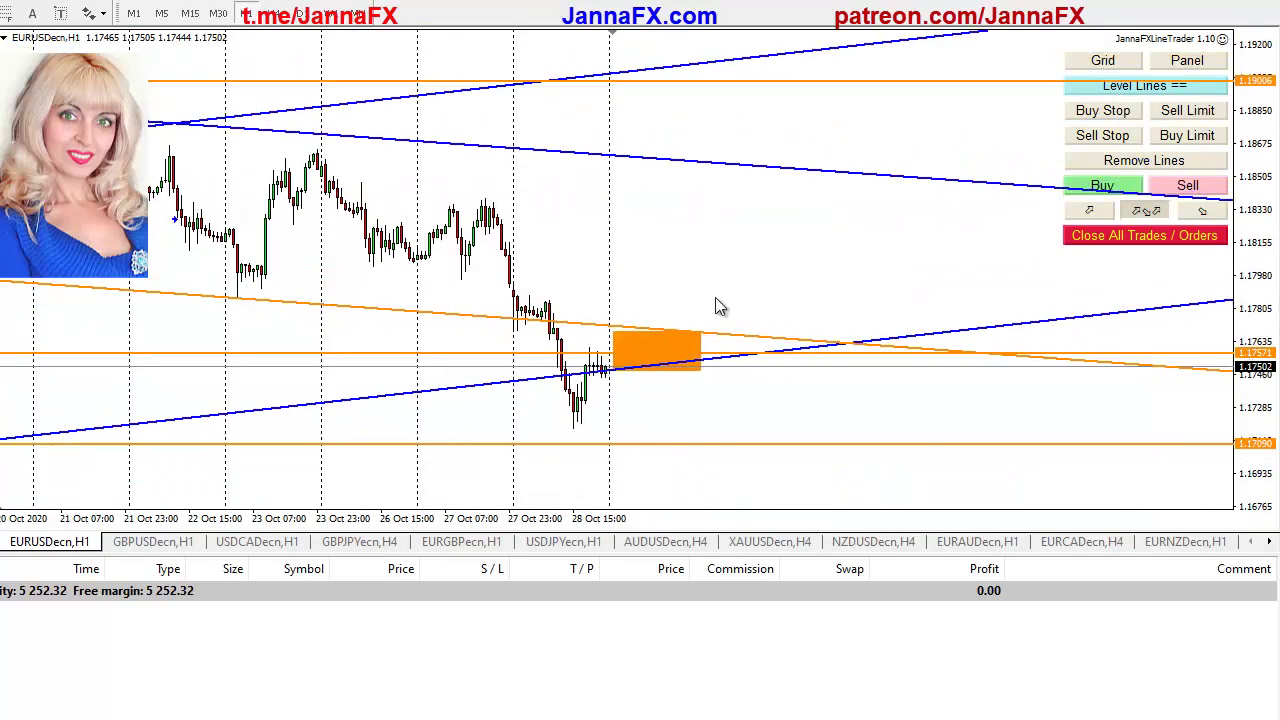
drag(628, 392, 728, 390)
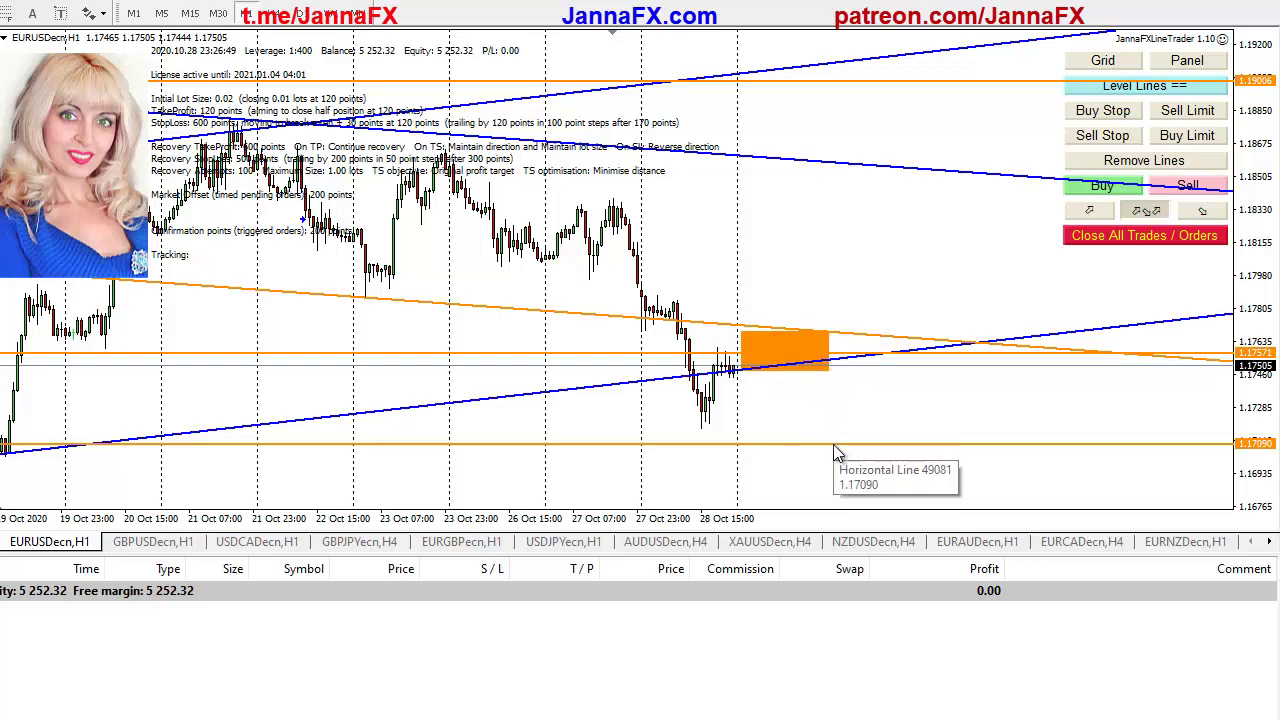
Compare EURUSD on H4 and Daily, then measure the price distance above the orange rectangle on H4
click(278, 14)
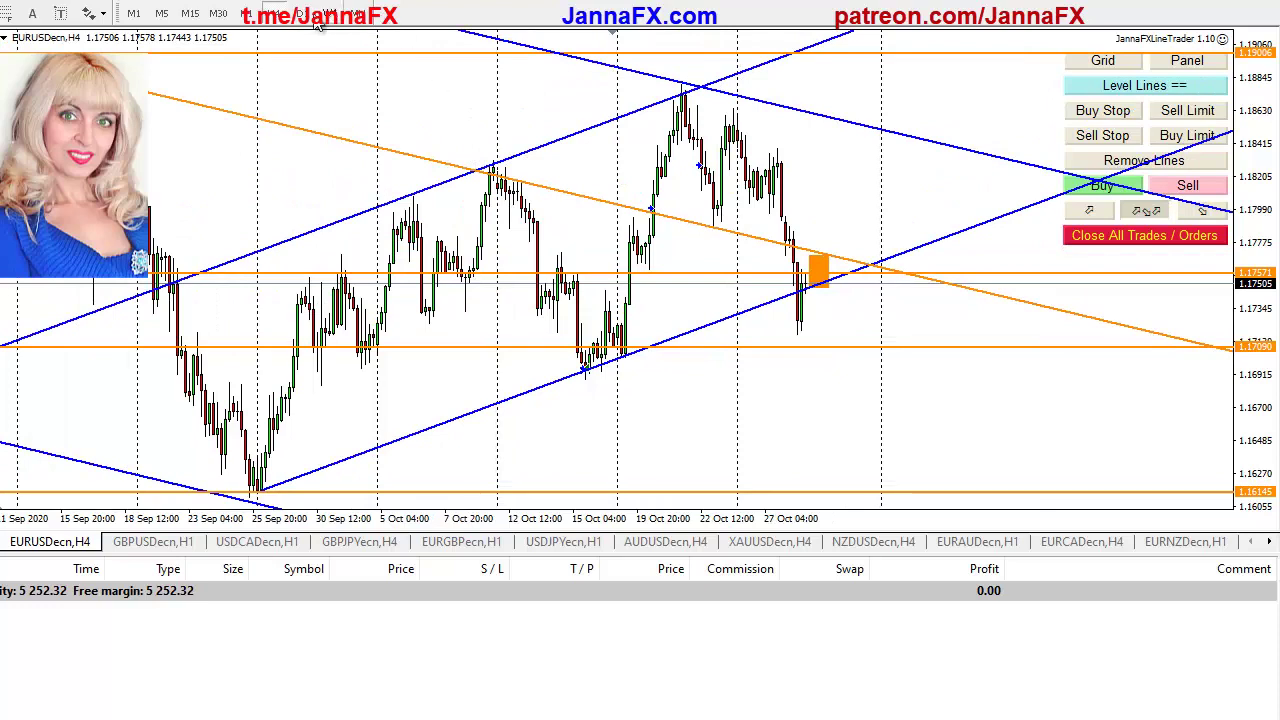
click(300, 14)
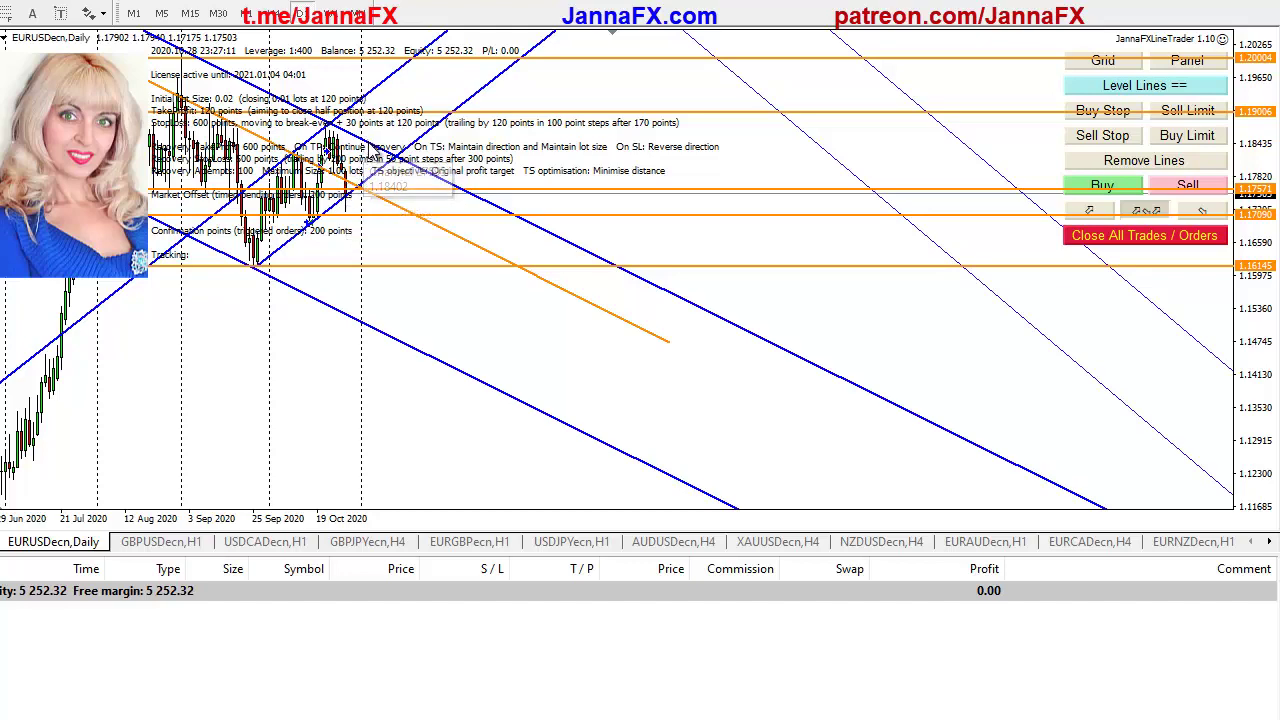
click(278, 18)
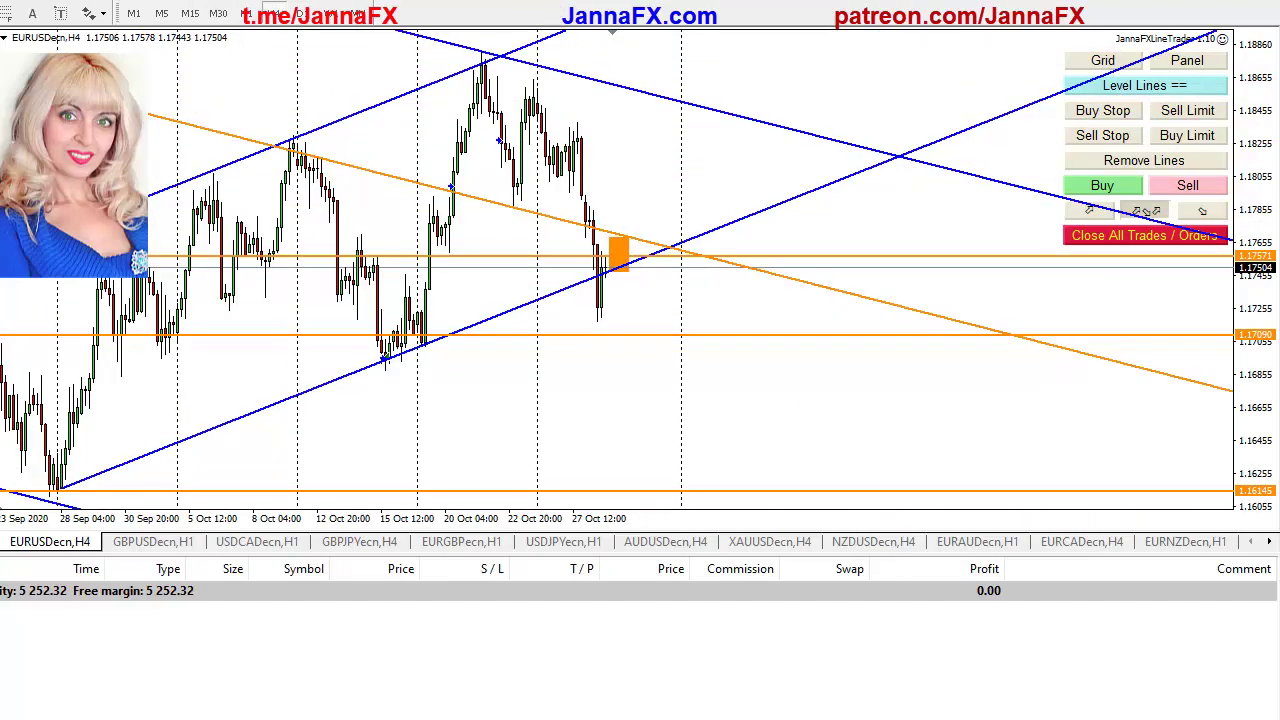
middle_click(717, 229)
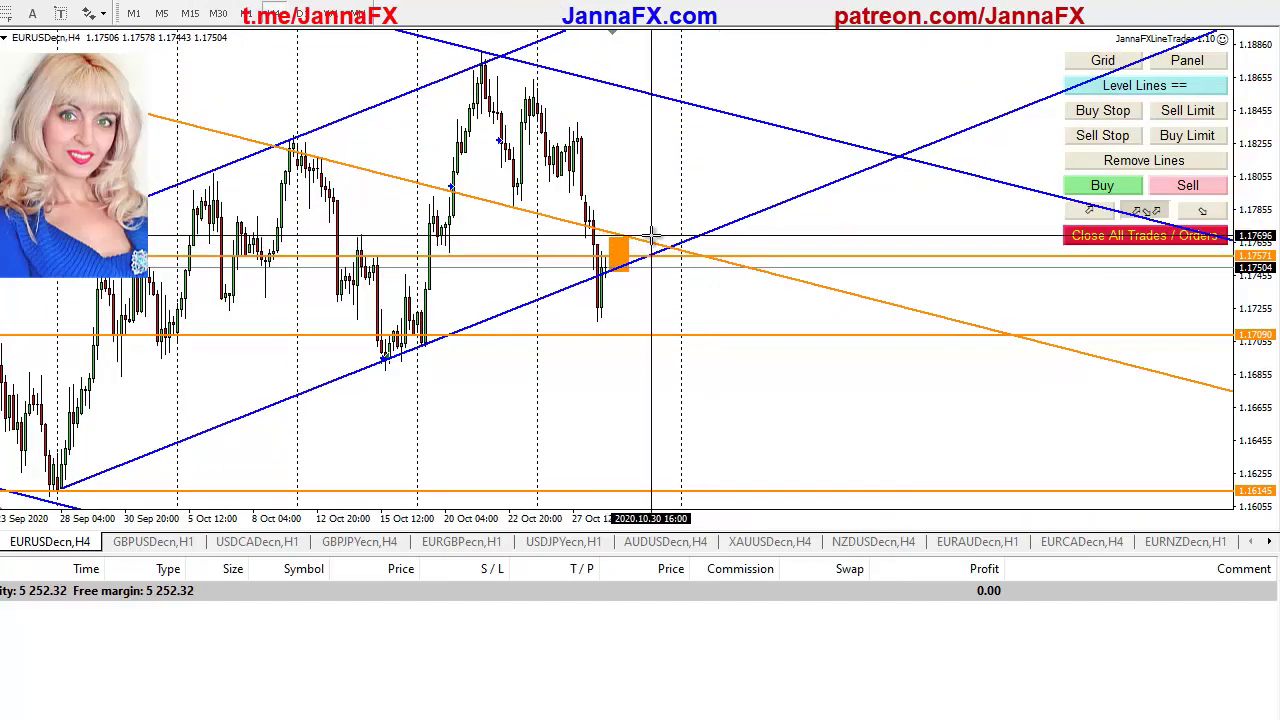
drag(650, 236, 660, 100)
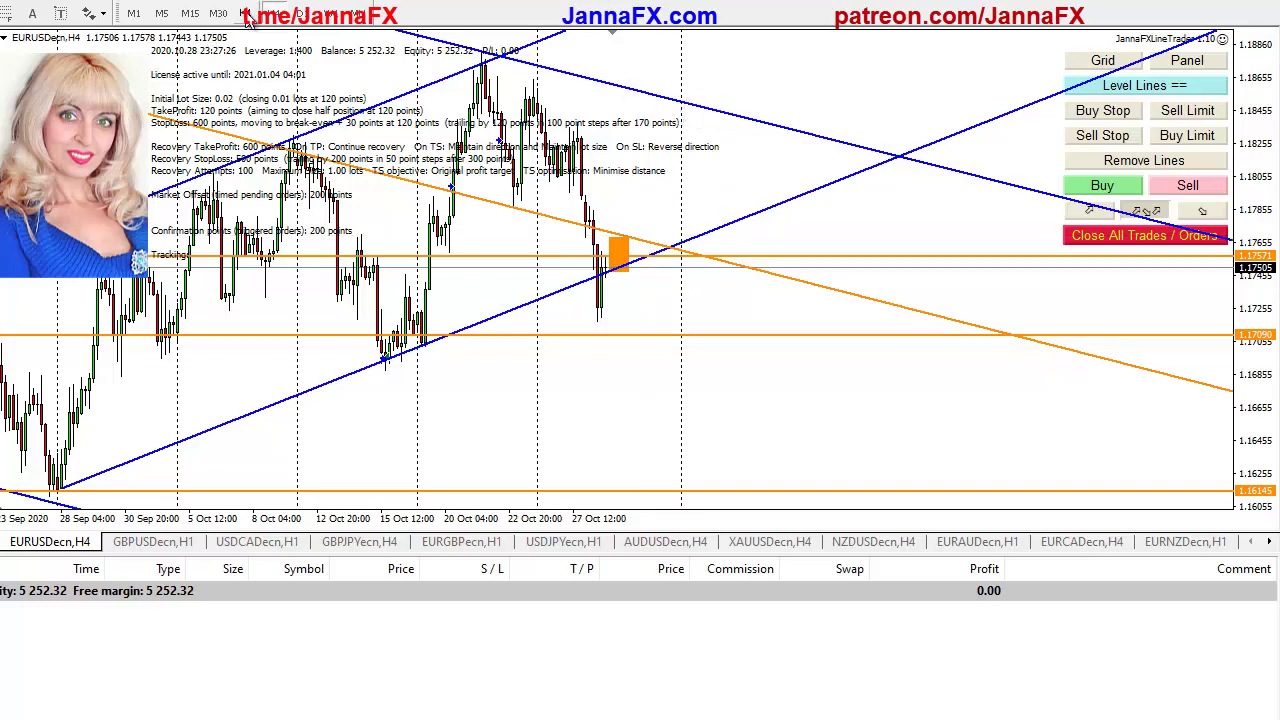
Return EURUSD to H1 and examine the October price swings leading up to the orange rectangle
click(247, 14)
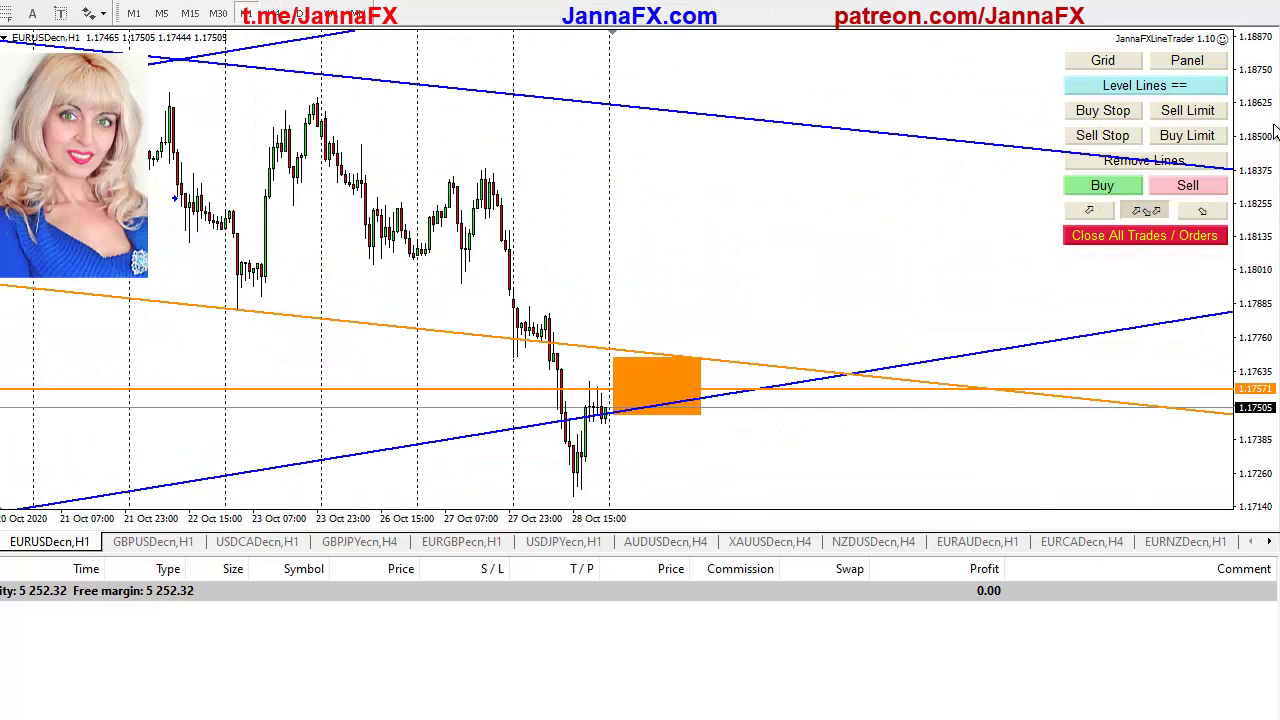
drag(1275, 133, 1268, 232)
drag(343, 360, 546, 360)
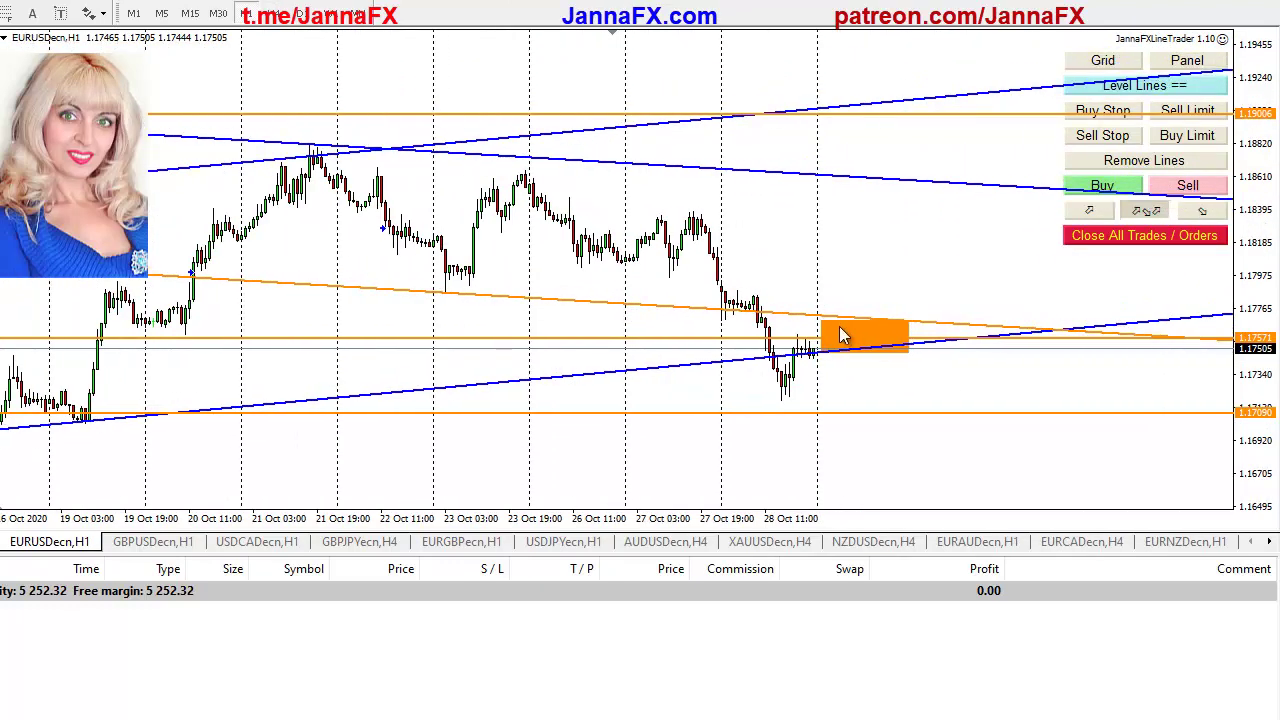
drag(891, 380, 710, 340)
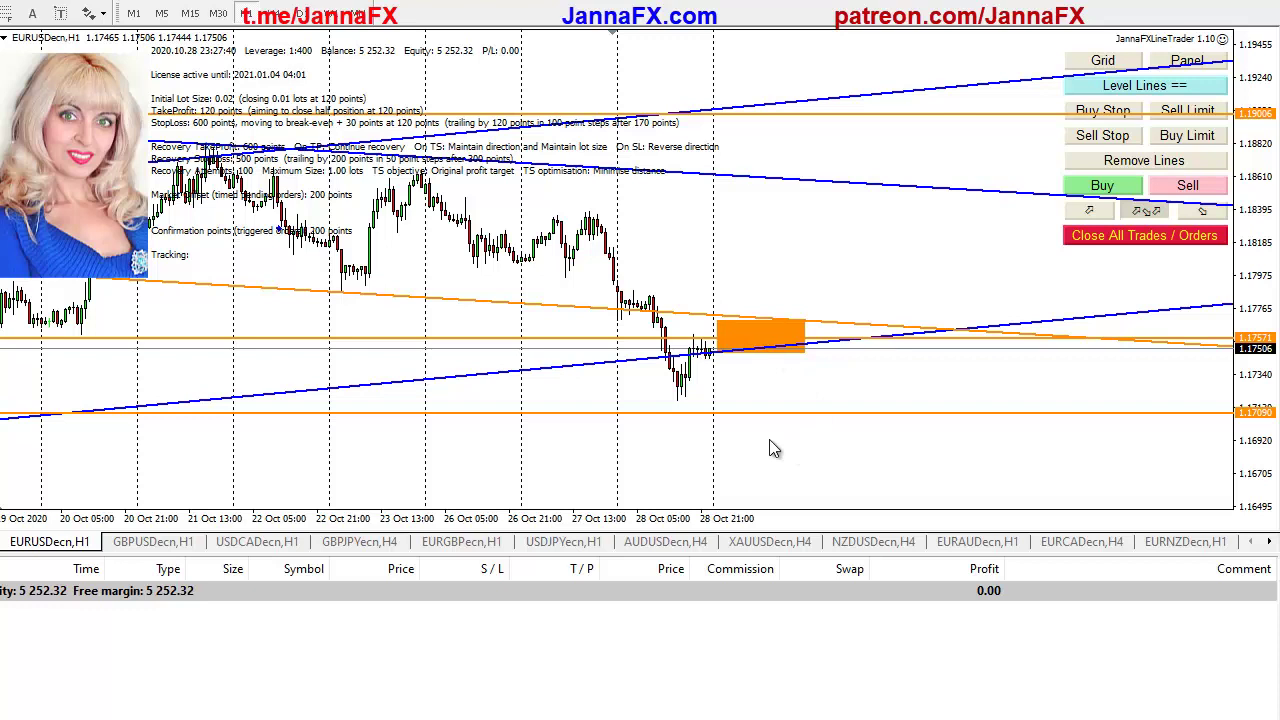
drag(585, 410, 708, 411)
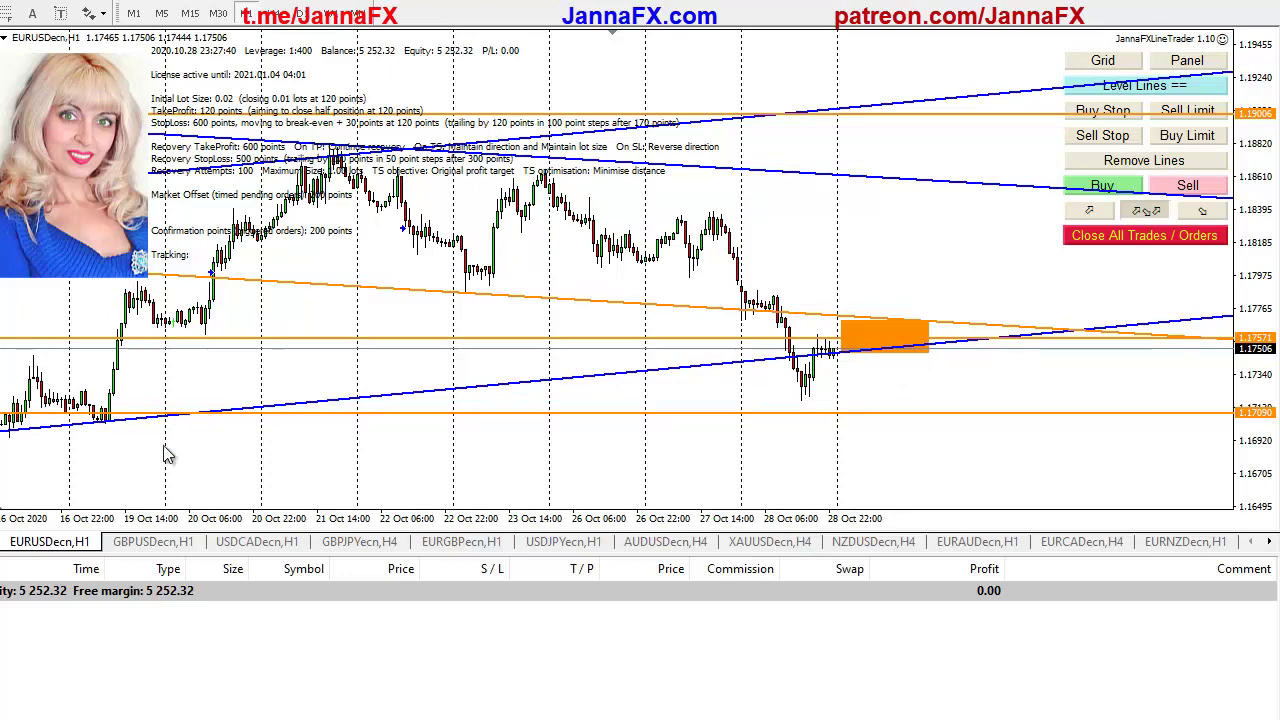
Show the GBPUSD chart and examine its falling blue channel on H1 and H4
click(160, 542)
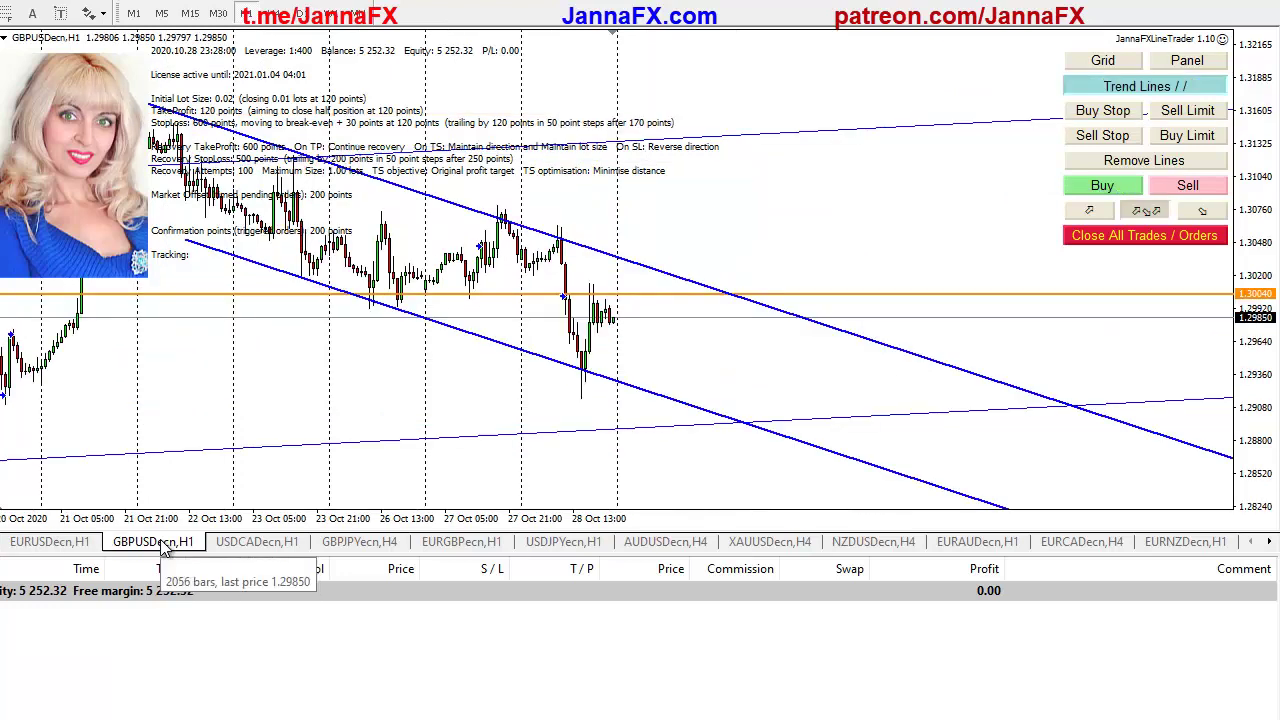
drag(238, 395, 459, 372)
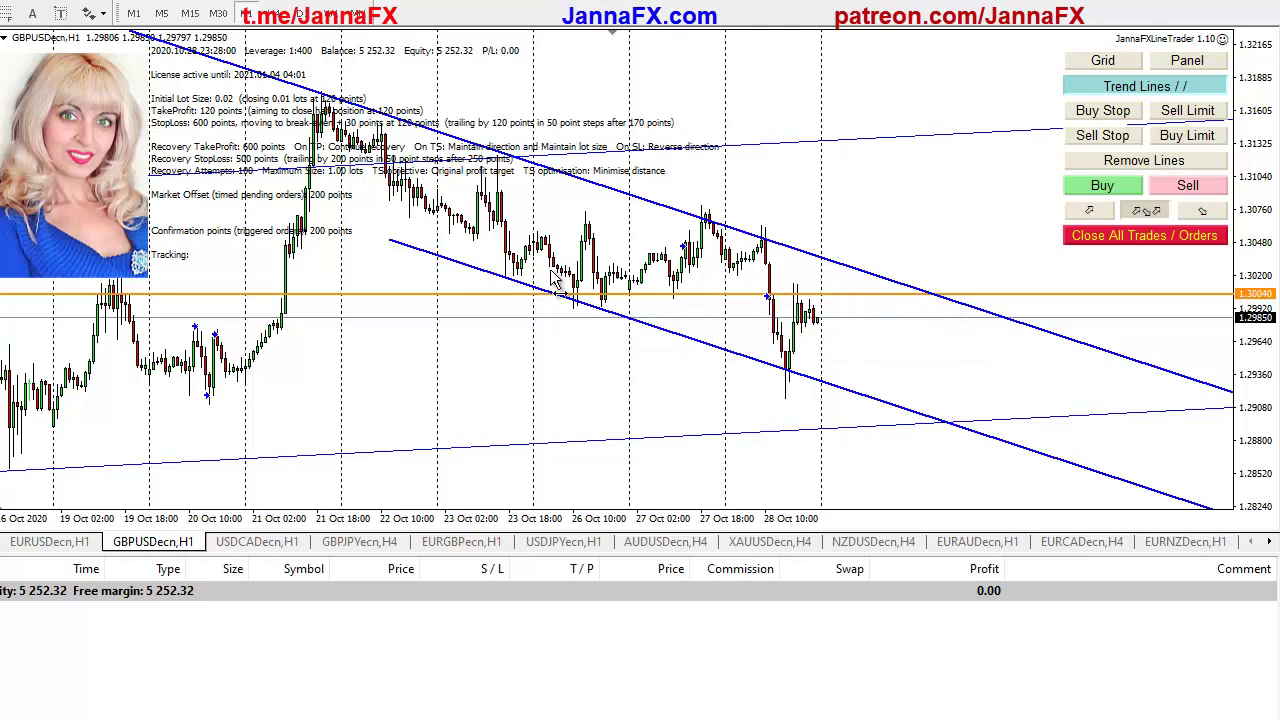
drag(650, 273, 693, 285)
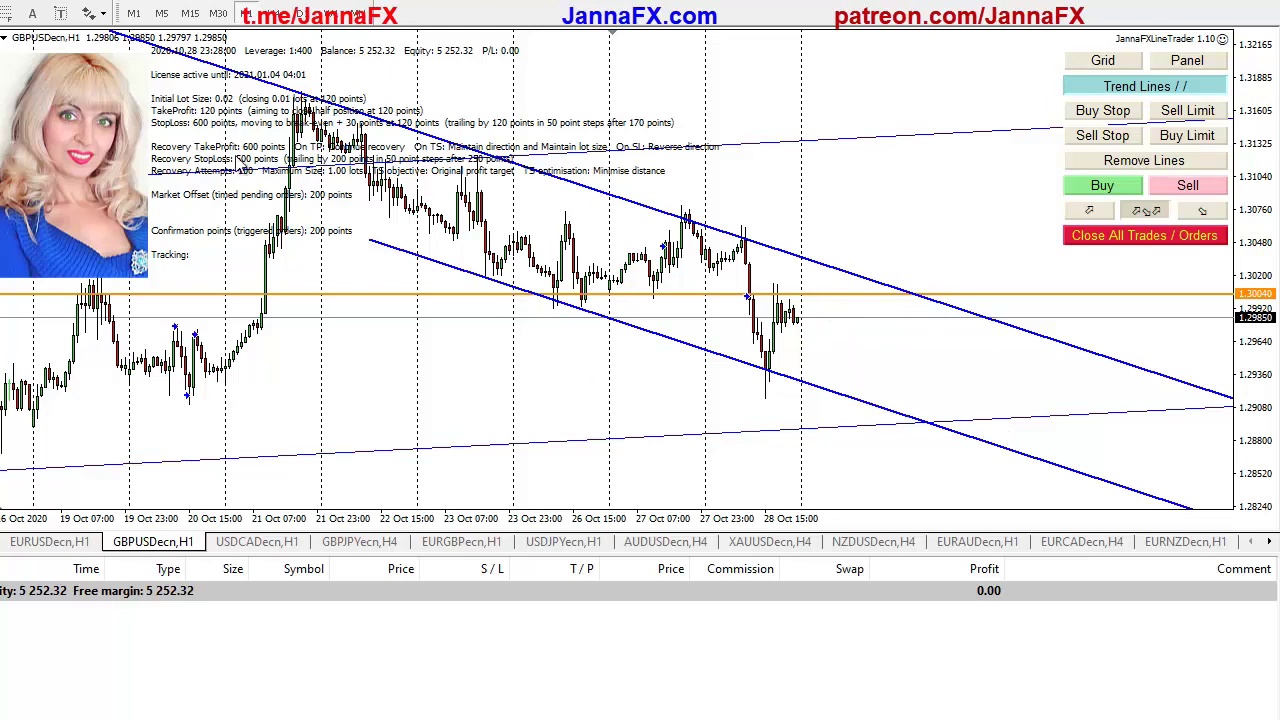
click(274, 12)
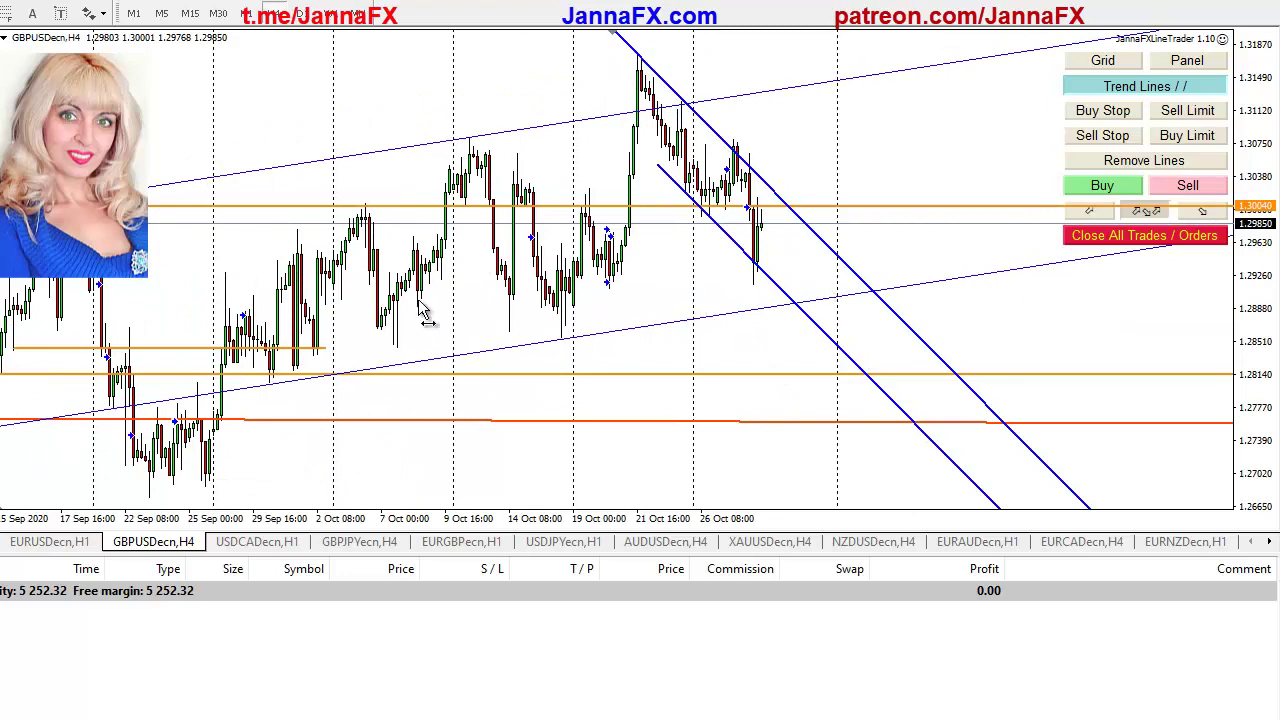
scroll(423, 306, up, 5)
scroll(451, 289, down, 4)
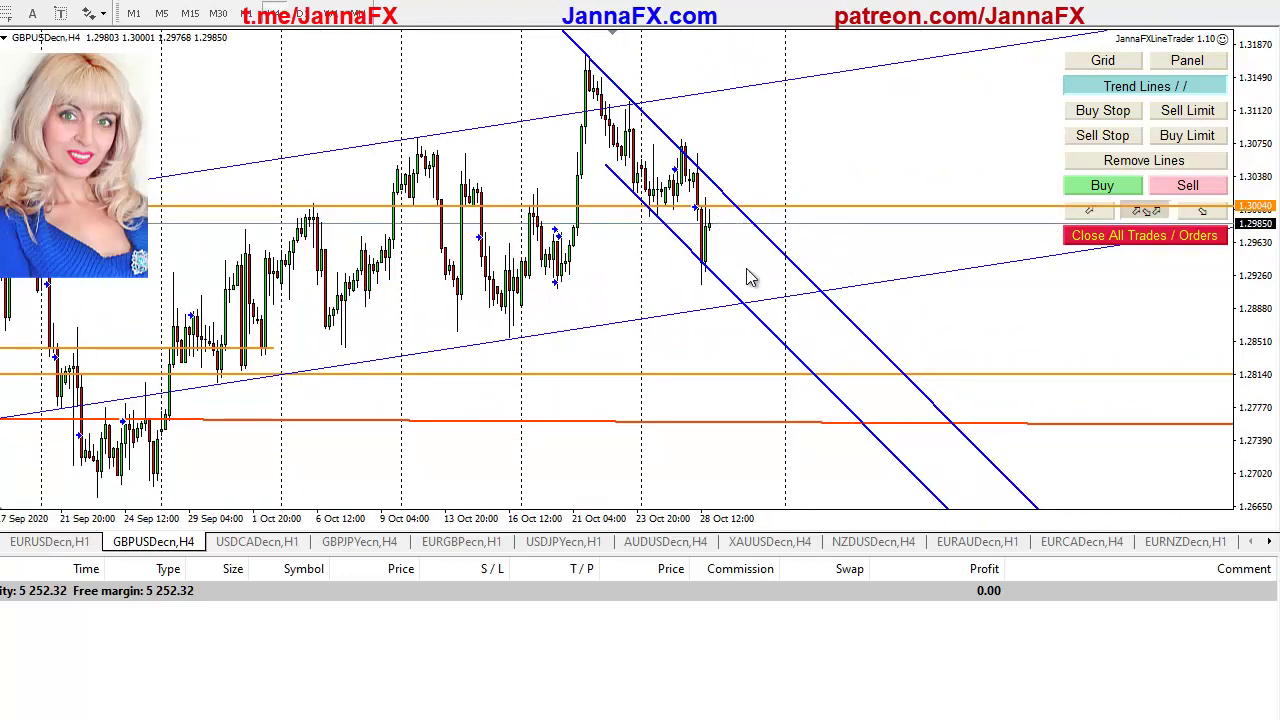
Set GBPUSD back to H1 and measure price distances beside the latest candles, below and around the 1.30040 line
click(256, 18)
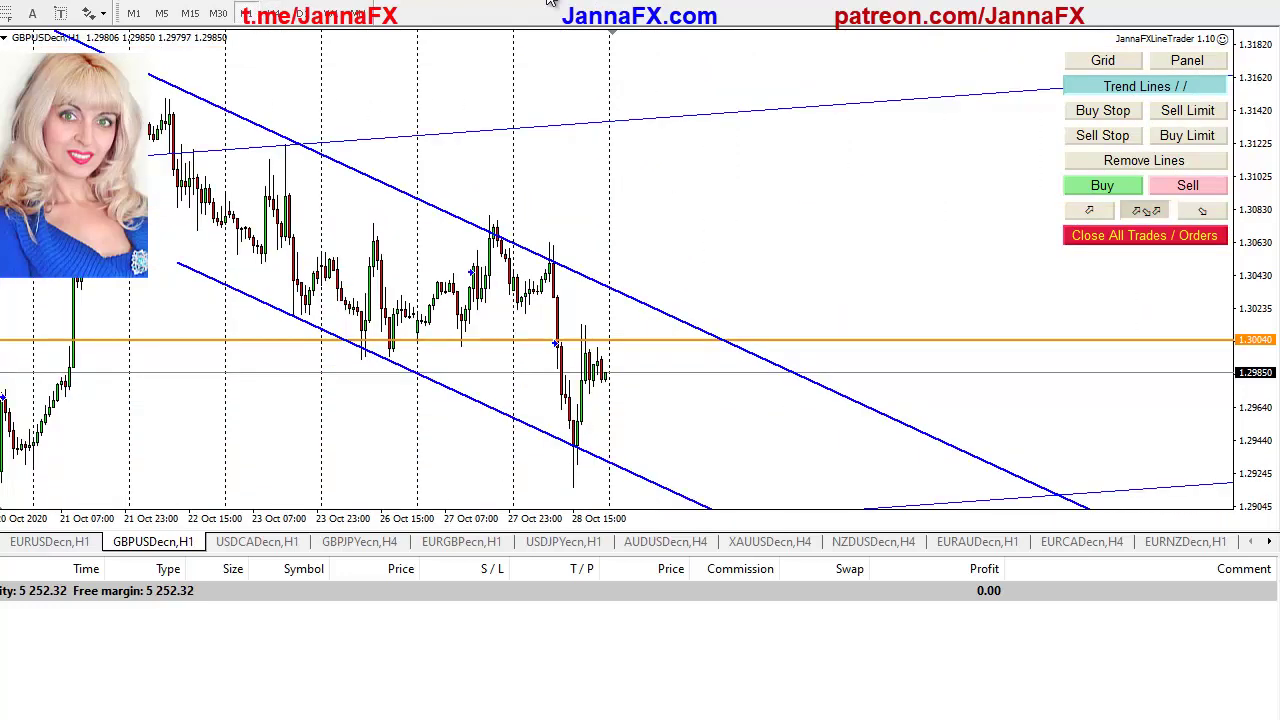
drag(1258, 248, 1262, 288)
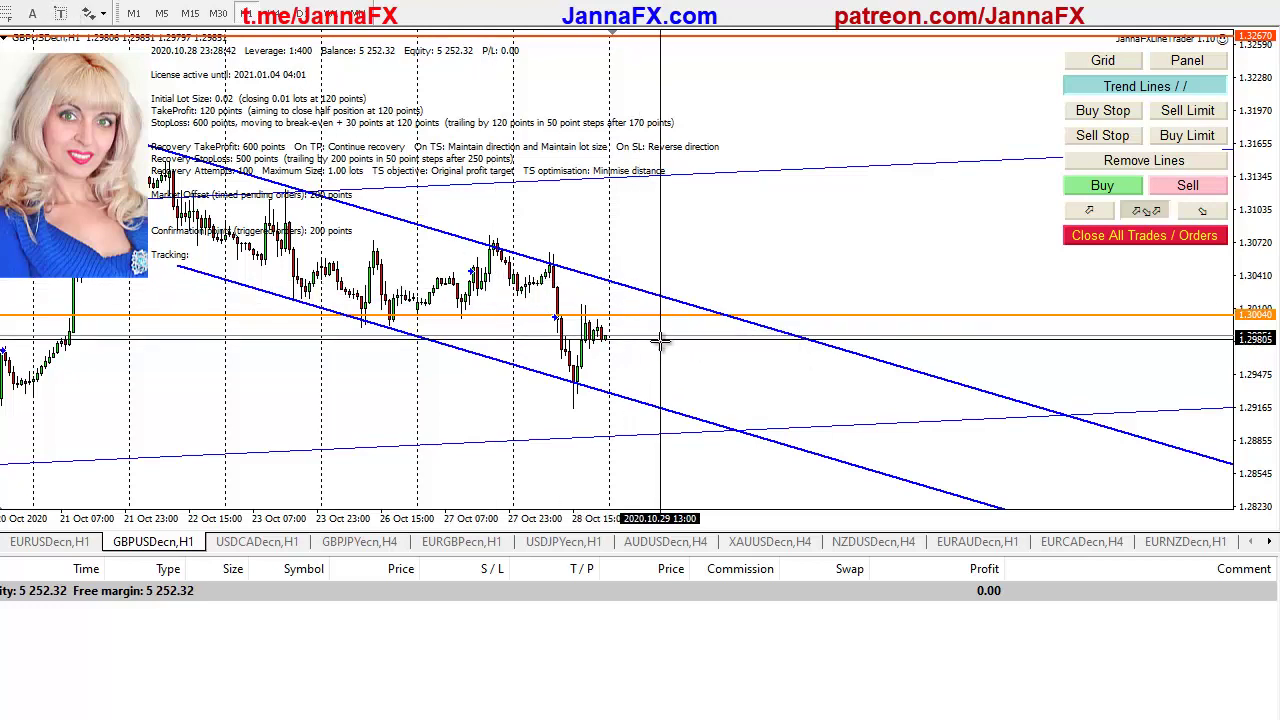
mouse_move(664, 338)
mouse_down()
mouse_move(664, 304)
mouse_move(664, 410)
mouse_move(668, 361)
mouse_up()
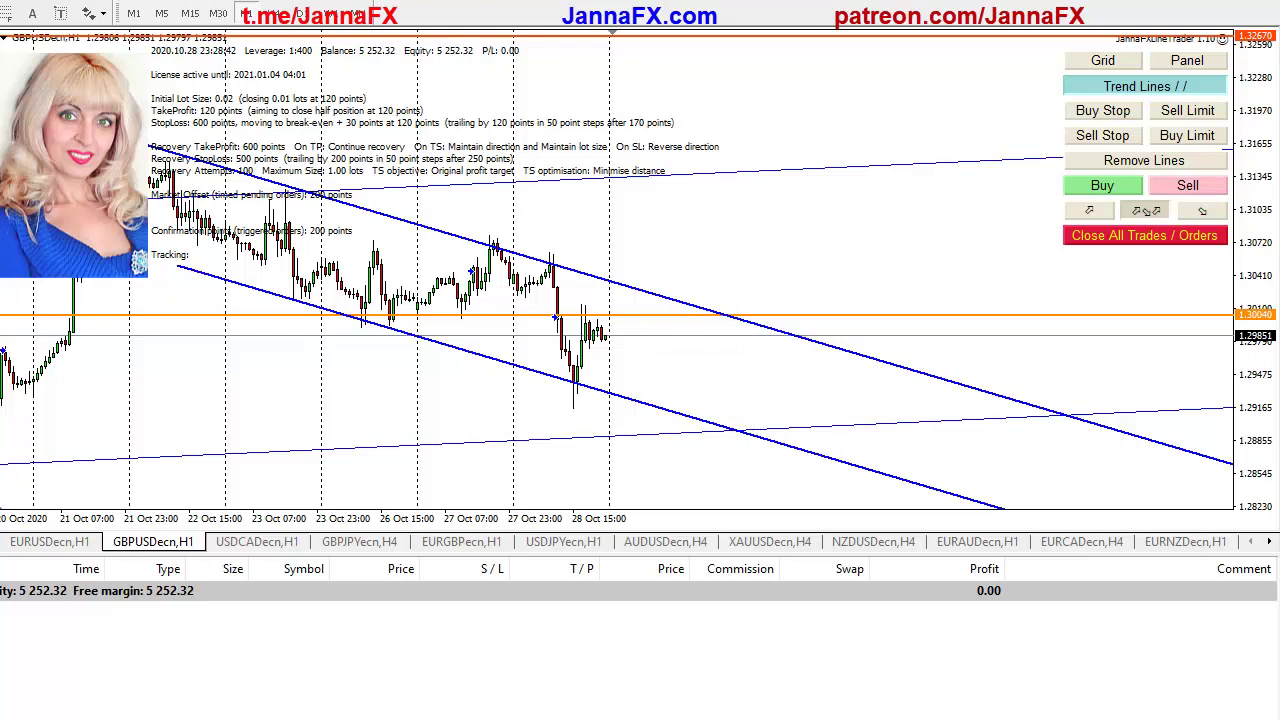
middle_click(645, 290)
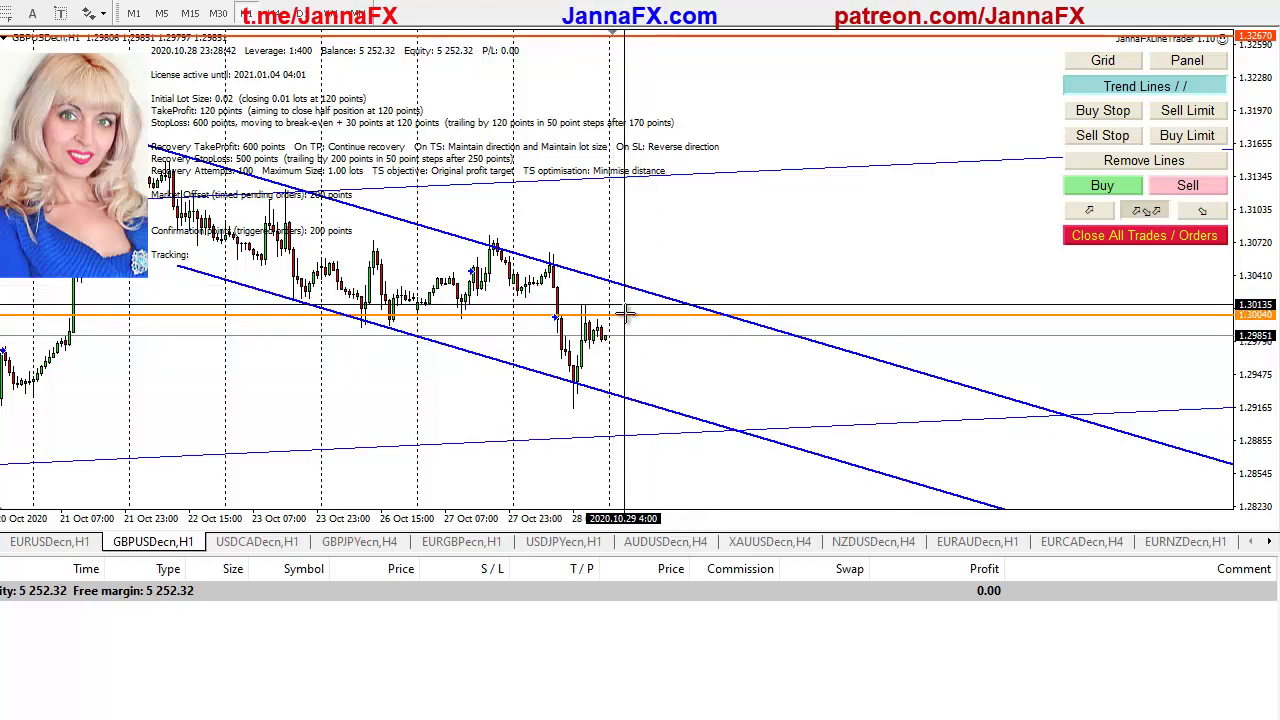
mouse_move(639, 300)
mouse_down()
mouse_move(638, 315)
mouse_move(662, 251)
mouse_move(648, 213)
mouse_move(642, 320)
mouse_up()
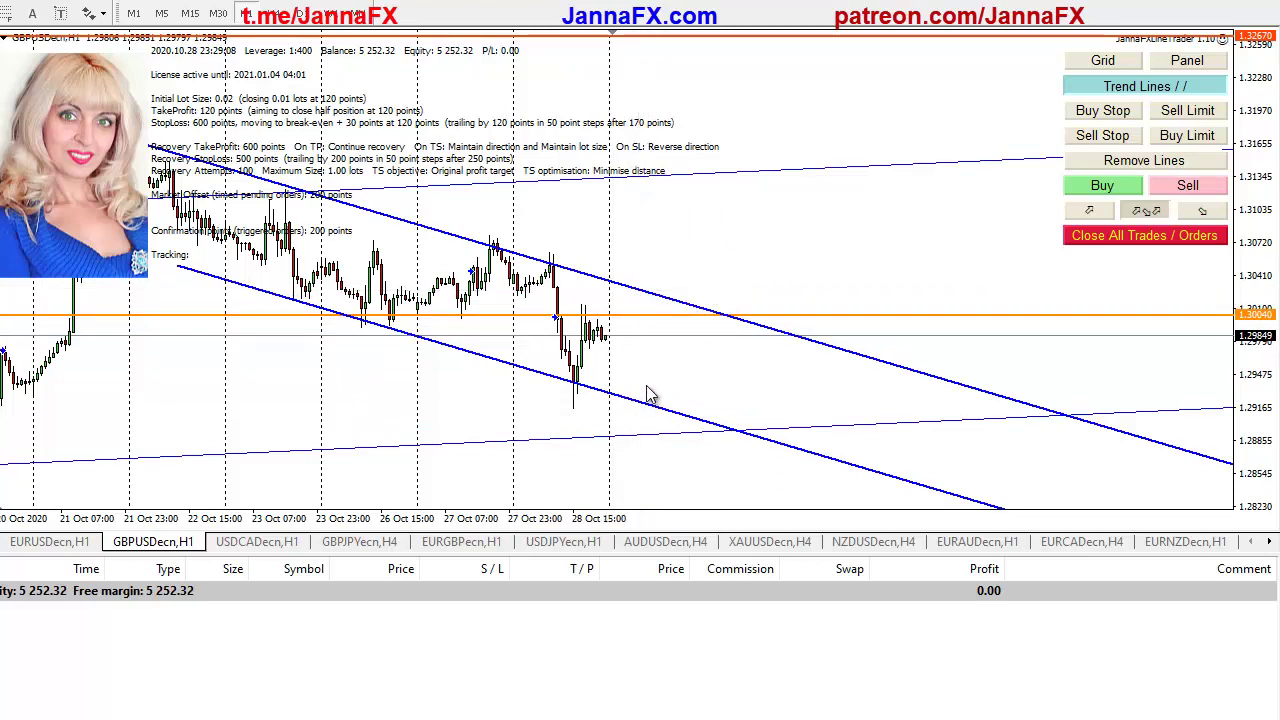
Show the USDCAD H1 chart and examine the breakout above the rising orange channel
click(256, 542)
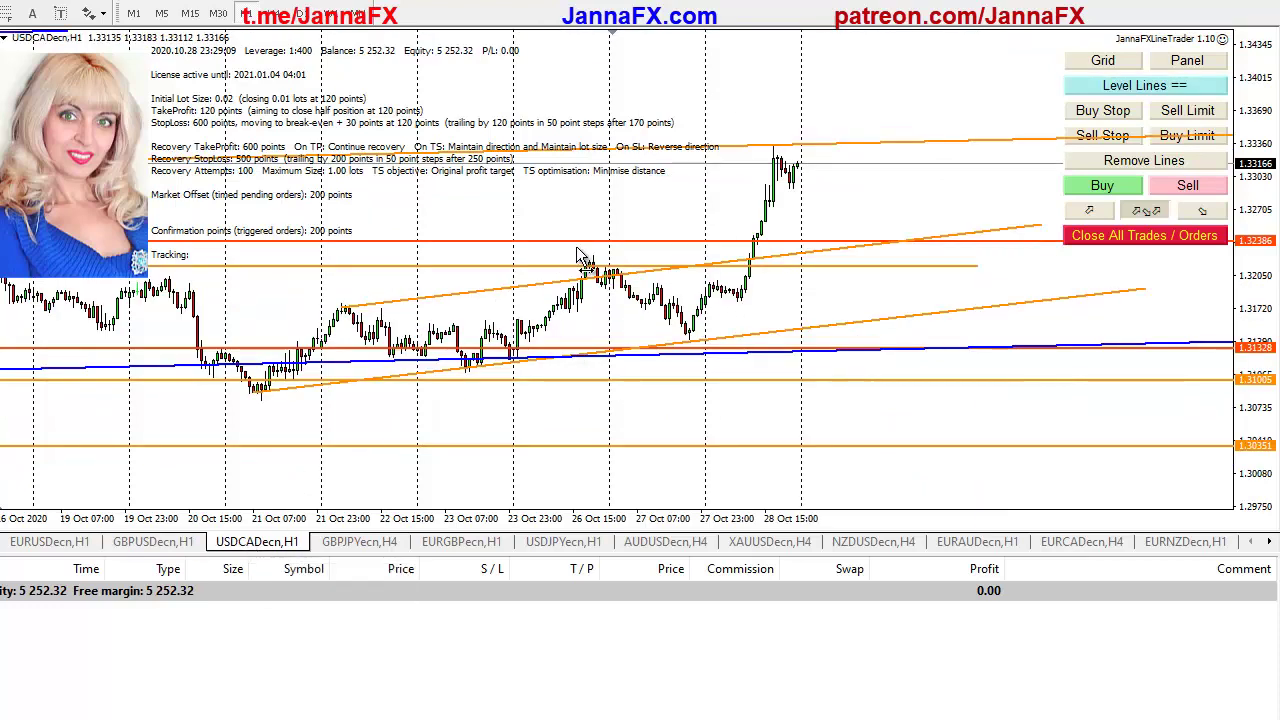
scroll(560, 300, down, 3)
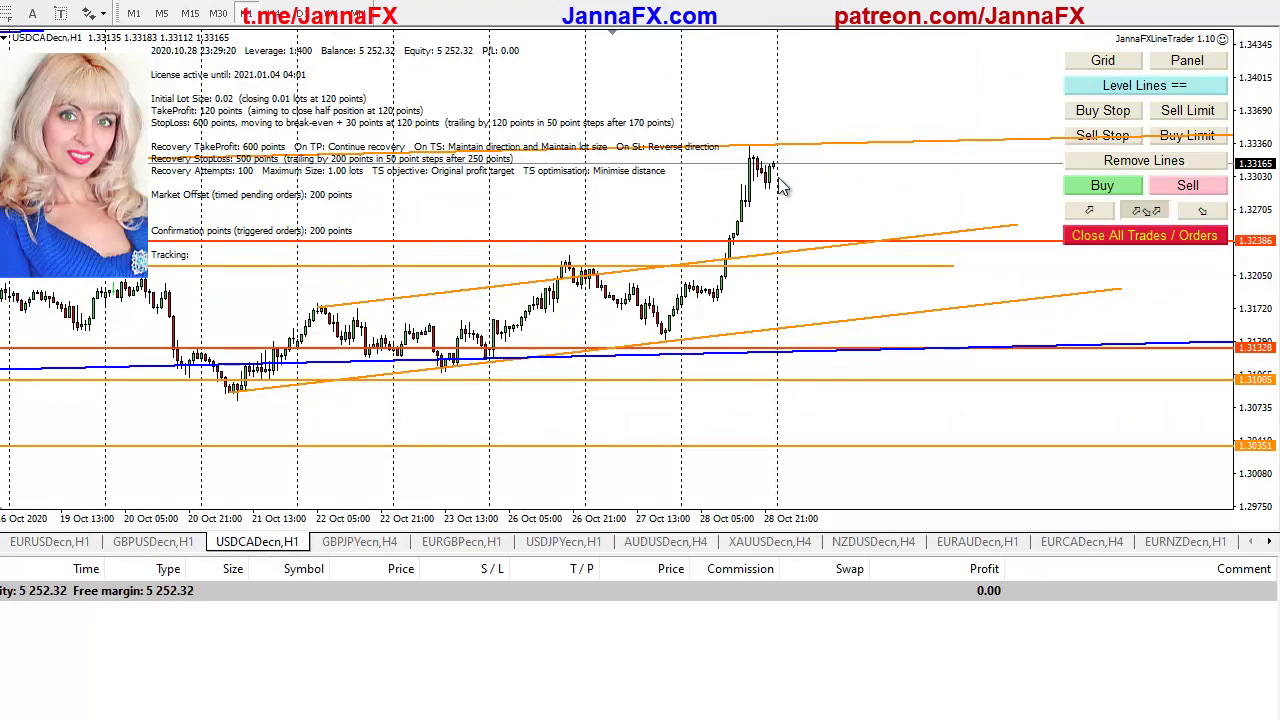
drag(524, 300, 663, 345)
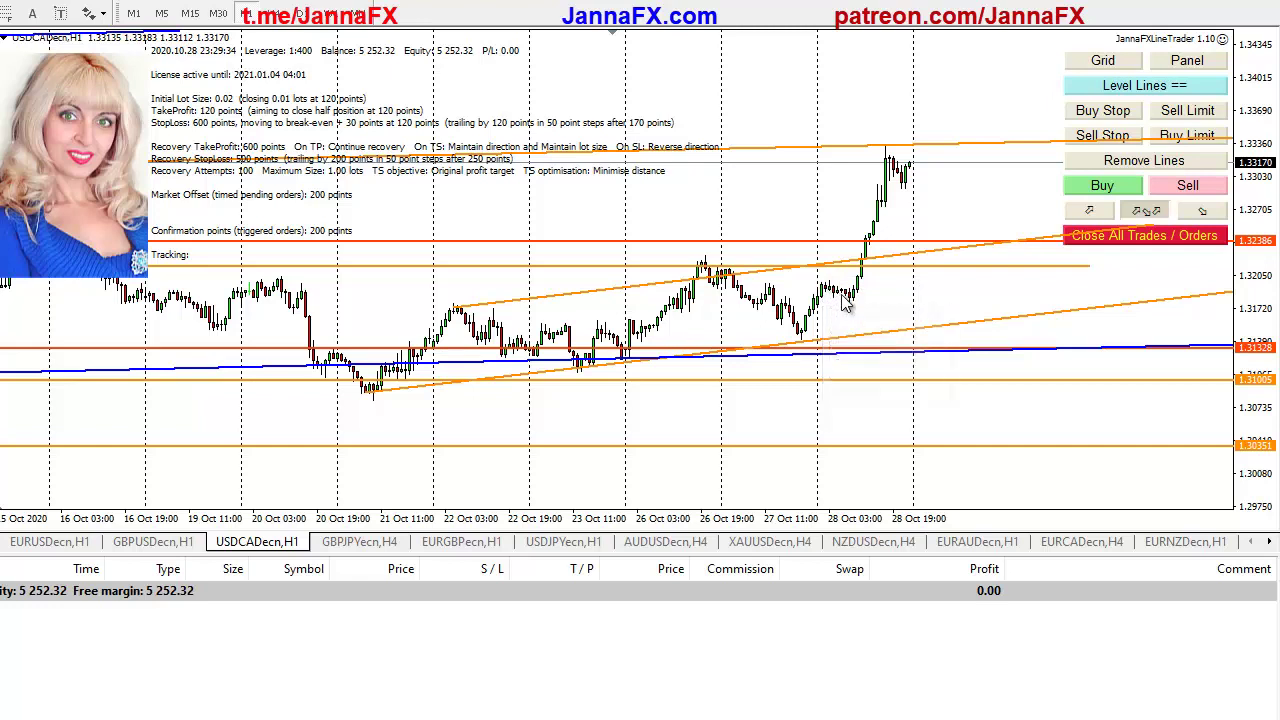
Check the time at the start of the 28 October USDCAD rally, then examine the rally up to the upper orange trend line
mouse_move(855, 310)
middle_click(855, 310)
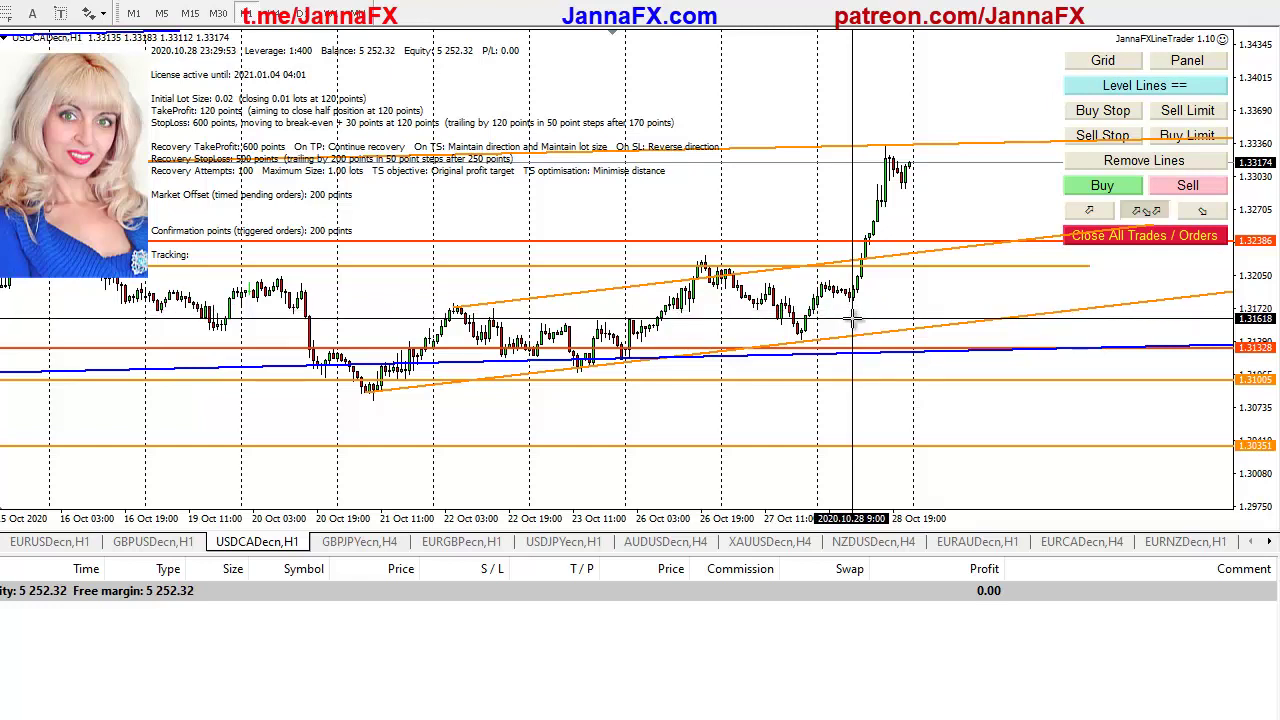
click(856, 324)
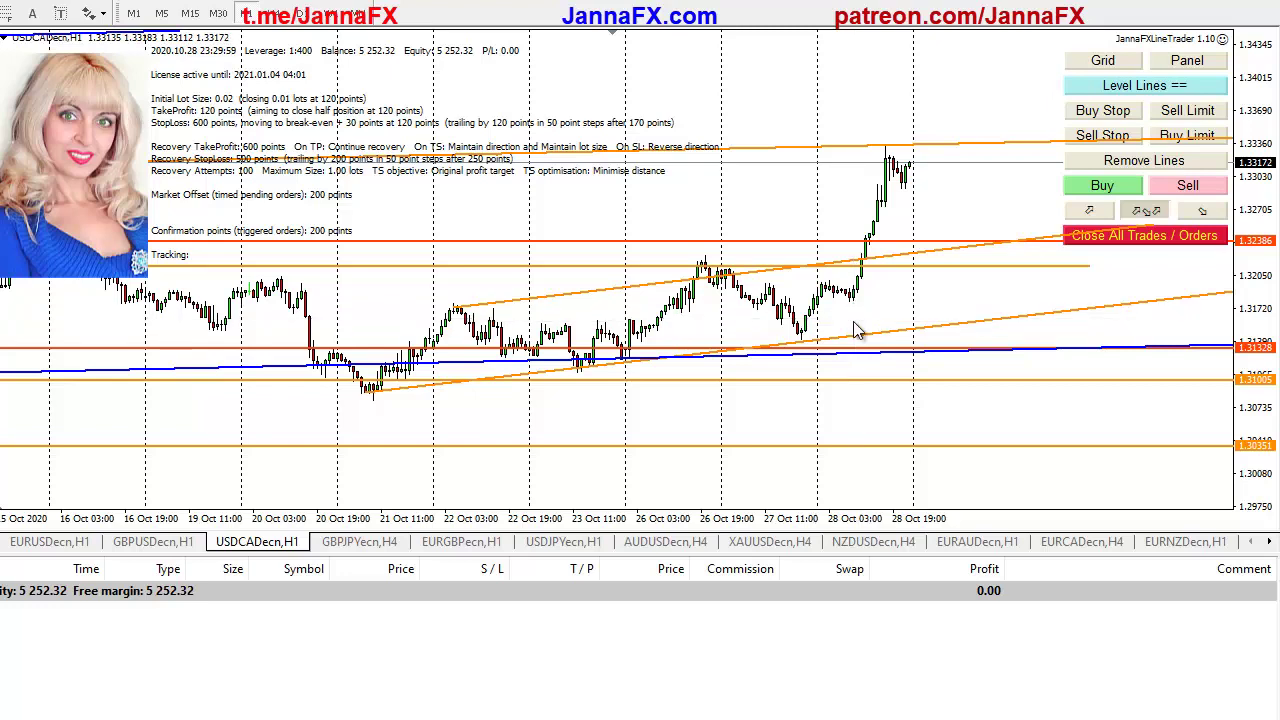
drag(1262, 300, 1262, 312)
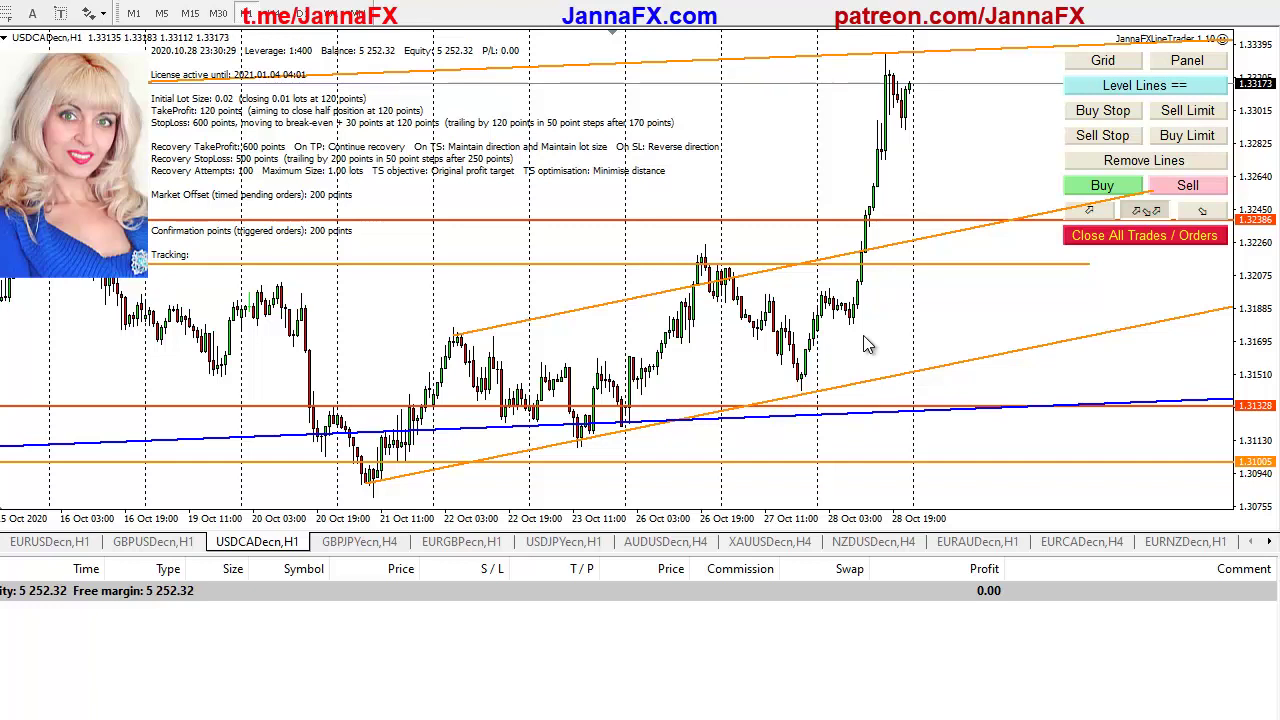
drag(1252, 318, 1263, 357)
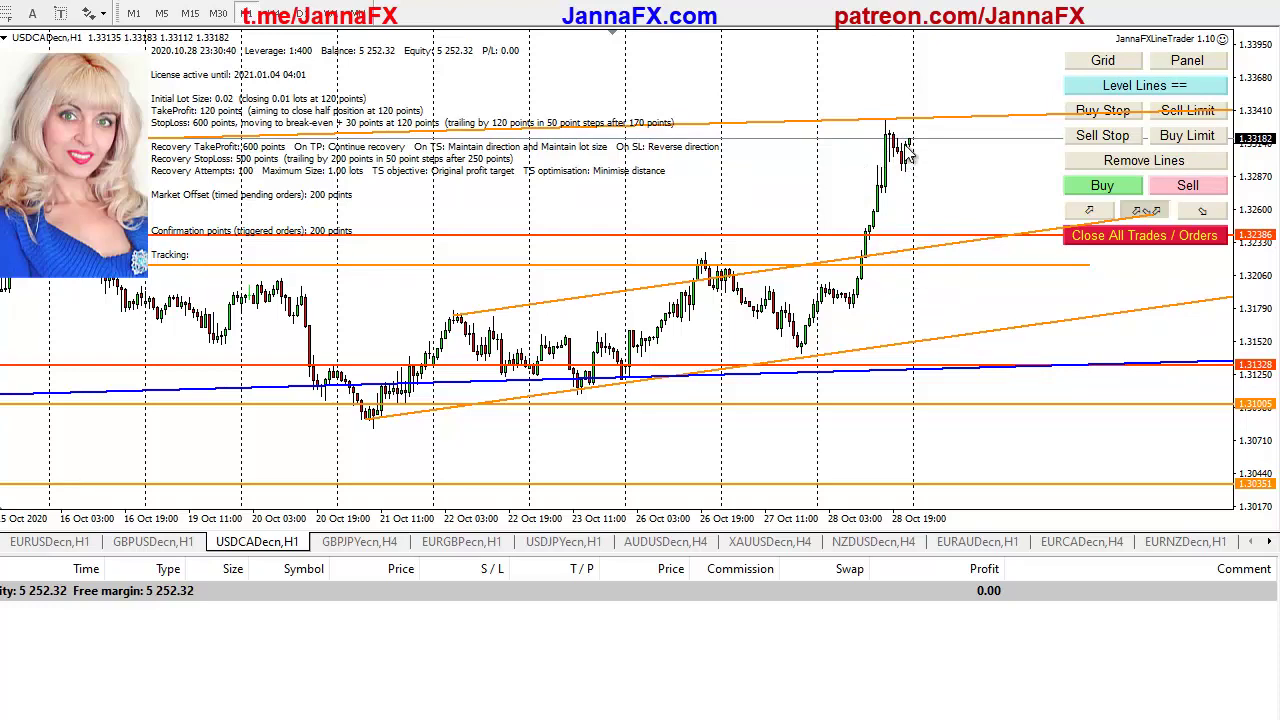
Set the USDCAD chart to H4 and examine the rally against the upper orange trend line and earlier price history
click(274, 12)
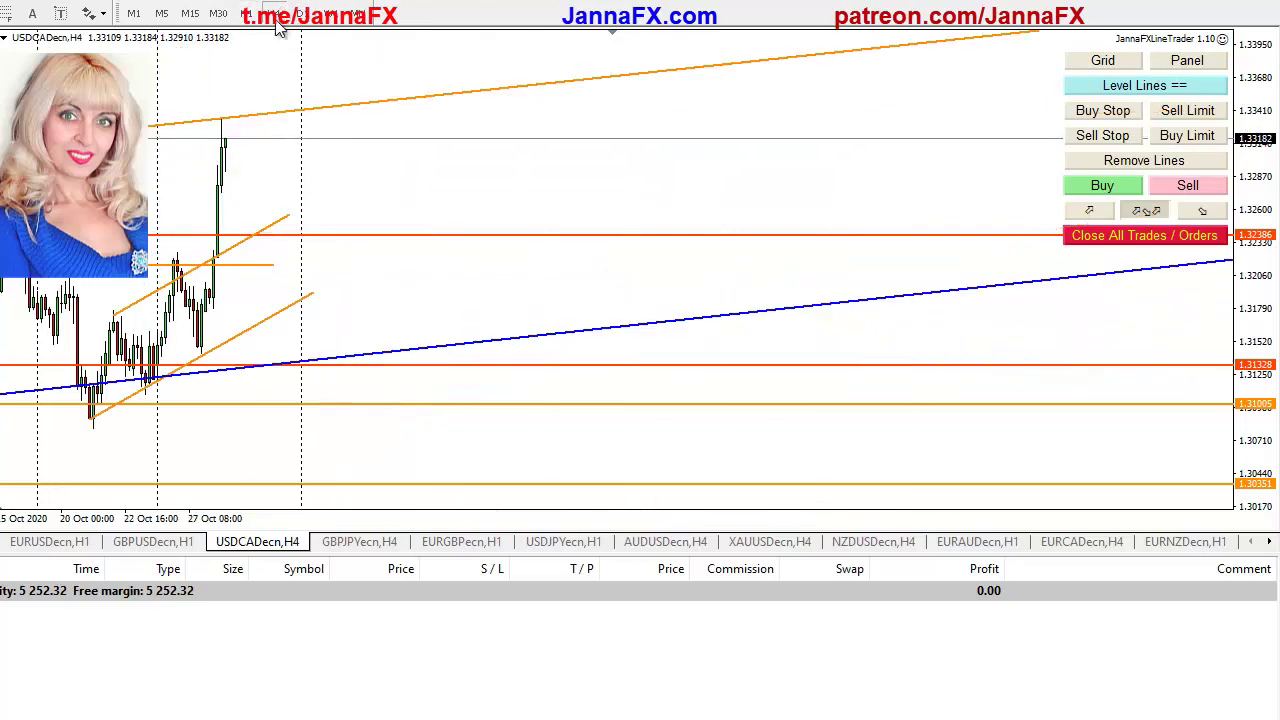
scroll(350, 165, up, 20)
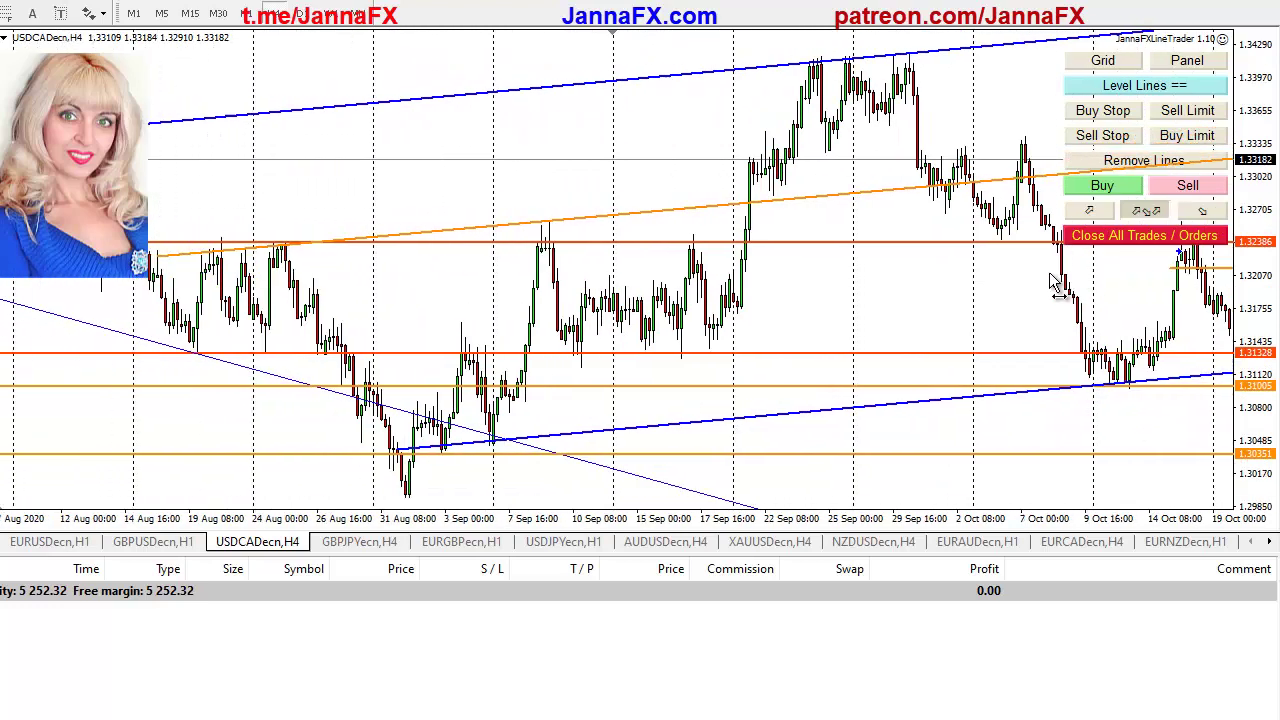
scroll(794, 326, down, 15)
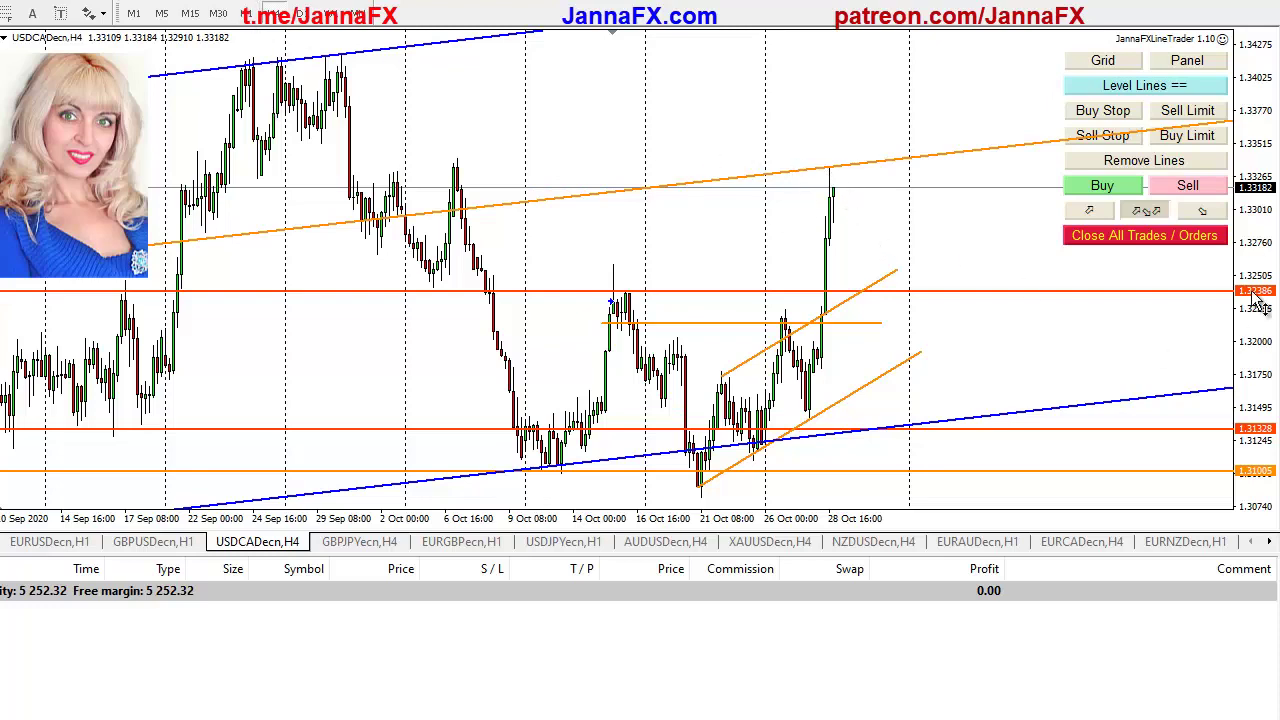
drag(1266, 257, 1250, 400)
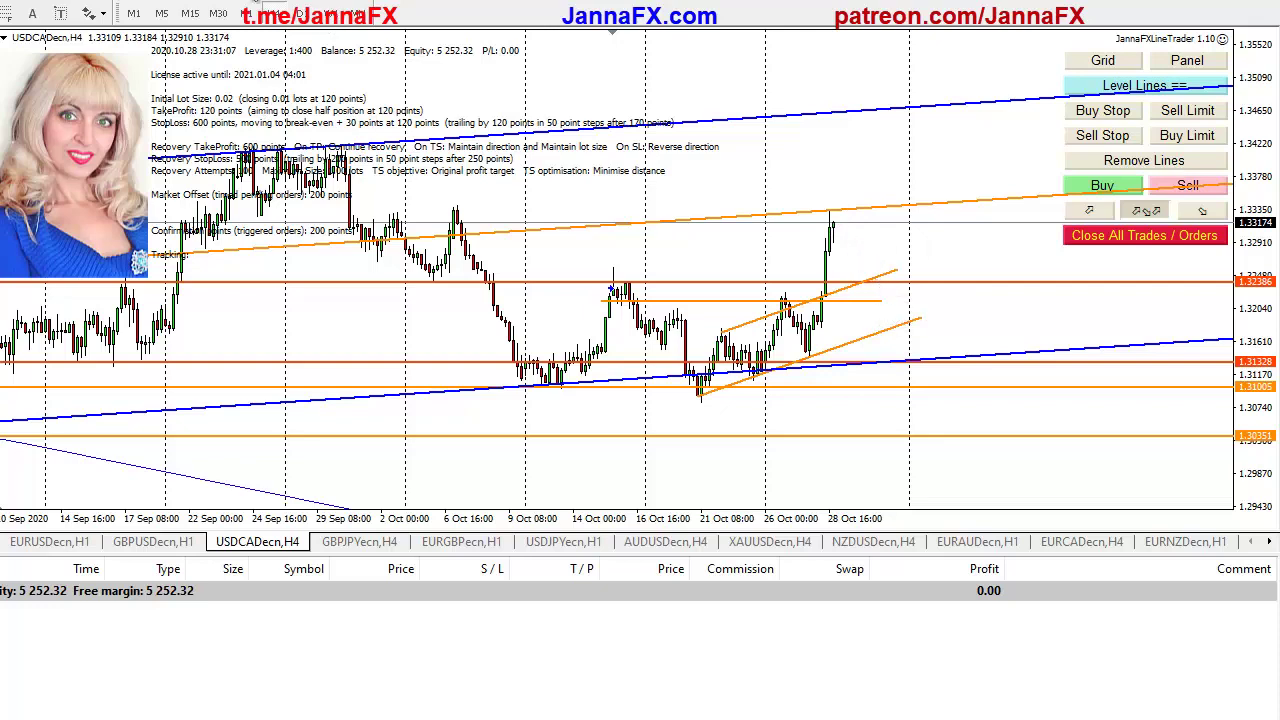
Return USDCAD to H1, enlarge the price scale and review the latest candles under the upper orange trend line
click(244, 16)
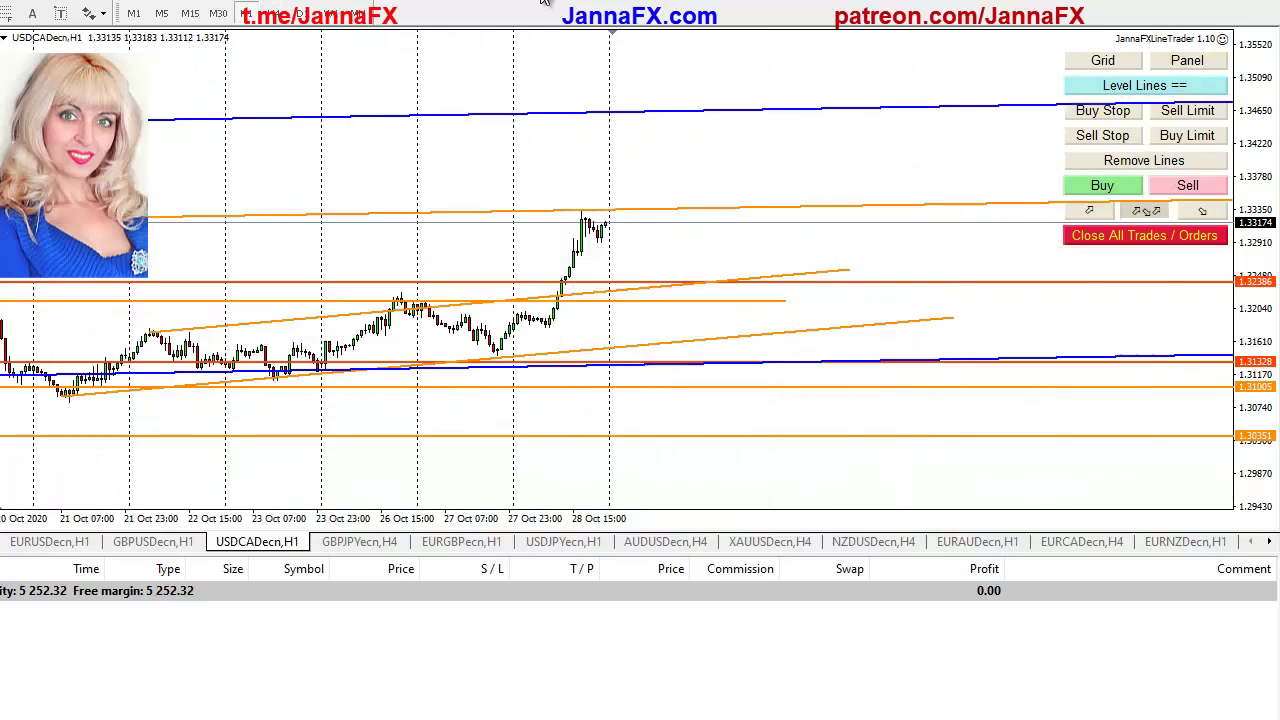
drag(1262, 264, 1262, 336)
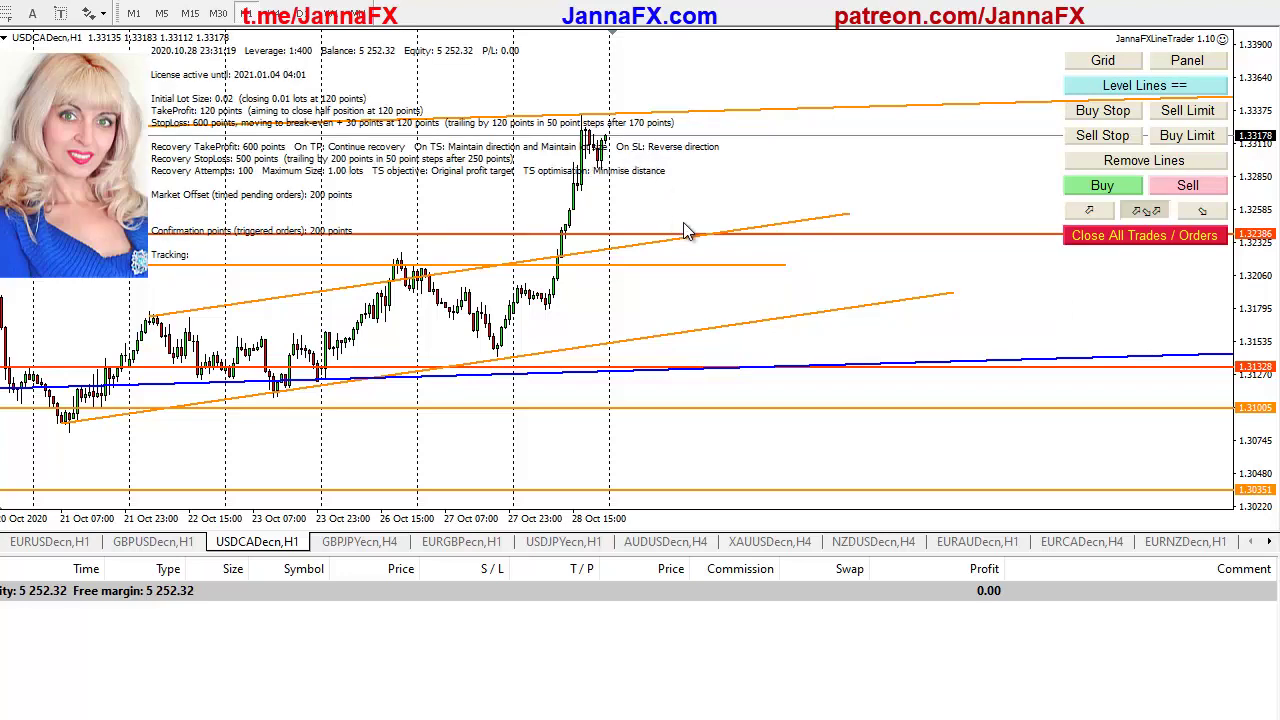
drag(598, 185, 798, 210)
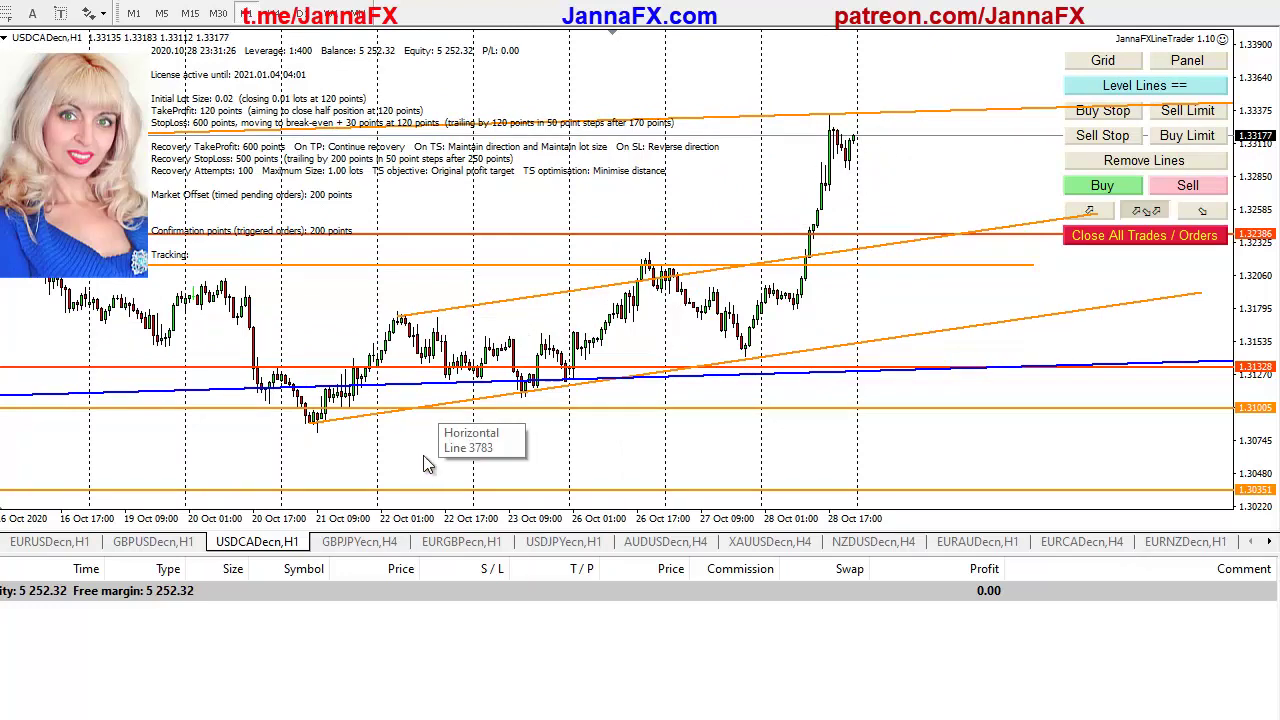
Show the GBPJPY chart and examine the latest fall and the orange rectangle on H4 and H1
click(378, 546)
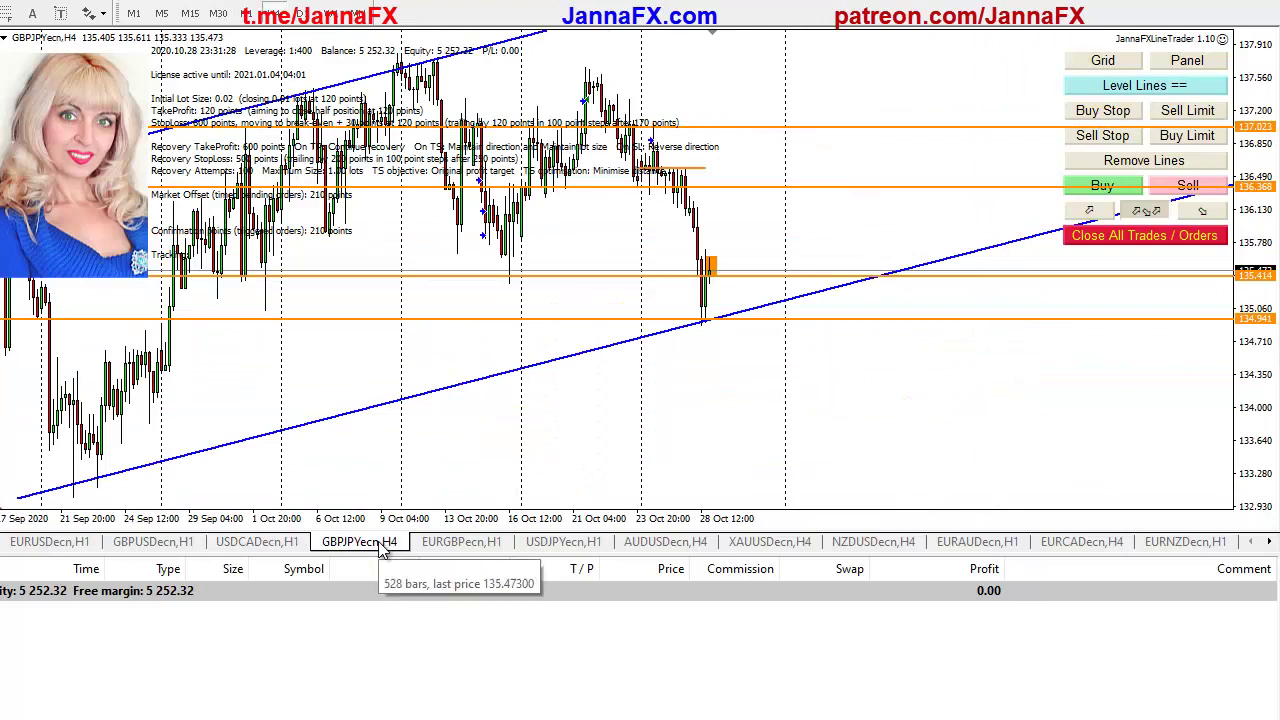
drag(366, 330, 503, 297)
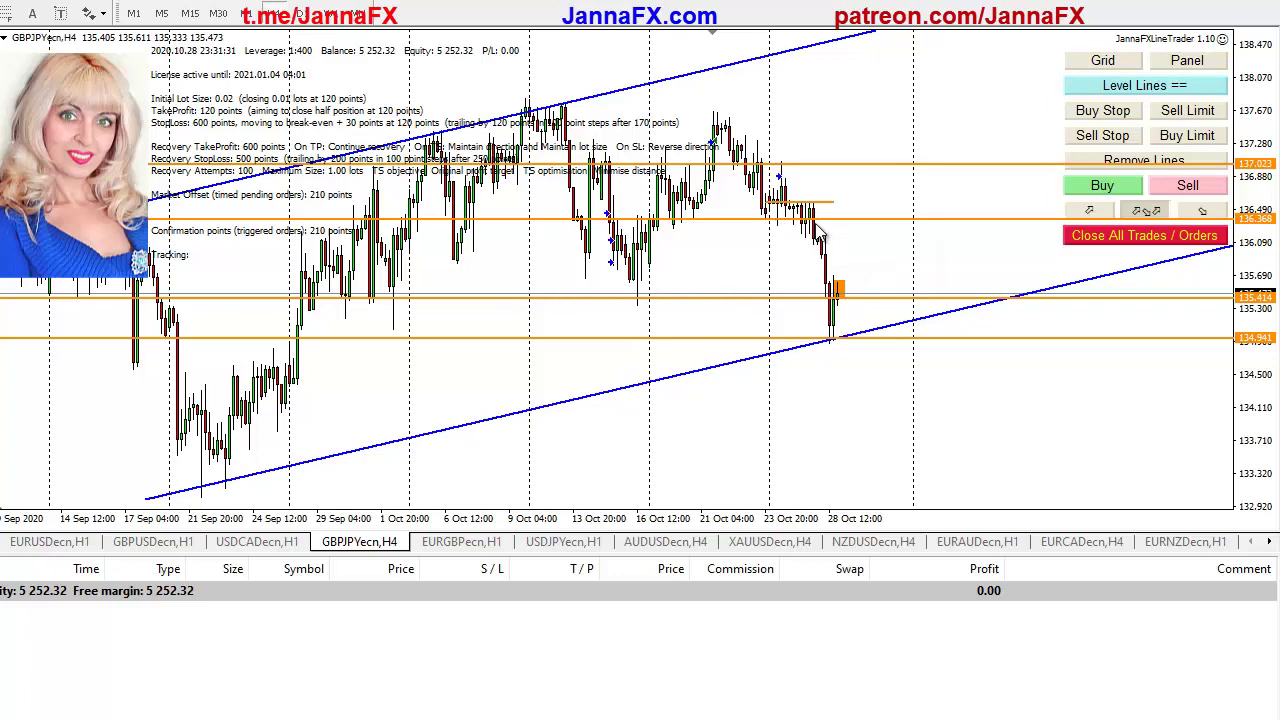
click(256, 19)
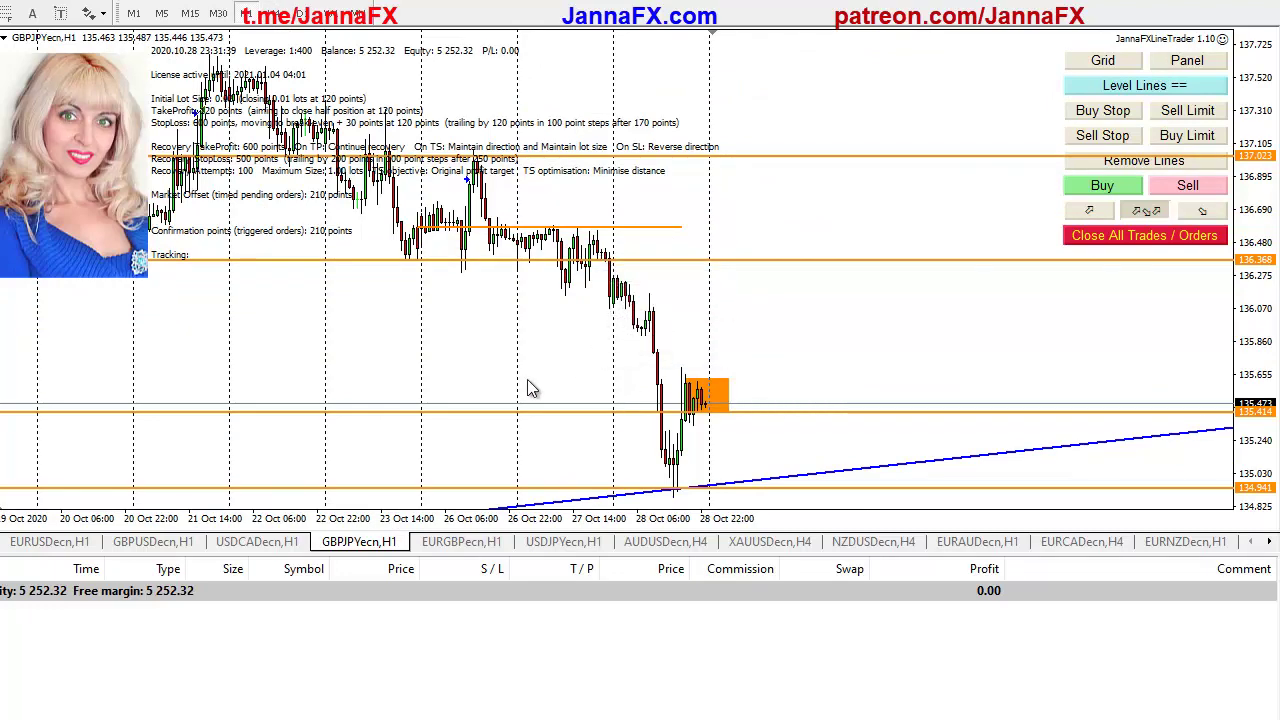
drag(540, 362, 649, 358)
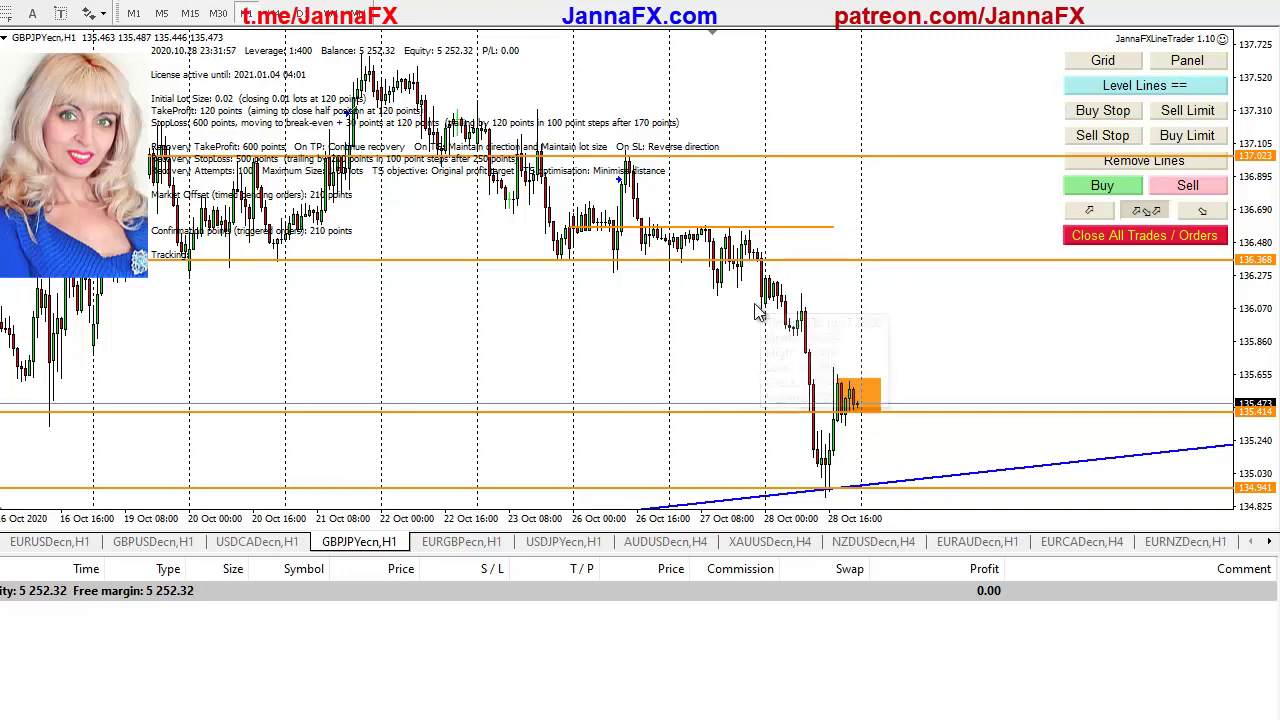
drag(737, 315, 831, 323)
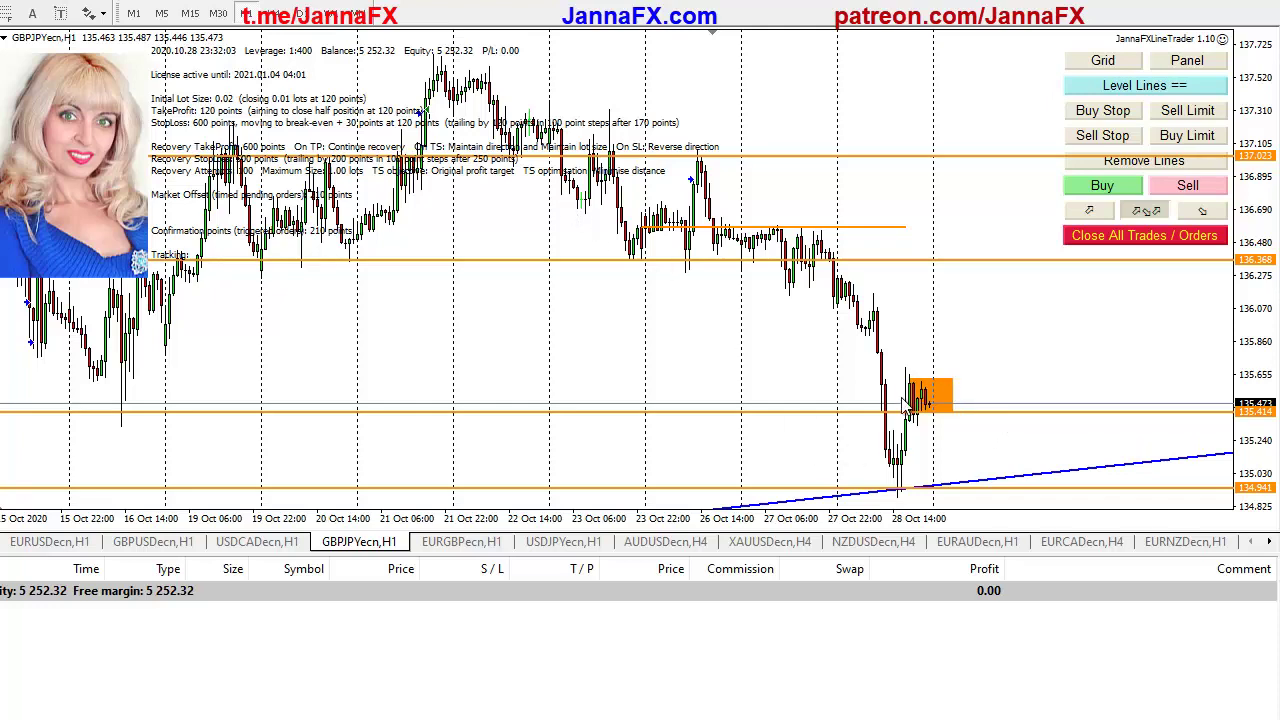
drag(1028, 371, 891, 346)
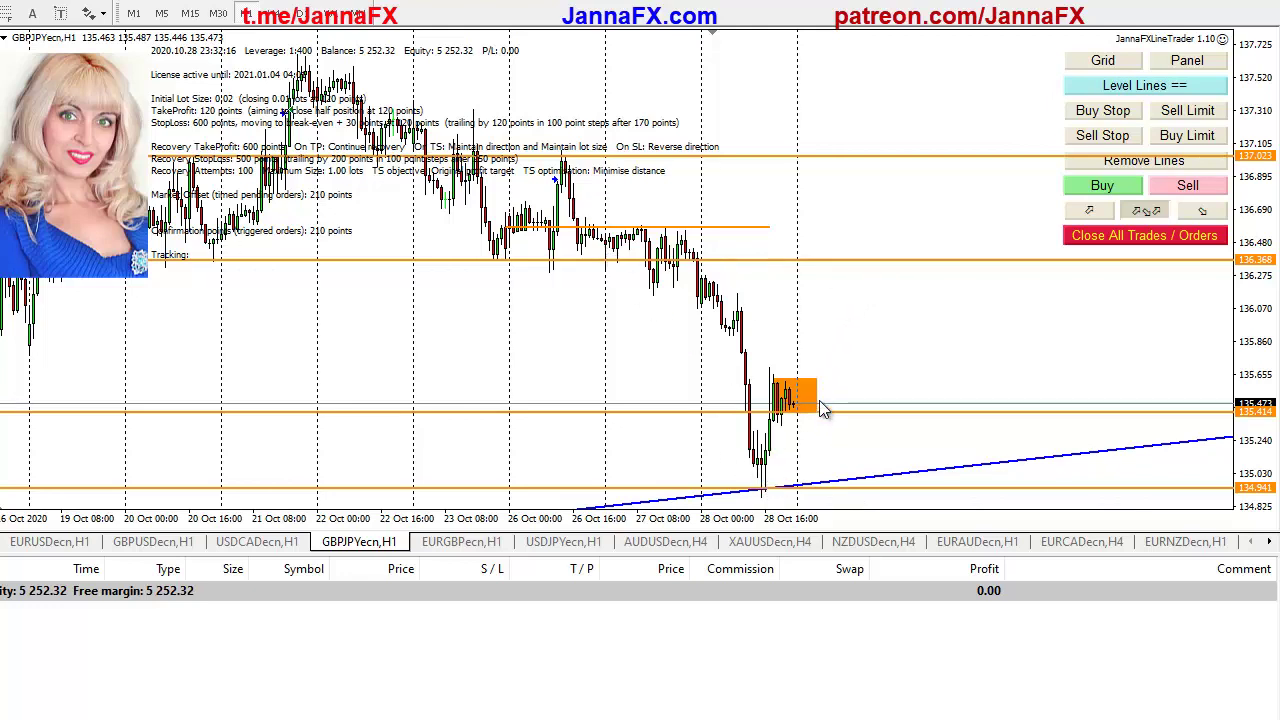
Set GBPJPY back to H4 and examine the price at the lower line of the rising blue channel
click(272, 12)
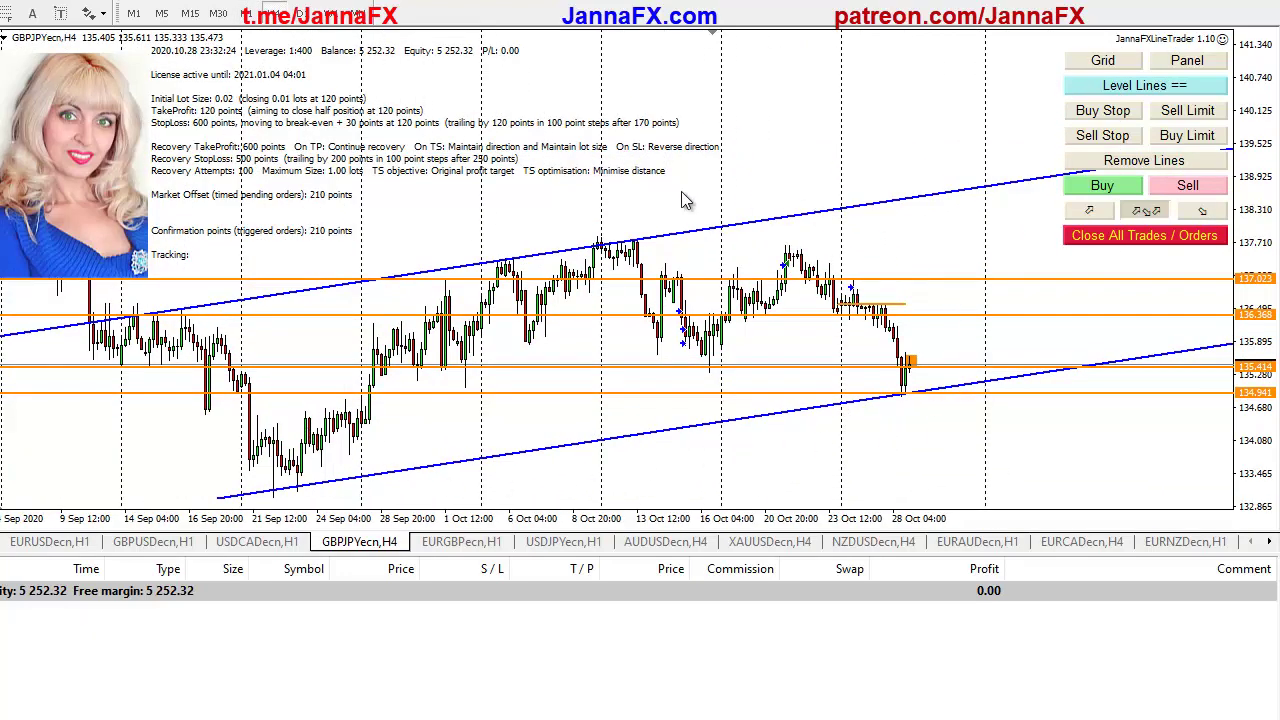
drag(932, 425, 838, 419)
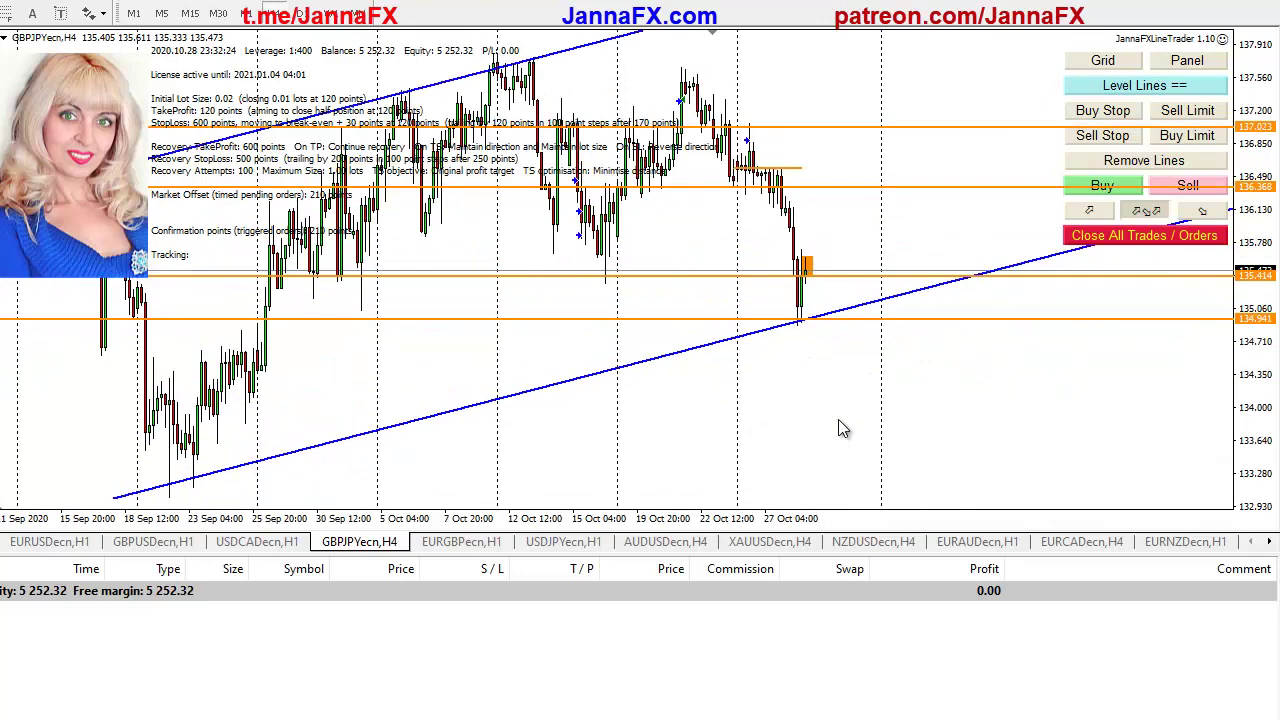
mouse_move(811, 277)
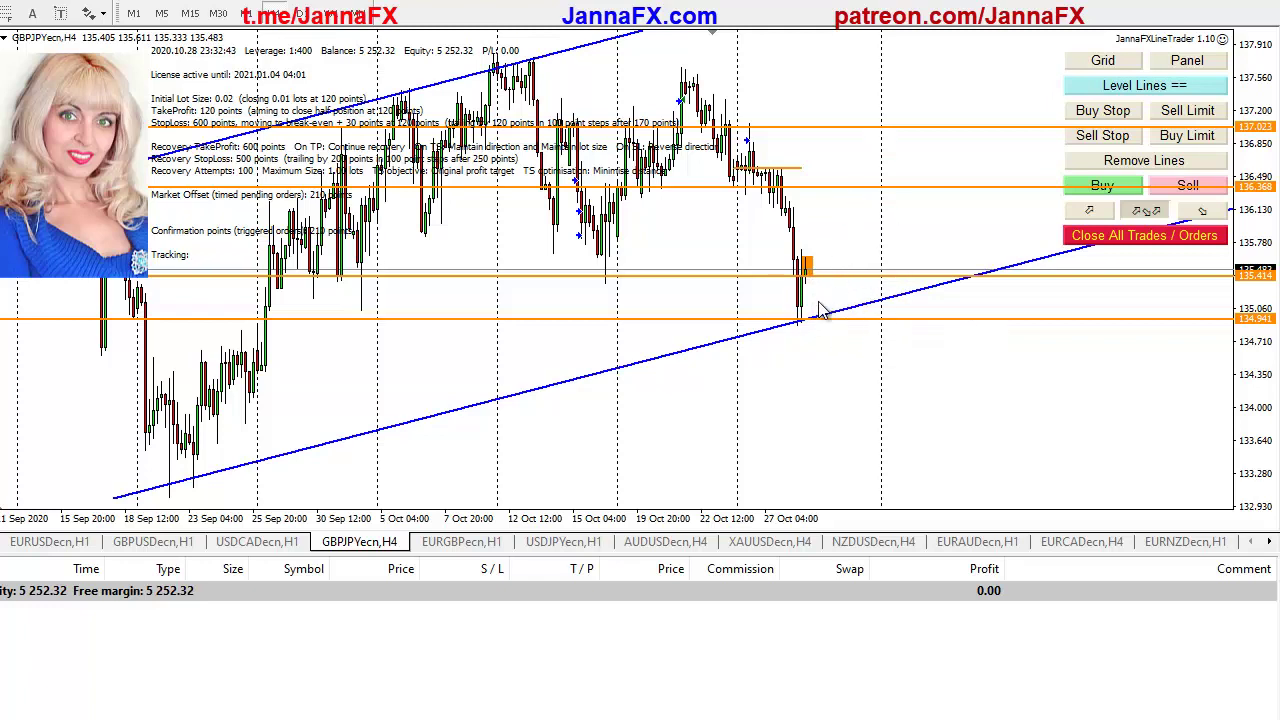
scroll(834, 394, down, 2)
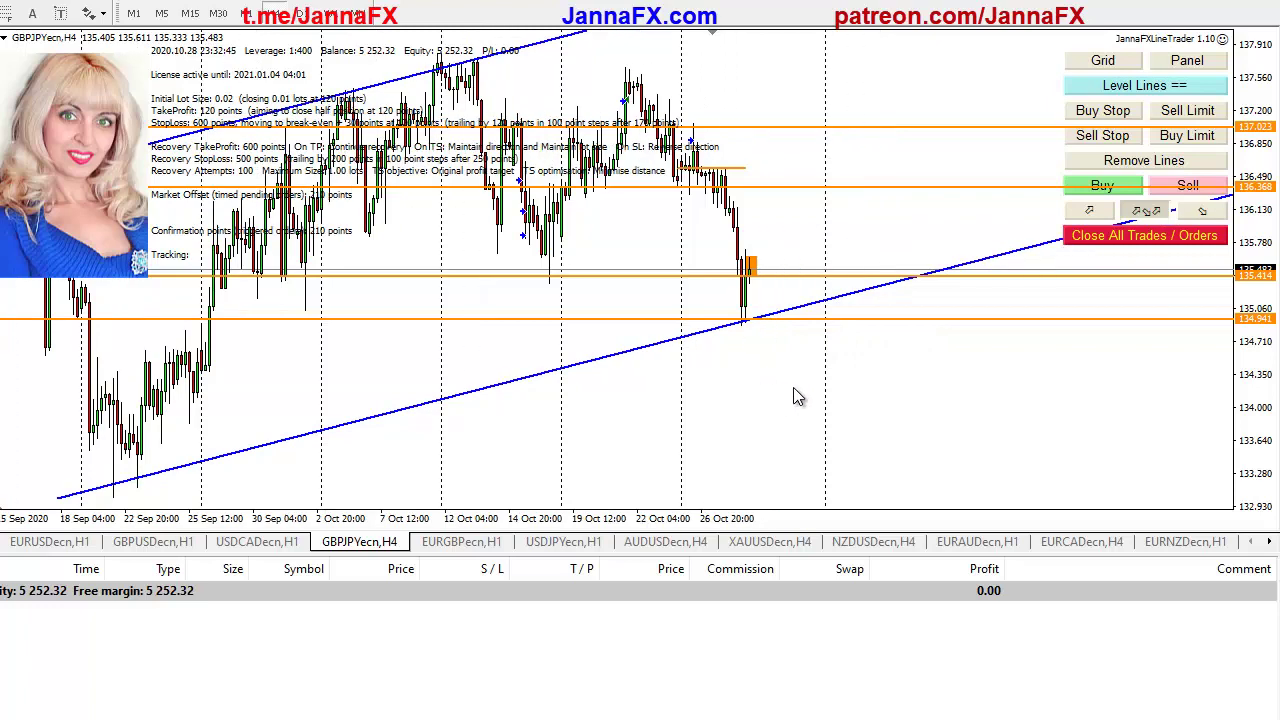
drag(1257, 330, 1252, 422)
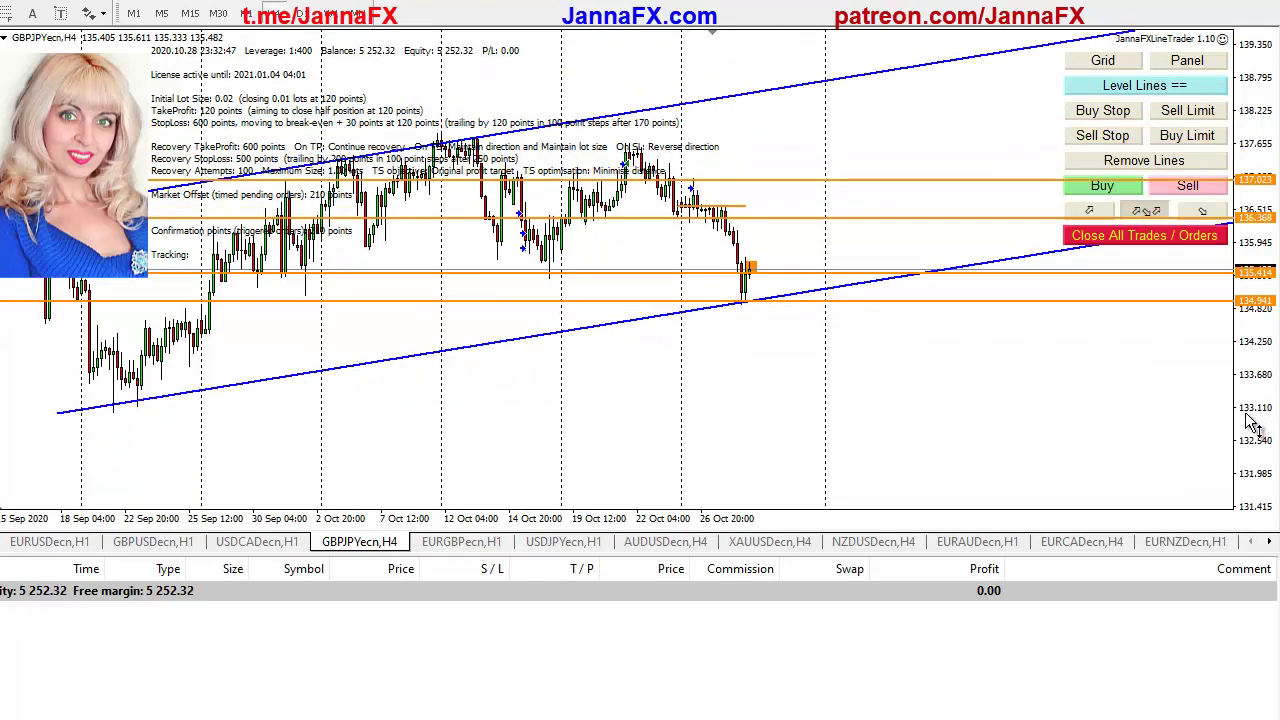
drag(786, 257, 880, 271)
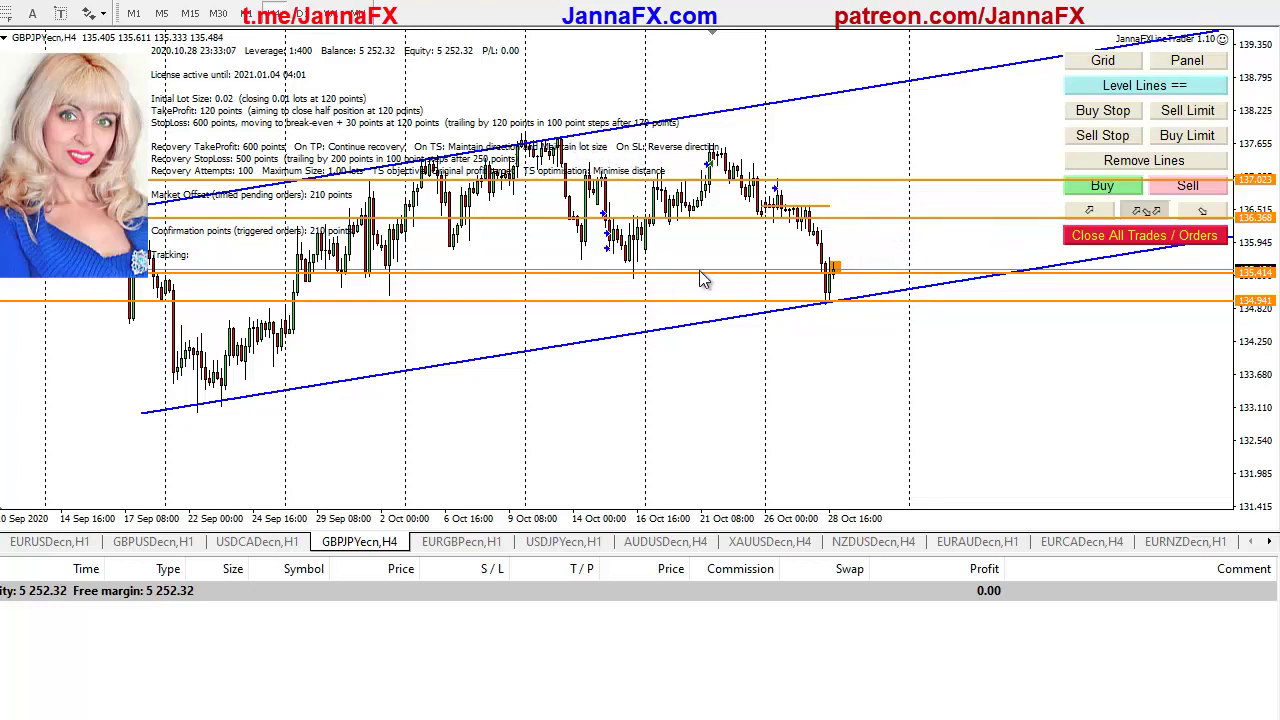
drag(574, 397, 434, 299)
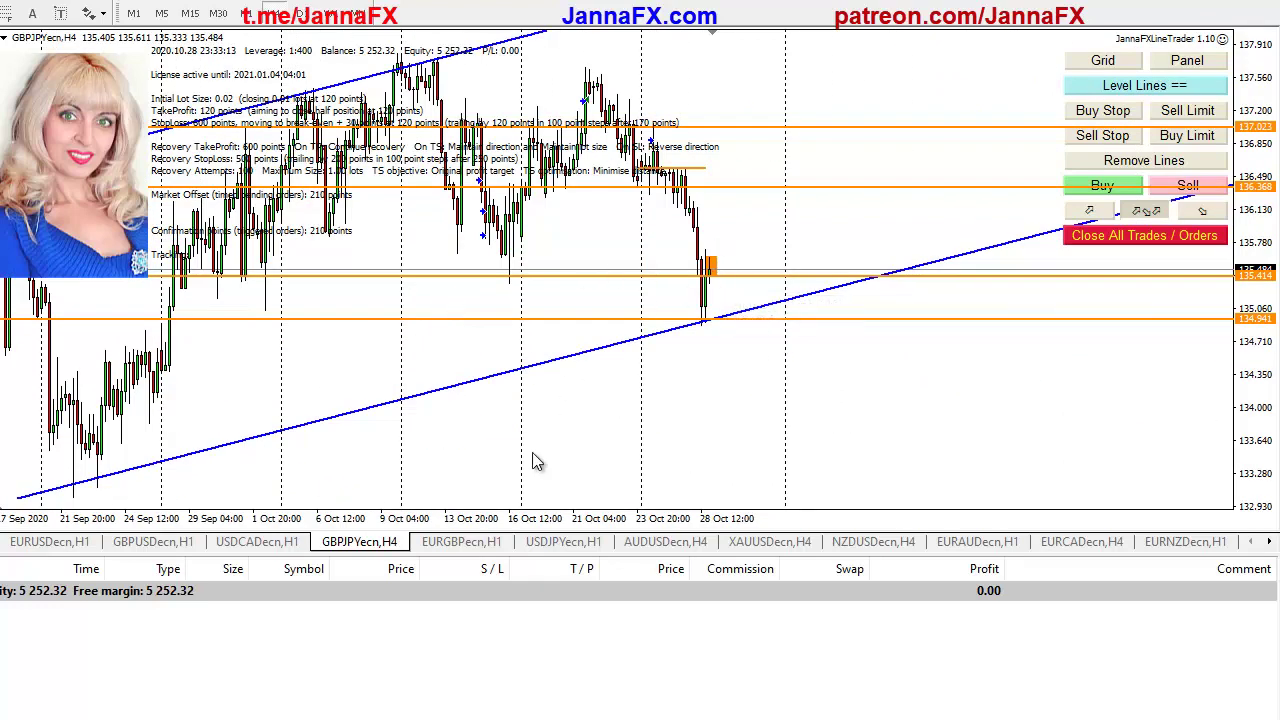
Show the EURGBP H1 chart with a compressed price scale and examine the candles around the falling orange trend lines
click(465, 543)
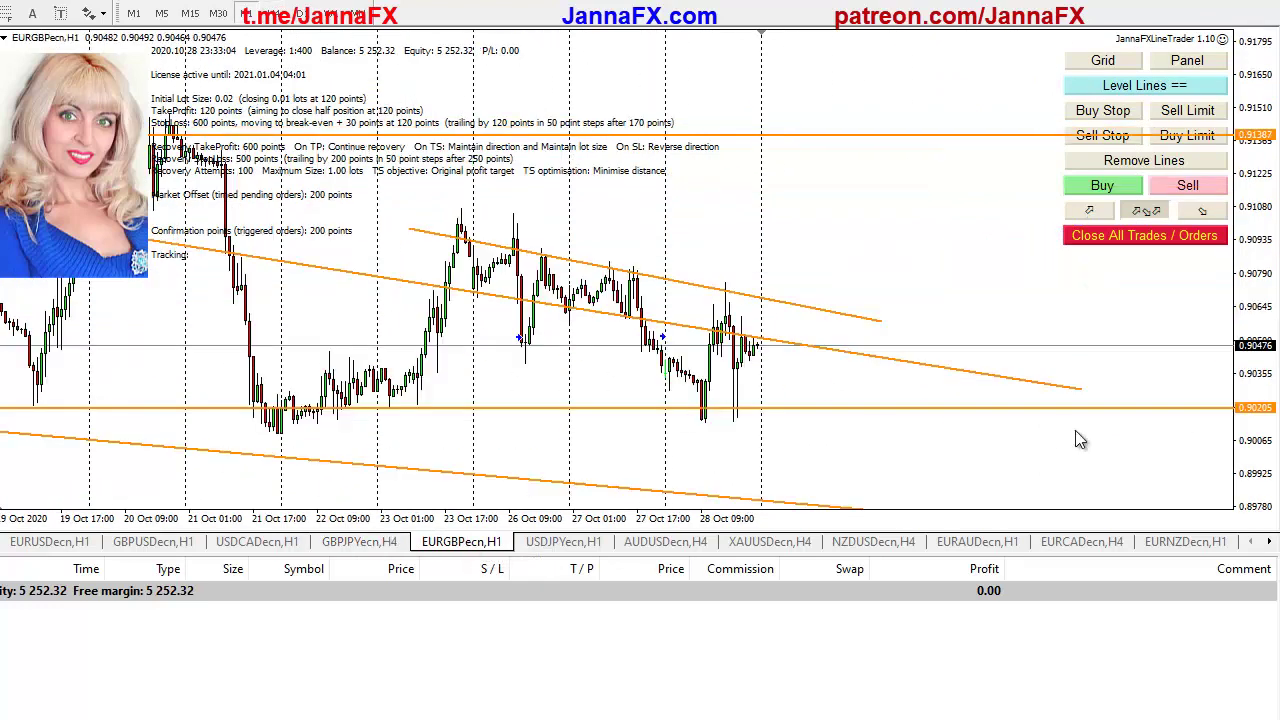
drag(1262, 300, 1250, 365)
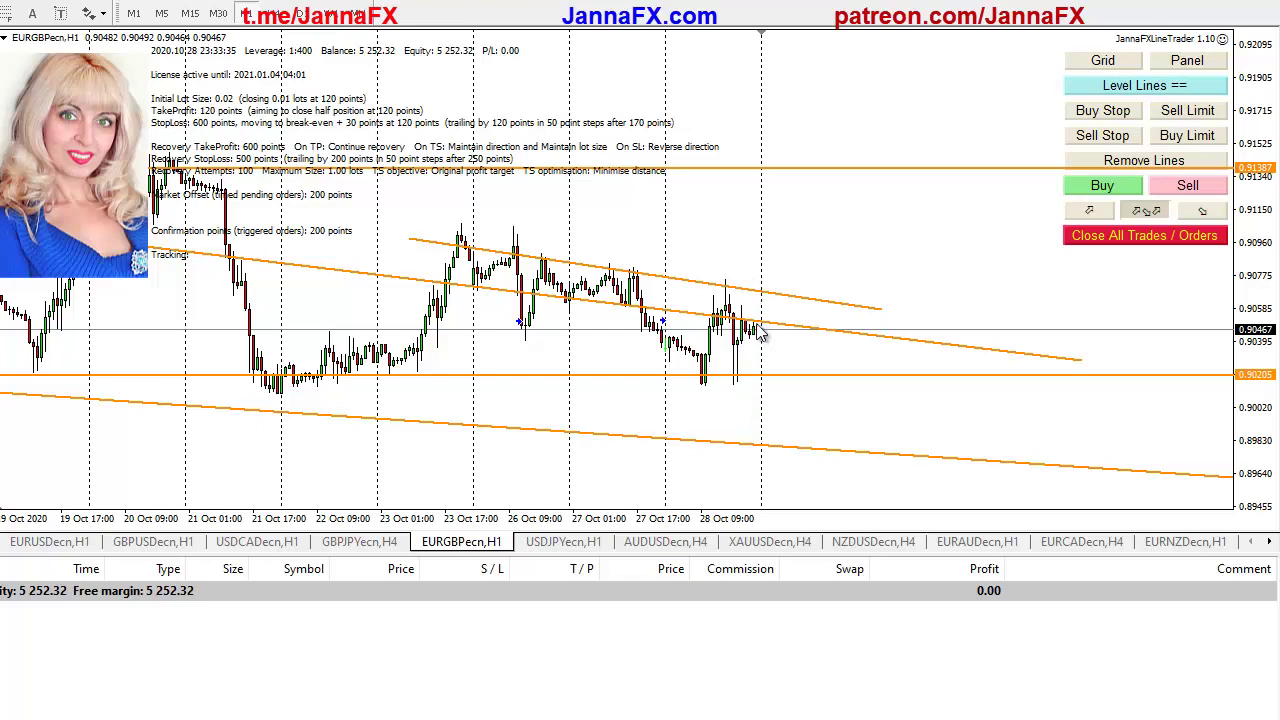
mouse_move(758, 334)
drag(476, 357, 430, 298)
Set EURGBP to H4 and examine the falling orange channel and the 0.90205 line with a compressed price scale
click(278, 16)
drag(337, 83, 460, 190)
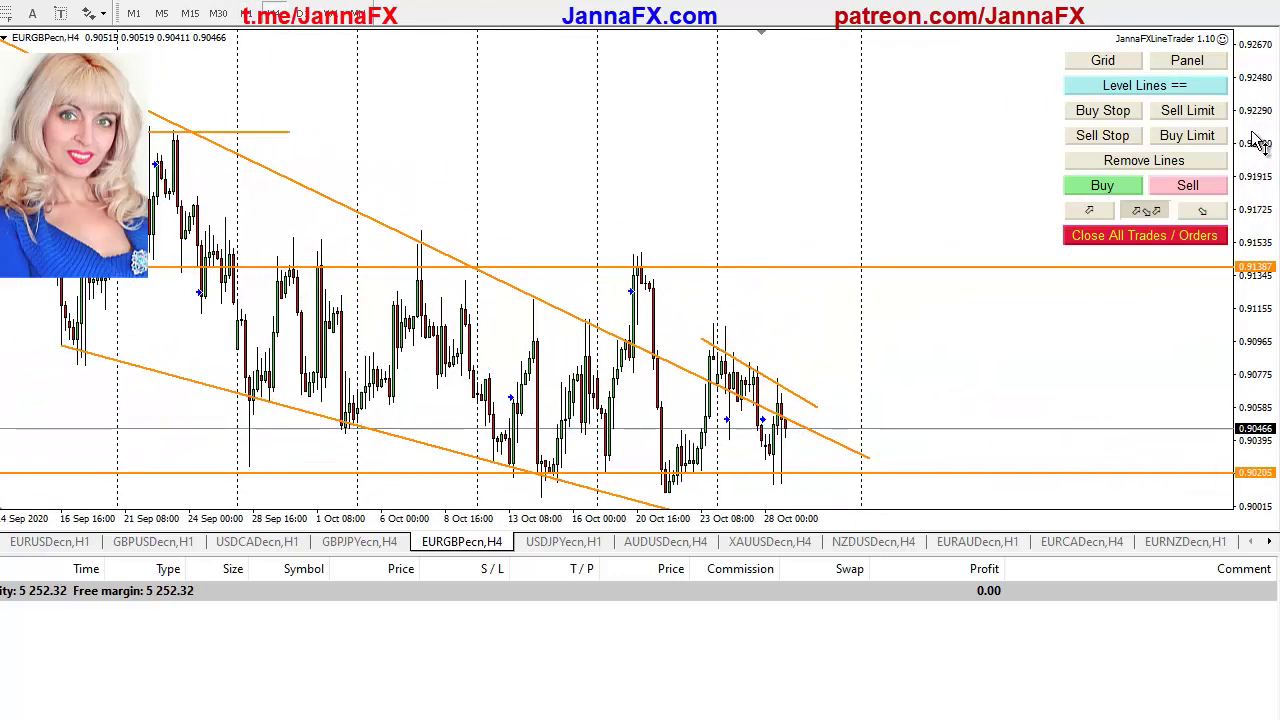
drag(1257, 140, 1251, 306)
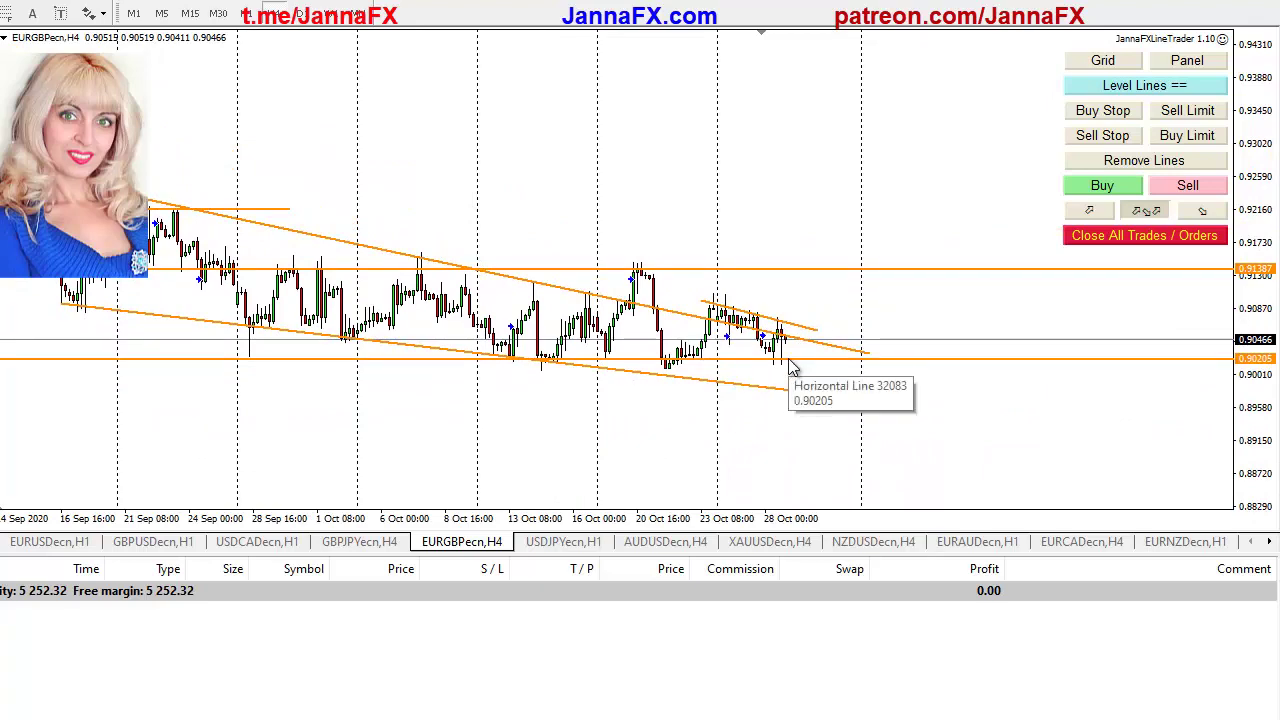
drag(686, 223, 777, 229)
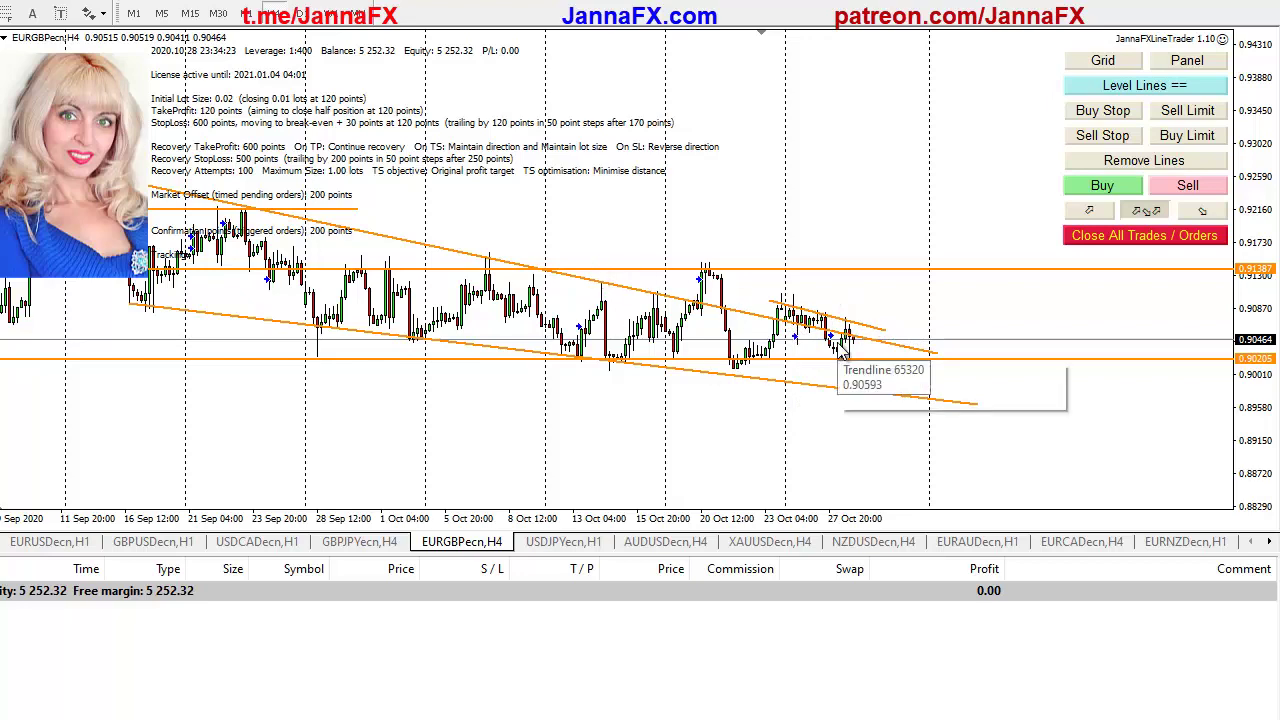
drag(688, 419, 808, 376)
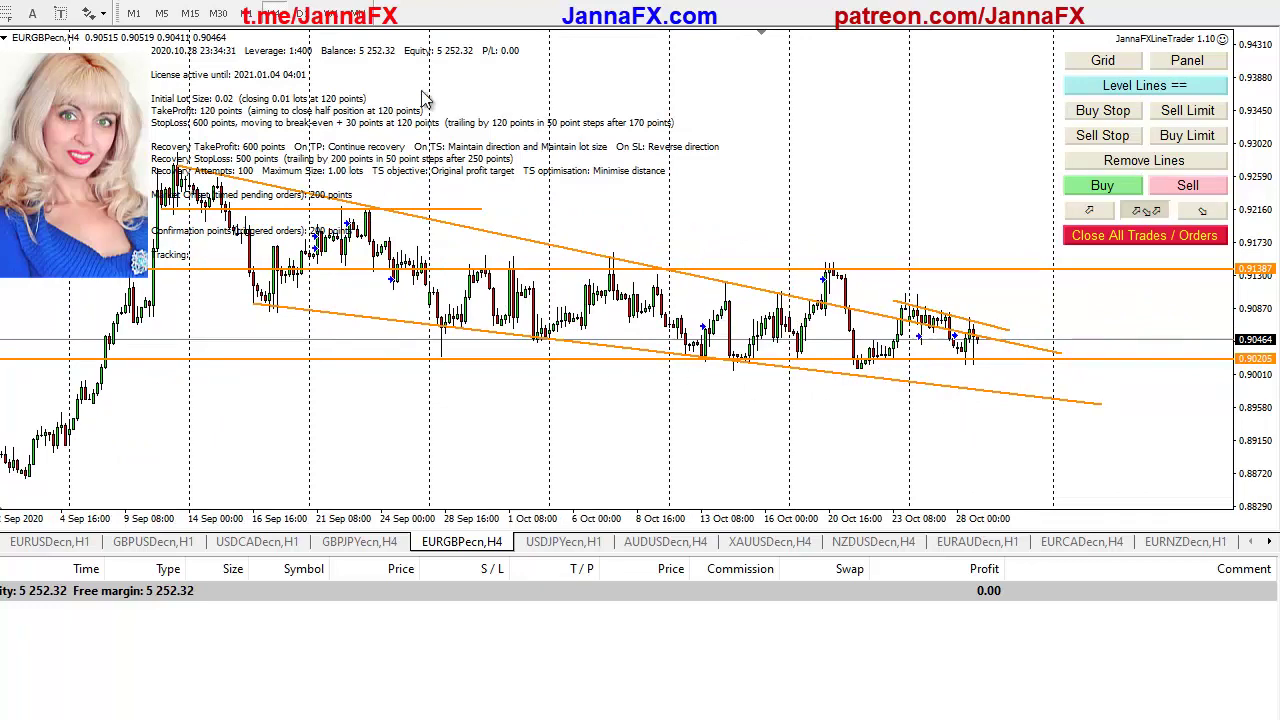
Check EURGBP on the Daily timeframe, then return it to H4 and review the latest candles above the 0.90205 line
click(300, 16)
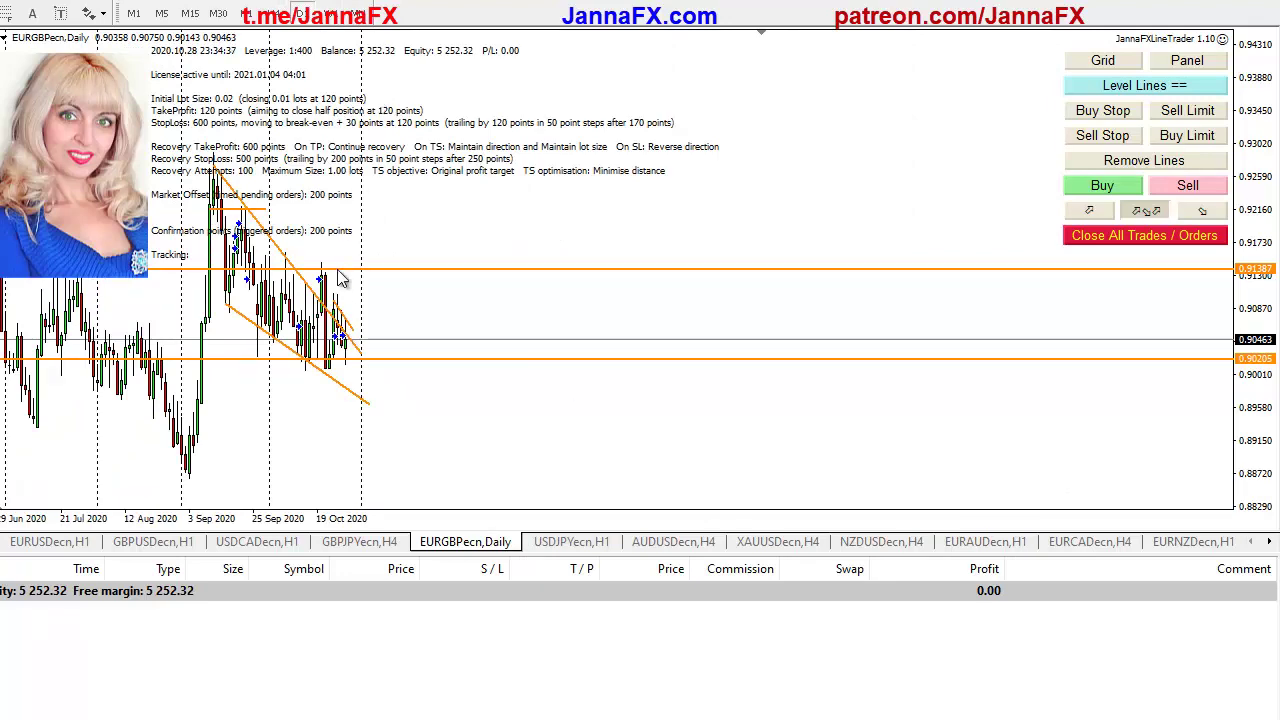
click(272, 13)
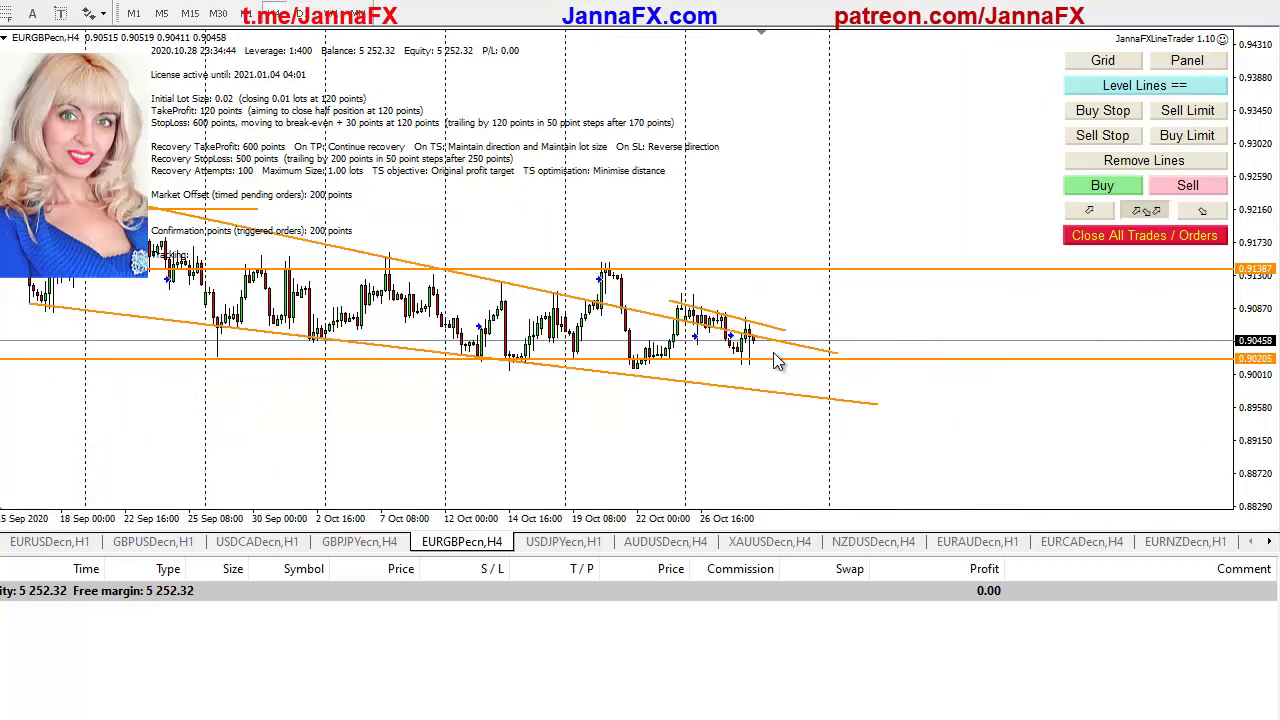
scroll(733, 280, up, 2)
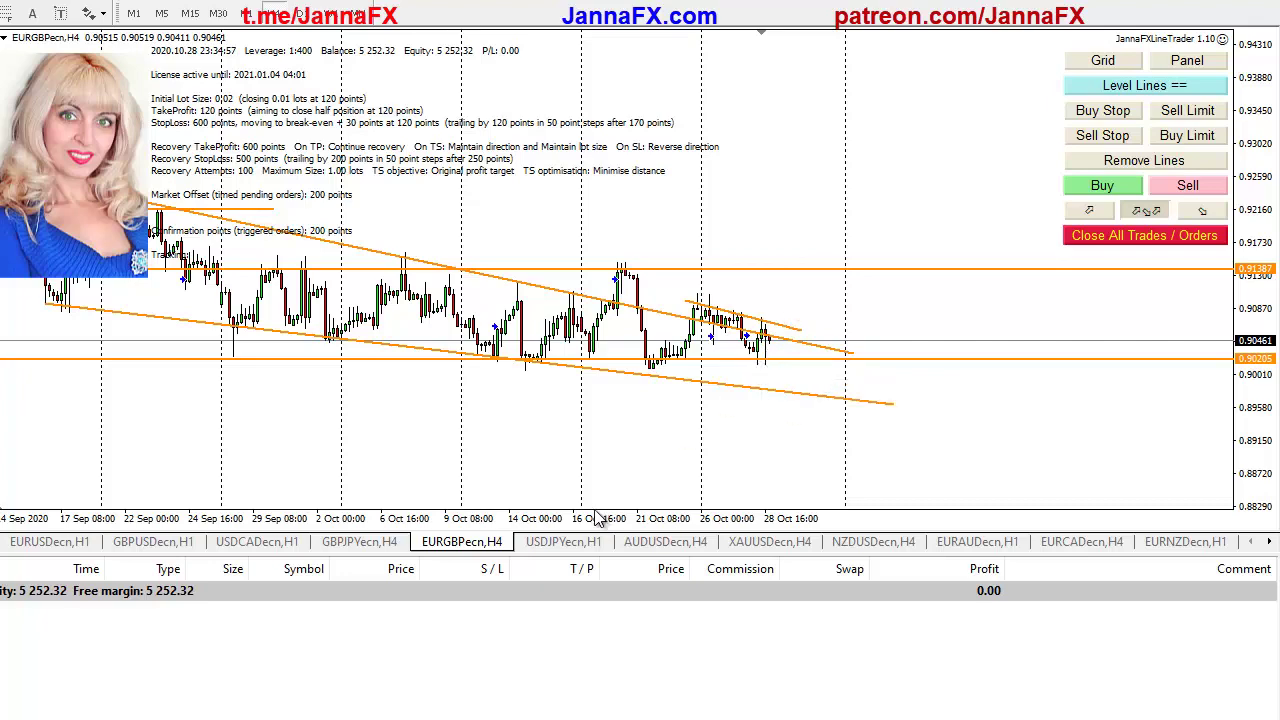
Show the USDJPY chart on H1, then H4, and examine current and earlier lows around the 104.111 line
click(576, 547)
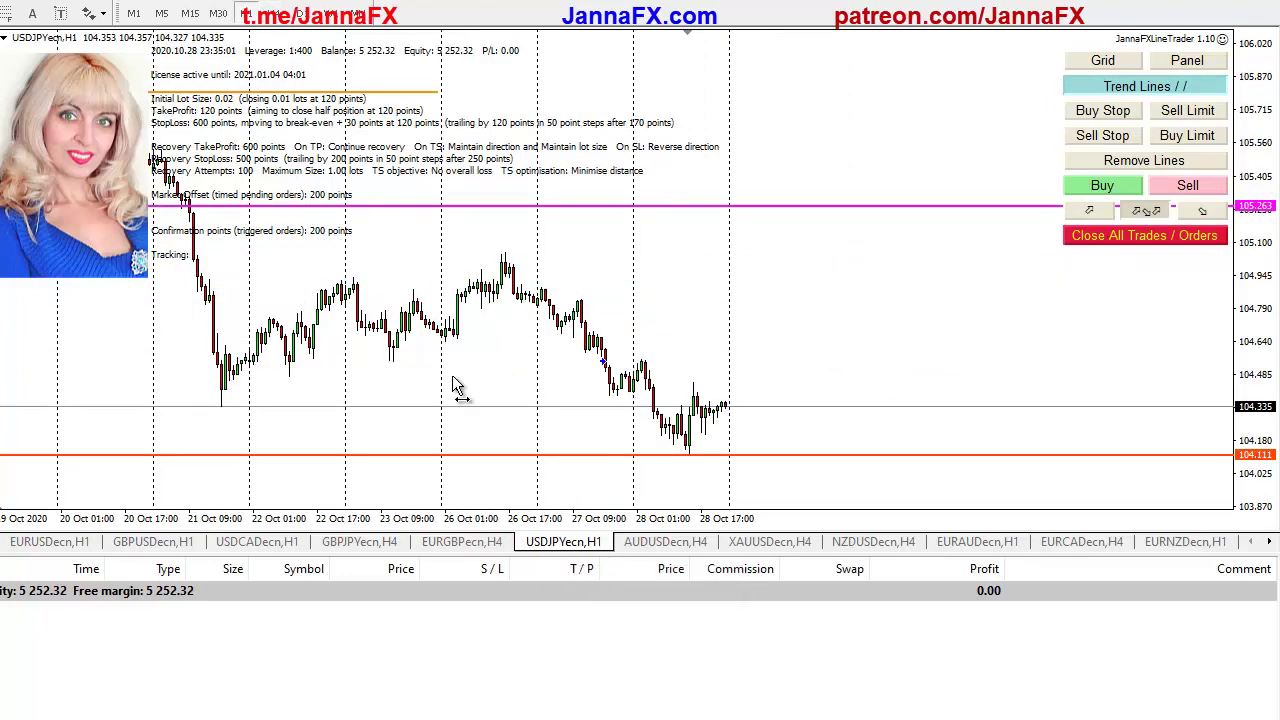
drag(457, 386, 716, 362)
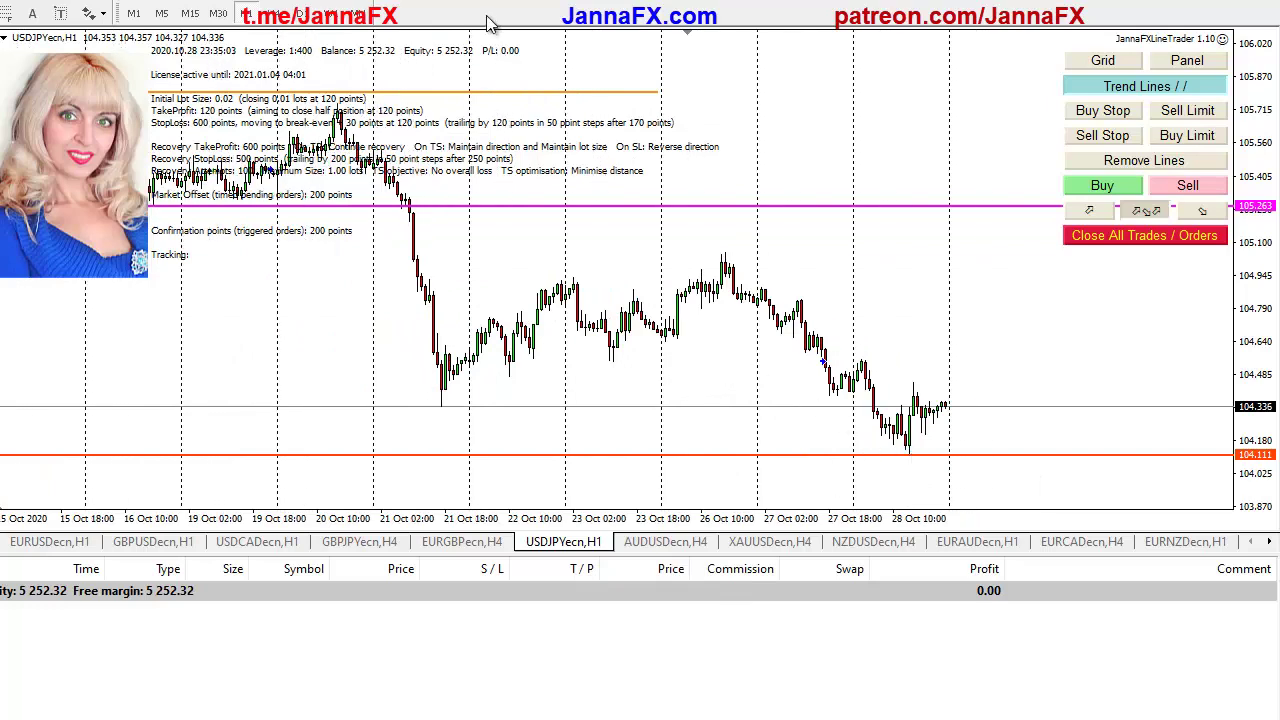
click(274, 13)
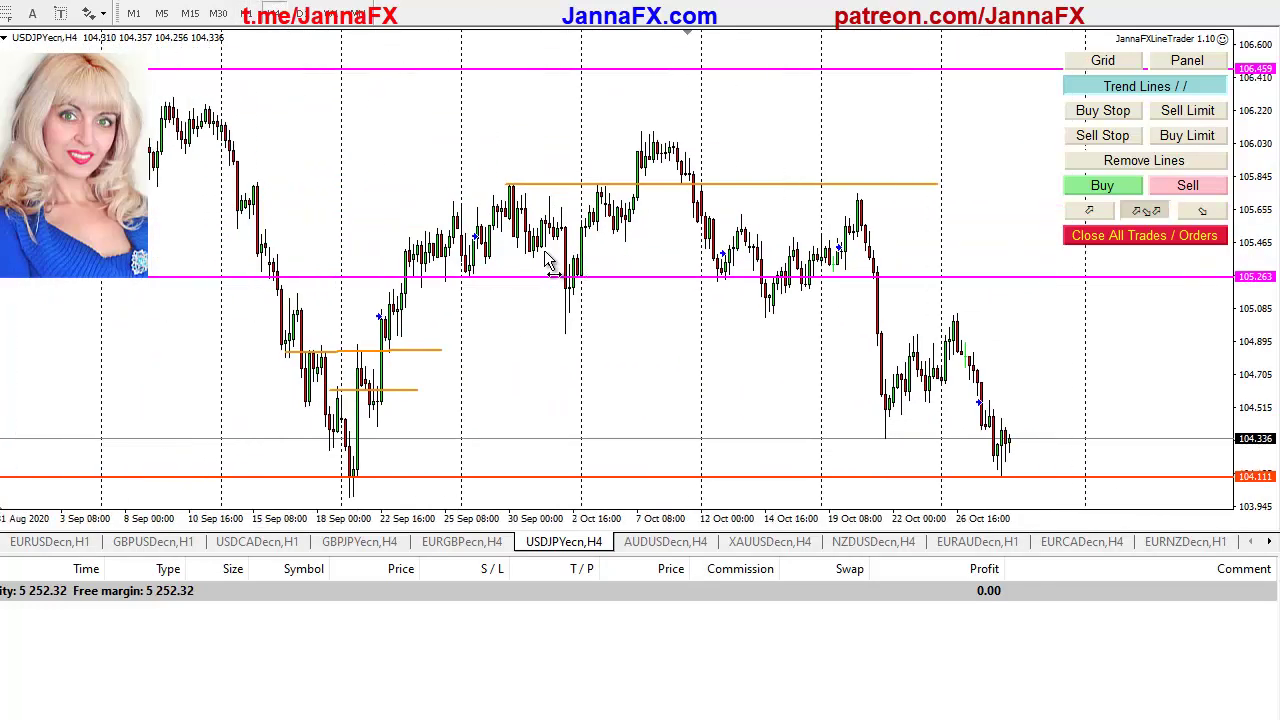
drag(196, 388, 958, 410)
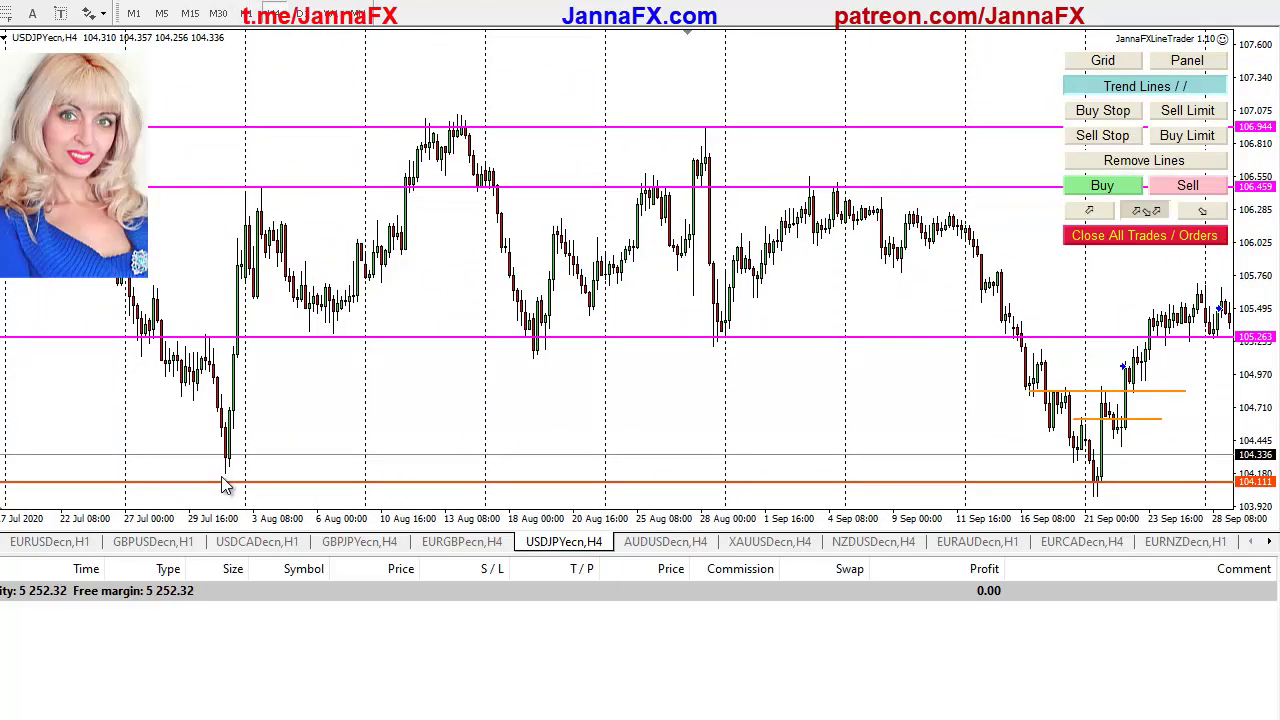
drag(209, 443, 437, 349)
drag(937, 349, 228, 222)
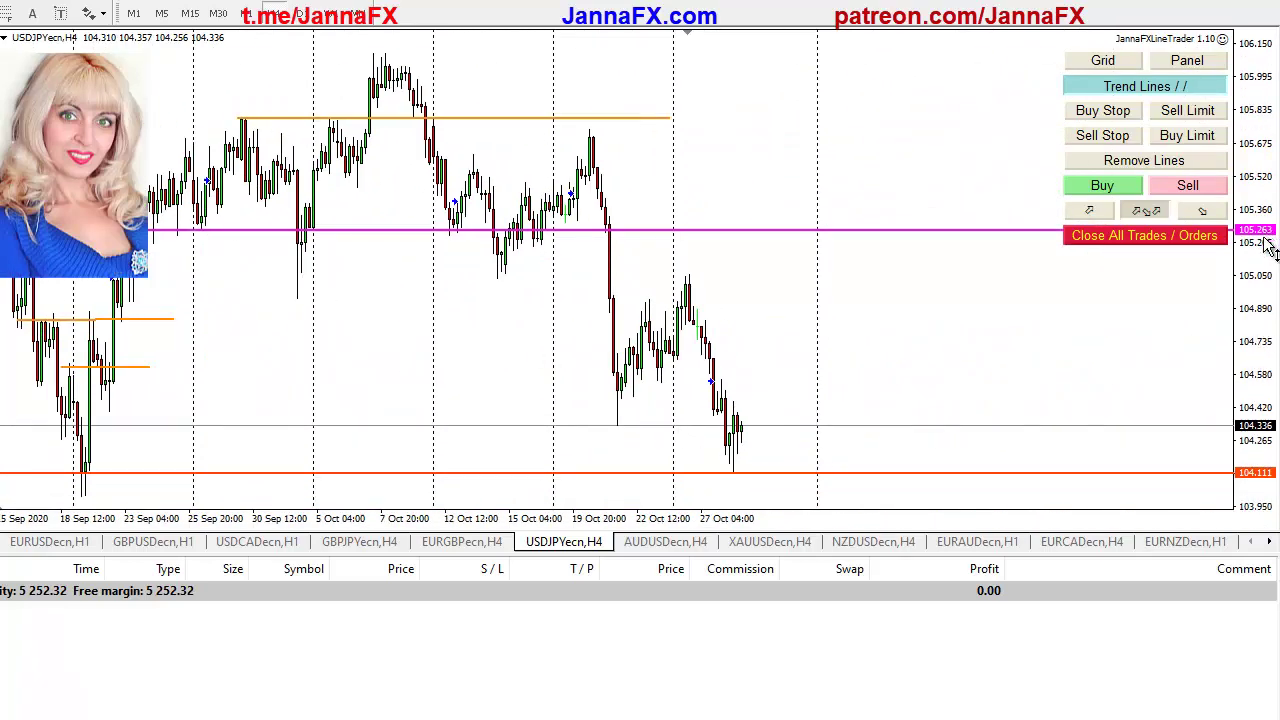
drag(1266, 240, 1240, 345)
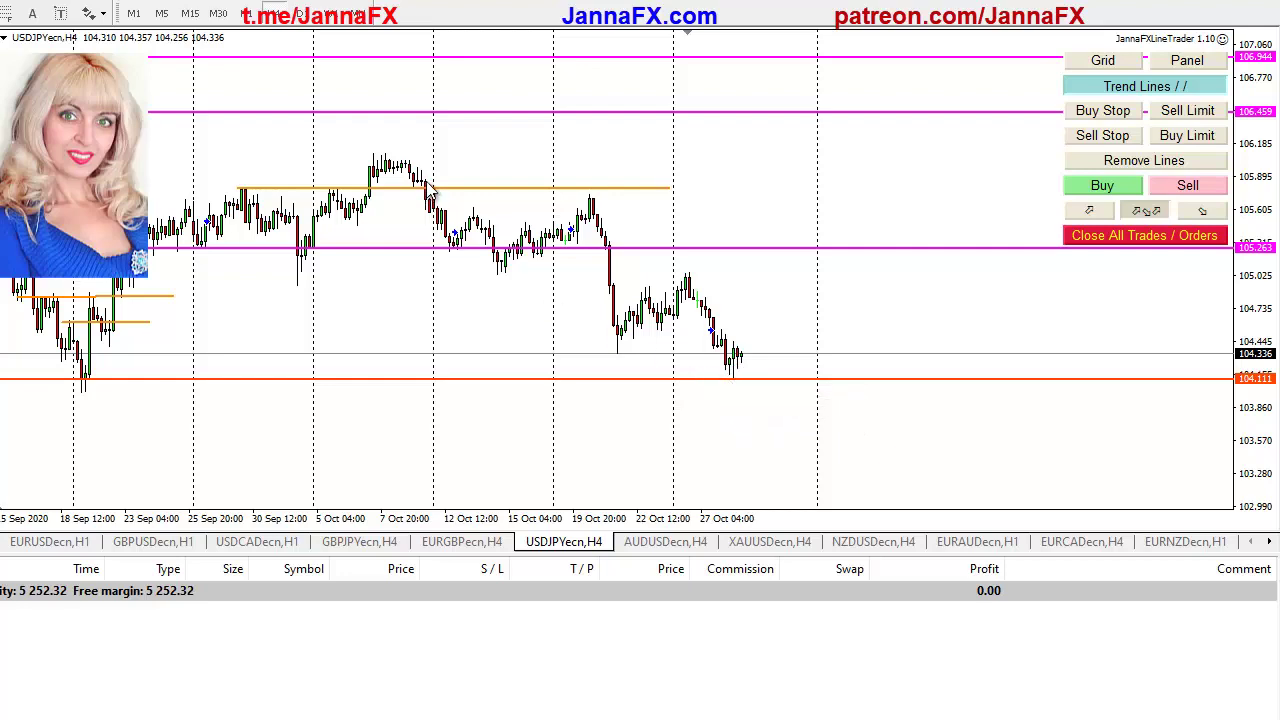
Review earlier USDJPY H4 candles around the 105.263 line, then show H1 and examine the latest decline towards 104.111
key(minus)
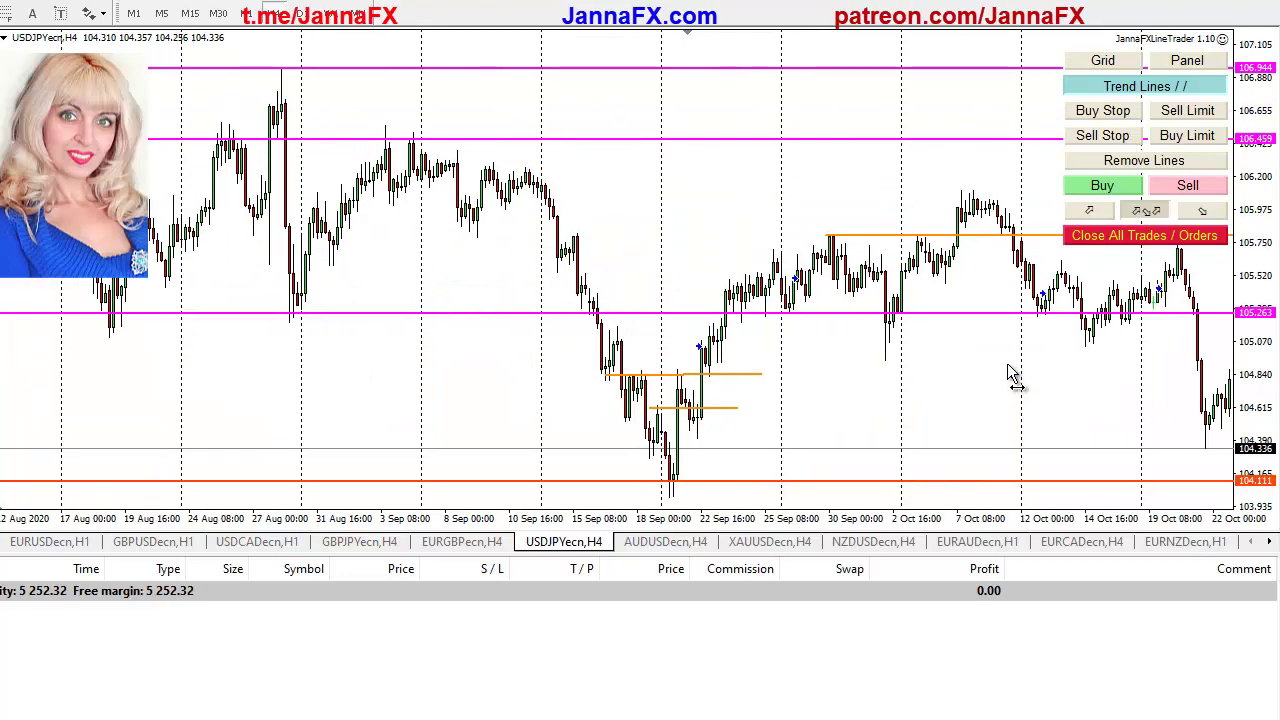
key(plus)
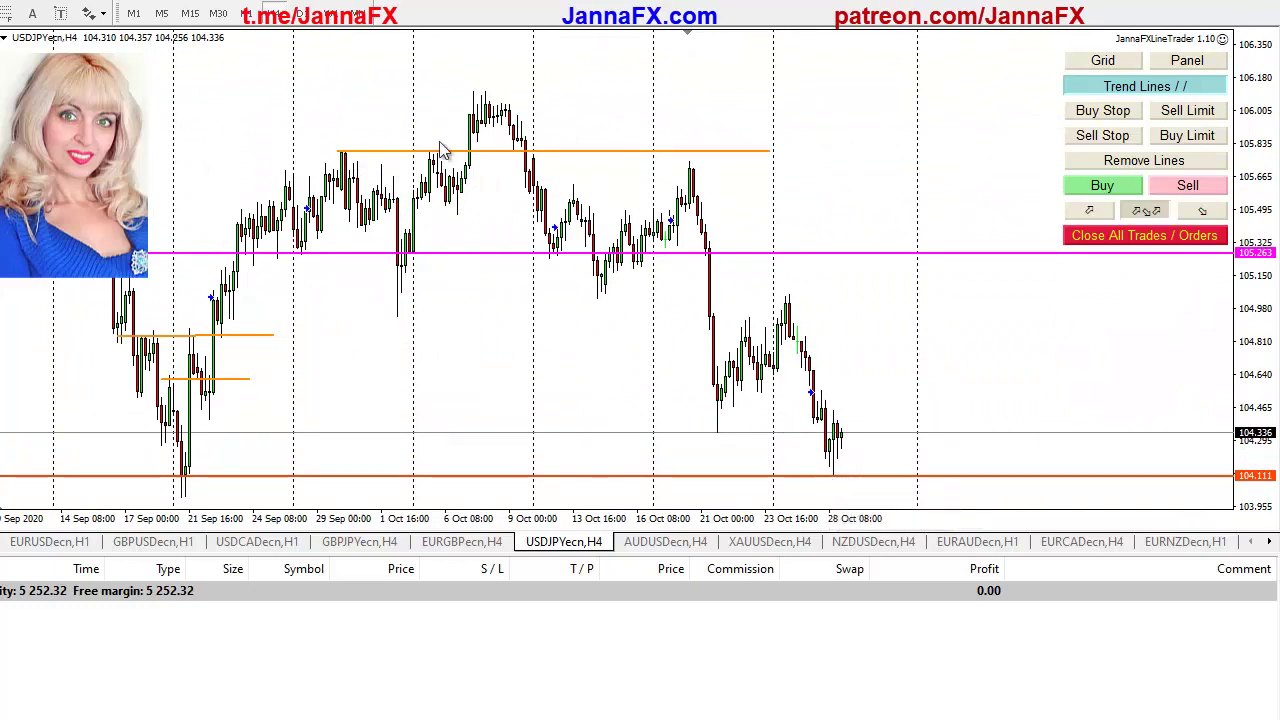
click(252, 18)
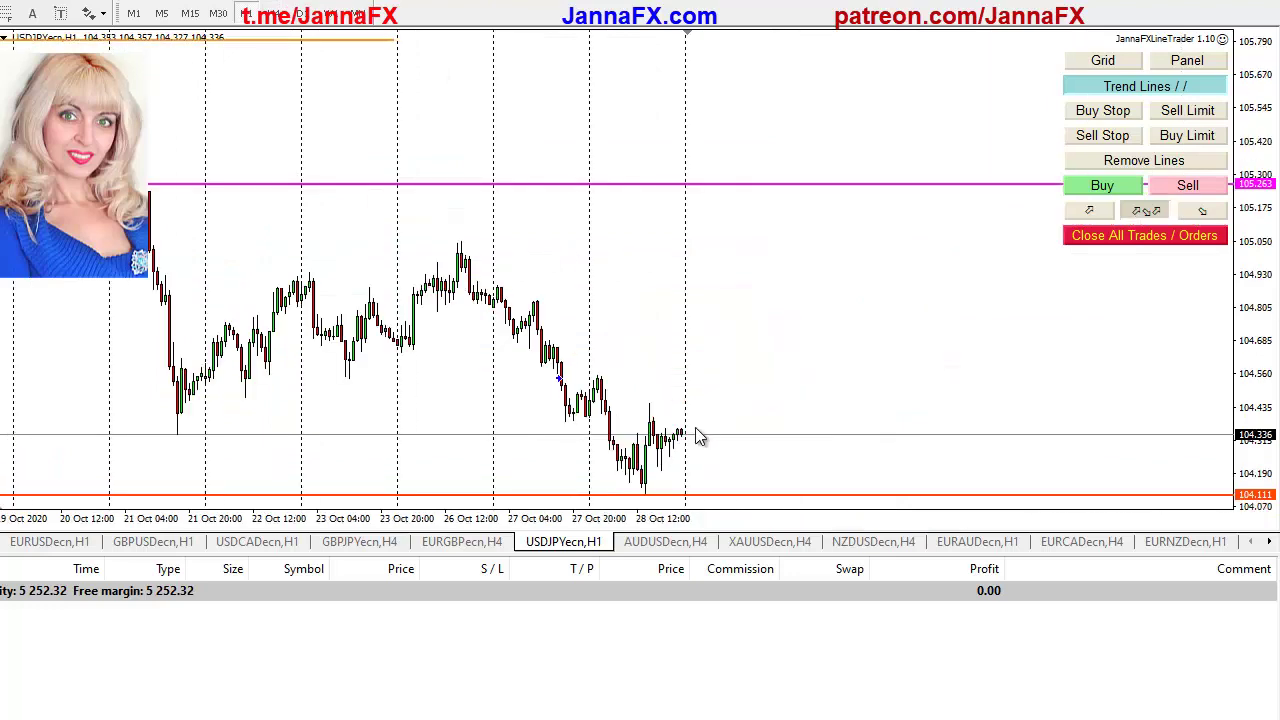
drag(386, 406, 614, 363)
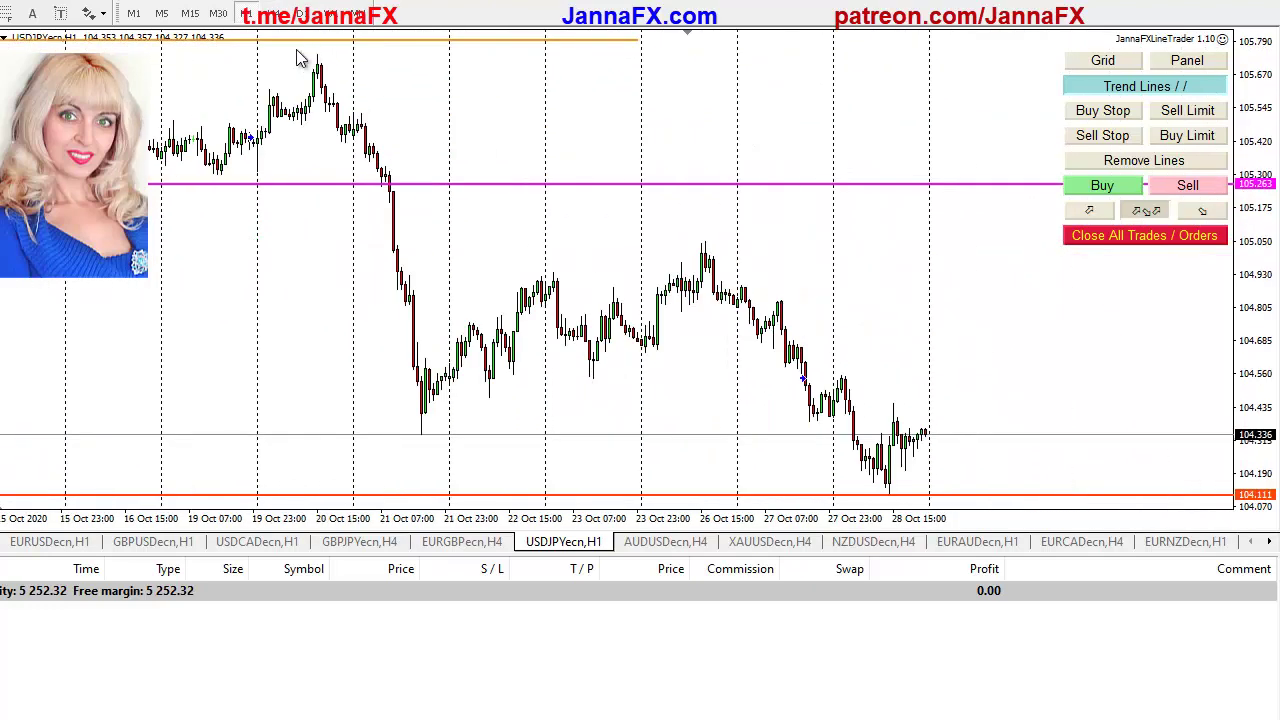
Set USDJPY to H4, examine the lows near 104.111 with a compressed price scale, and return the chart to H1
click(276, 12)
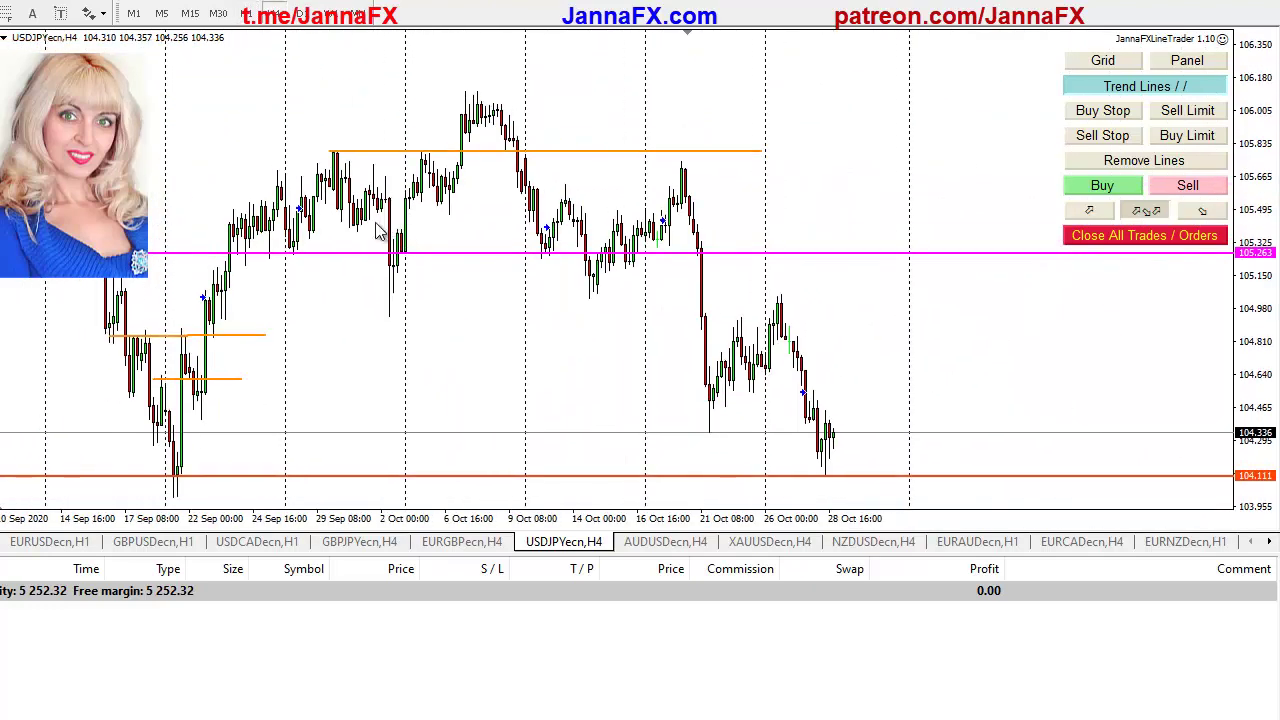
drag(148, 435, 352, 420)
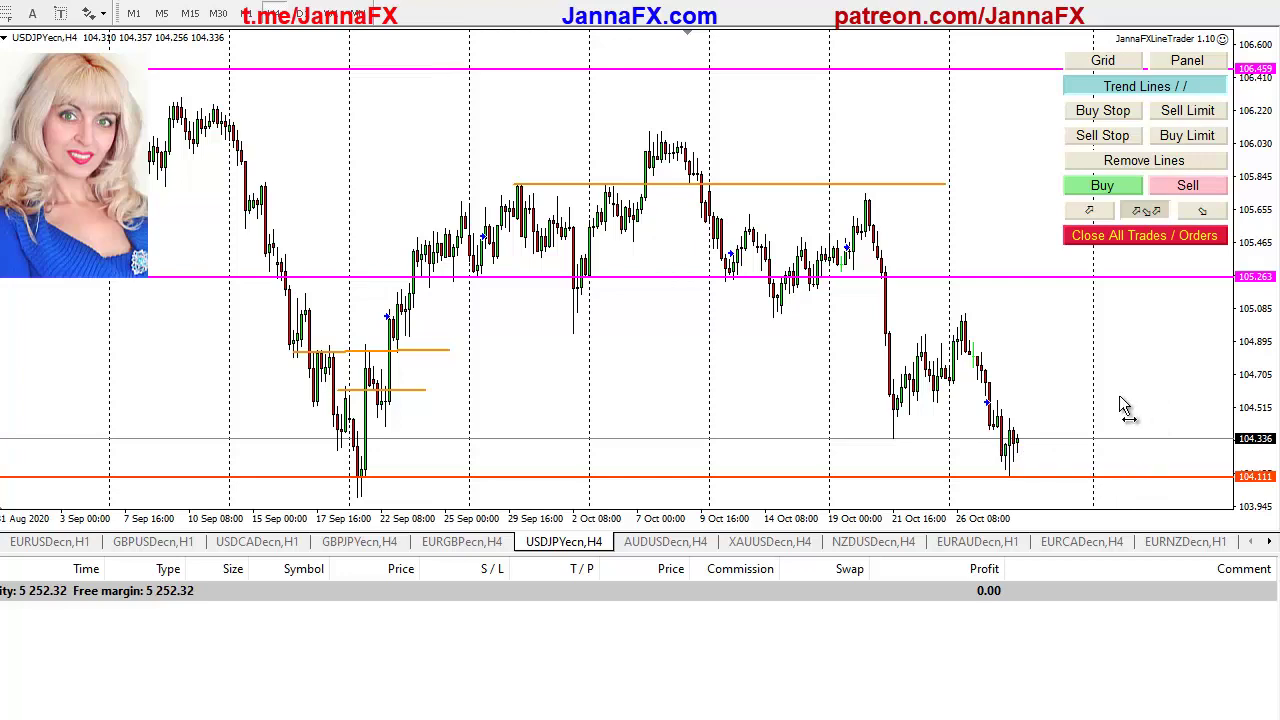
drag(1120, 397, 673, 362)
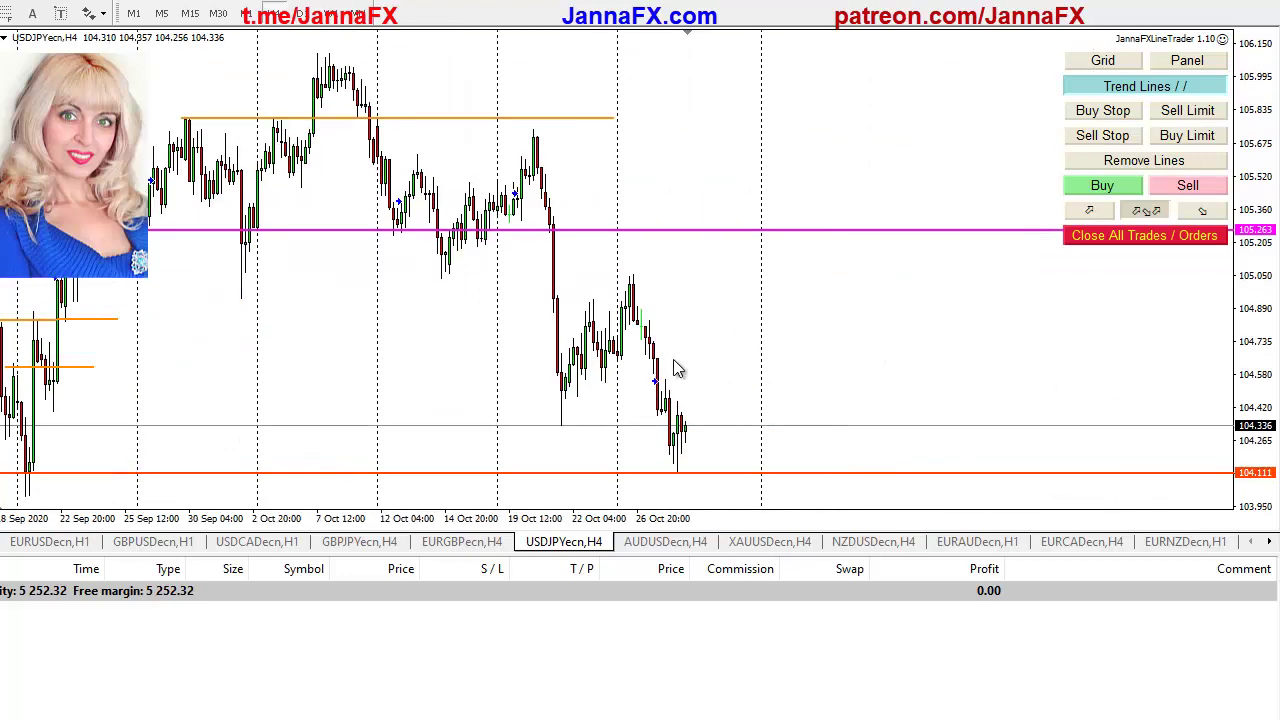
drag(1268, 150, 1266, 268)
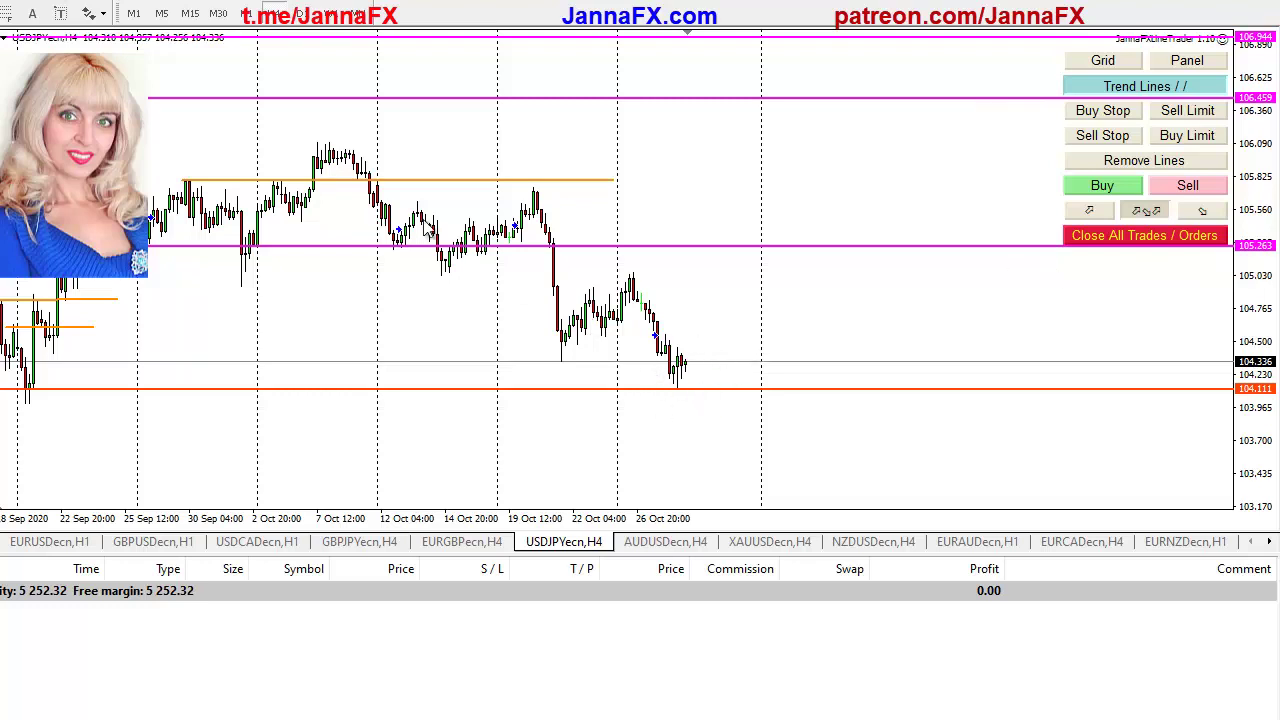
click(247, 13)
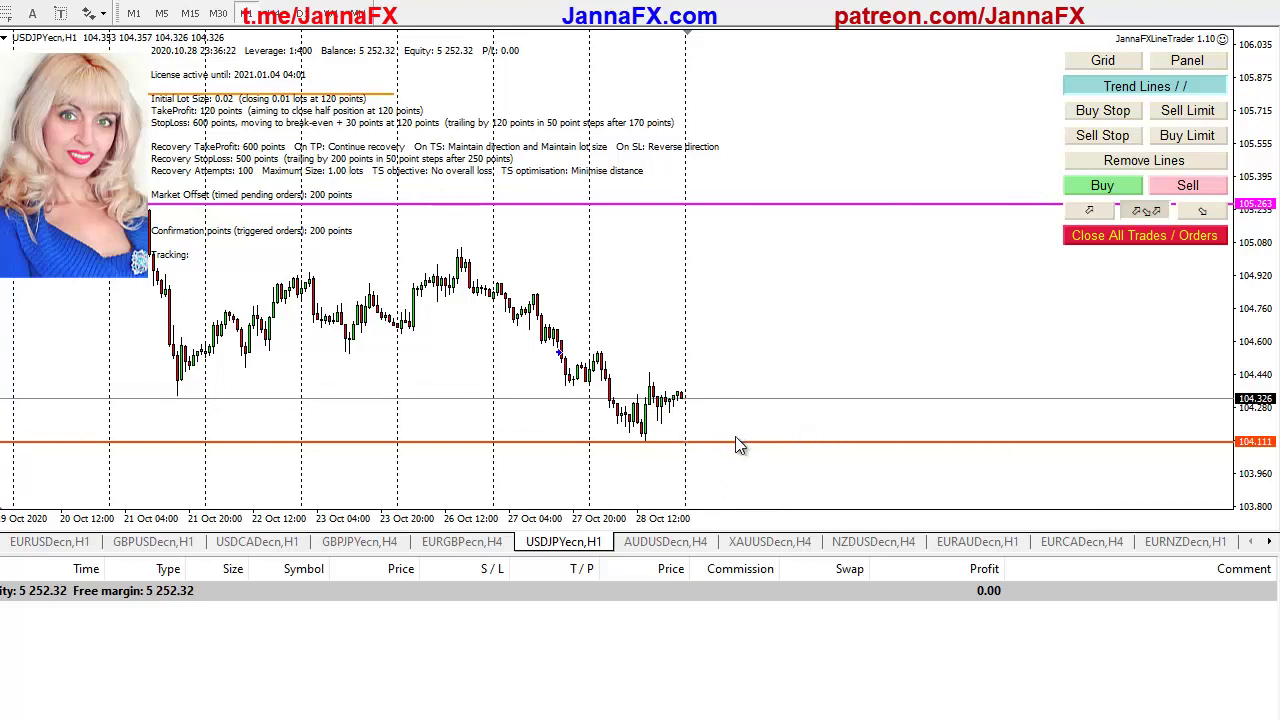
Show the AUDUSD chart on H1, then H4, and examine the latest candles against the rising blue channel and 0.70229 line
click(665, 542)
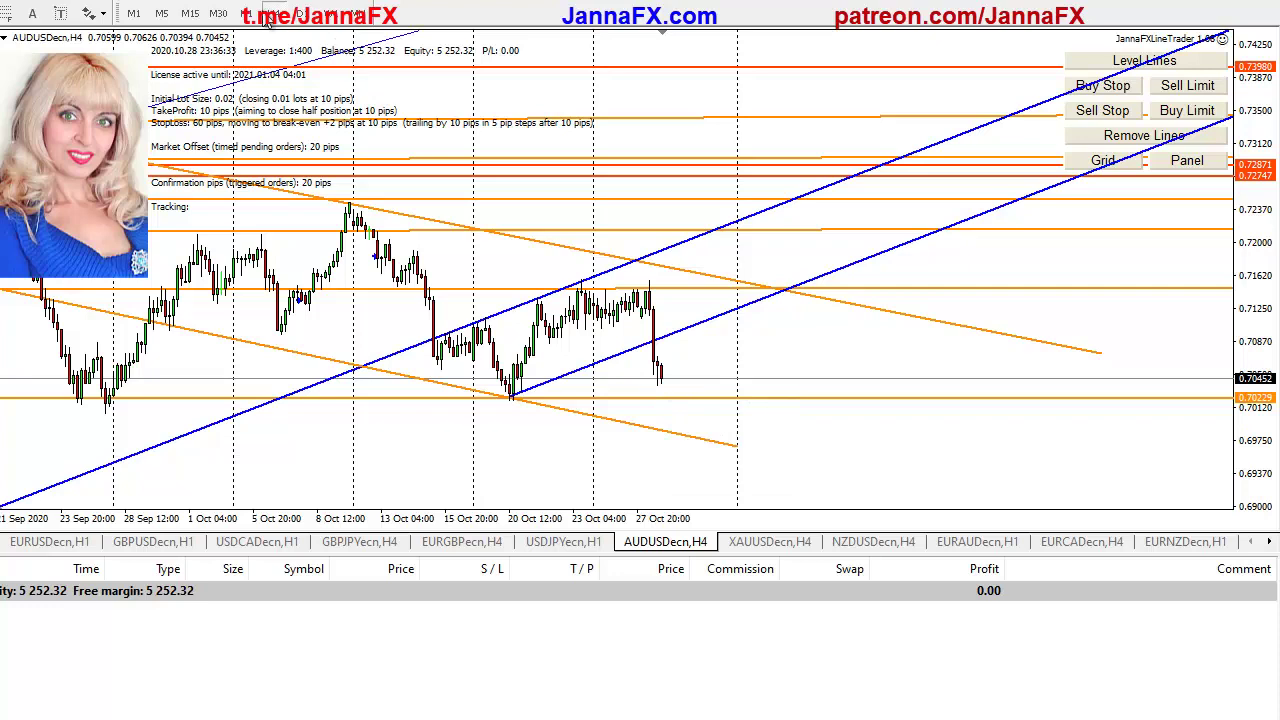
click(250, 14)
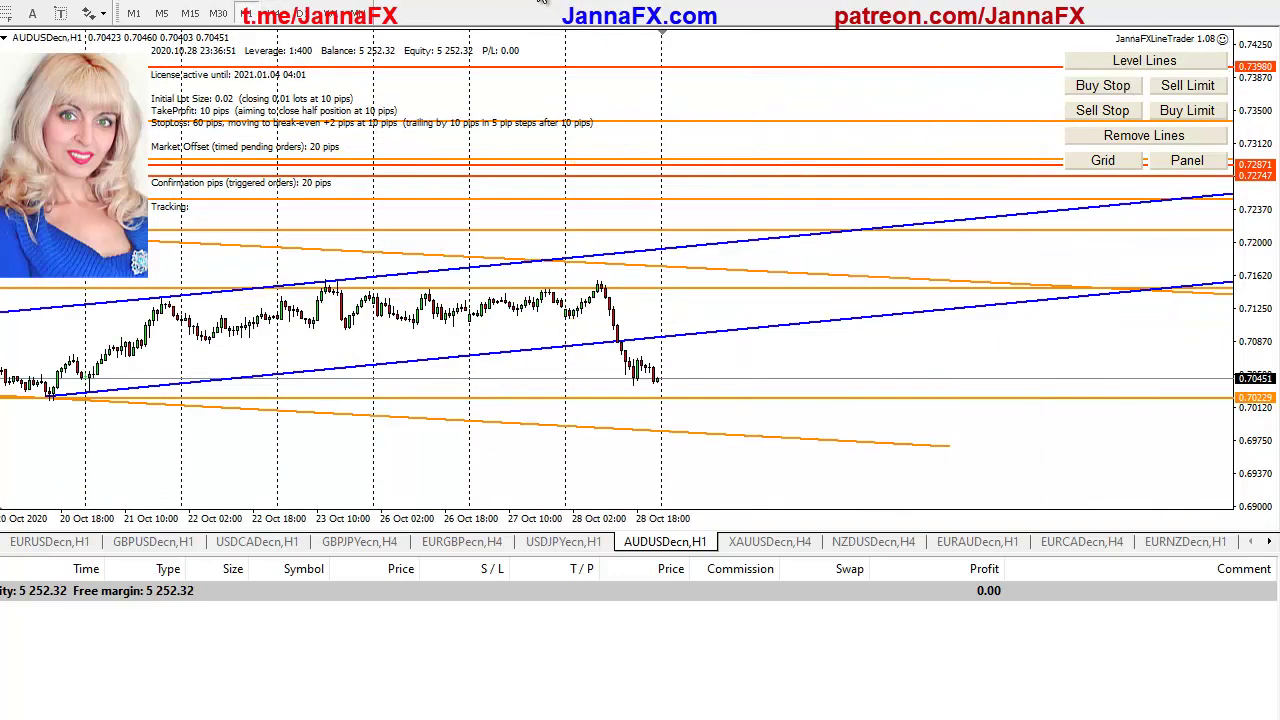
drag(194, 366, 365, 298)
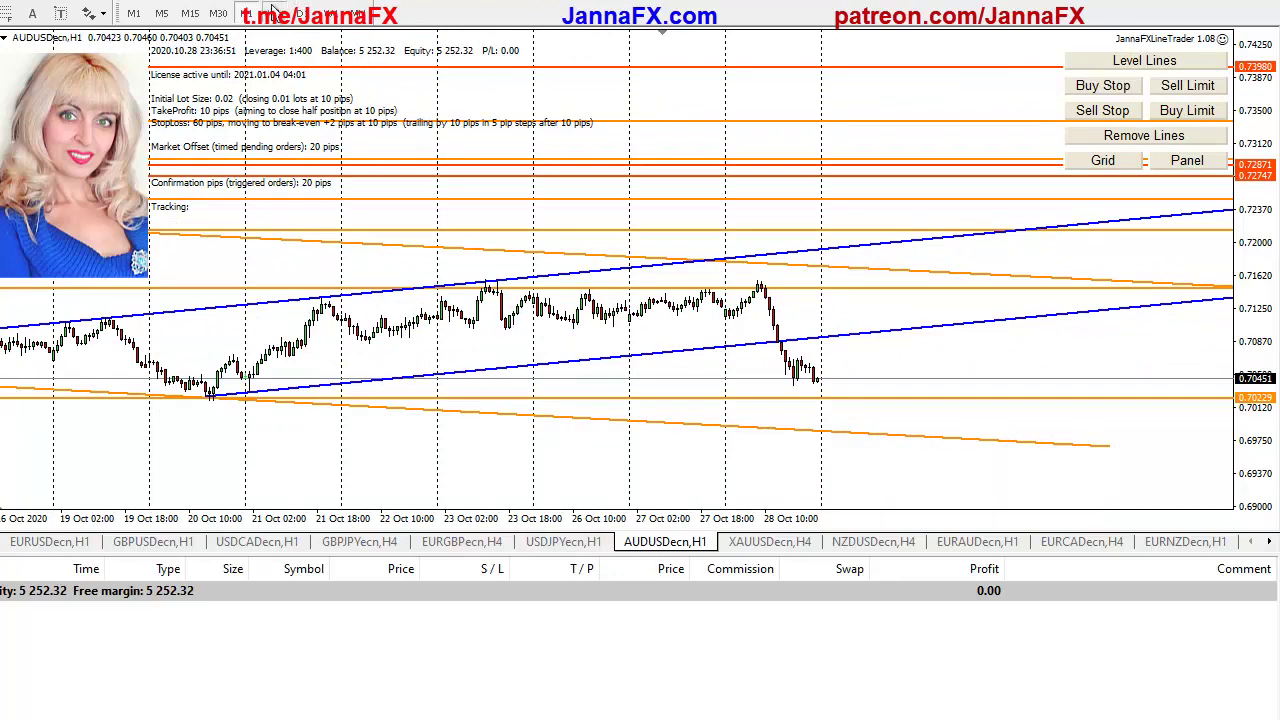
click(273, 8)
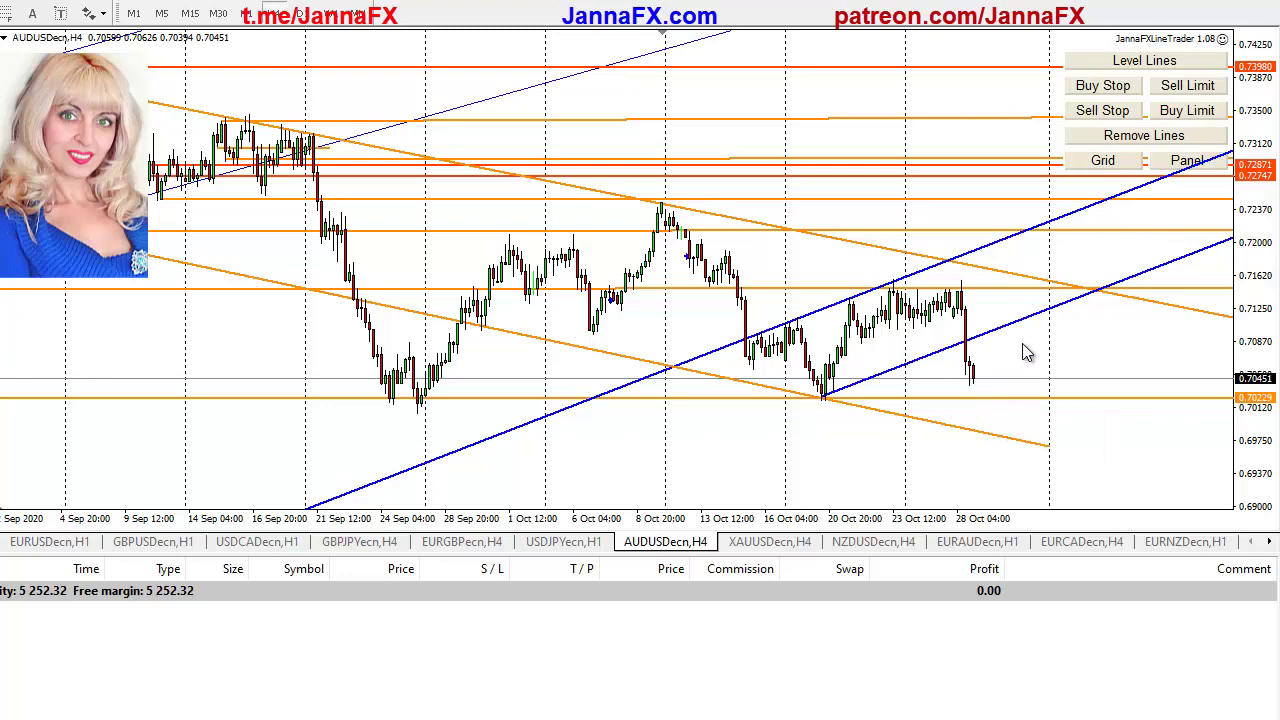
drag(884, 342, 616, 304)
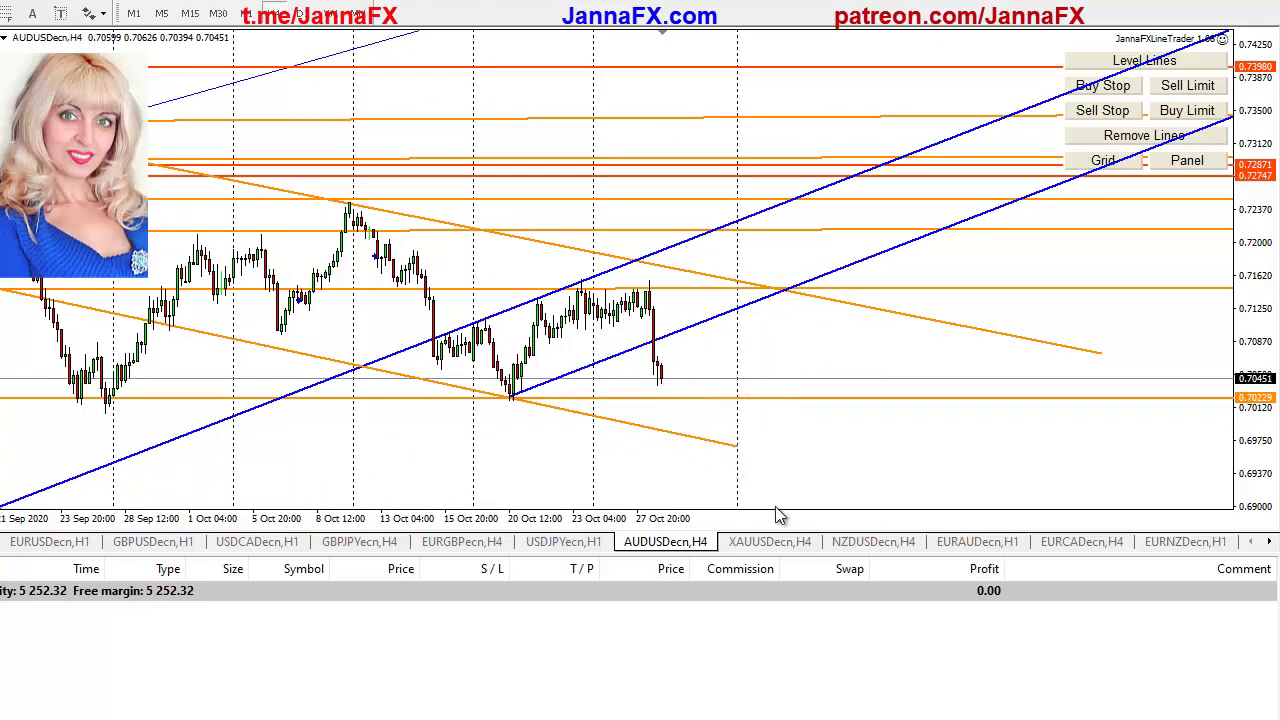
Show the XAUUSD chart on H1 with a compressed price scale and examine the latest candles around the 1877.56 line
click(770, 542)
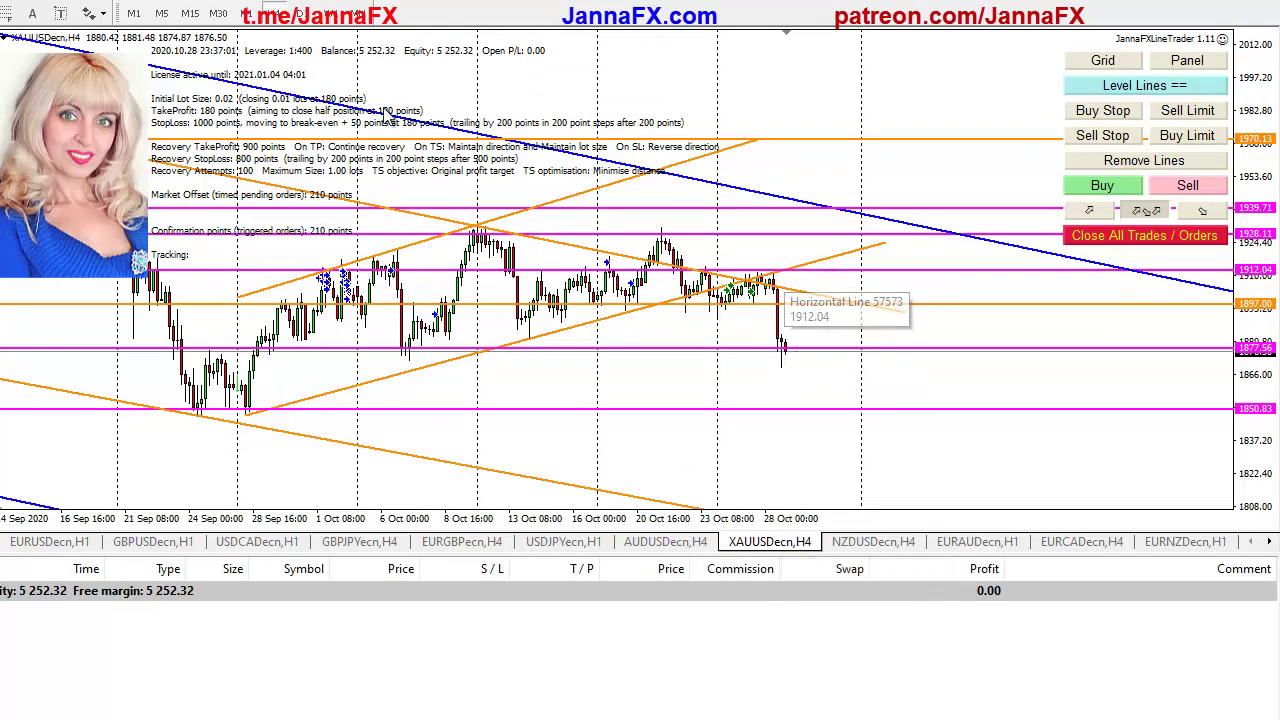
click(250, 14)
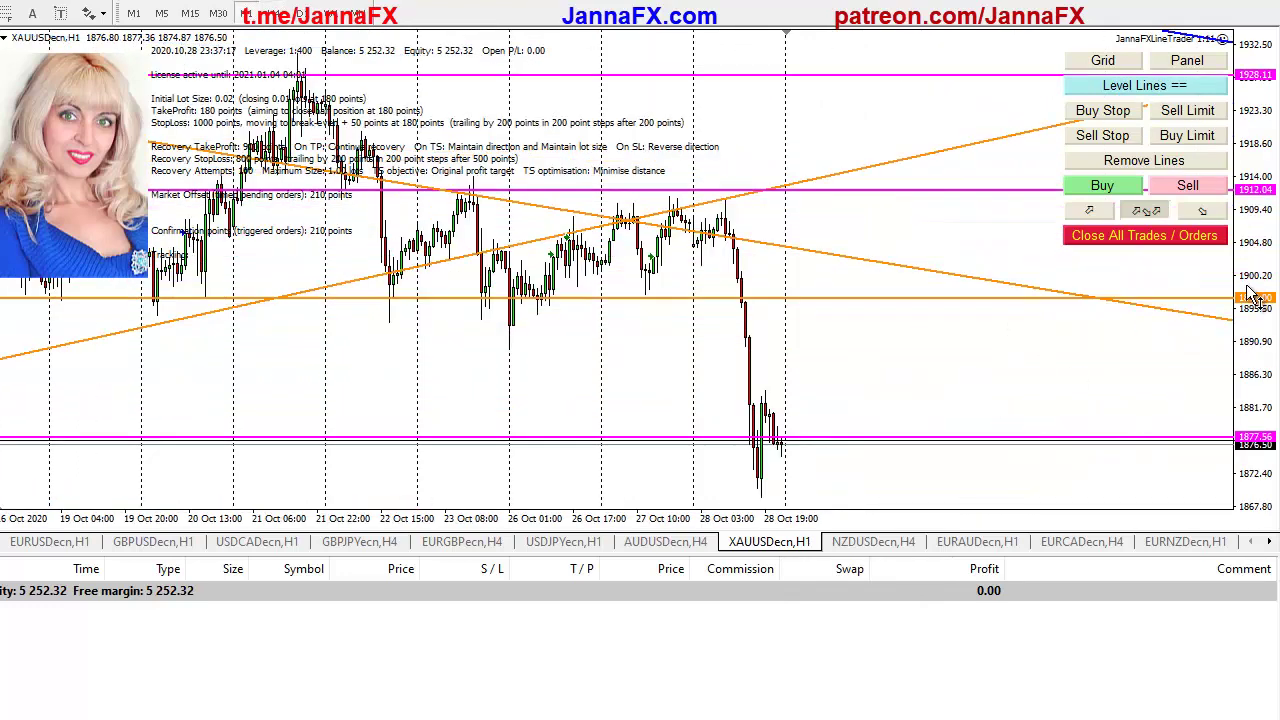
drag(1252, 295, 1252, 345)
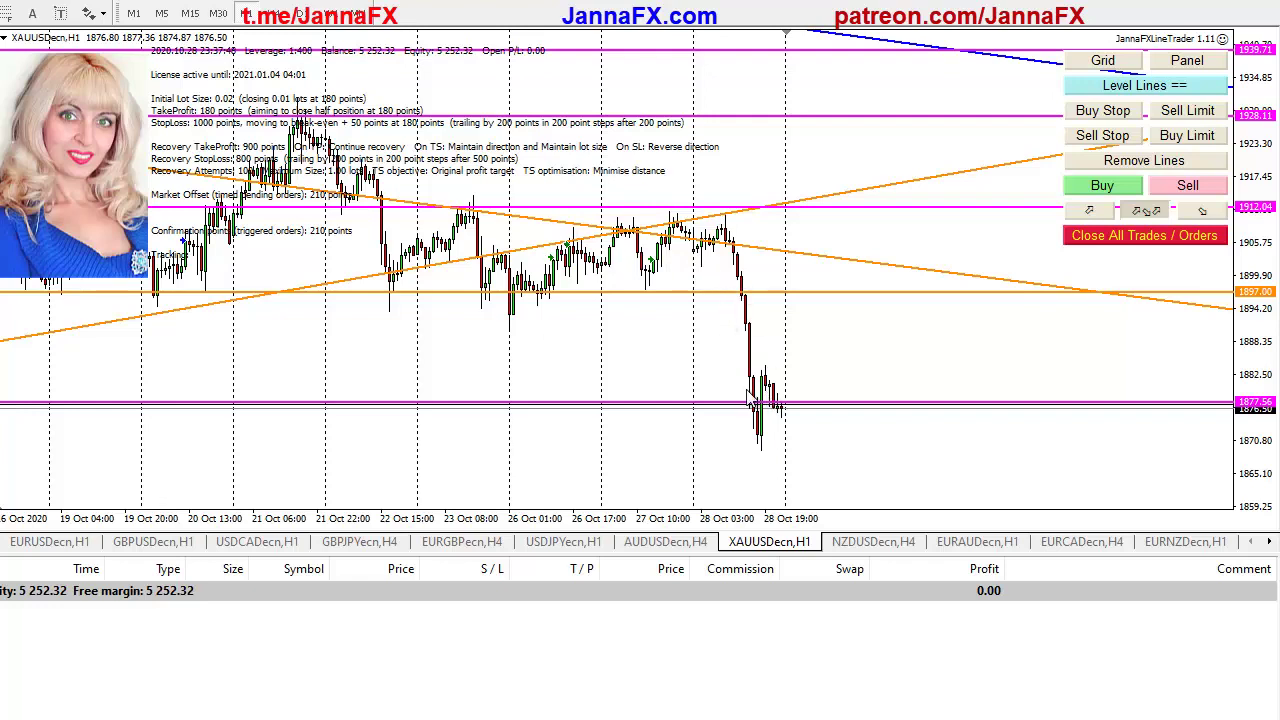
Set XAUUSD to H4 and examine recent and earlier candles between the orange channels and magenta levels with a compressed price scale
click(274, 14)
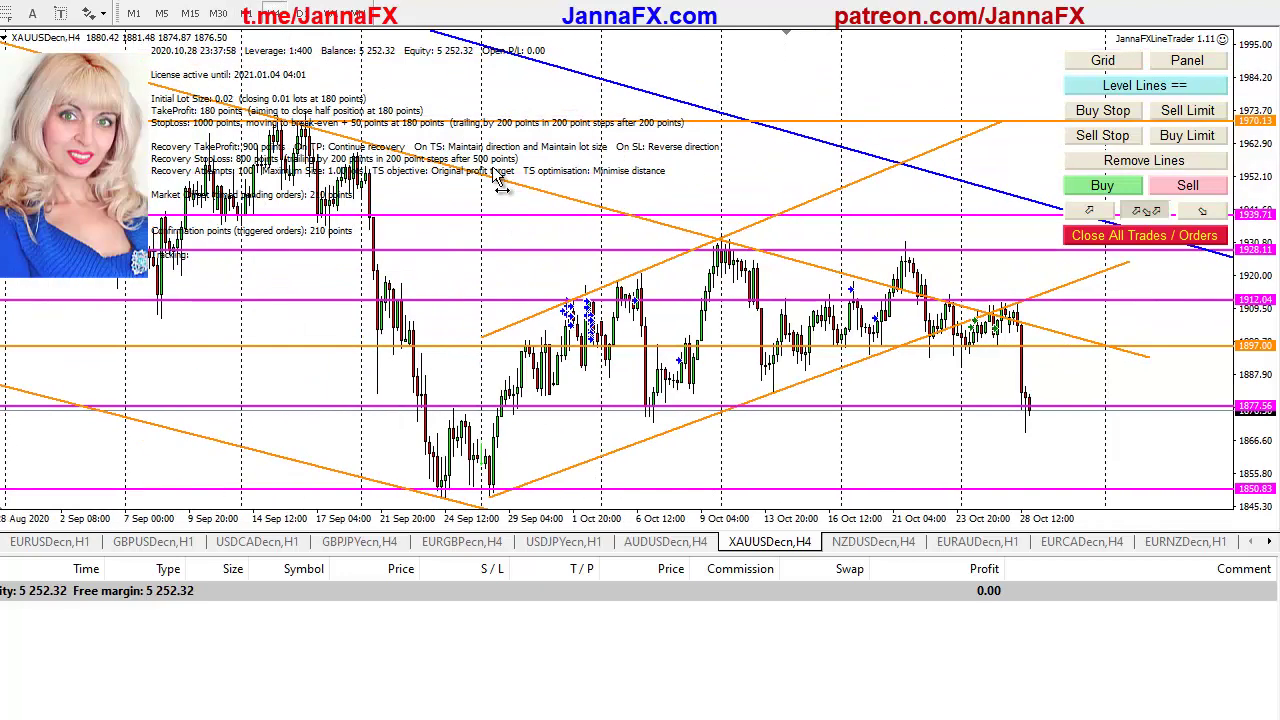
drag(680, 195, 630, 170)
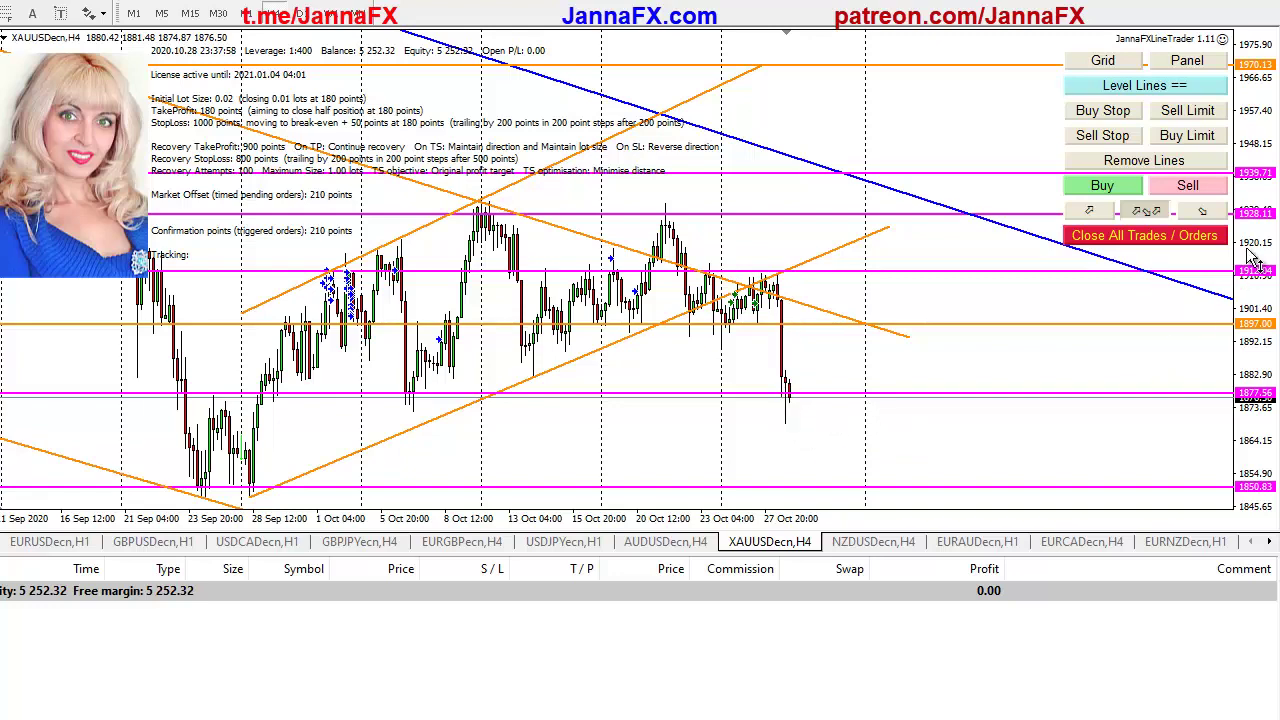
drag(1255, 266, 1248, 360)
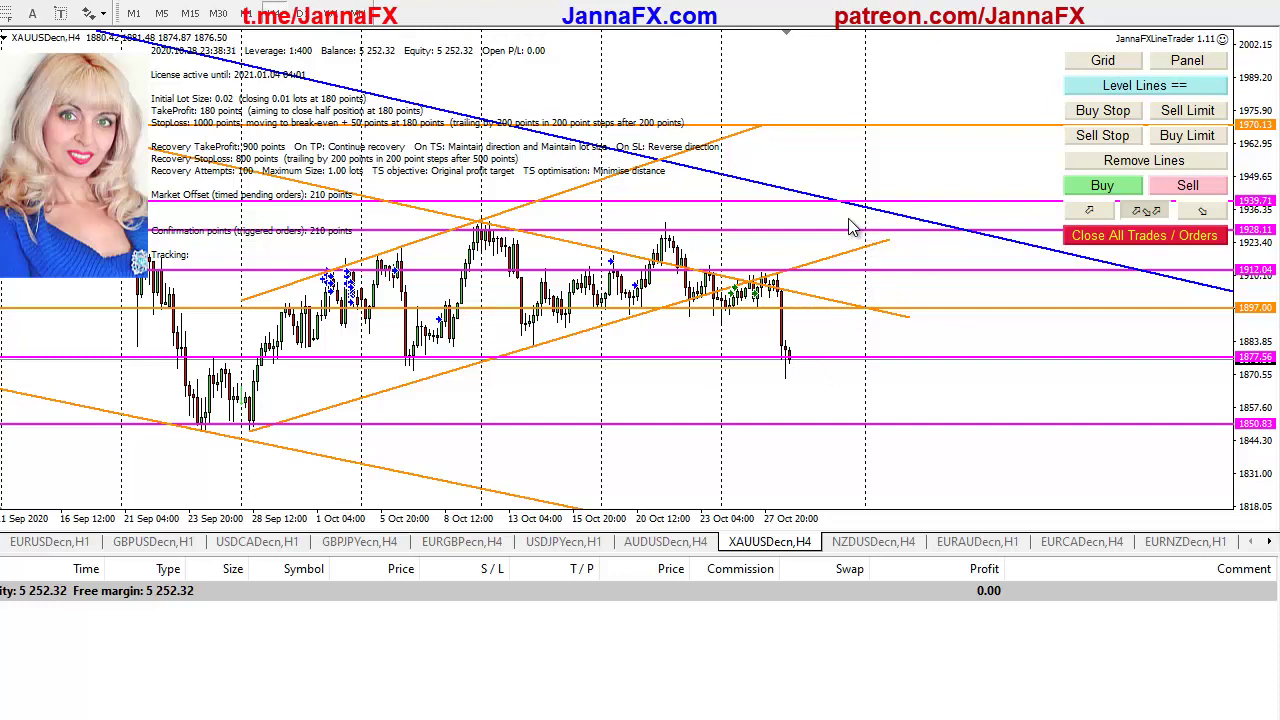
drag(387, 297, 545, 320)
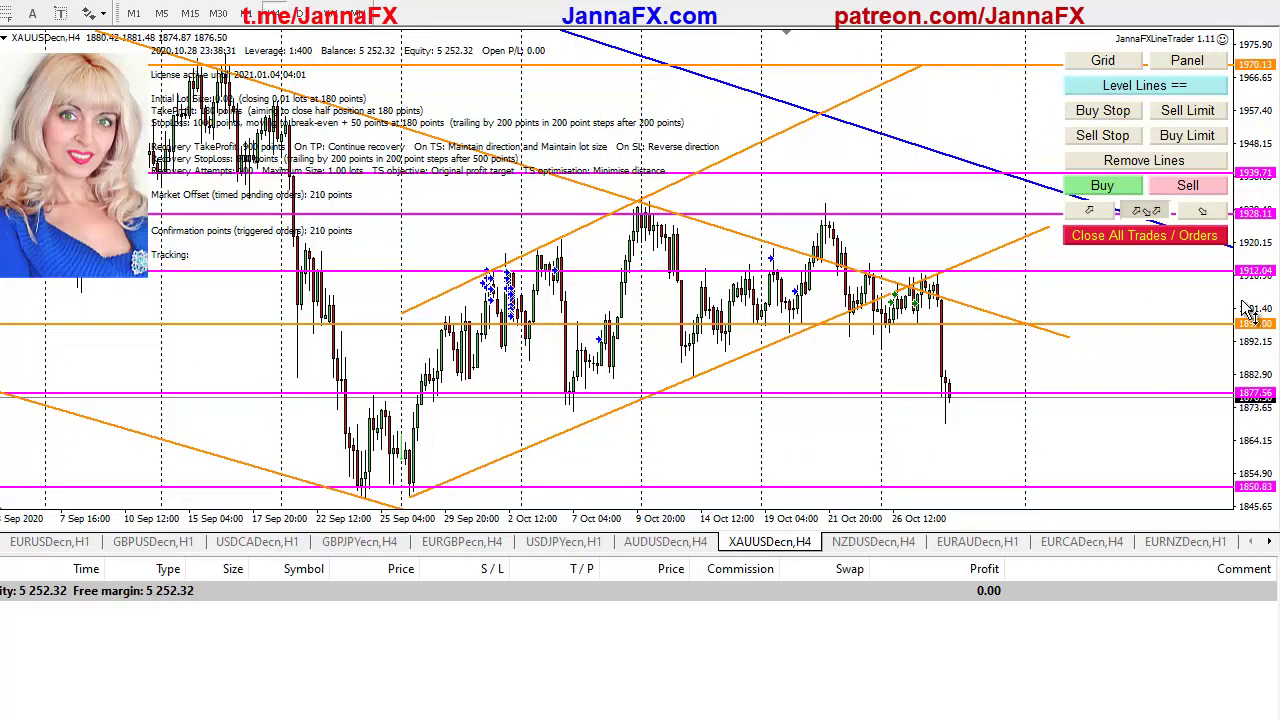
drag(1254, 312, 1250, 355)
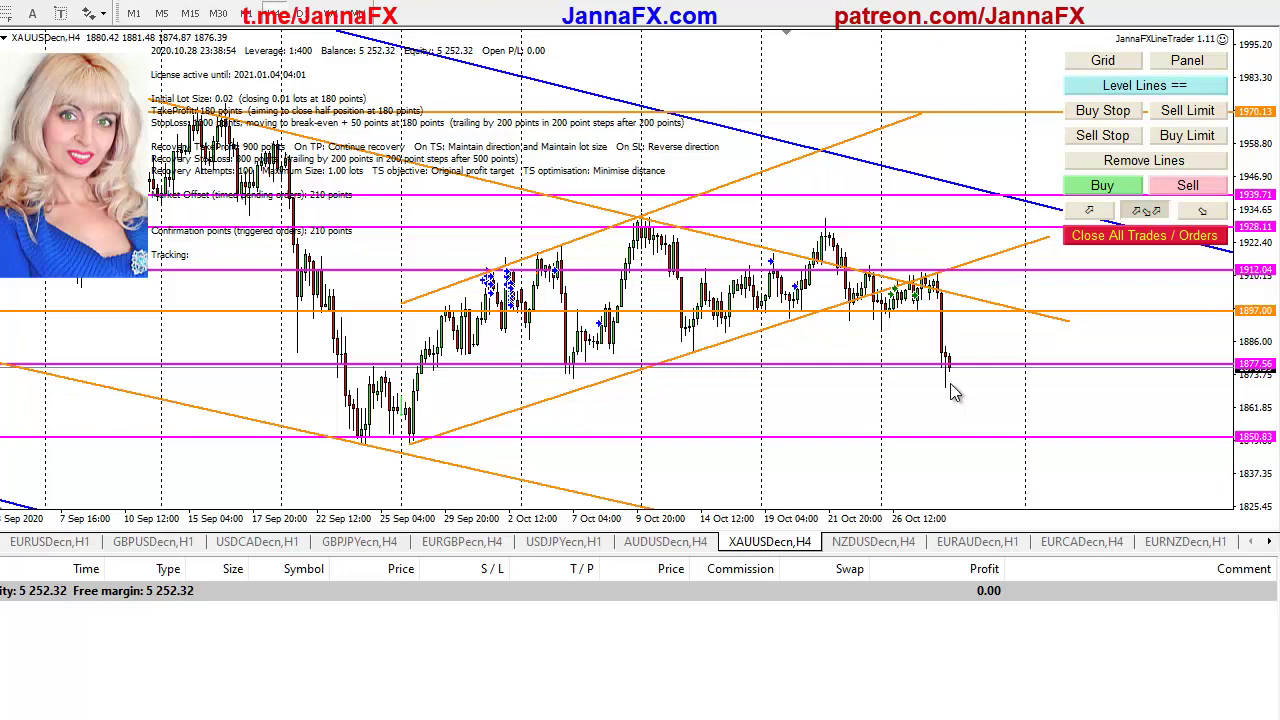
Set XAUUSD to H1, compress the price scale, and check the area below the latest candles with the crosshair
click(246, 13)
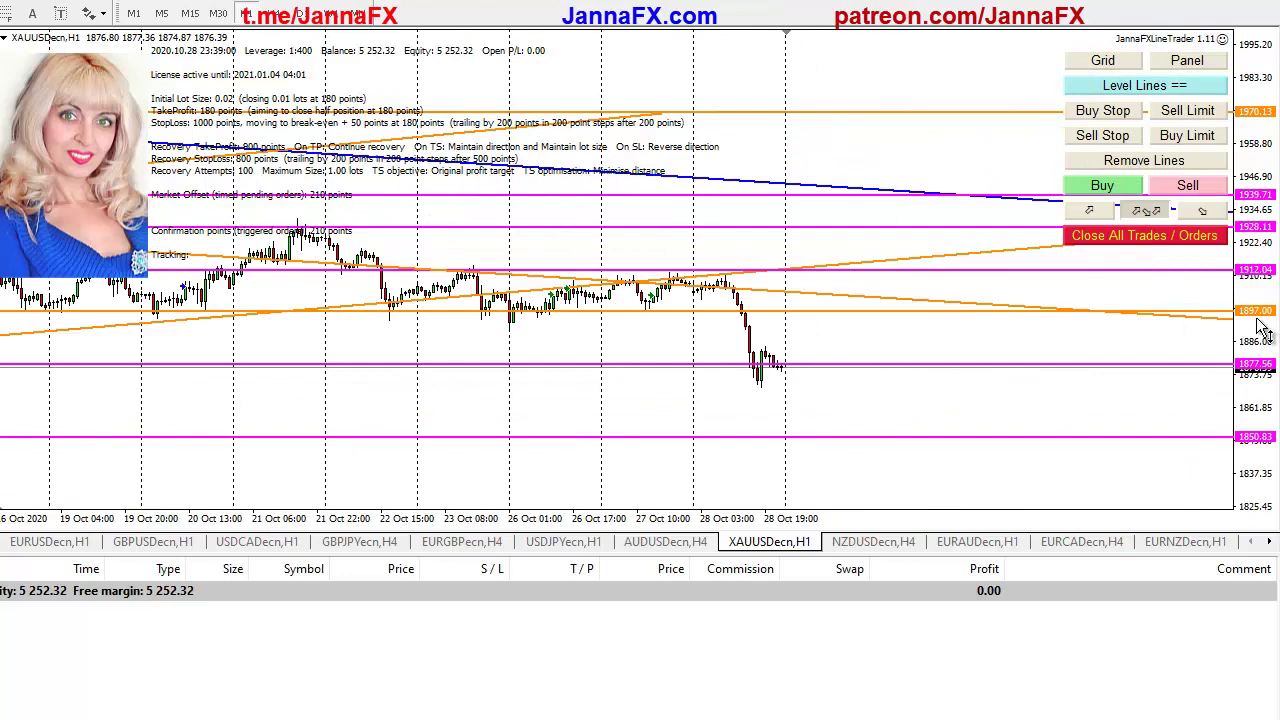
drag(1260, 330, 1240, 400)
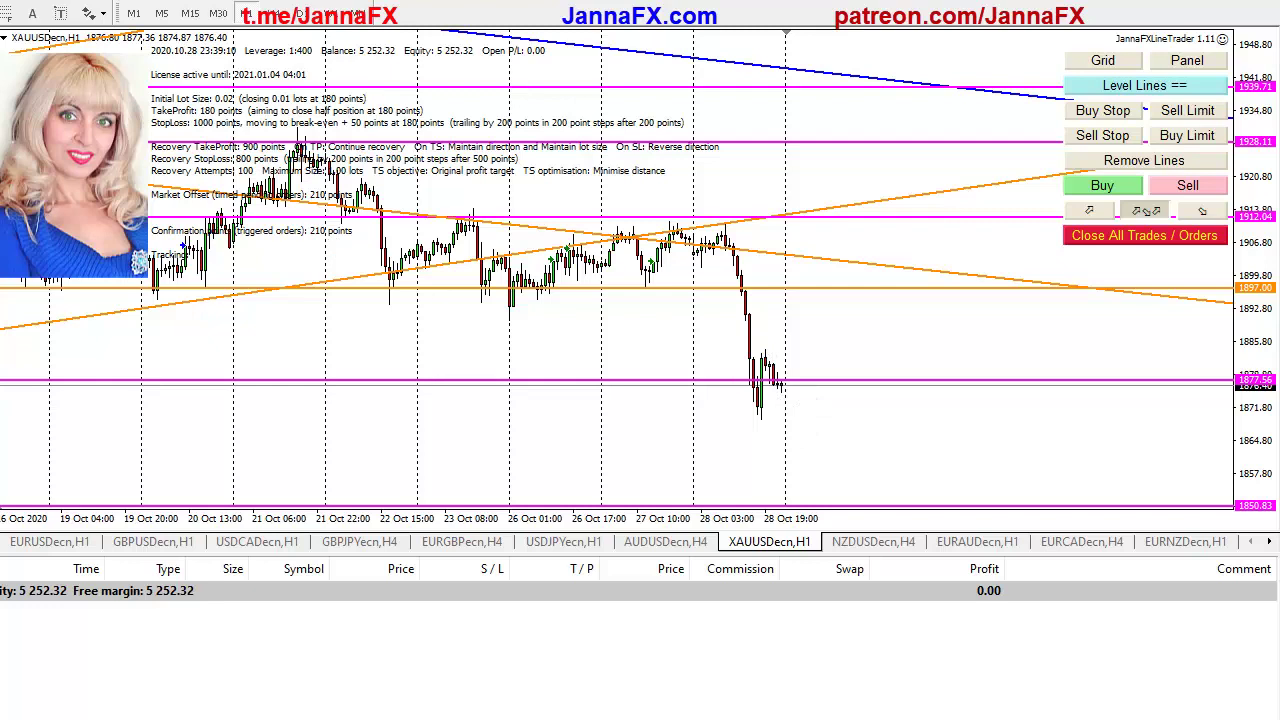
middle_click(811, 380)
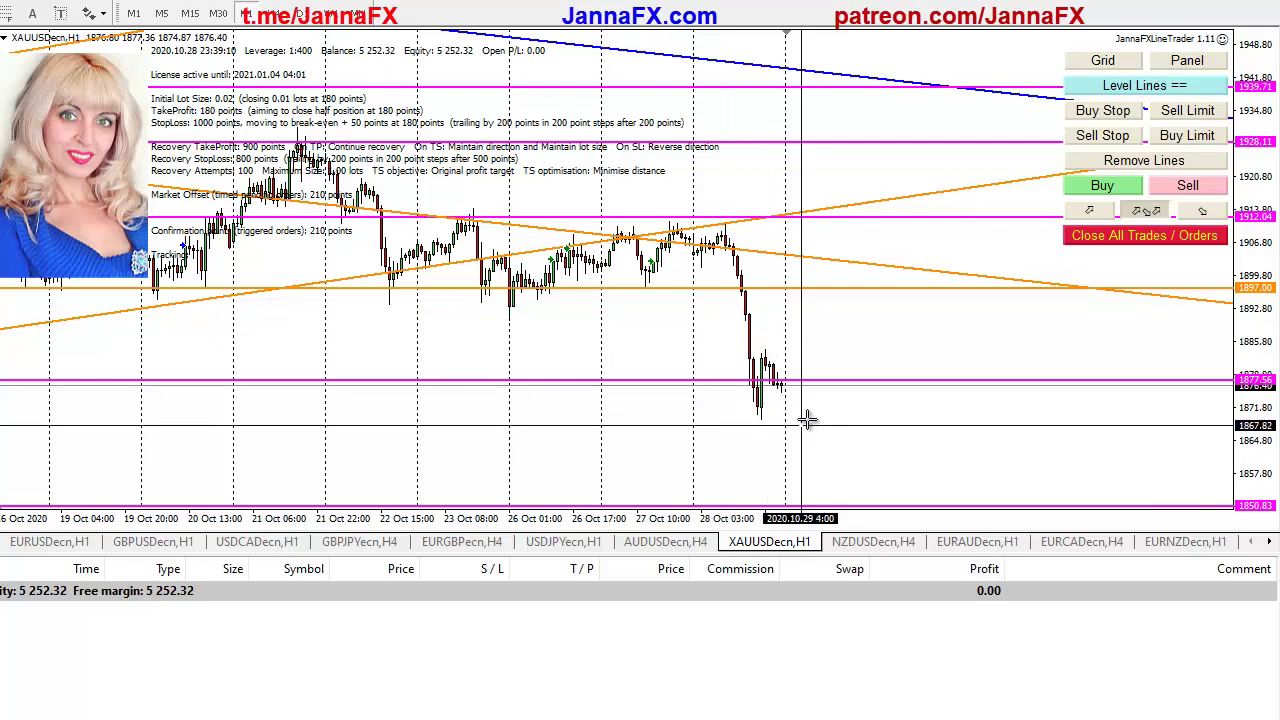
drag(837, 410, 770, 406)
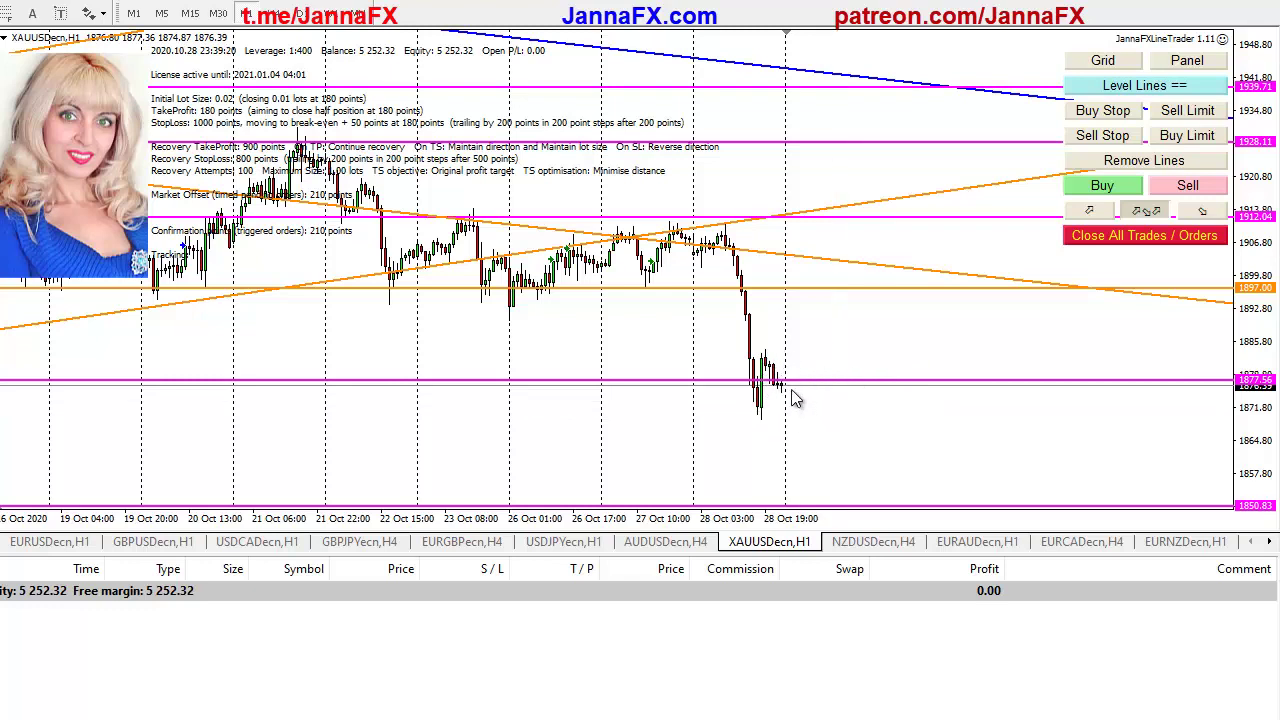
Check XAUUSD on H4 and Daily, then return to H4 with a compressed price scale and examine candles at the 1877.56 line
click(275, 14)
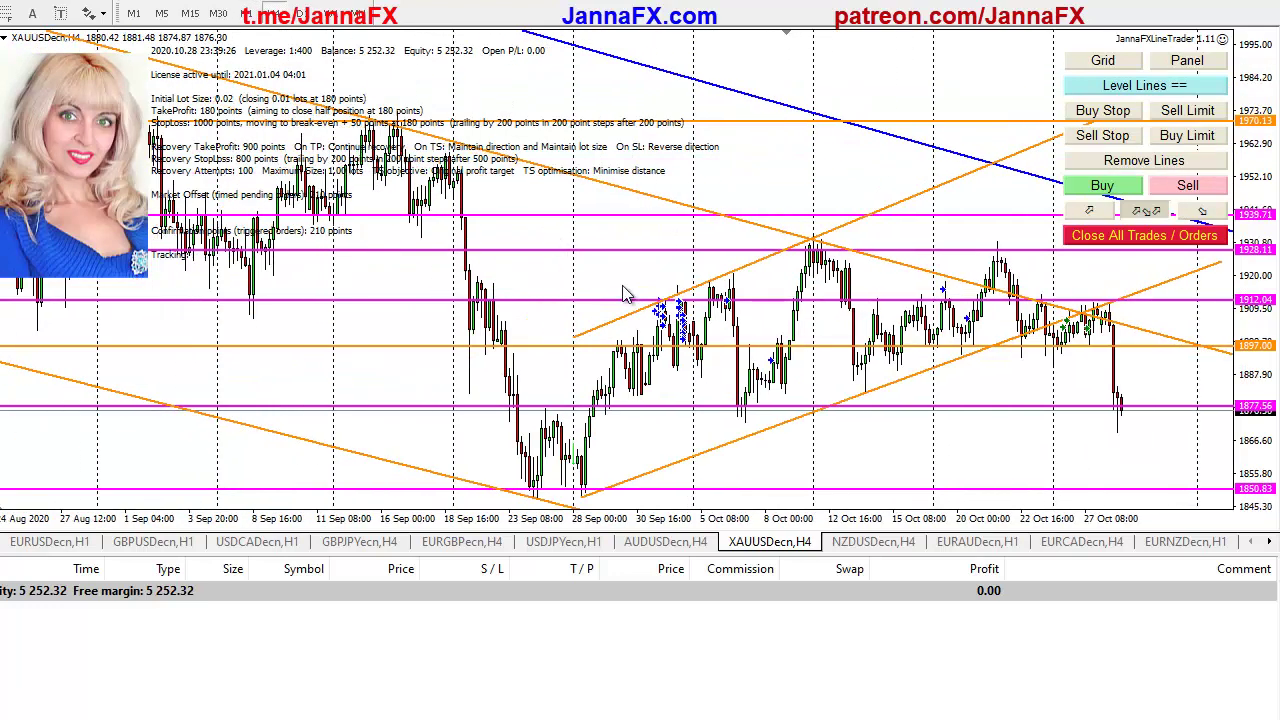
drag(938, 420, 747, 347)
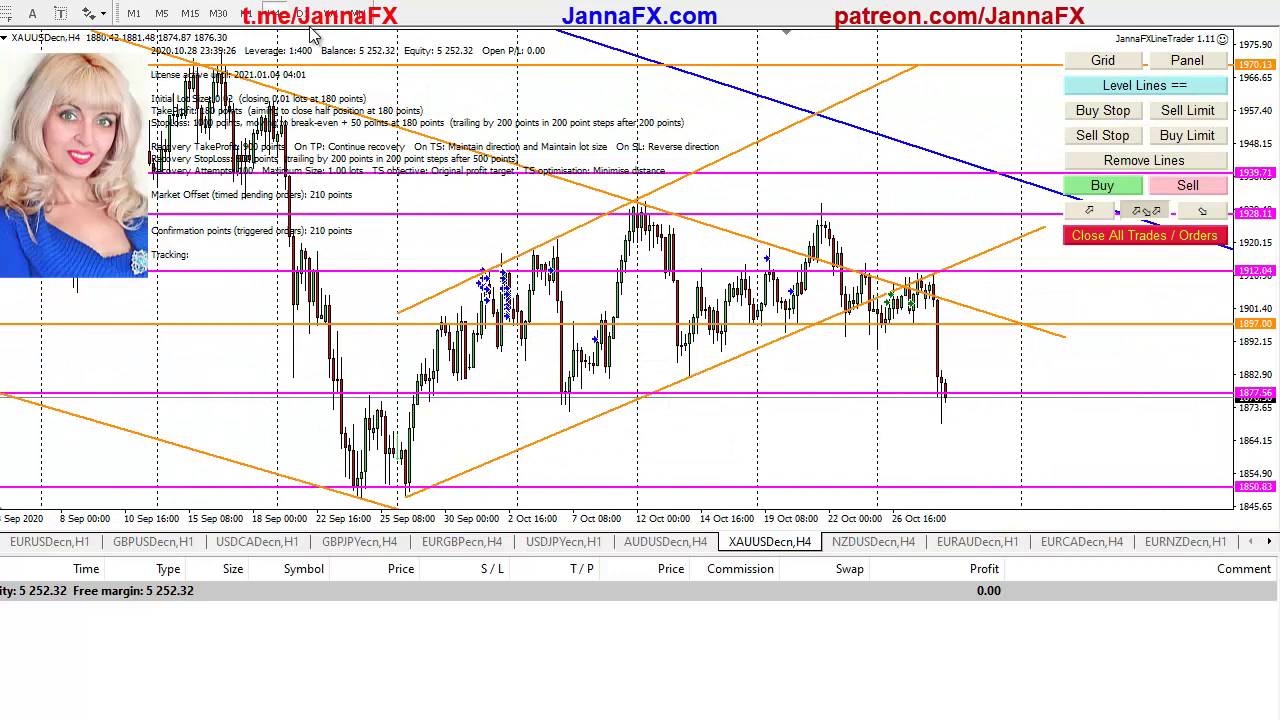
click(298, 15)
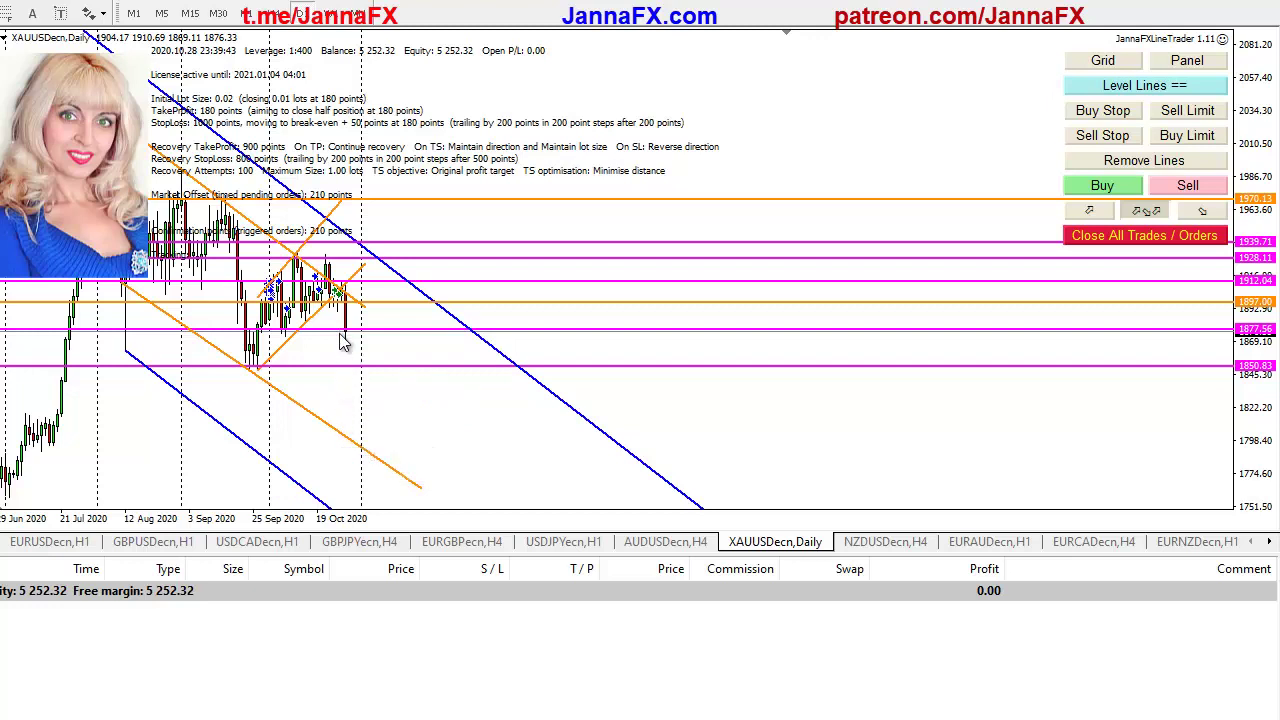
click(279, 16)
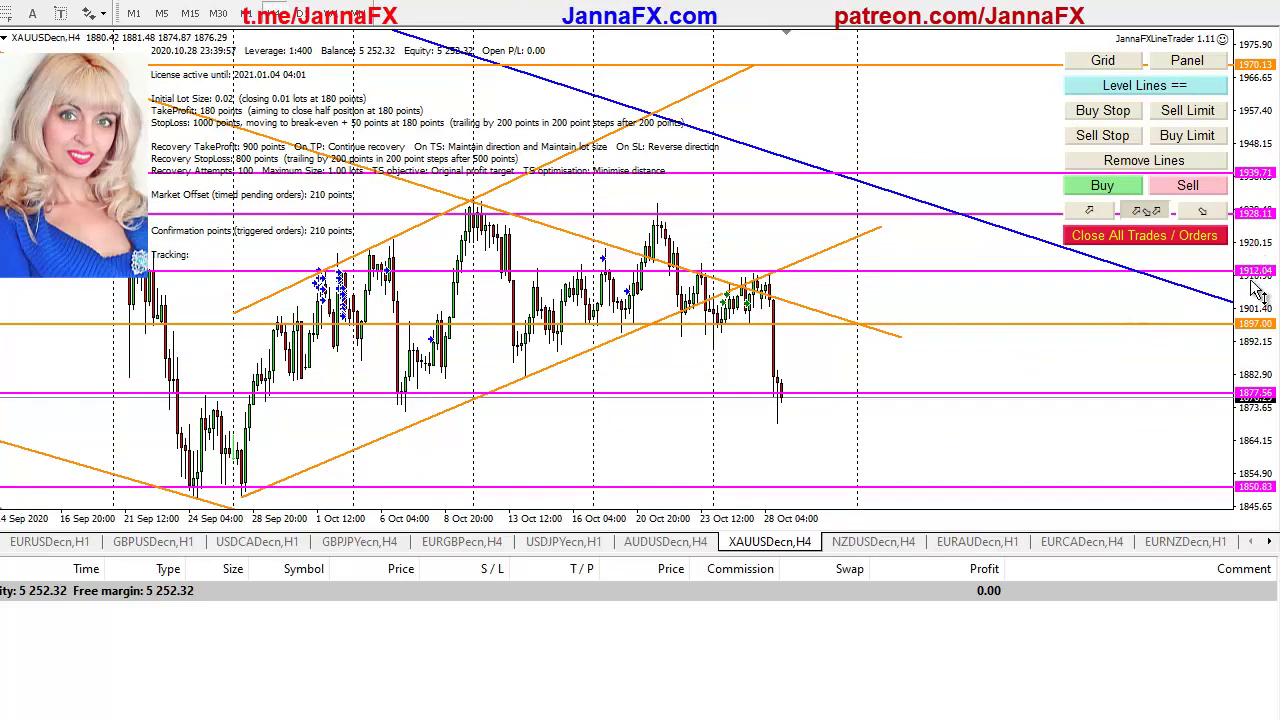
drag(1261, 293, 1261, 371)
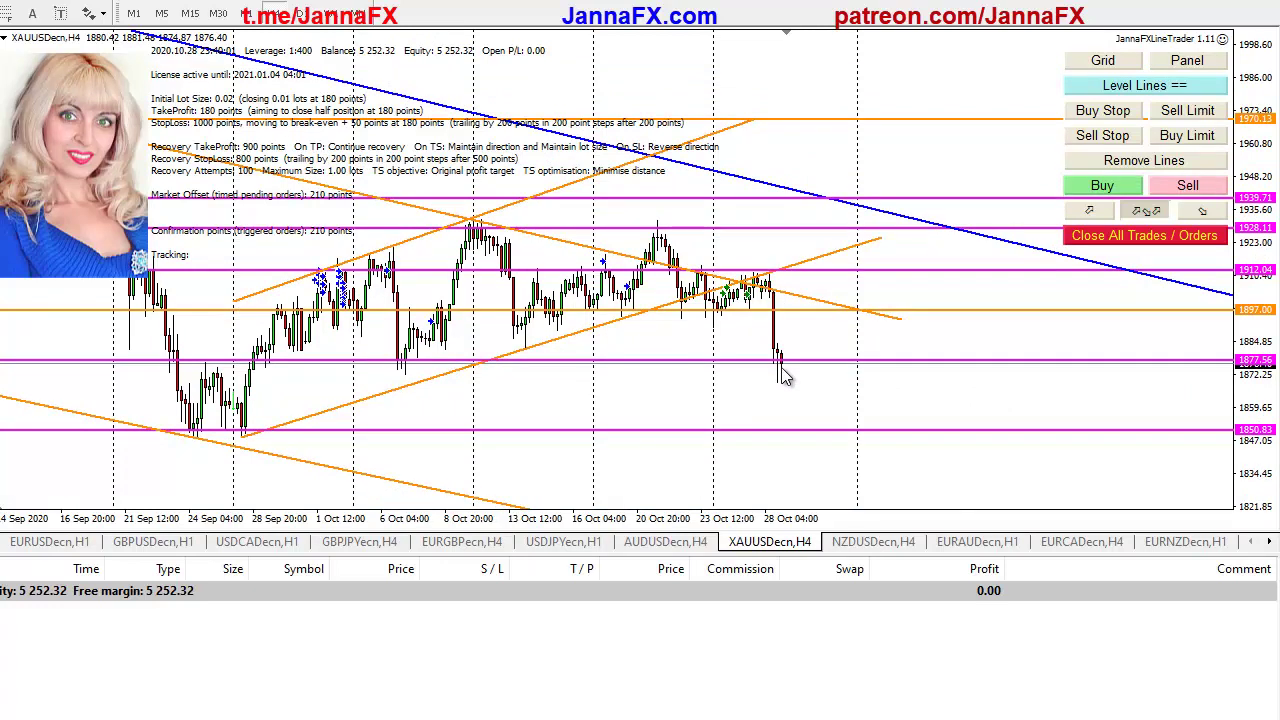
mouse_move(781, 369)
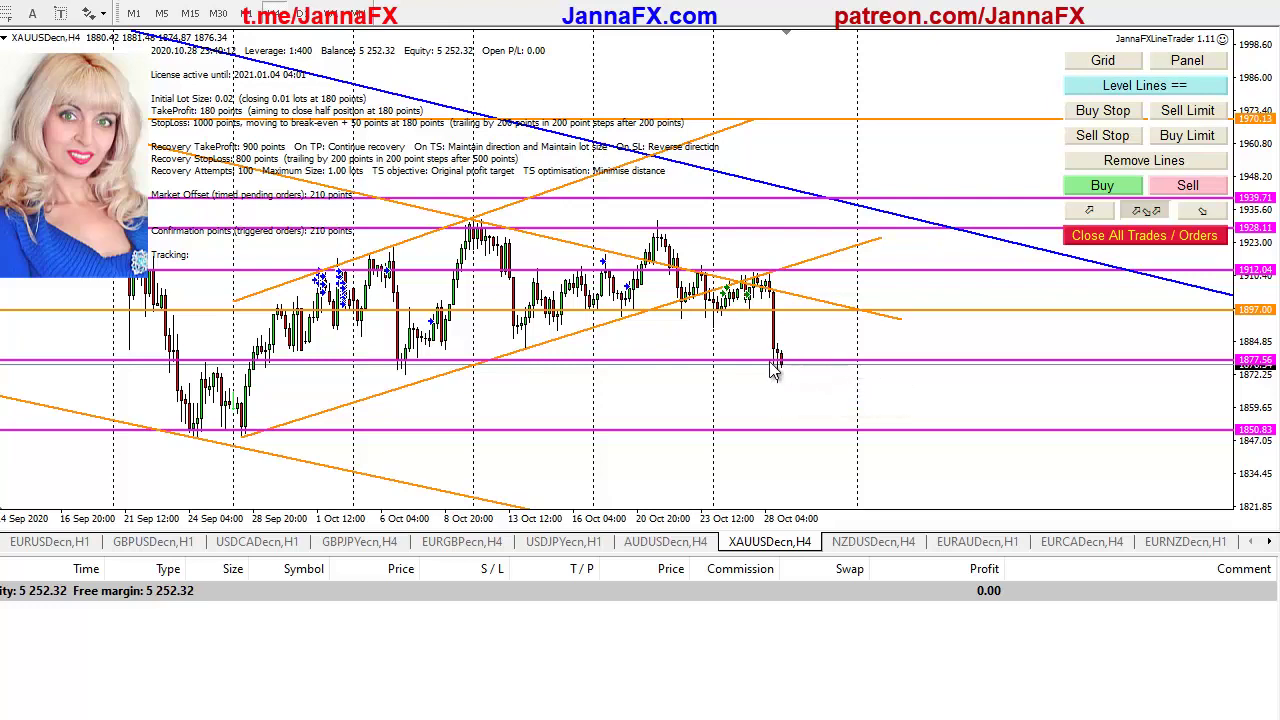
Set XAUUSD to H1, reset the price scale to automatic, and compress it to examine price between 1877.56 and 1850.83
click(248, 13)
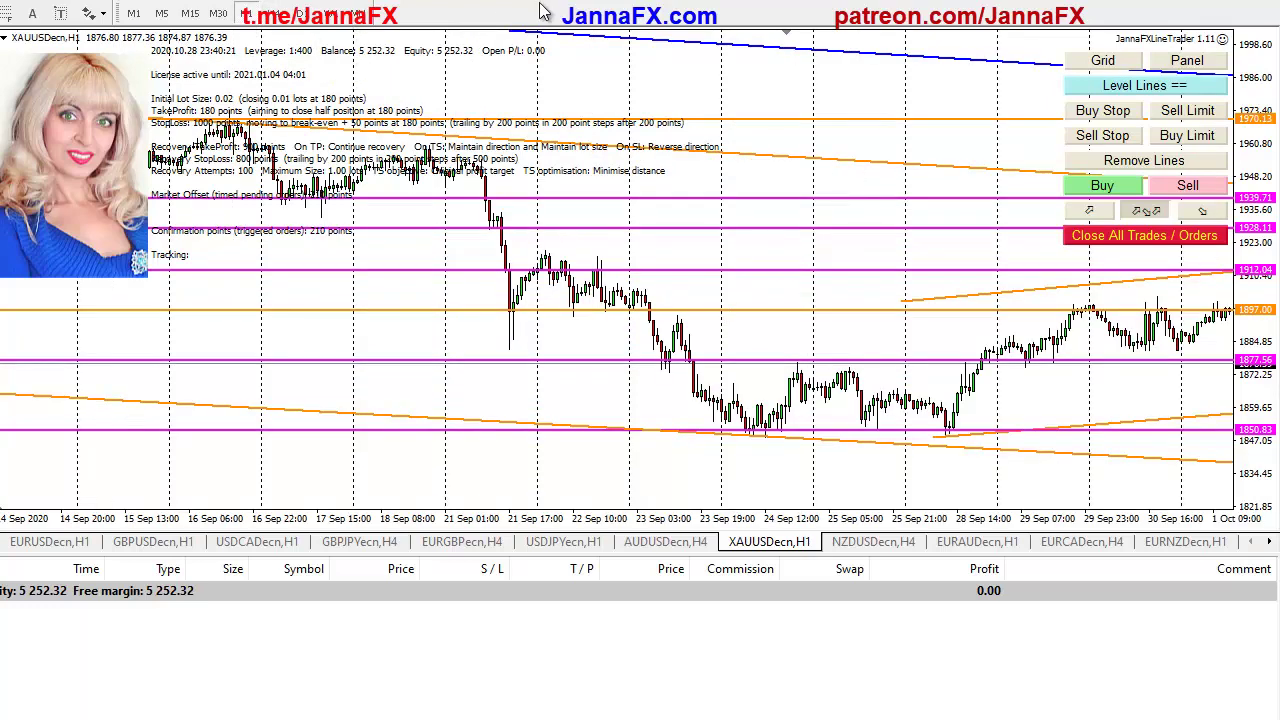
double_click(1255, 292)
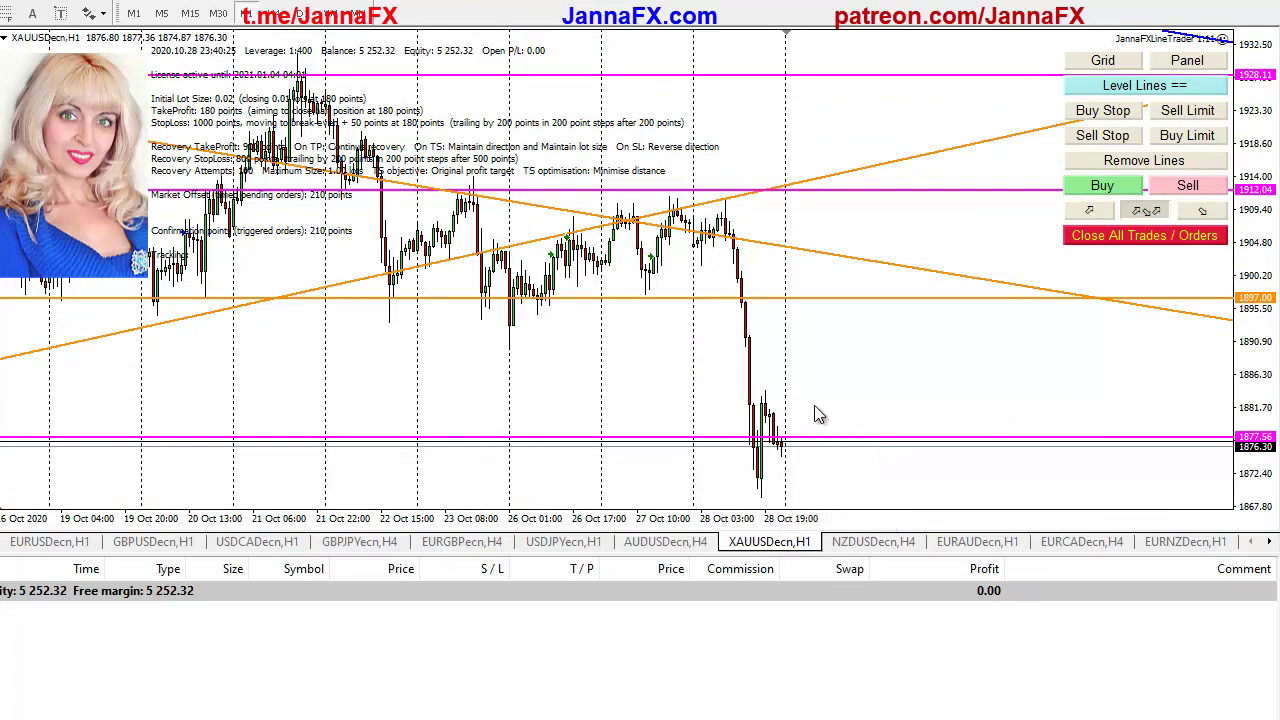
drag(1238, 320, 1238, 430)
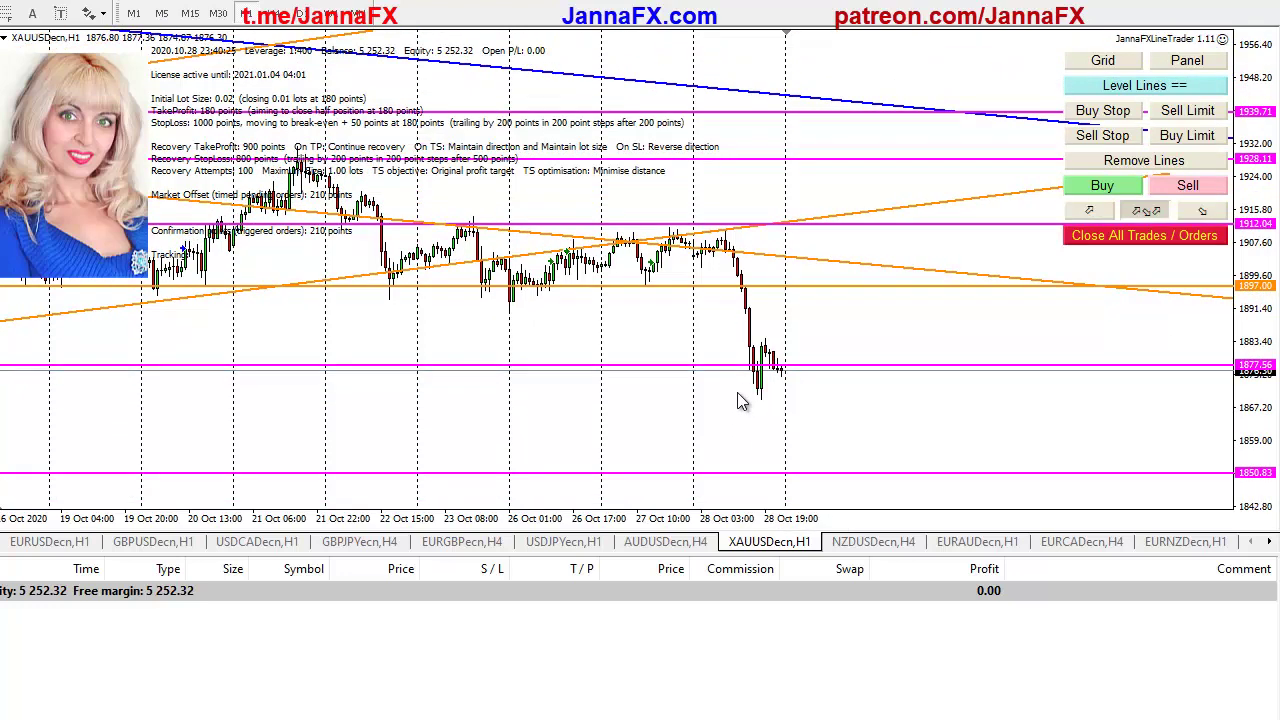
Examine NZDUSD on H4 and H1 around the orange trend lines and the 0.66834 level, and return it to H4
click(860, 545)
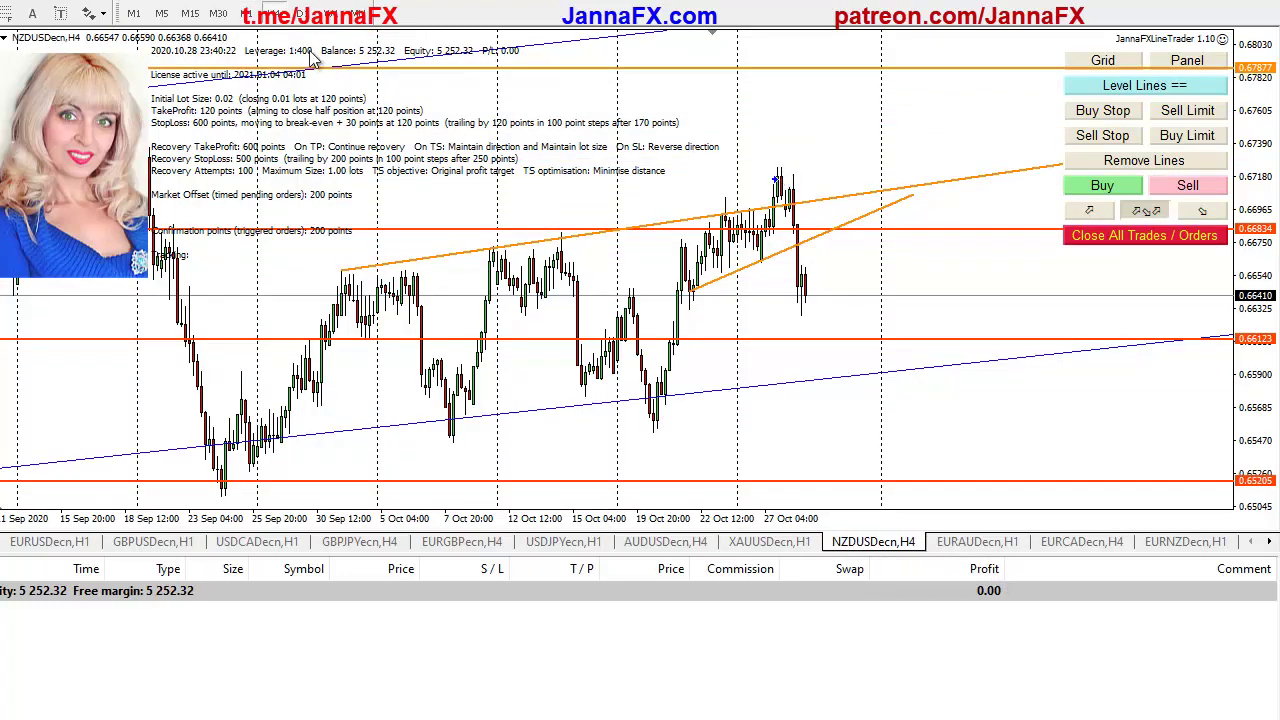
click(246, 13)
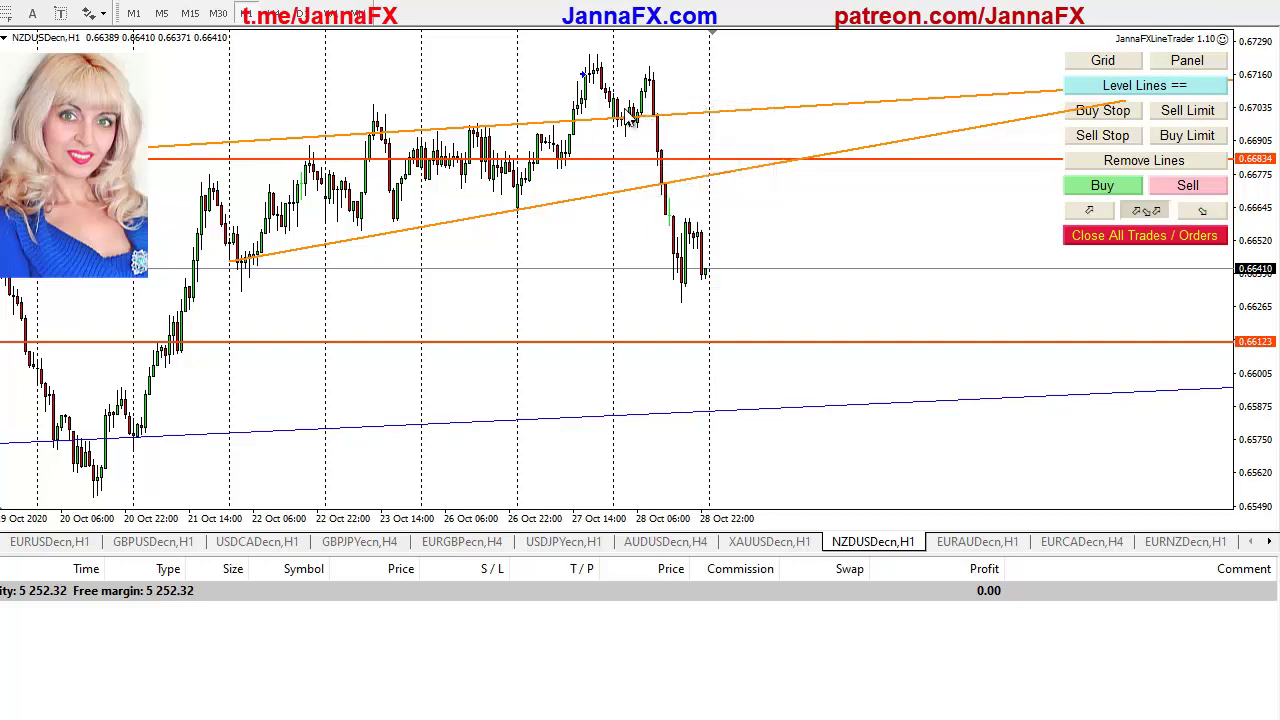
mouse_move(657, 122)
click(275, 13)
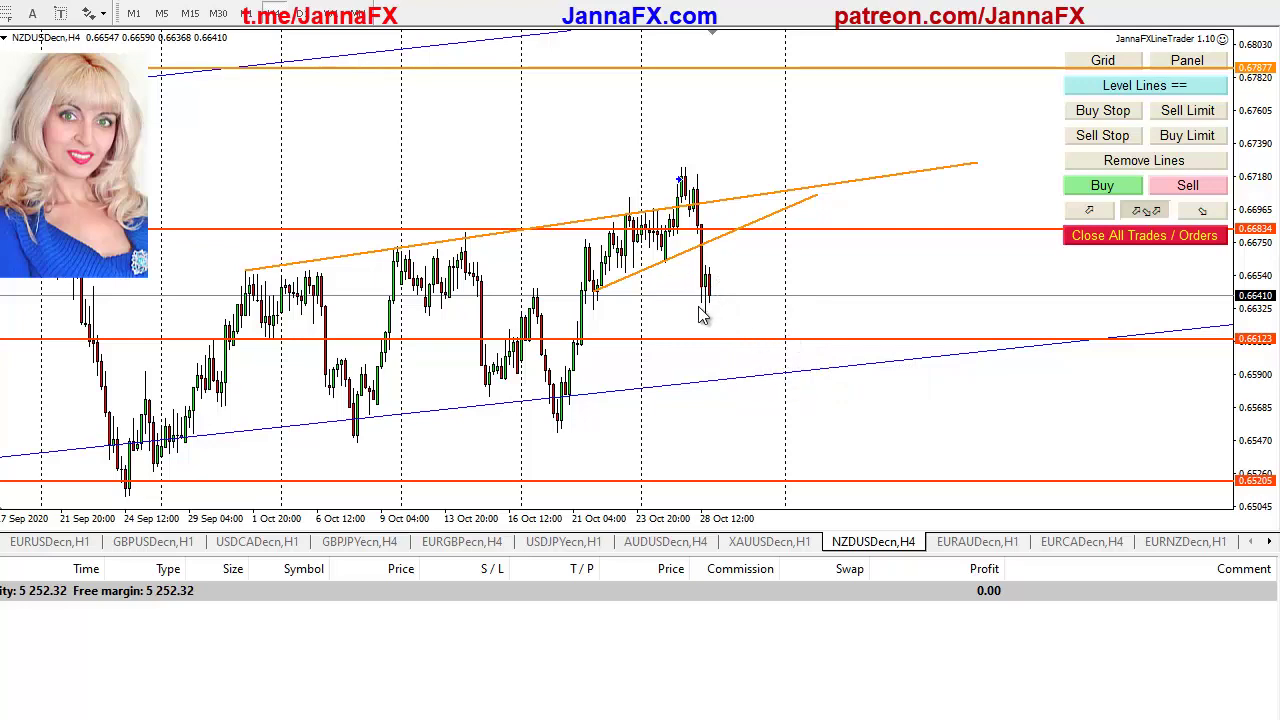
Open EURAUD on H1, compress the price scale, and examine recent and earlier candles between the blue channel lines
click(970, 545)
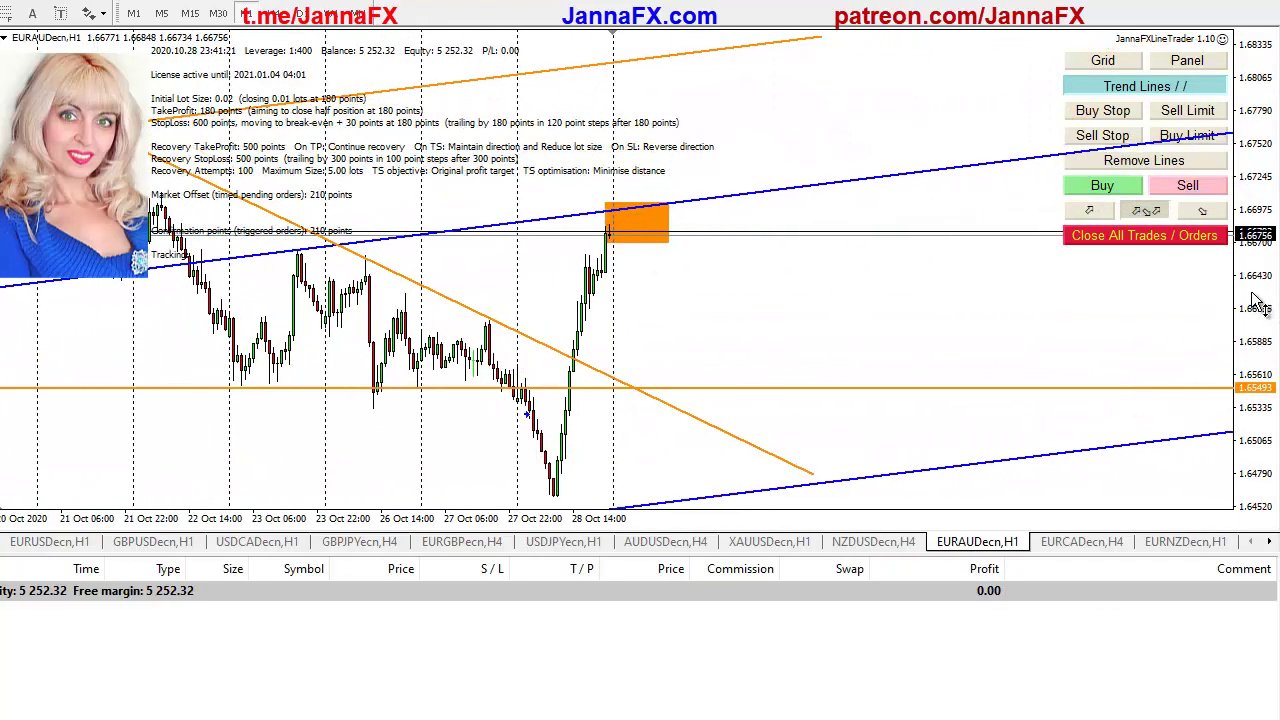
drag(1263, 304, 1246, 376)
drag(729, 297, 843, 308)
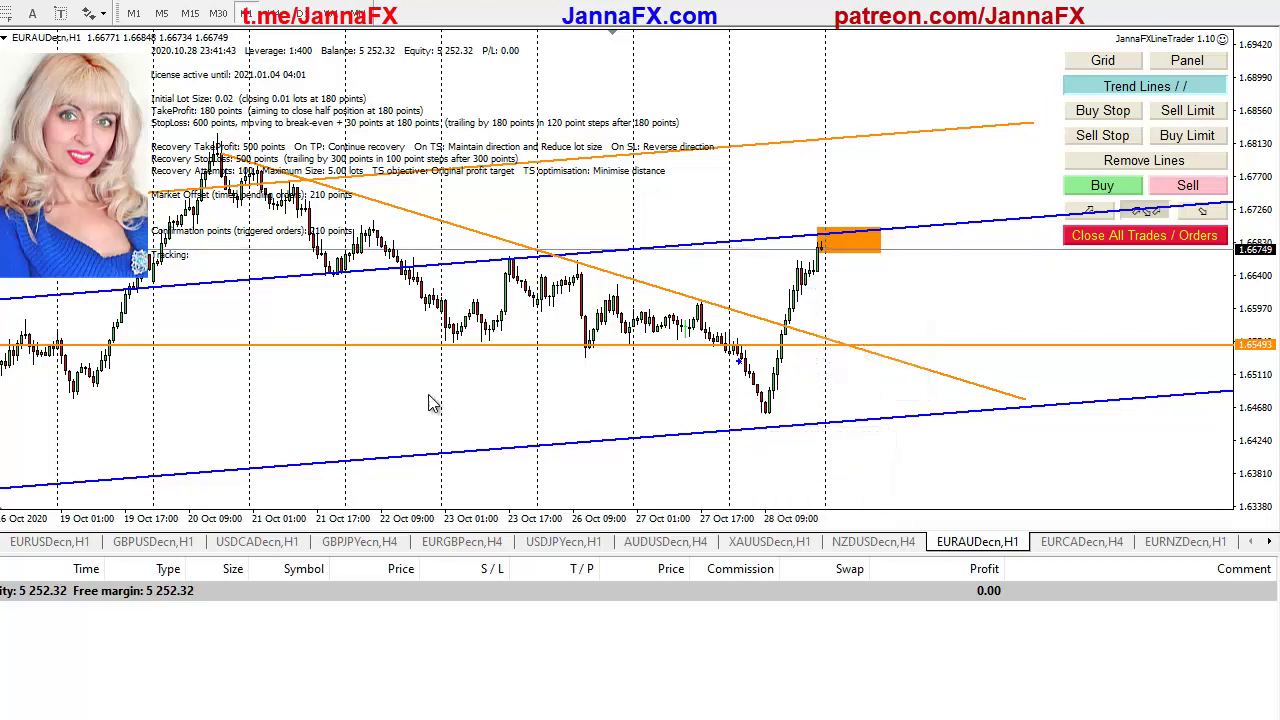
scroll(436, 404, up, 5)
scroll(452, 335, down, 3)
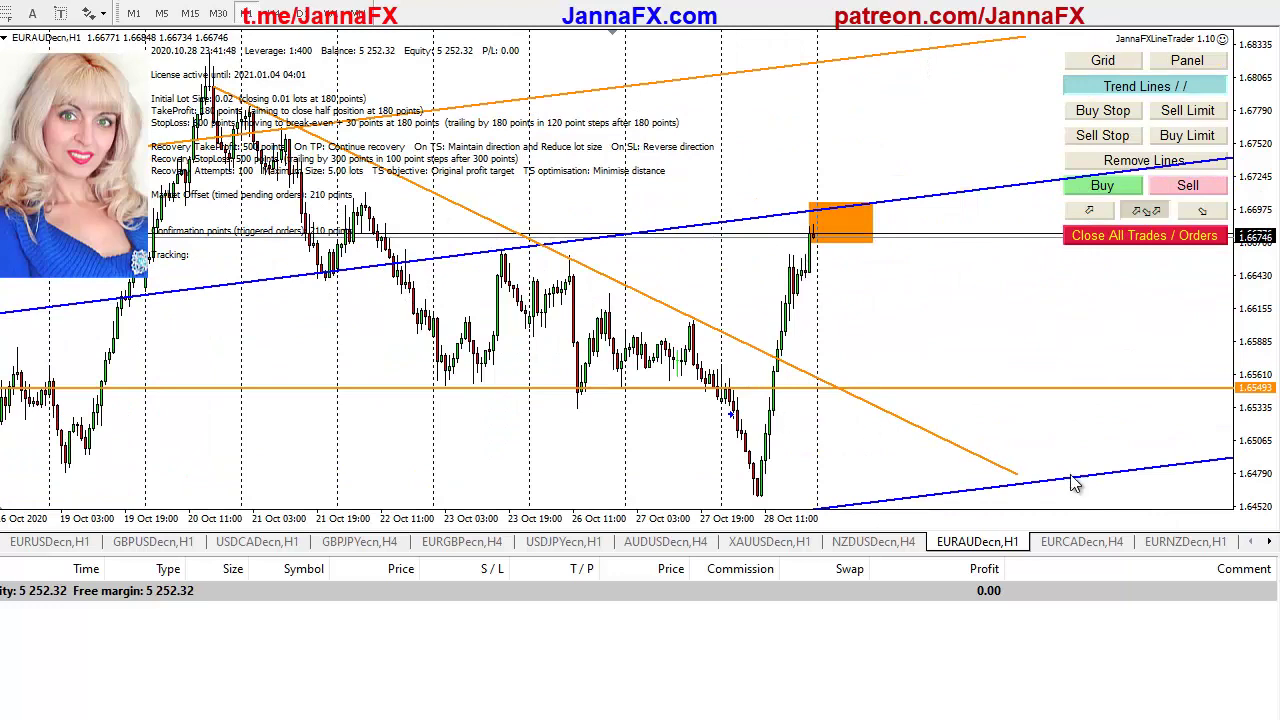
Check EURCAD on H4, switch to H1, reset the price scale to automatic, and compress it to show 1.57278 to 1.54488
click(1093, 546)
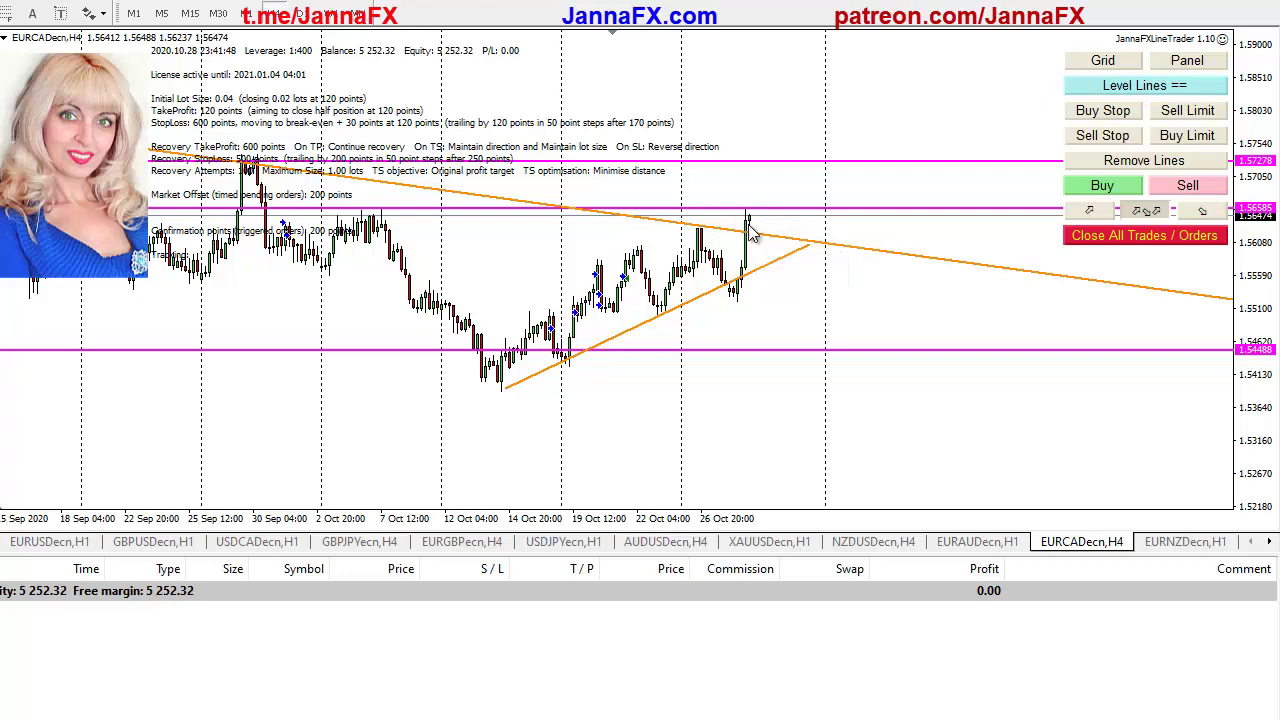
drag(455, 308, 447, 337)
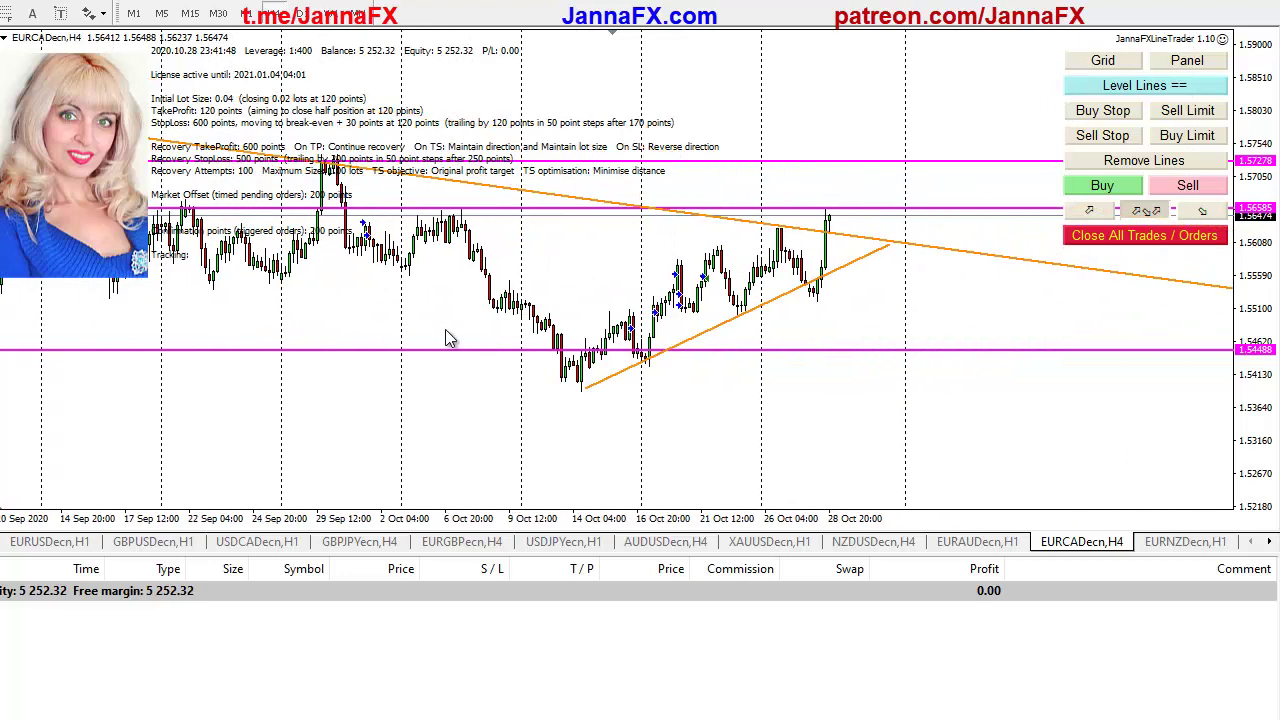
click(244, 14)
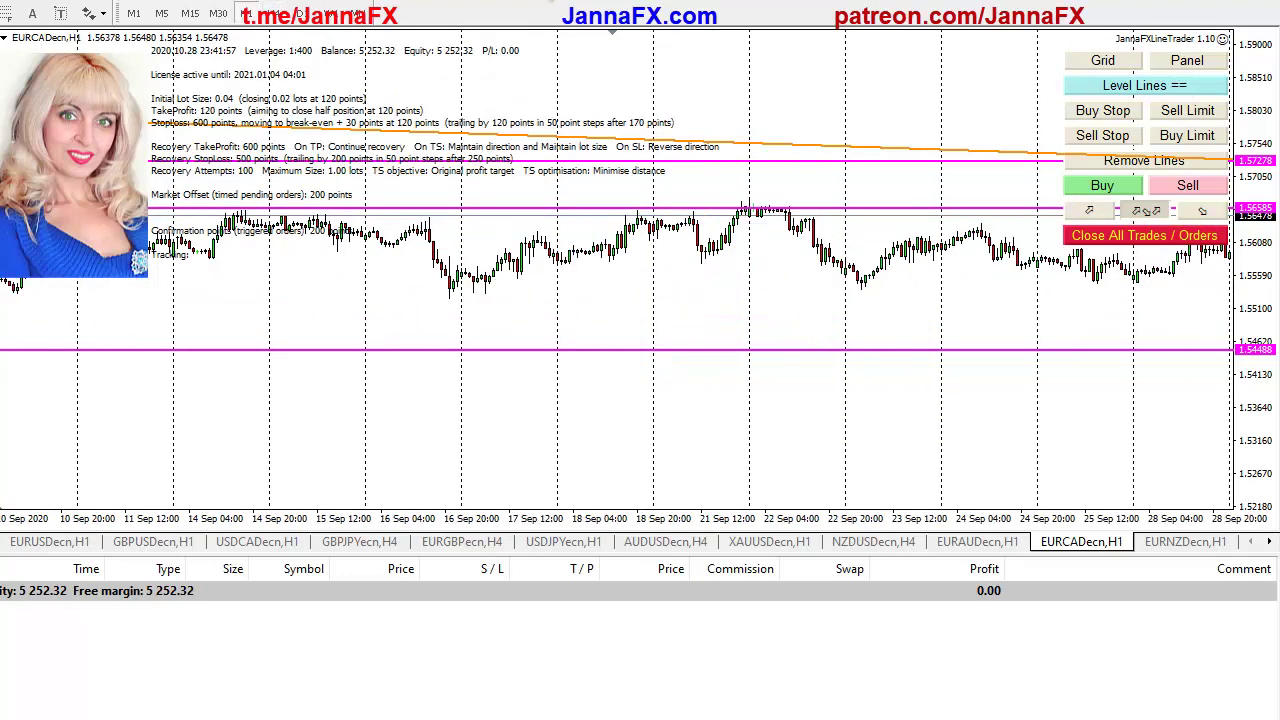
double_click(1250, 374)
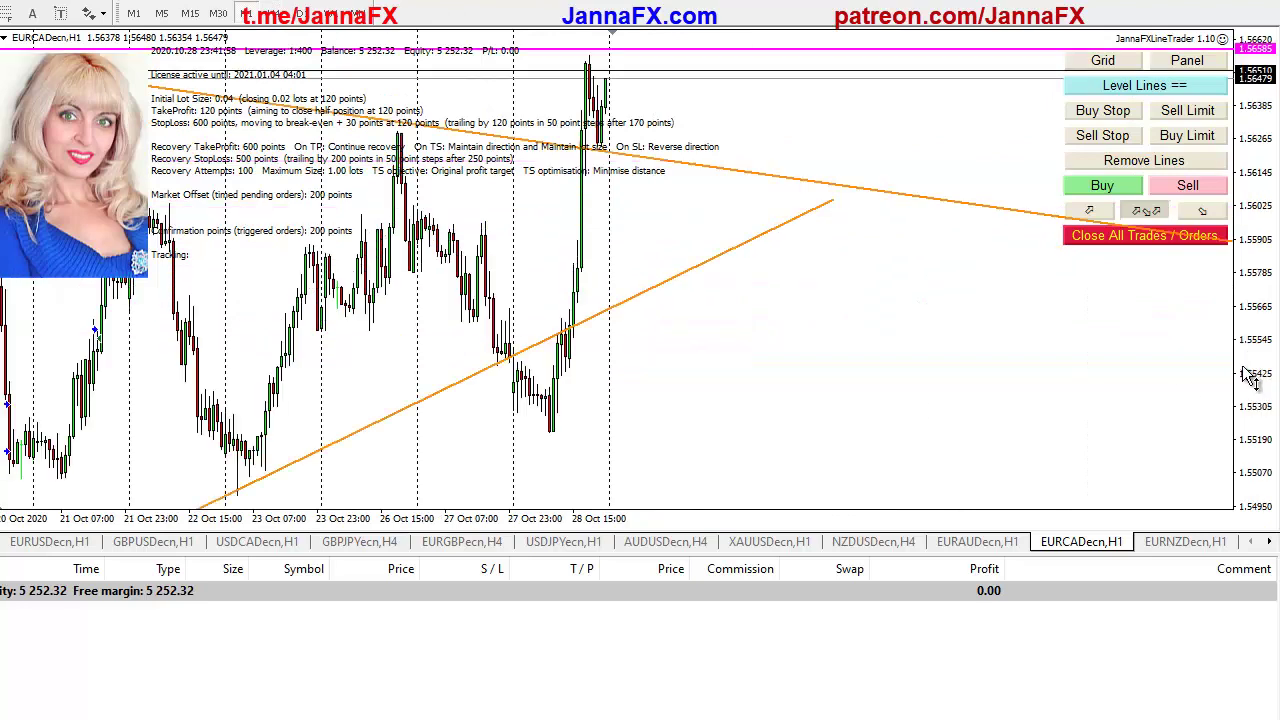
drag(1250, 376, 1260, 518)
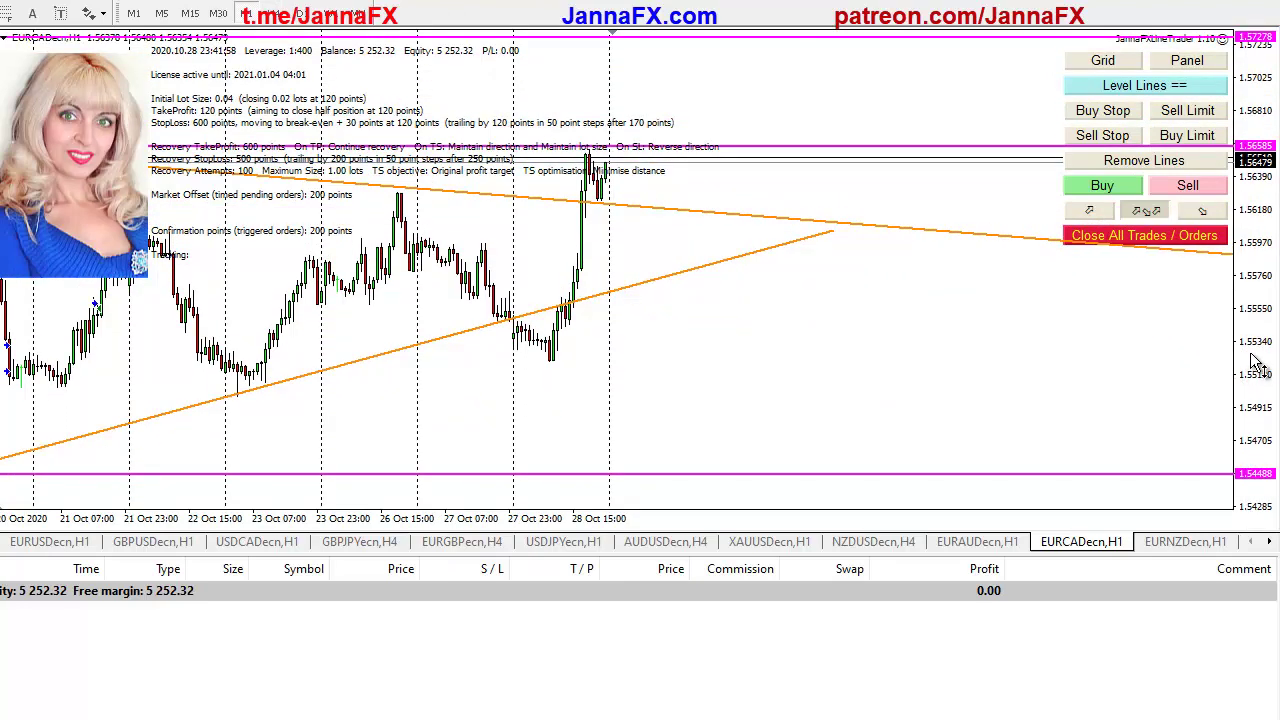
drag(1262, 368, 1272, 476)
drag(691, 346, 772, 344)
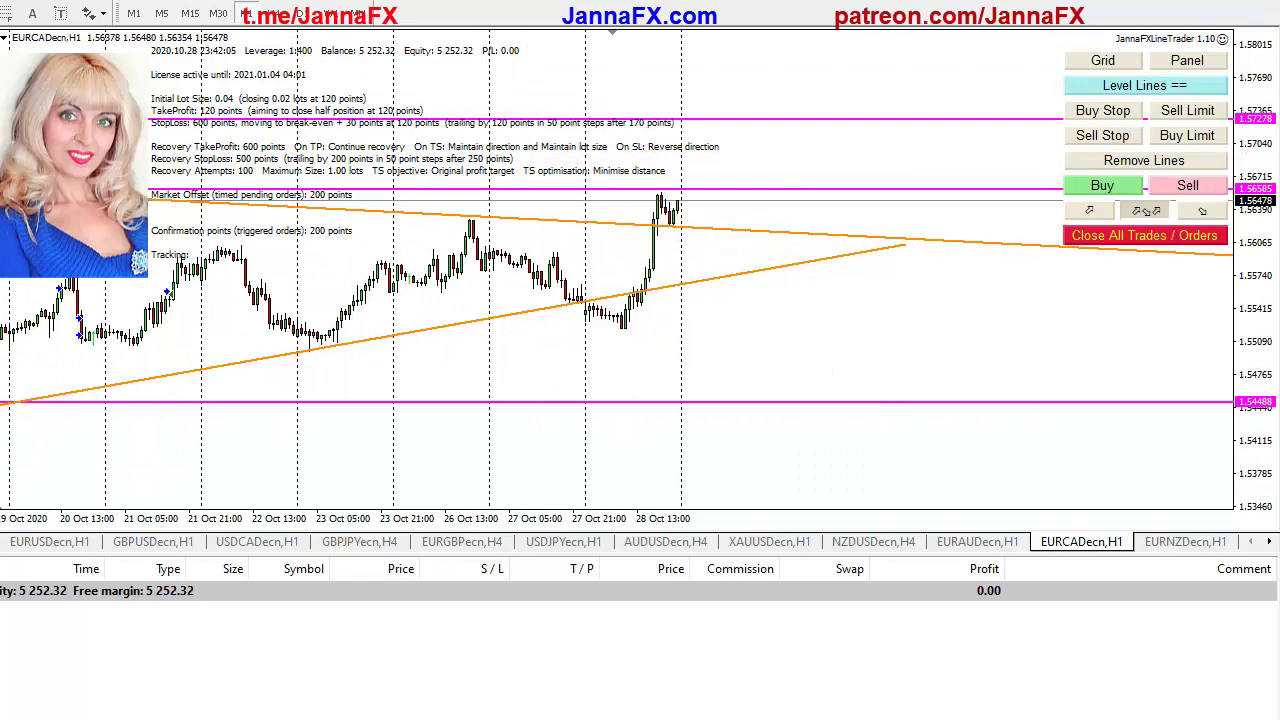
Measure EURCAD with the crosshair from the 1.56585 level up to 1.57278, and from the descending orange trend line downwards
middle_click(746, 194)
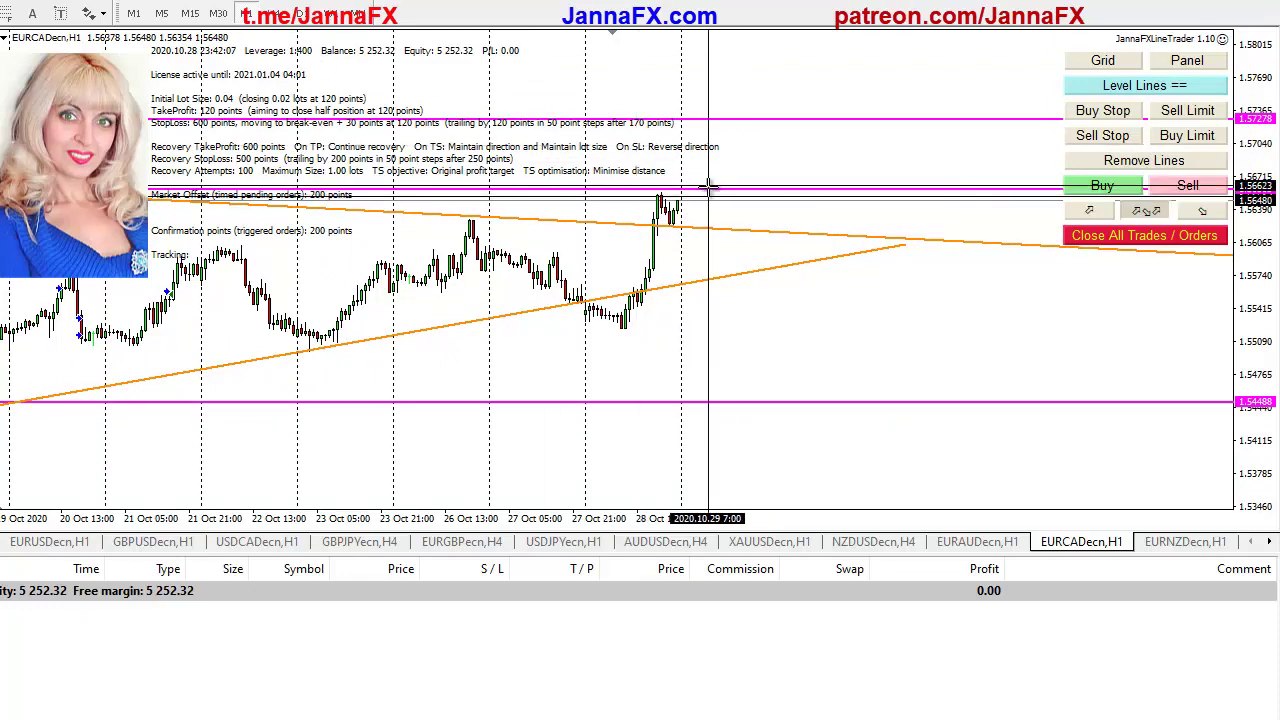
drag(716, 190, 716, 118)
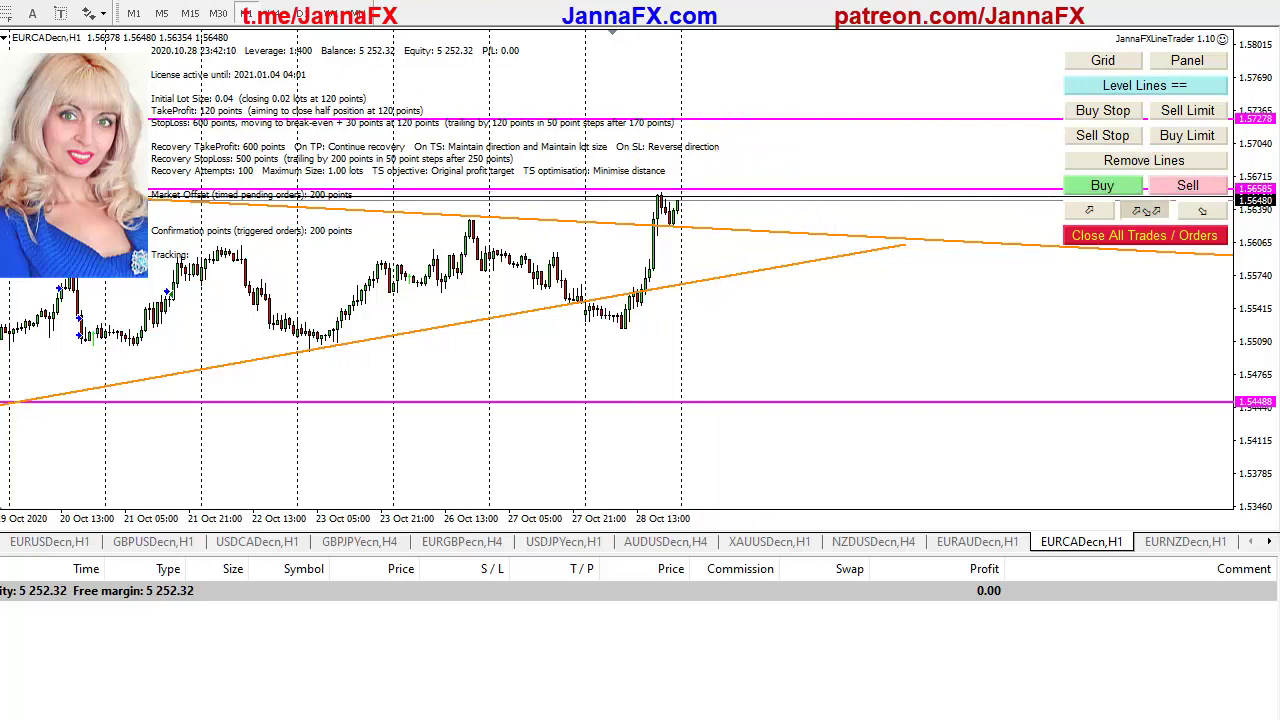
middle_click(680, 210)
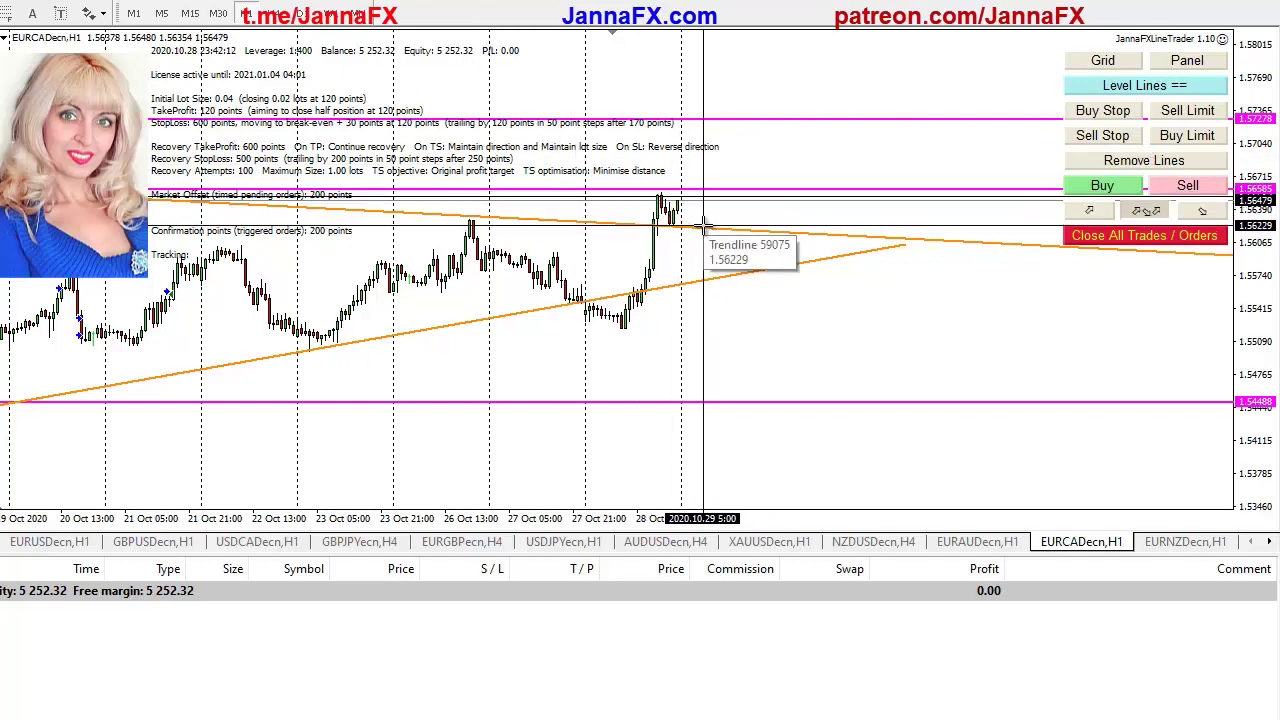
drag(705, 228, 714, 285)
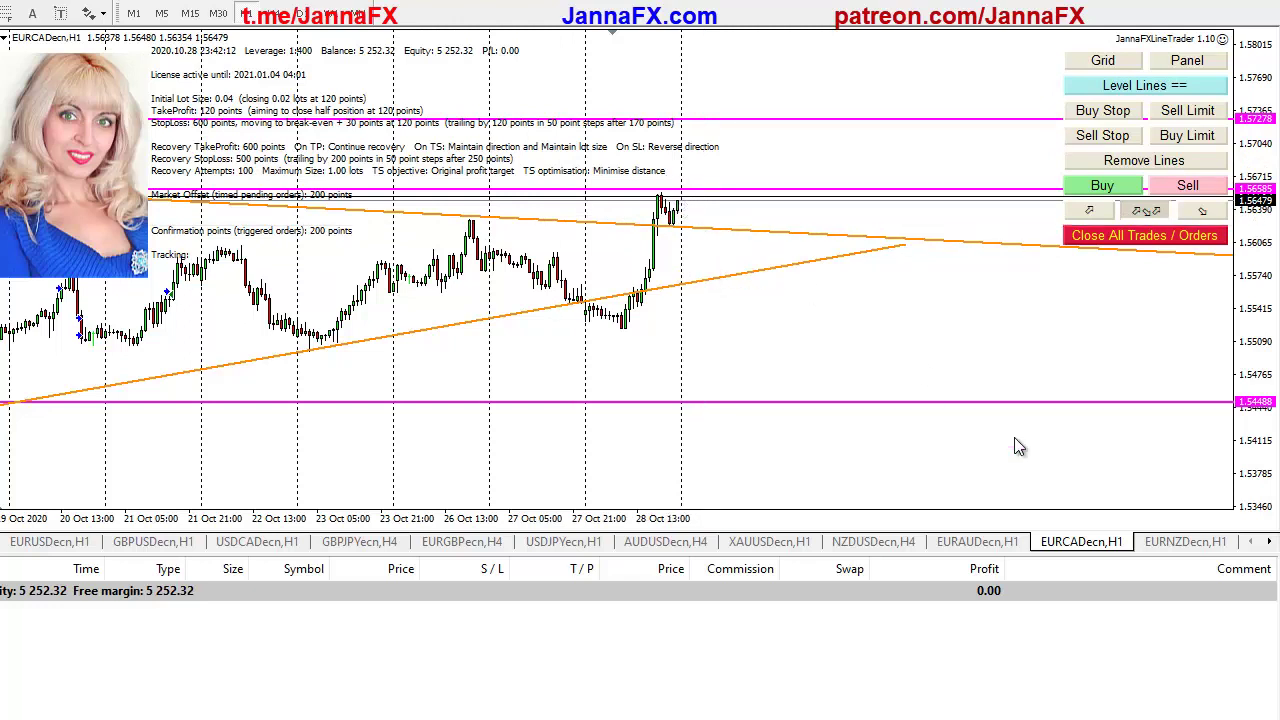
Check EURNZD on H1 around the orange rectangle below the 1.77184 level
click(1175, 544)
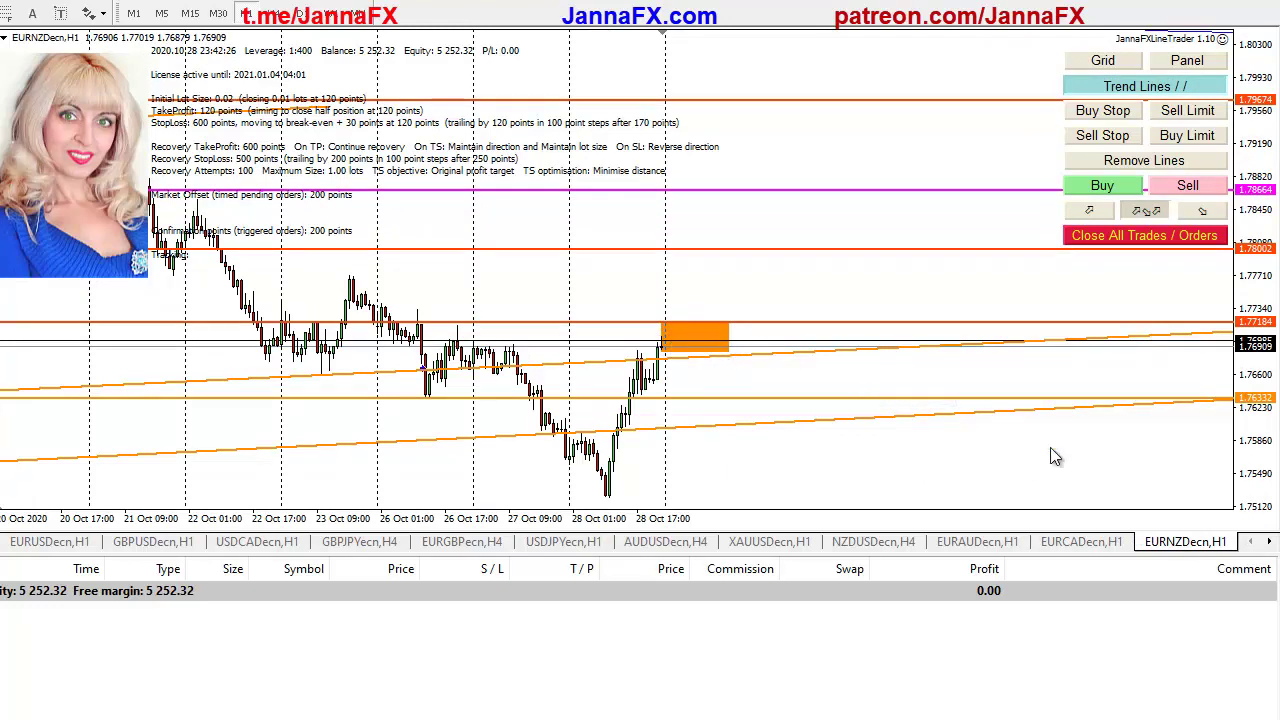
click(1270, 543)
click(1270, 543)
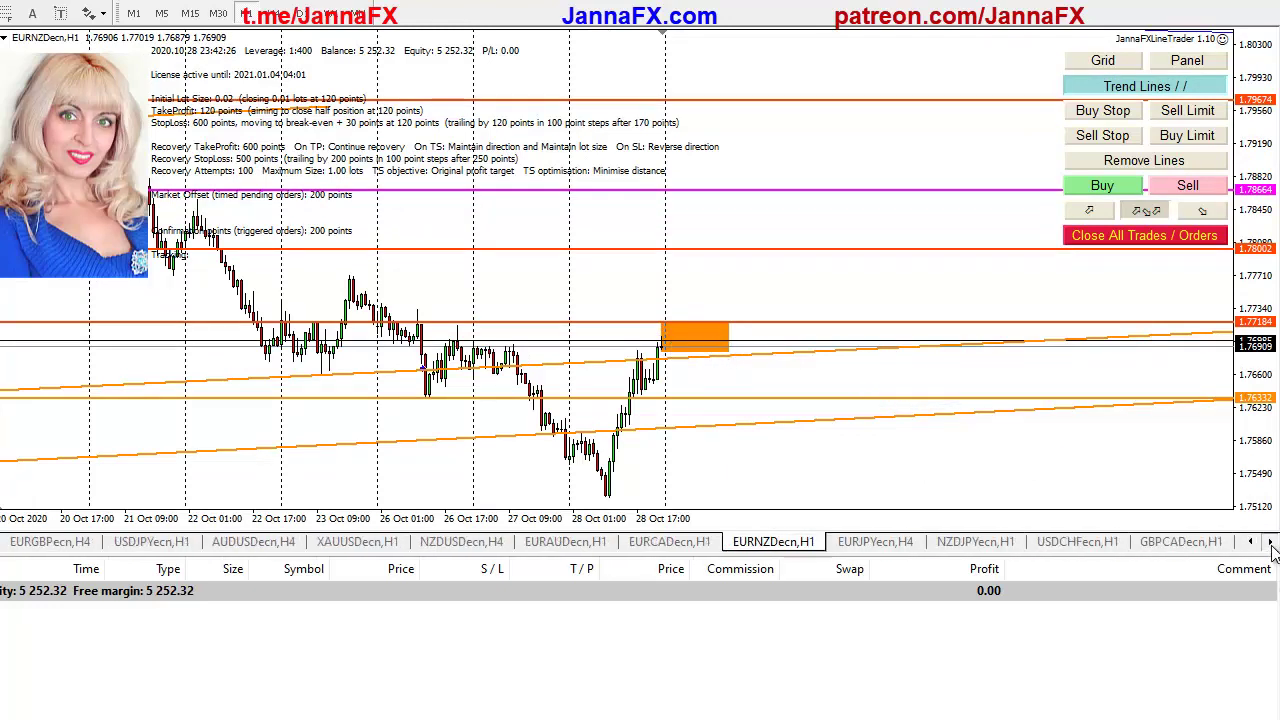
click(1270, 543)
Examine EURJPY on H4 and H1 with a compressed price scale, around the 122.536 level and the falling blue channel
click(671, 541)
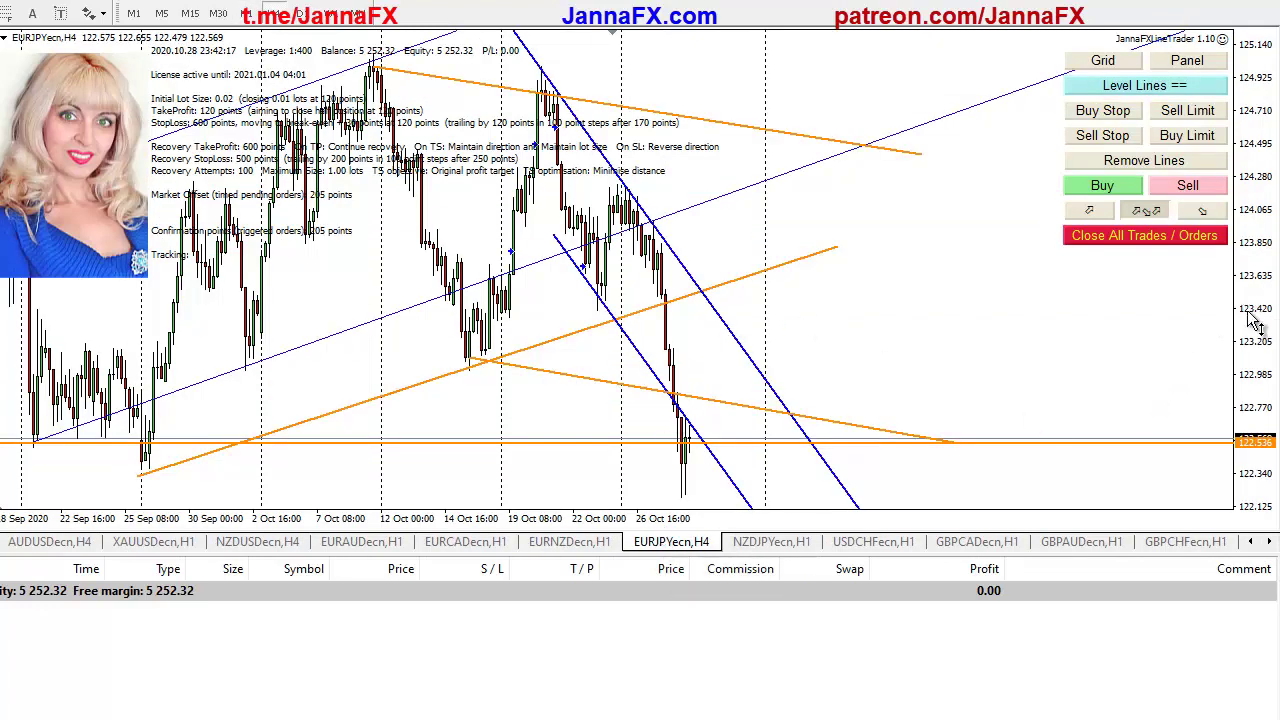
drag(1255, 315, 1260, 397)
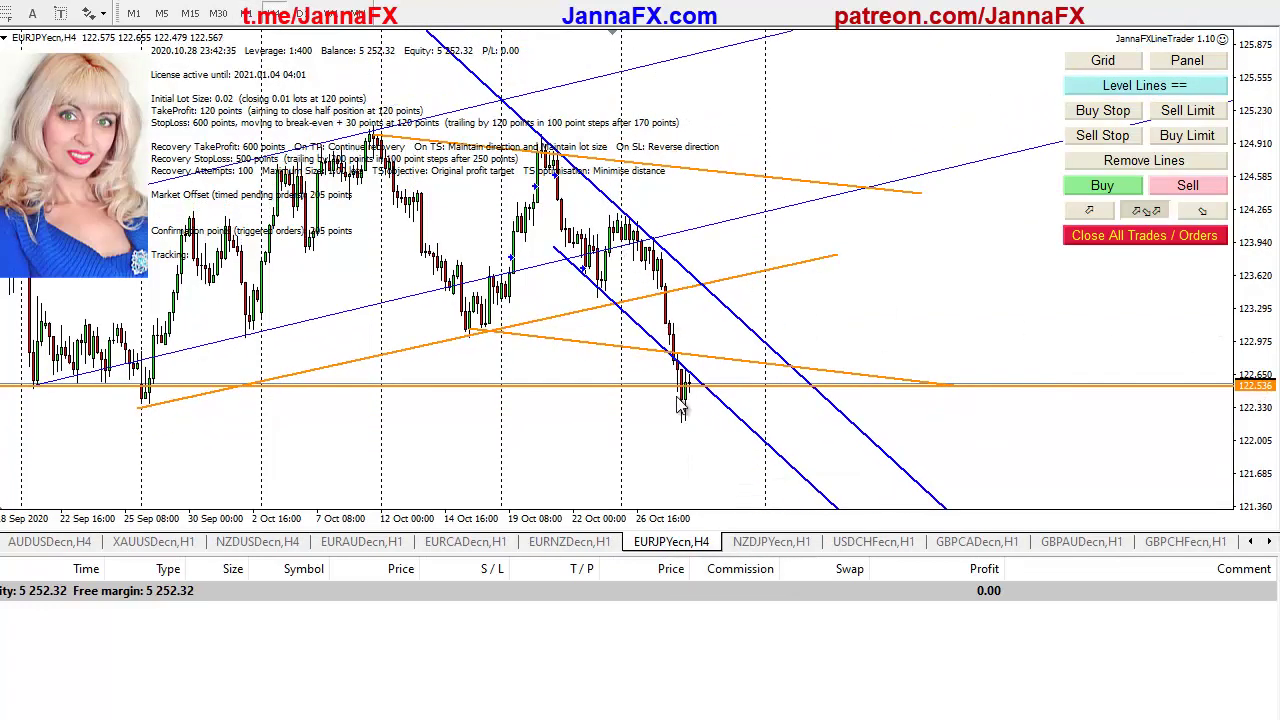
drag(400, 429, 392, 290)
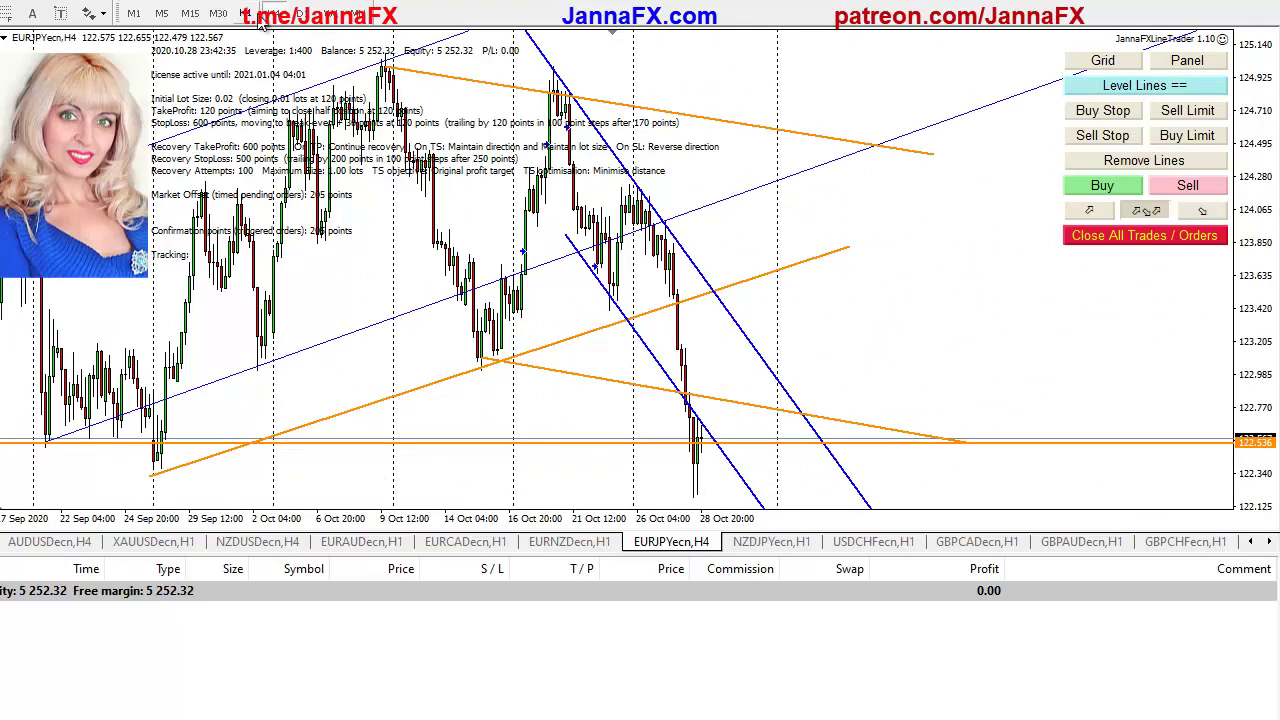
click(250, 16)
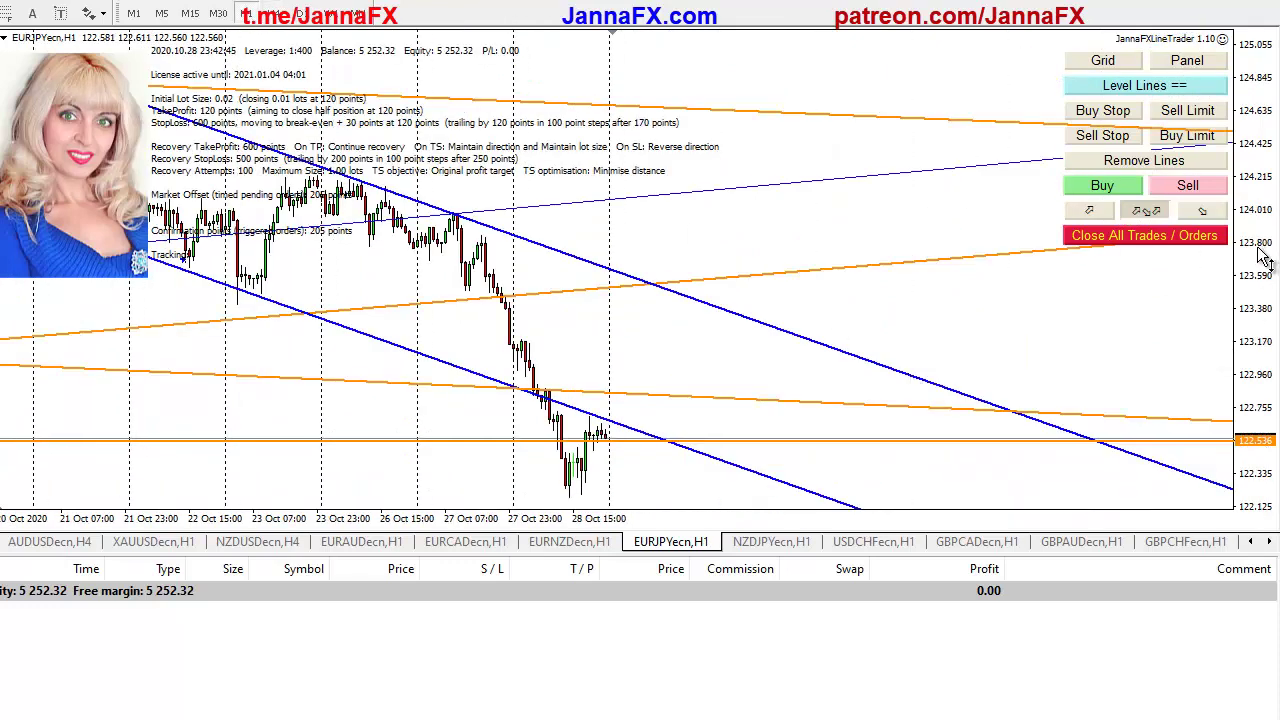
drag(1266, 258, 1255, 325)
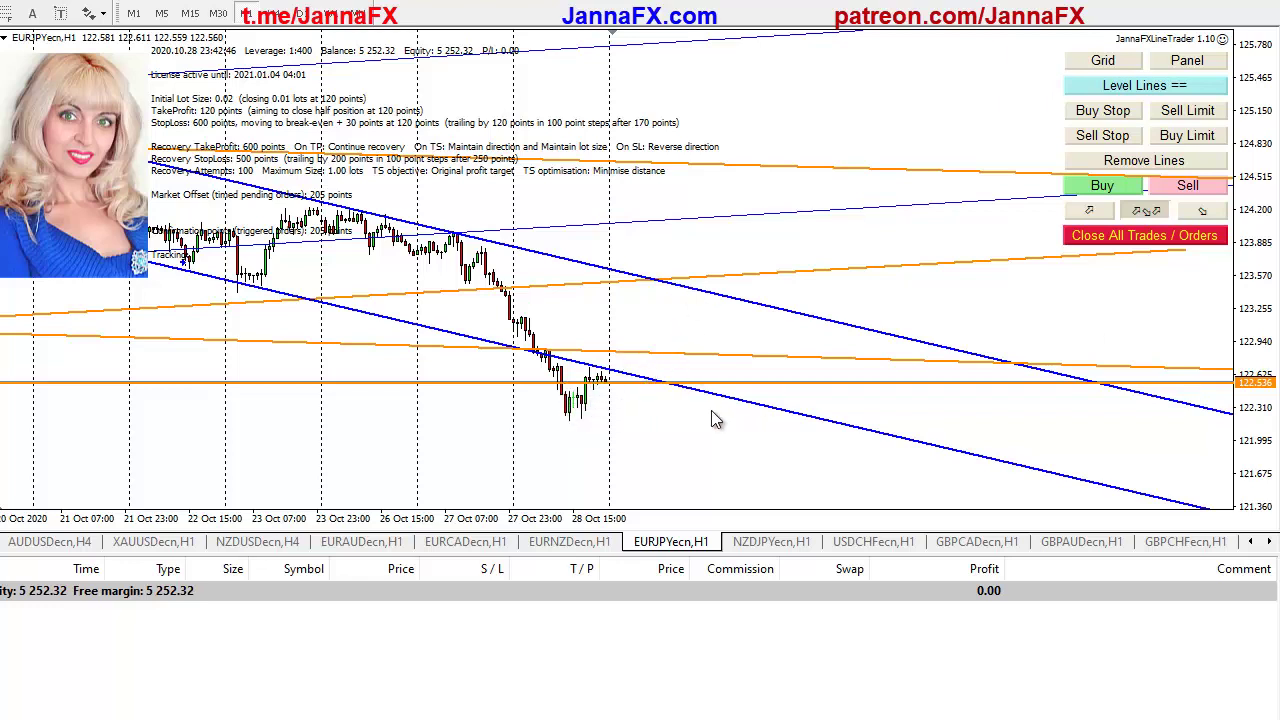
Check NZDJPY on H1, and examine USDCHF on H1 and H4 around the rising blue channel and orange levels
click(786, 550)
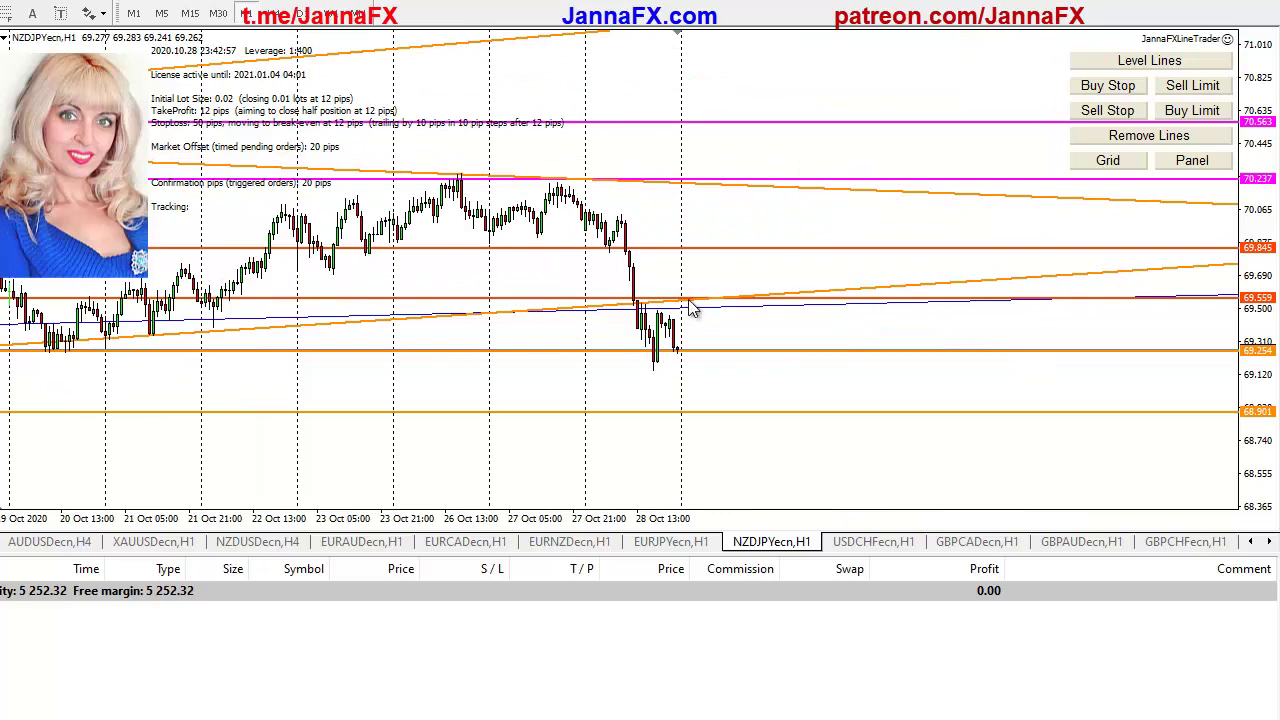
click(883, 545)
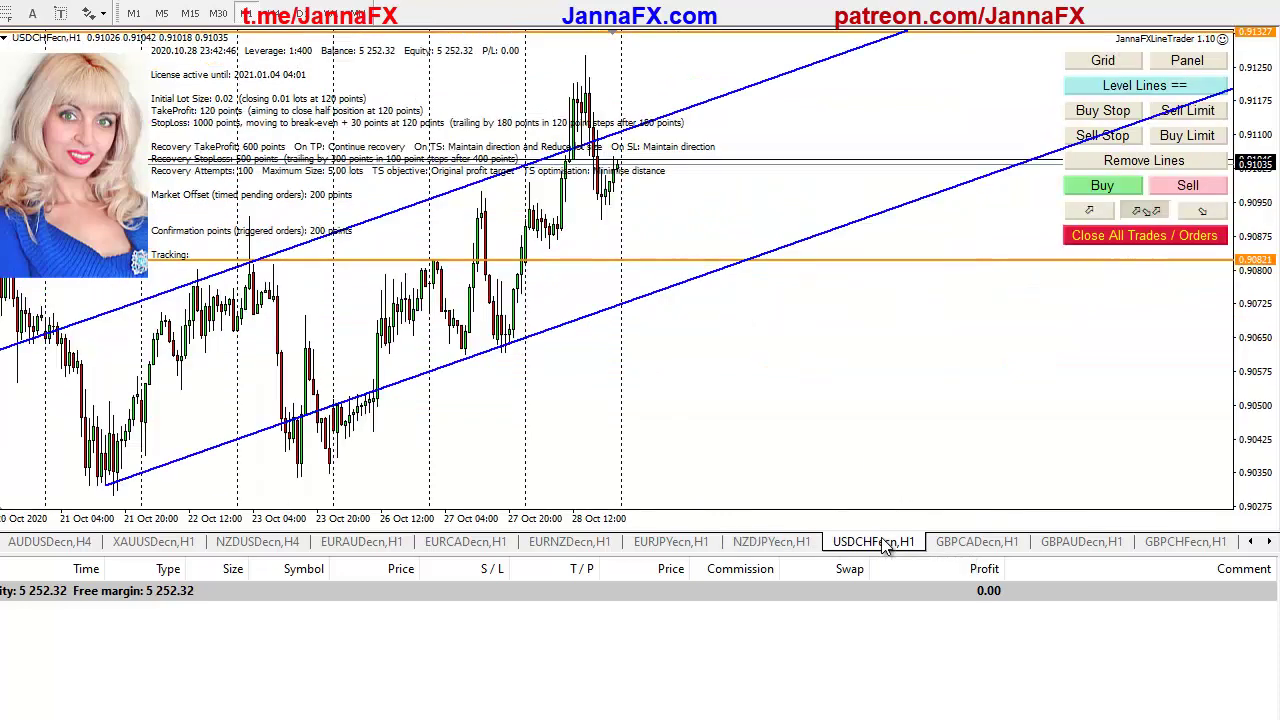
drag(482, 417, 808, 453)
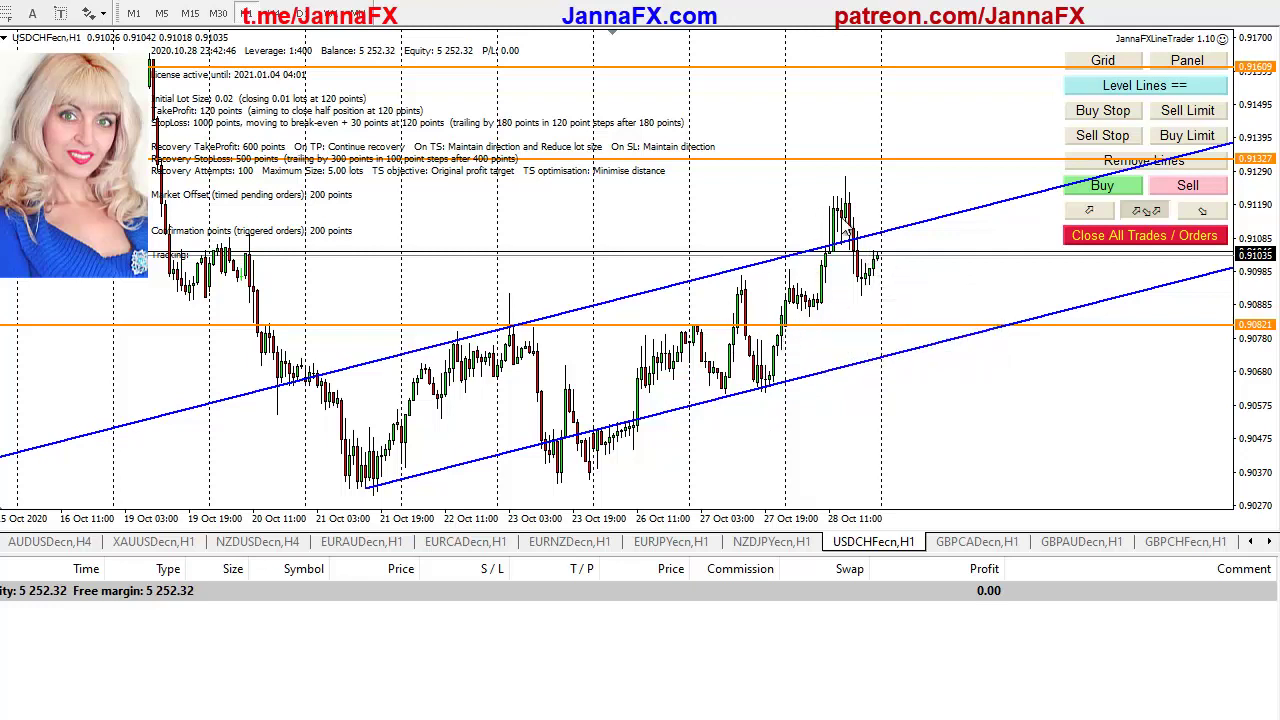
drag(894, 263, 669, 249)
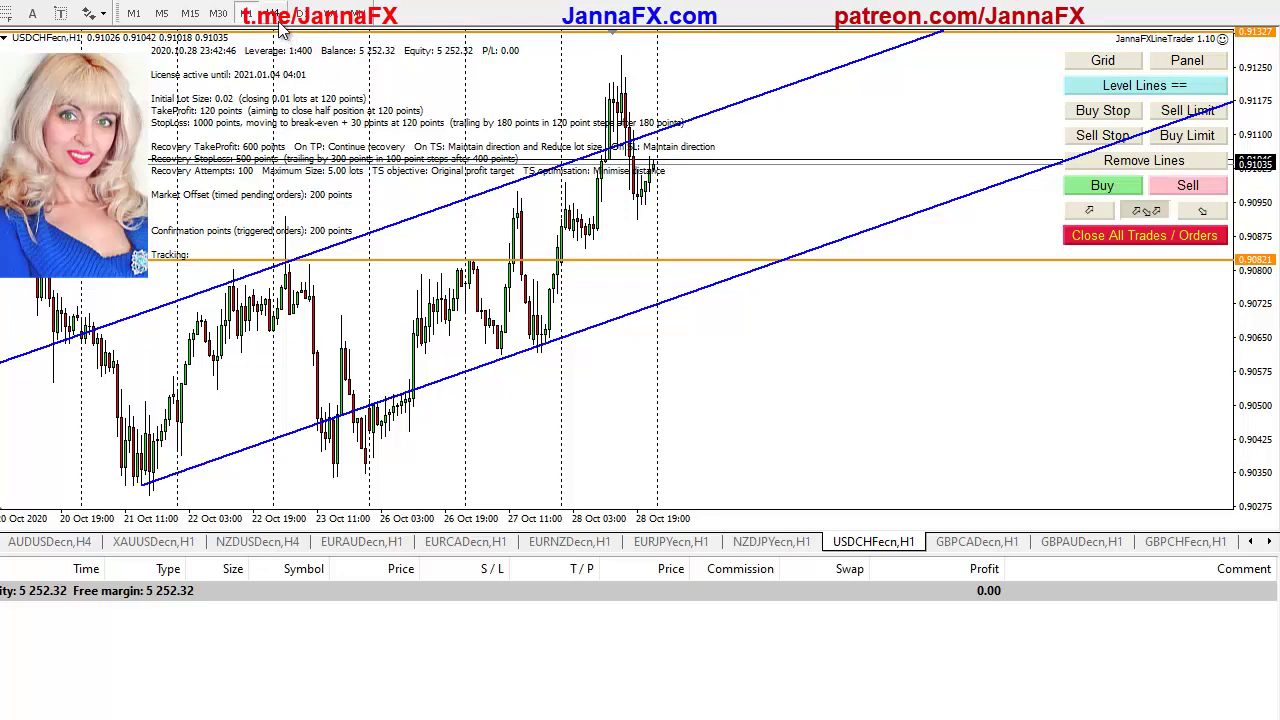
click(276, 13)
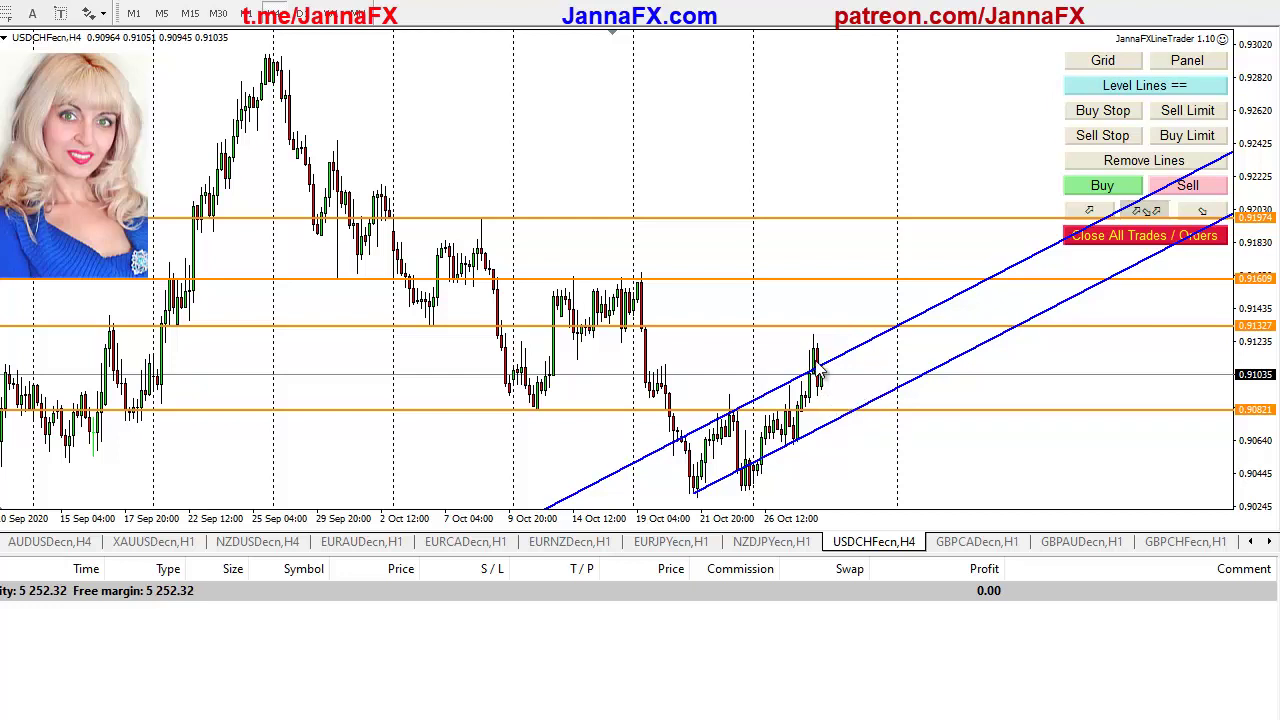
Check GBPCAD on H1 near the upper orange trend line and GBPAUD on H1 near the 1.84344 level
click(980, 542)
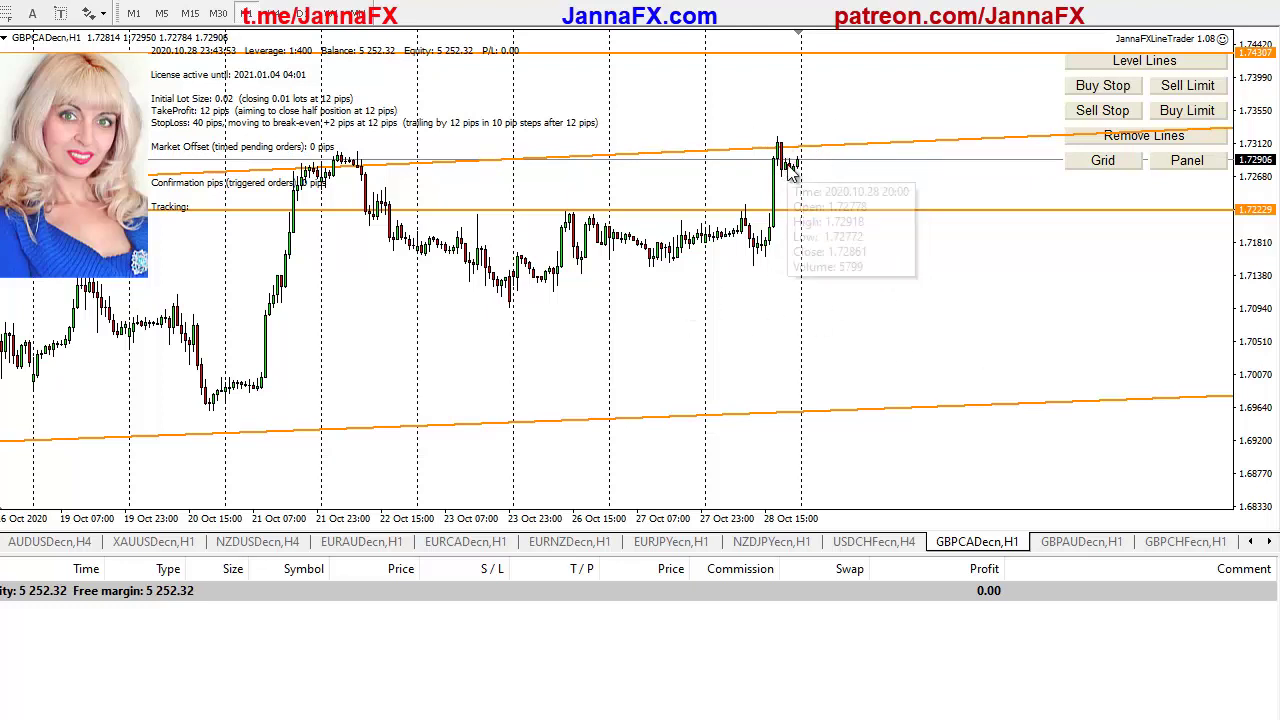
click(1060, 545)
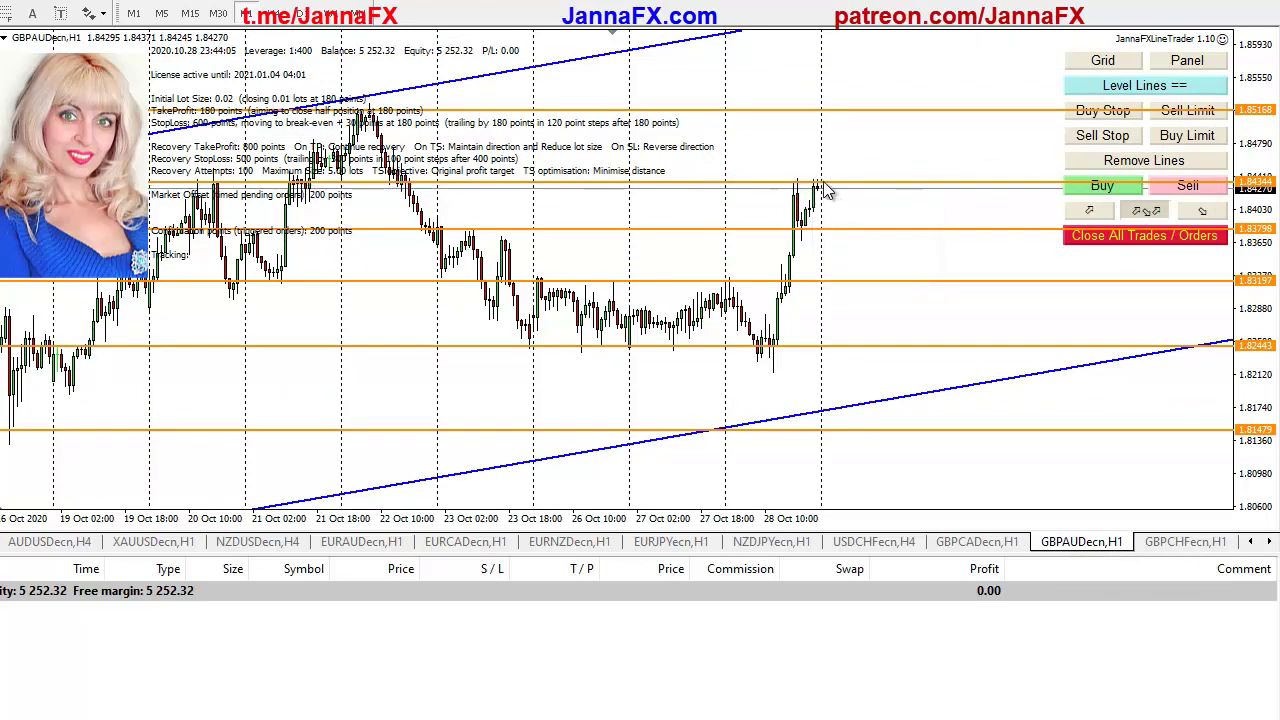
drag(870, 228, 628, 230)
Check GBPCHF on H1 around the orange horizontal level, and look over recent candles on CADCHF H4
click(1182, 542)
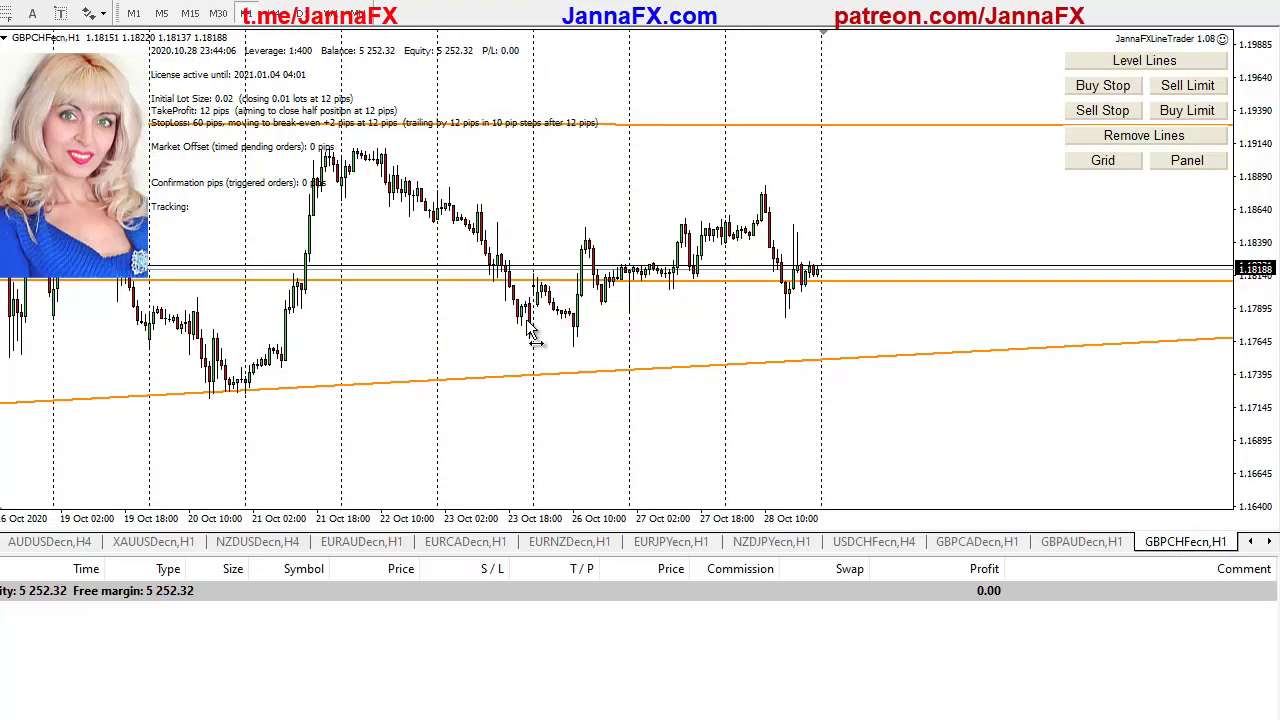
drag(533, 335, 414, 349)
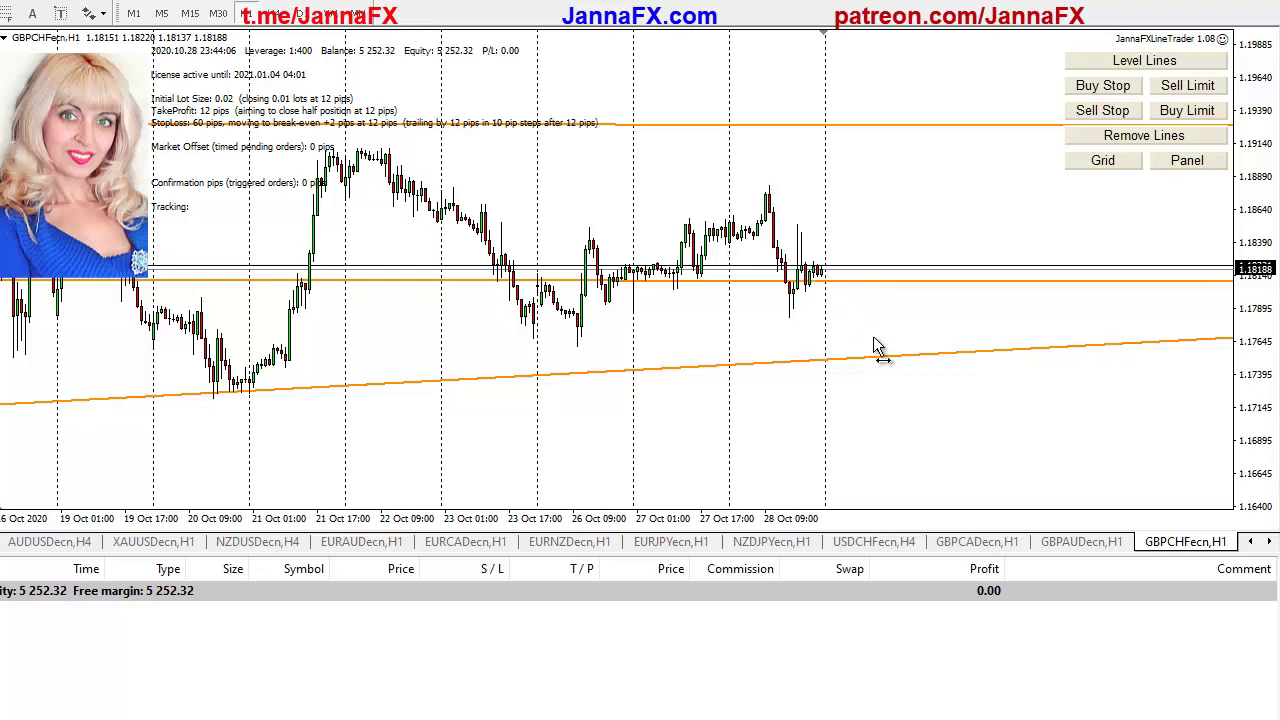
click(1270, 541)
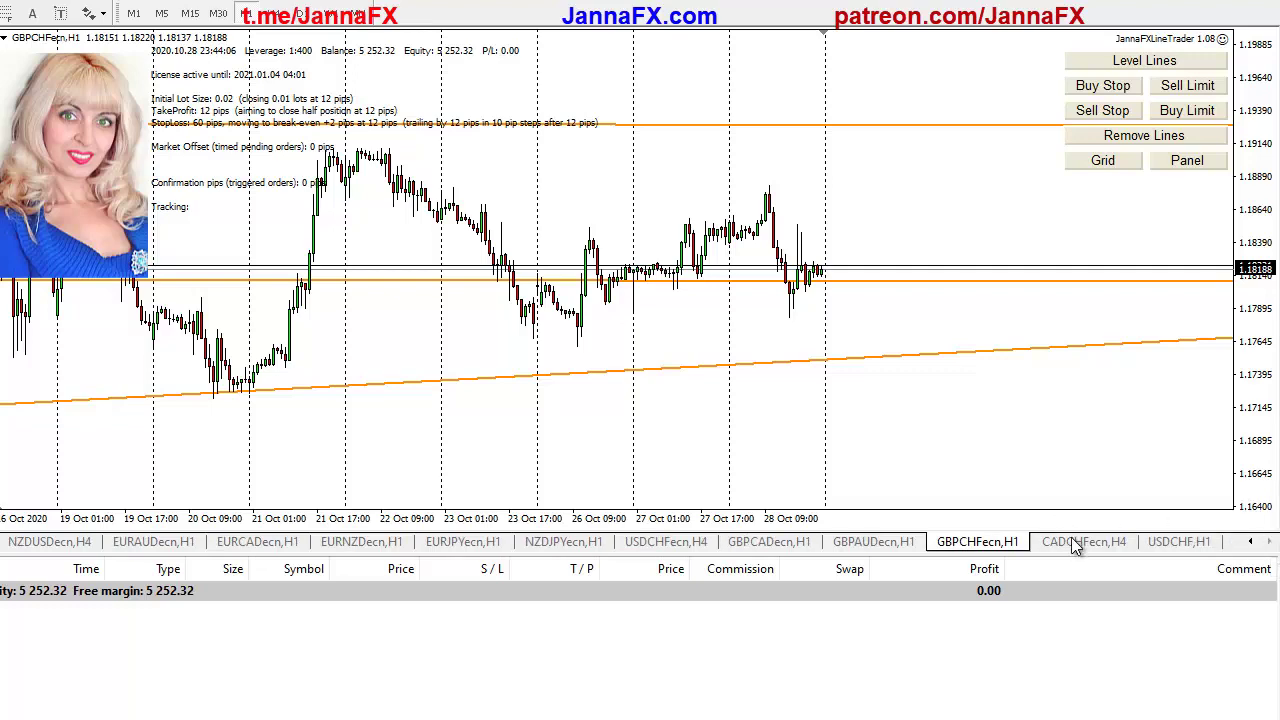
click(1077, 545)
drag(597, 325, 295, 305)
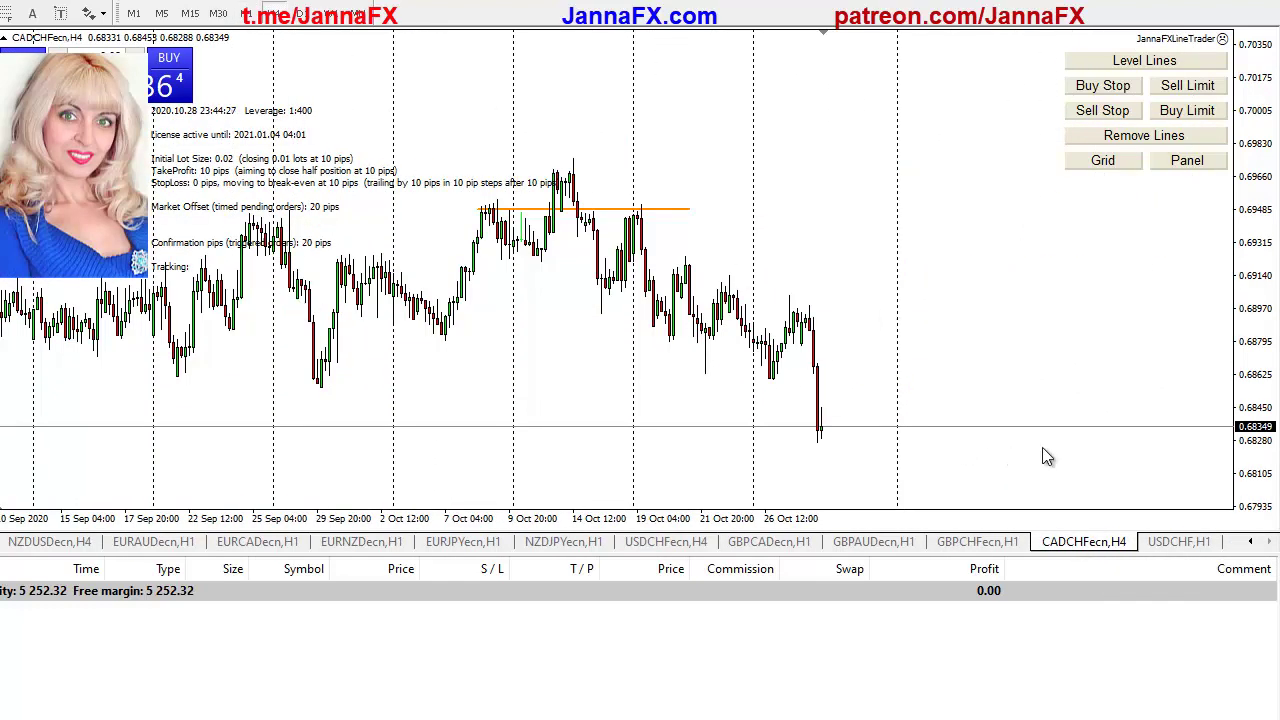